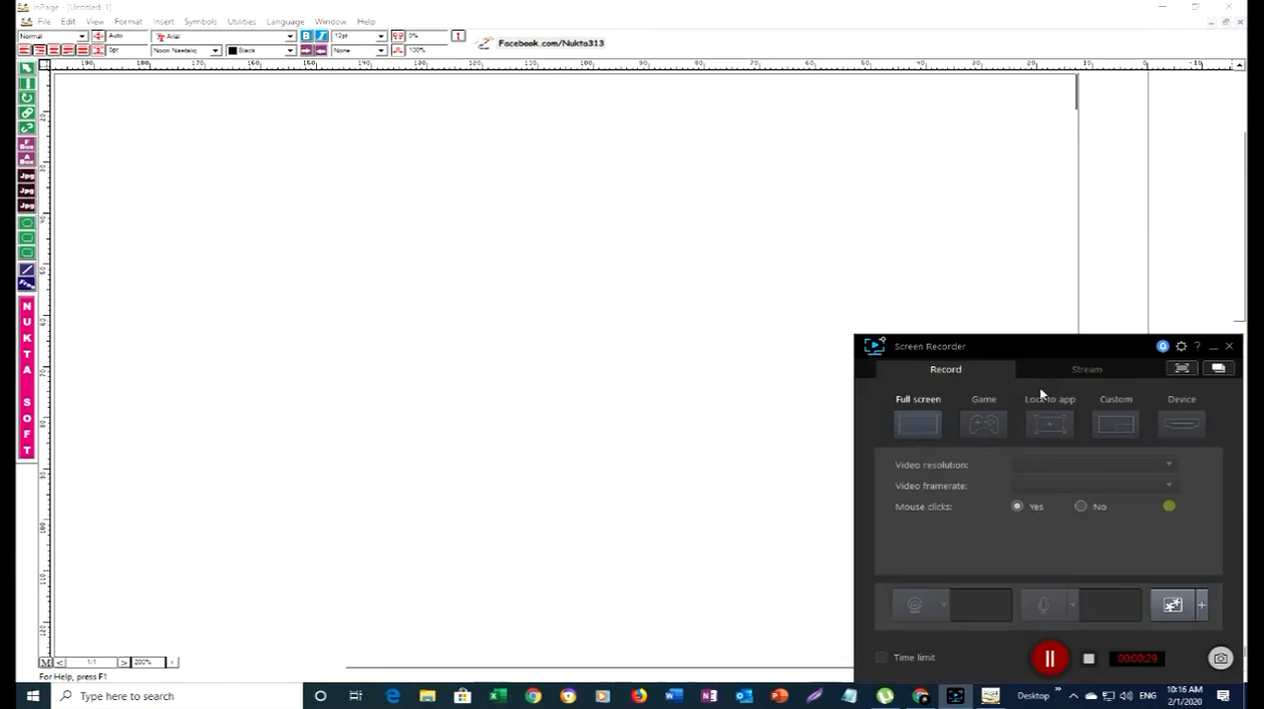
# - Minimize the Screen Recorder and InPage windows and refresh the desktop
pyautogui.click(1214, 348)
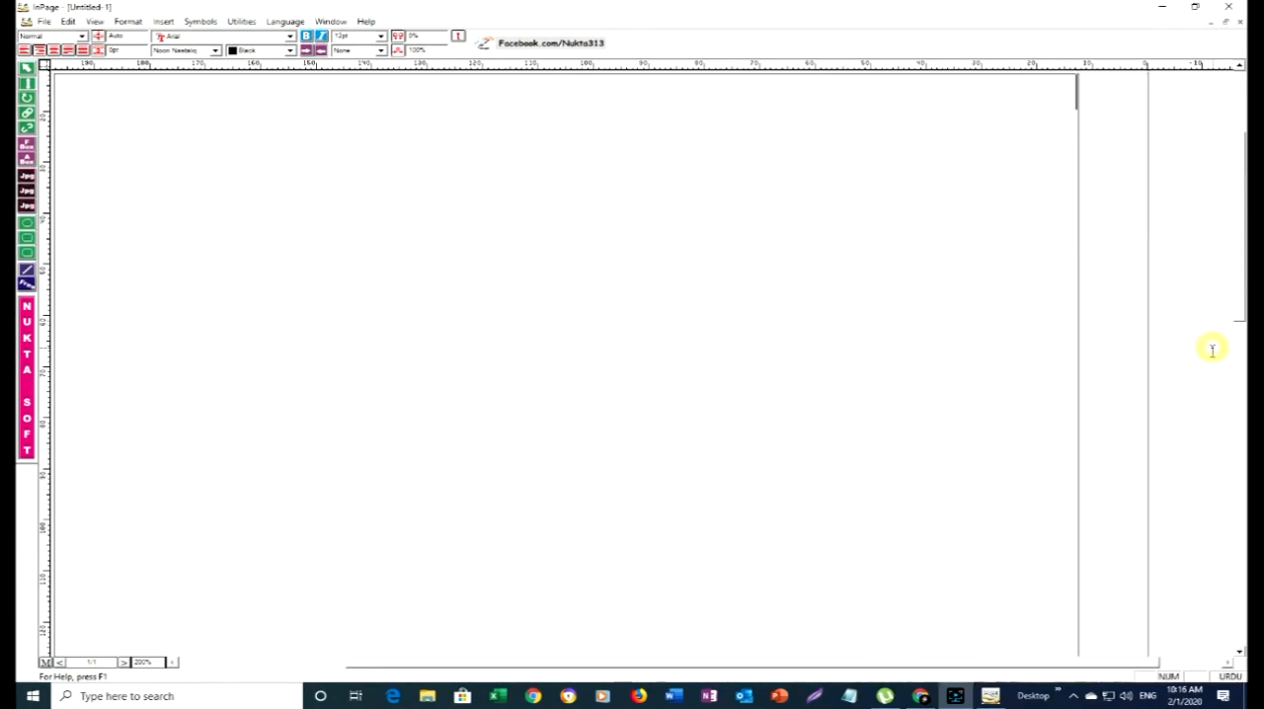
pyautogui.click(1163, 6)
pyautogui.rightClick(514, 231)
pyautogui.click(553, 269)
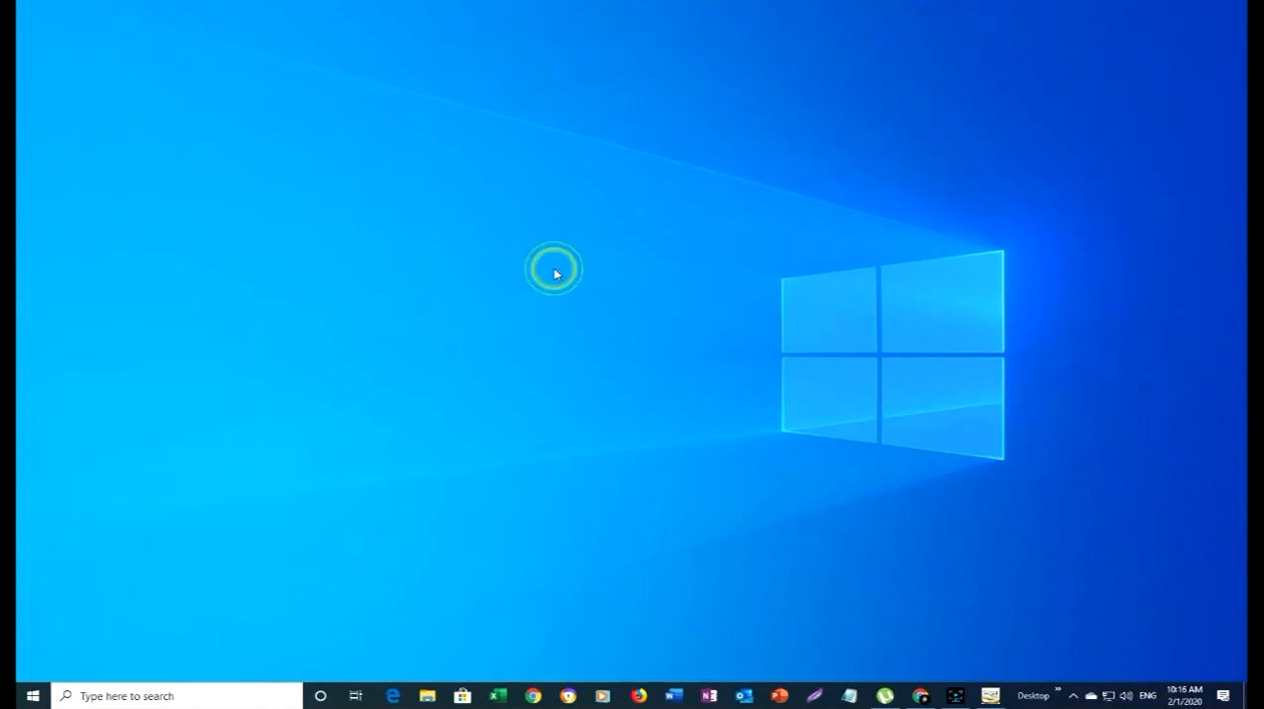
pyautogui.rightClick(556, 270)
pyautogui.click(582, 307)
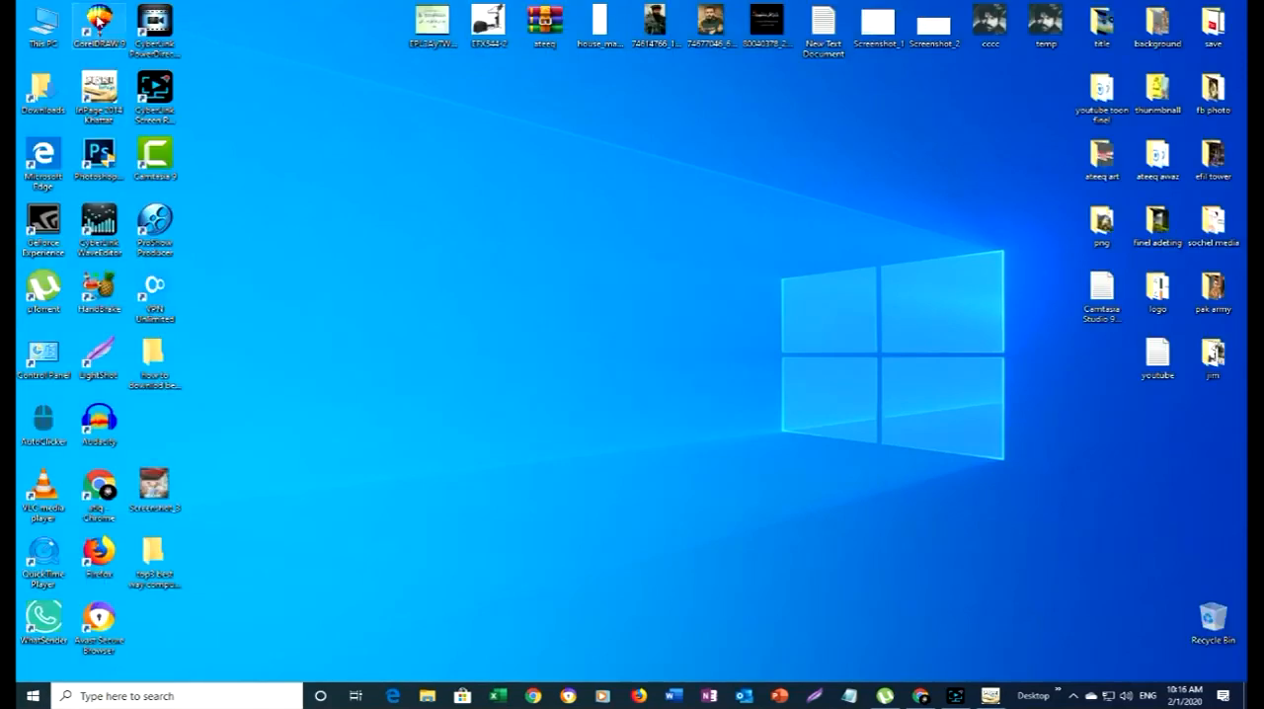
# - Launch CorelDRAW 9 and start a new graphic
pyautogui.click(99, 40)
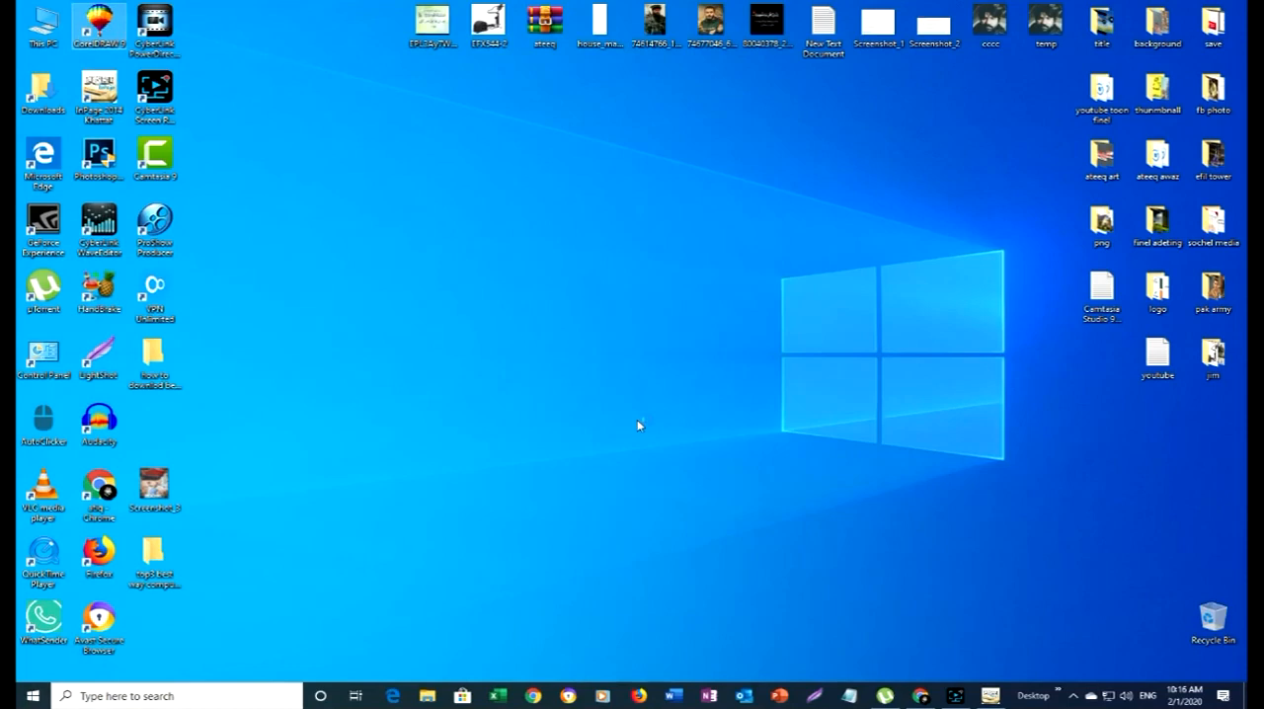
pyautogui.press('Return')
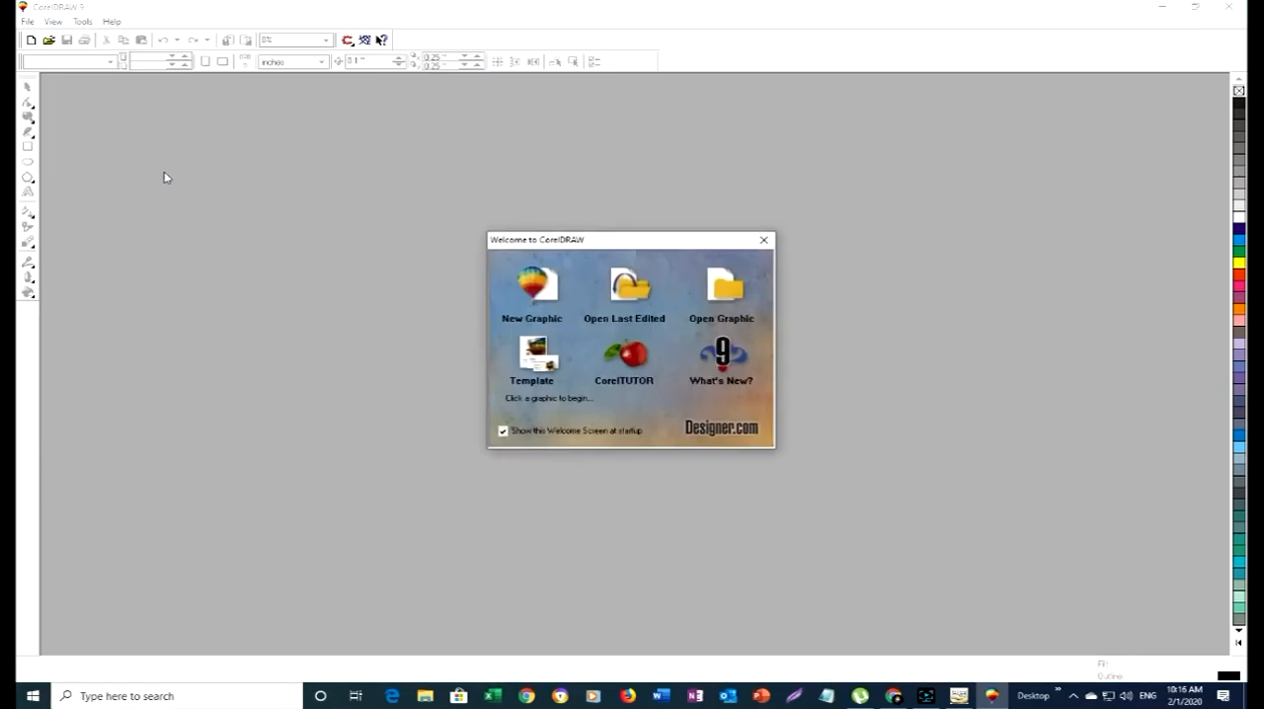
pyautogui.click(540, 281)
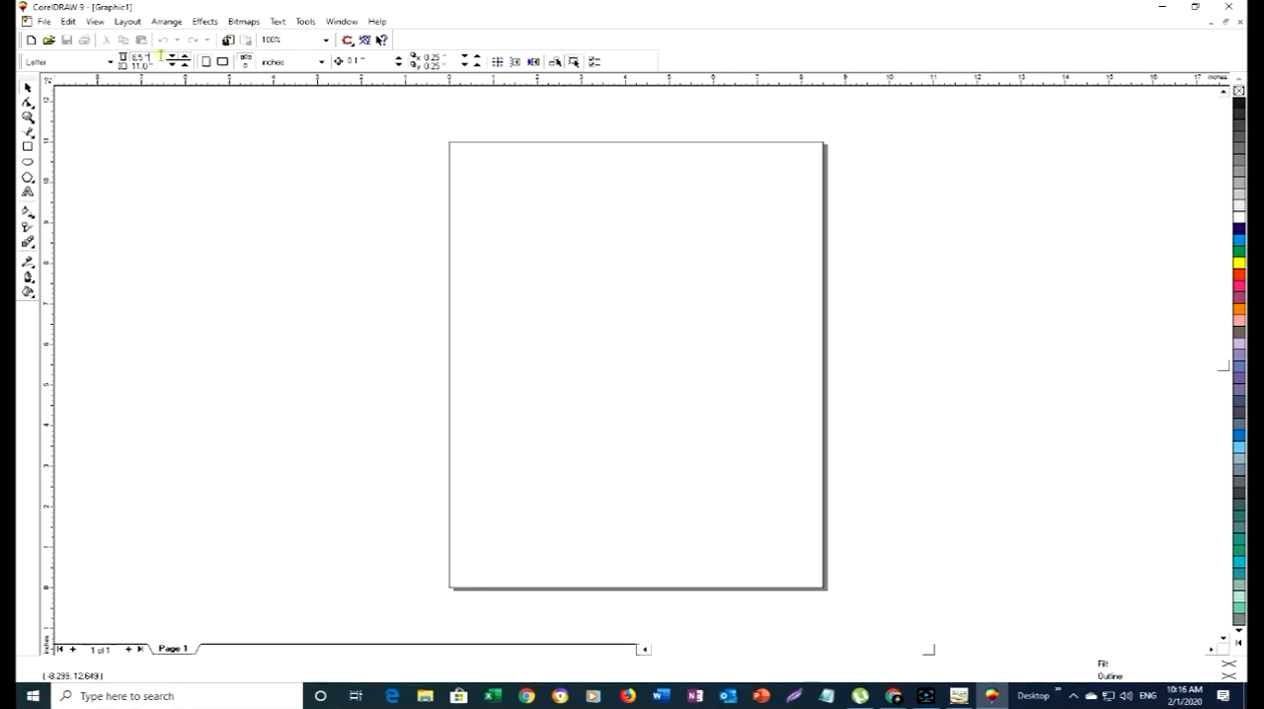
# - Set the page size to 1280 inches wide by 720 inches high
pyautogui.doubleClick(160, 56)
pyautogui.press('Return')
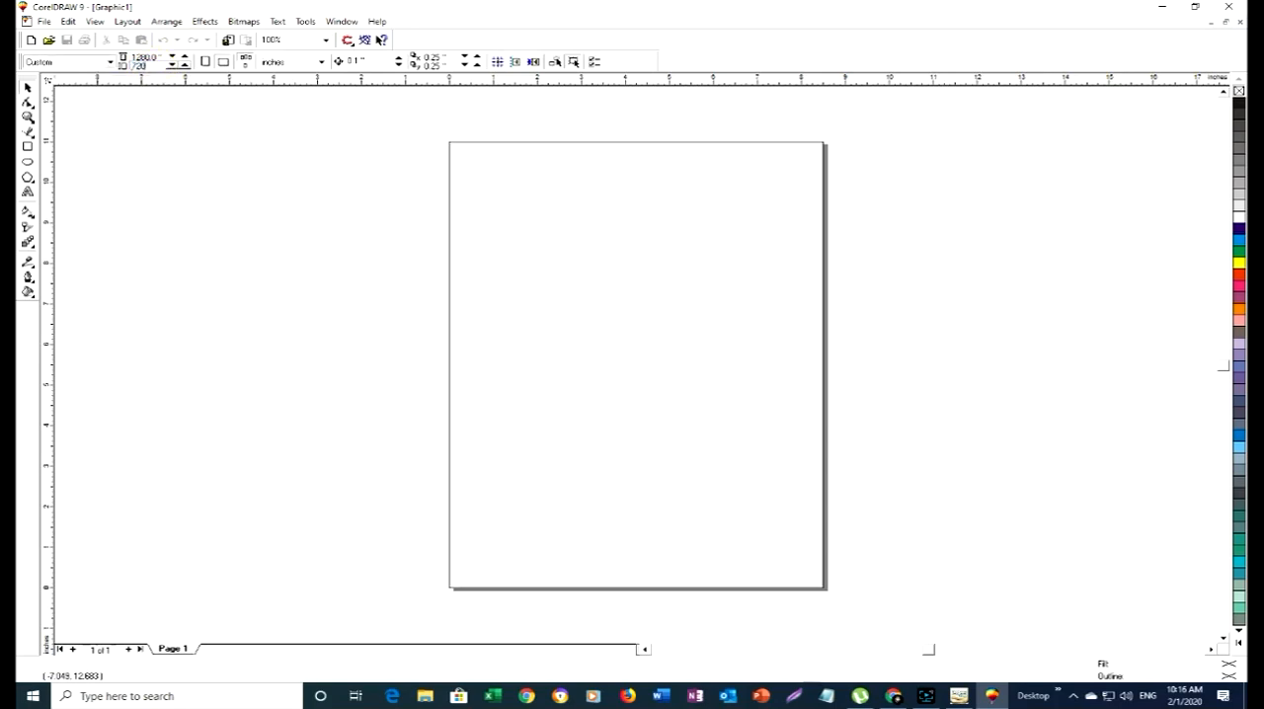
pyautogui.press('Return')
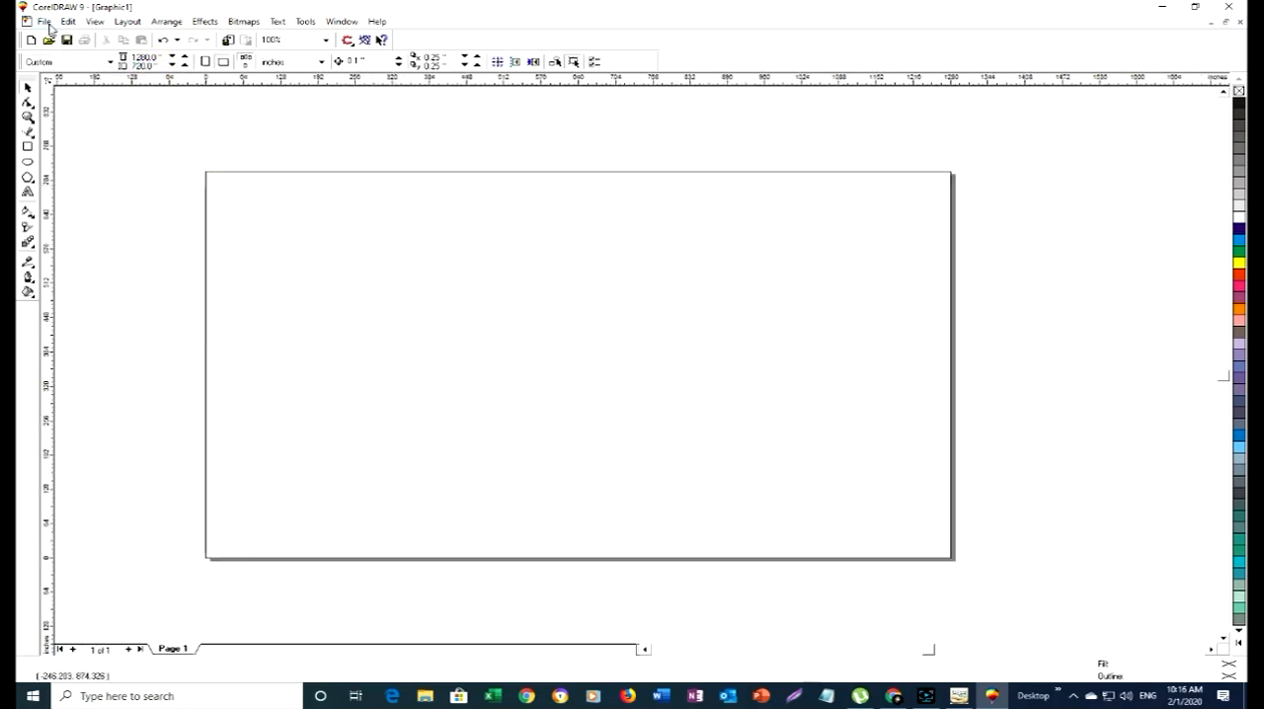
# - Import the picture Screenshot_3 from the Desktop and place it on the page
pyautogui.click(46, 23)
pyautogui.click(99, 180)
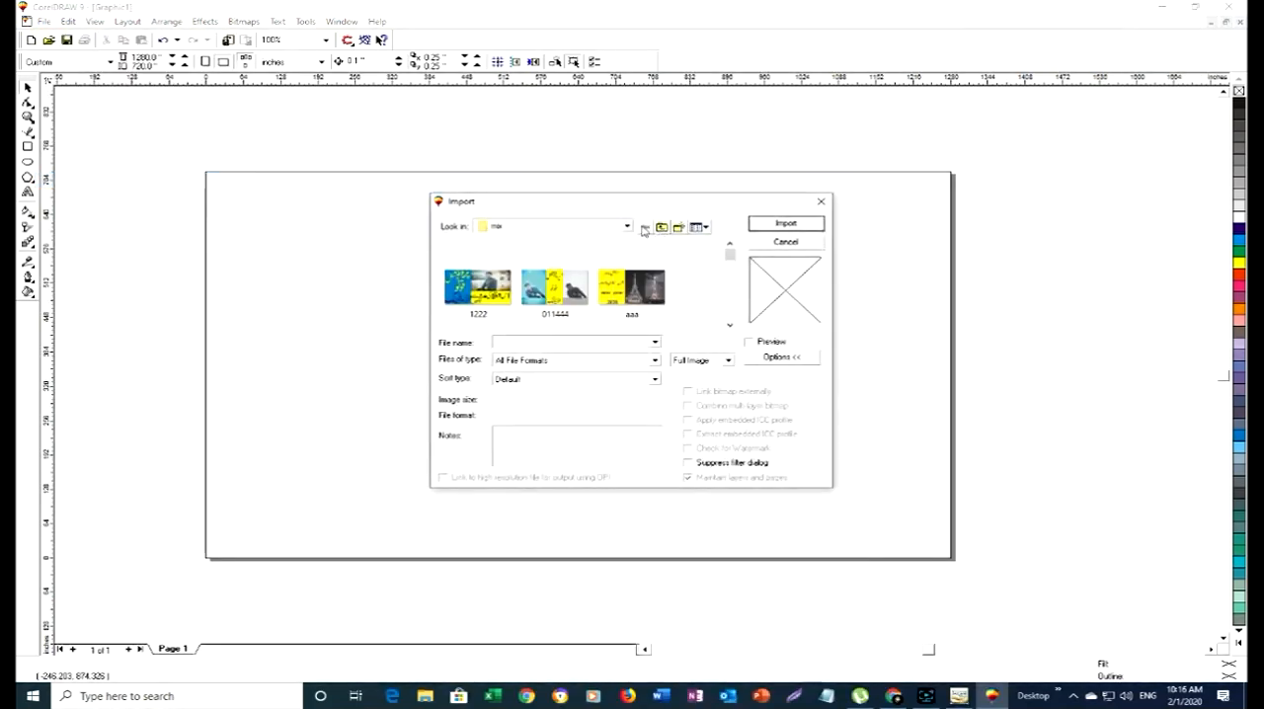
pyautogui.click(628, 226)
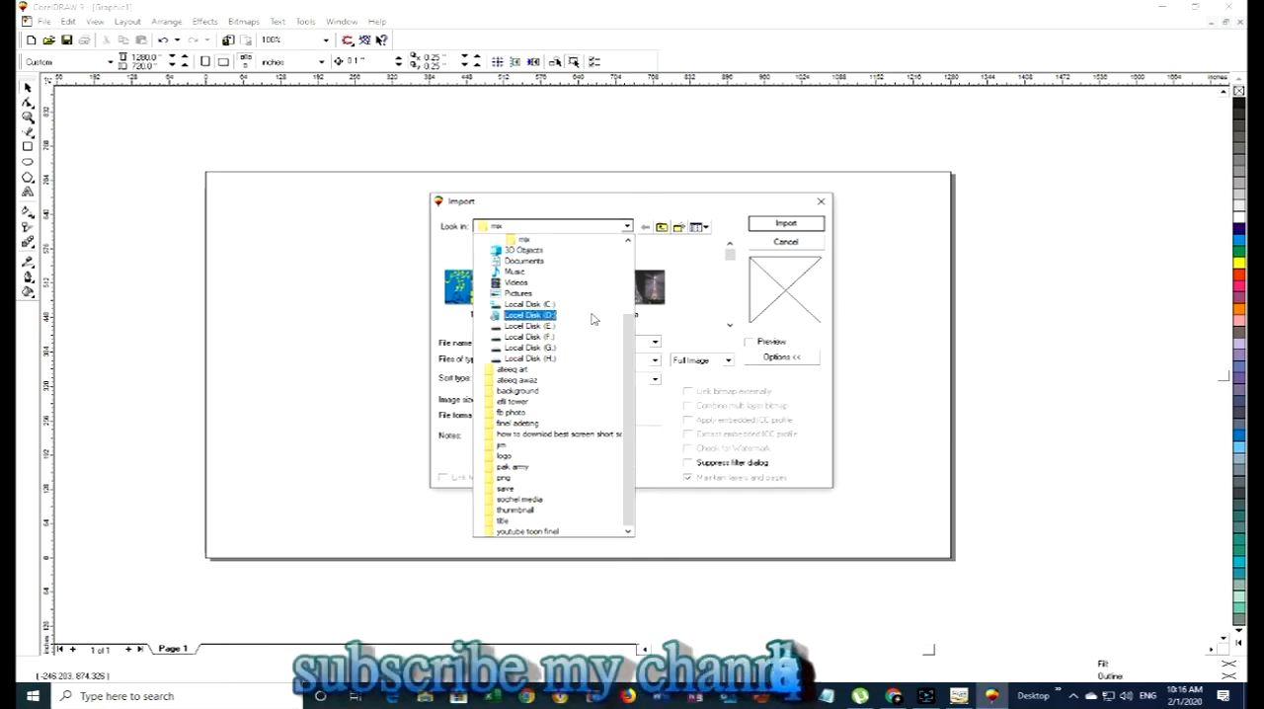
pyautogui.scroll(3, 593, 318)
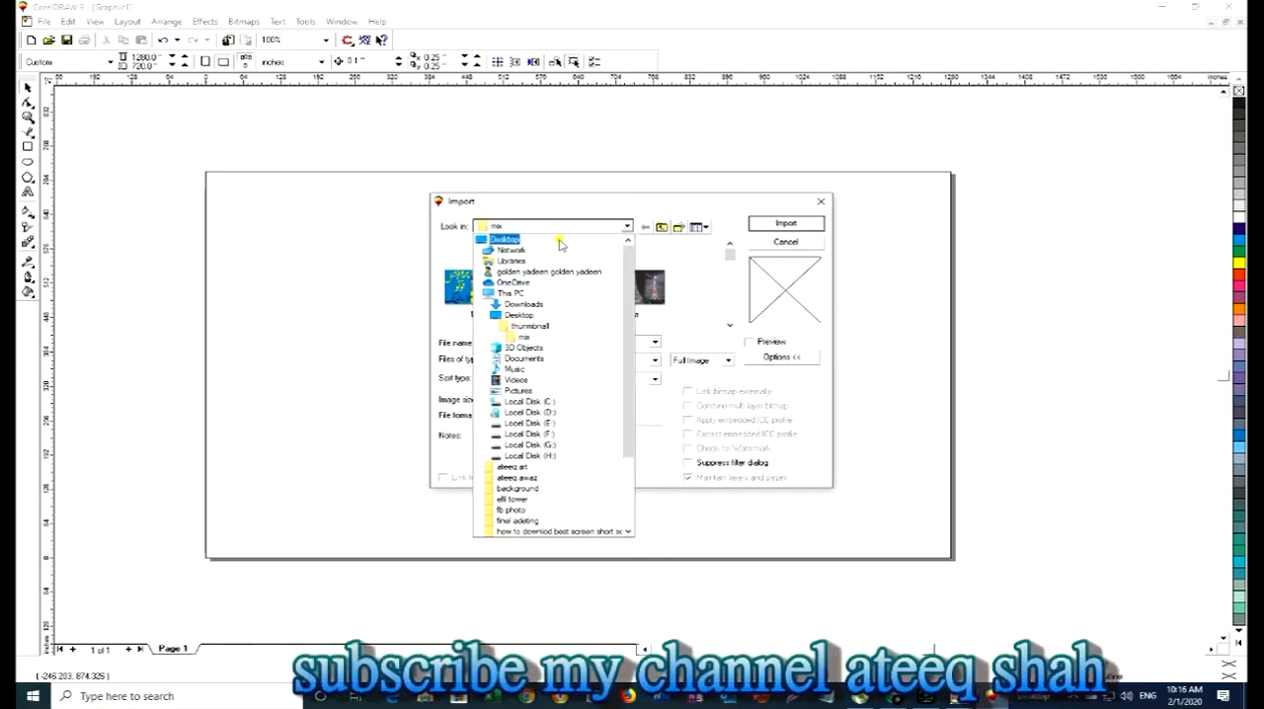
pyautogui.click(559, 241)
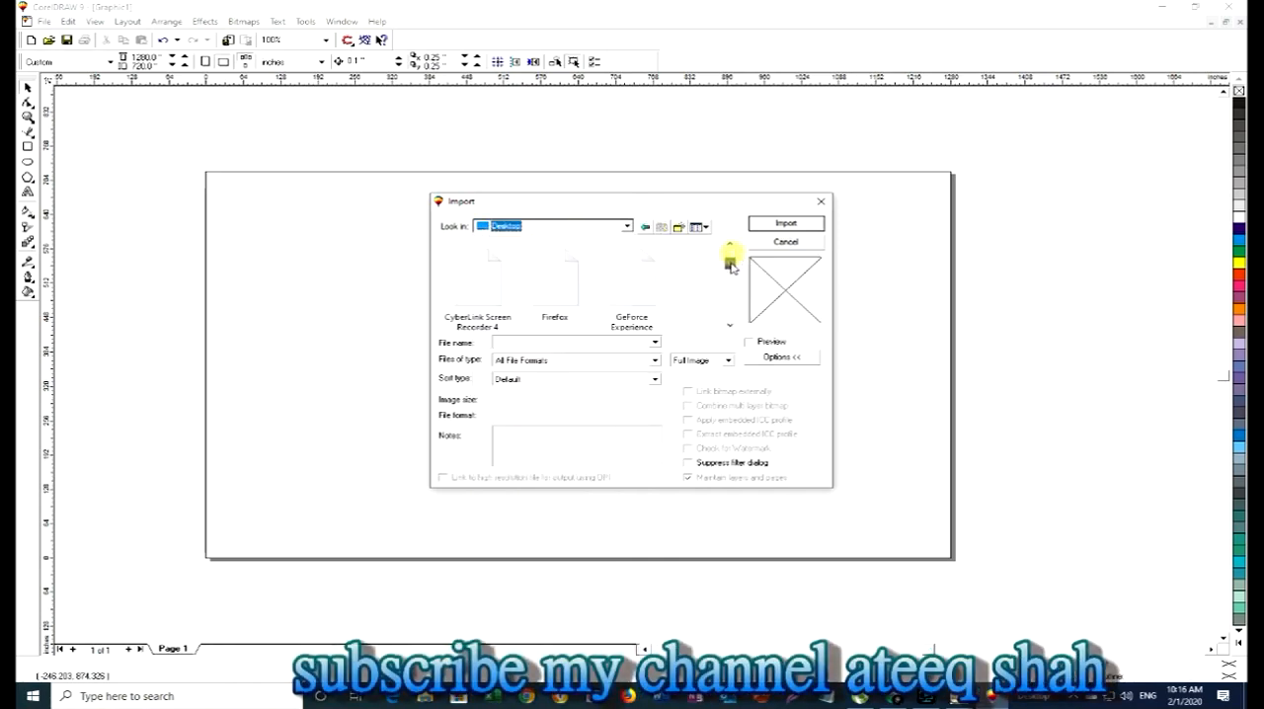
pyautogui.moveTo(731, 265); pyautogui.dragTo(734, 330)
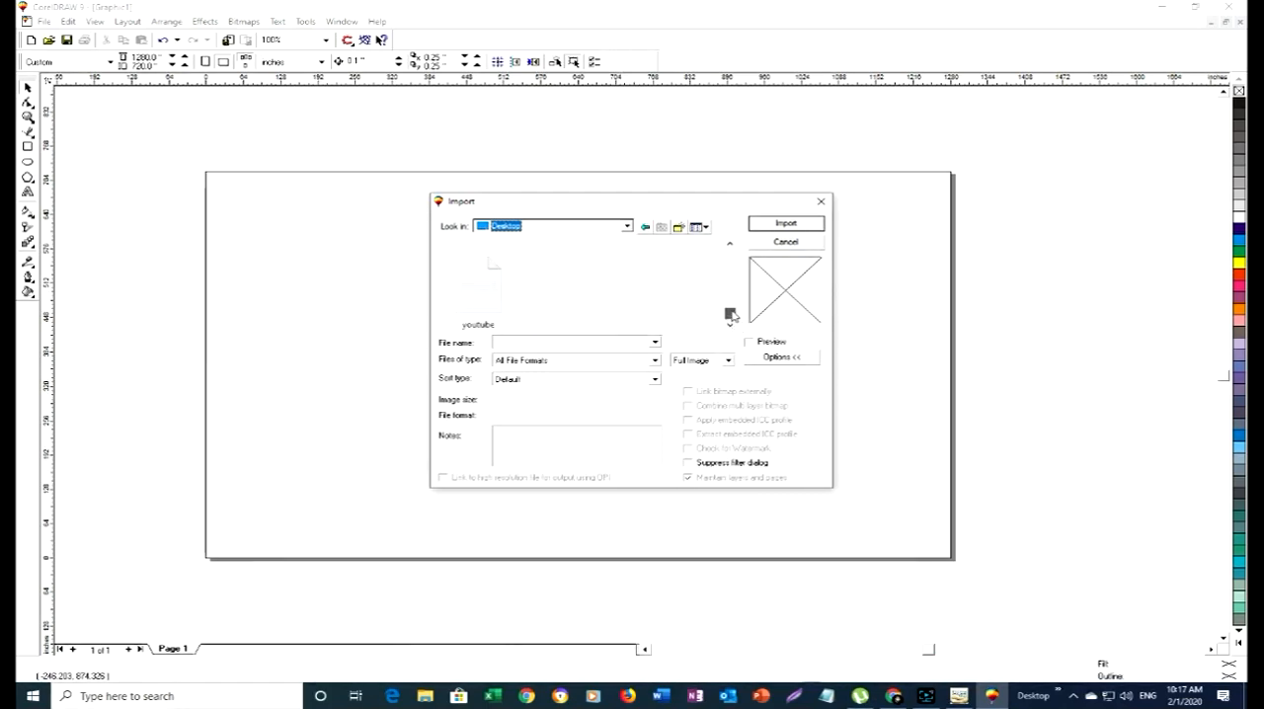
pyautogui.click(730, 244)
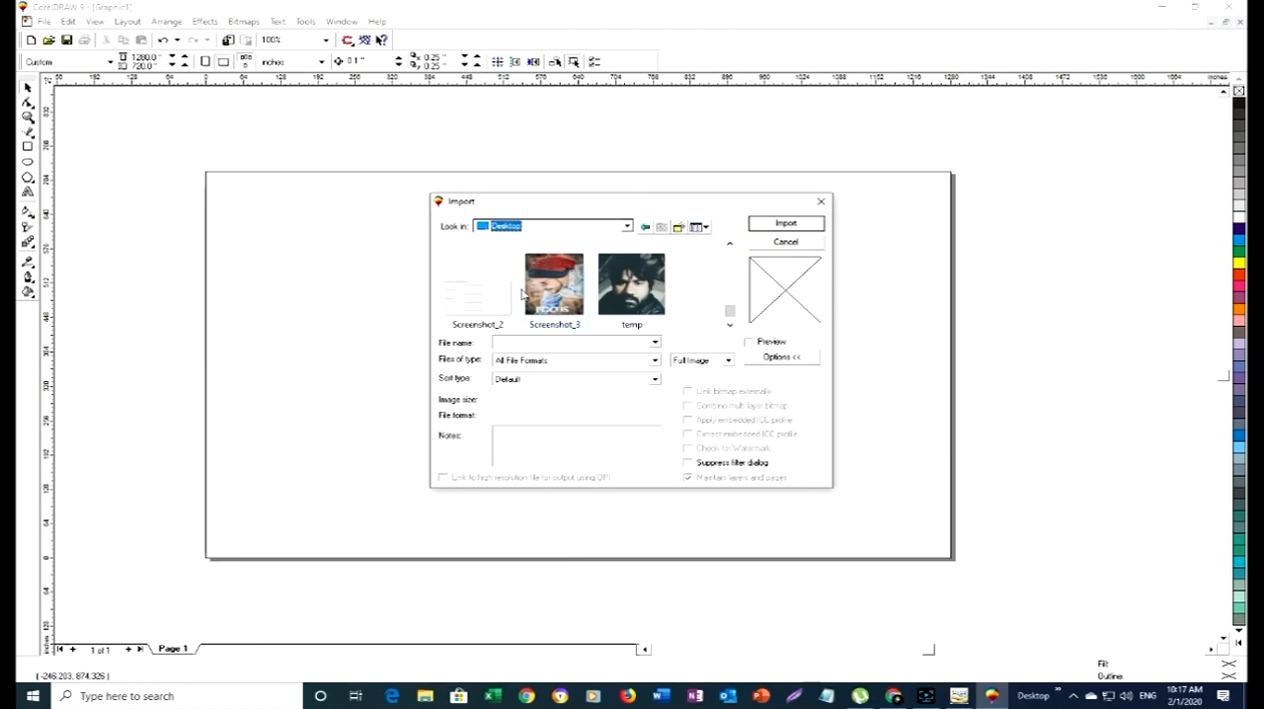
pyautogui.click(551, 292)
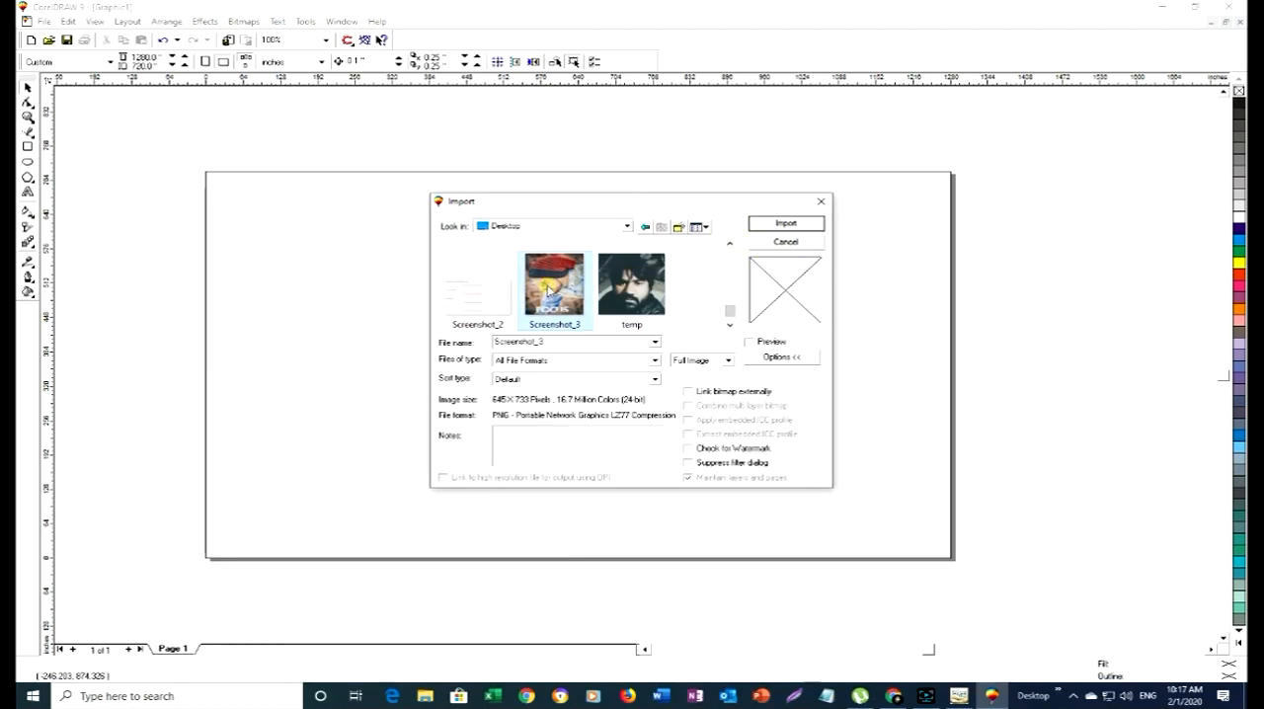
pyautogui.click(775, 227)
pyautogui.click(714, 214)
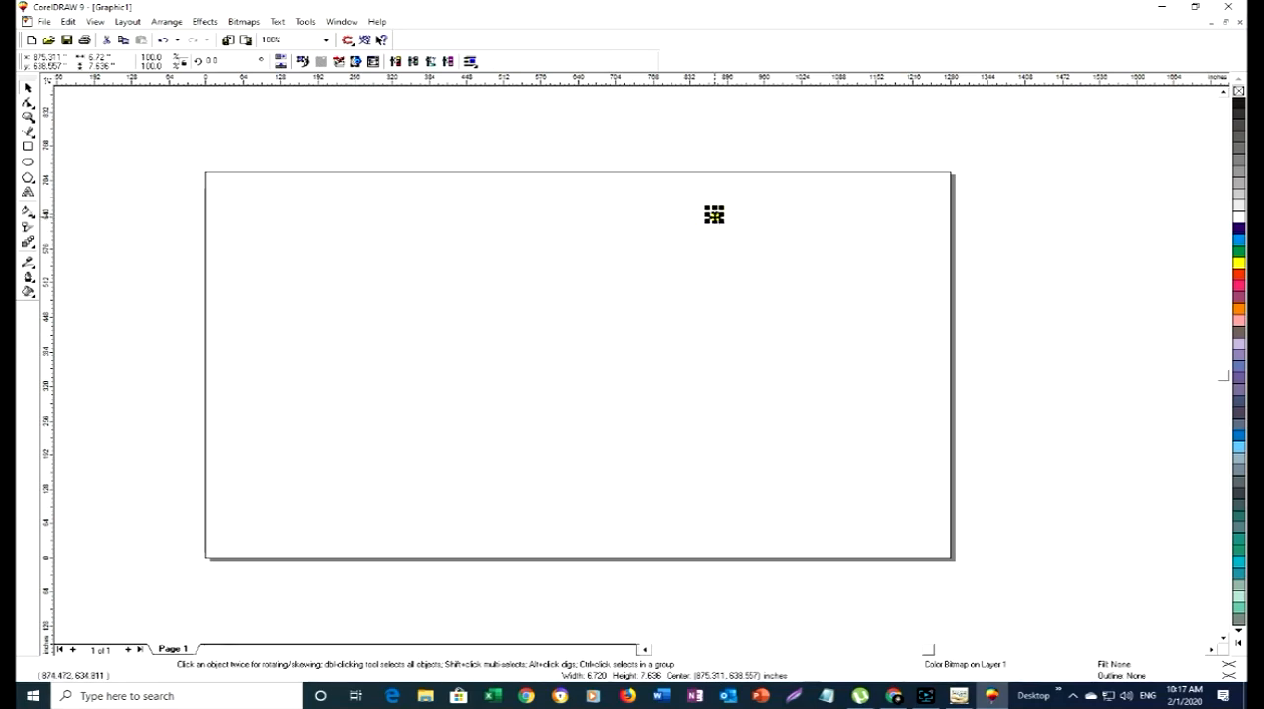
# - Move and stretch the imported picture to about 633 by 720 inches so it covers the right half of the page
pyautogui.moveTo(714, 214); pyautogui.dragTo(694, 362)
pyautogui.moveTo(801, 308); pyautogui.dragTo(858, 294)
pyautogui.moveTo(778, 352); pyautogui.dragTo(576, 564)
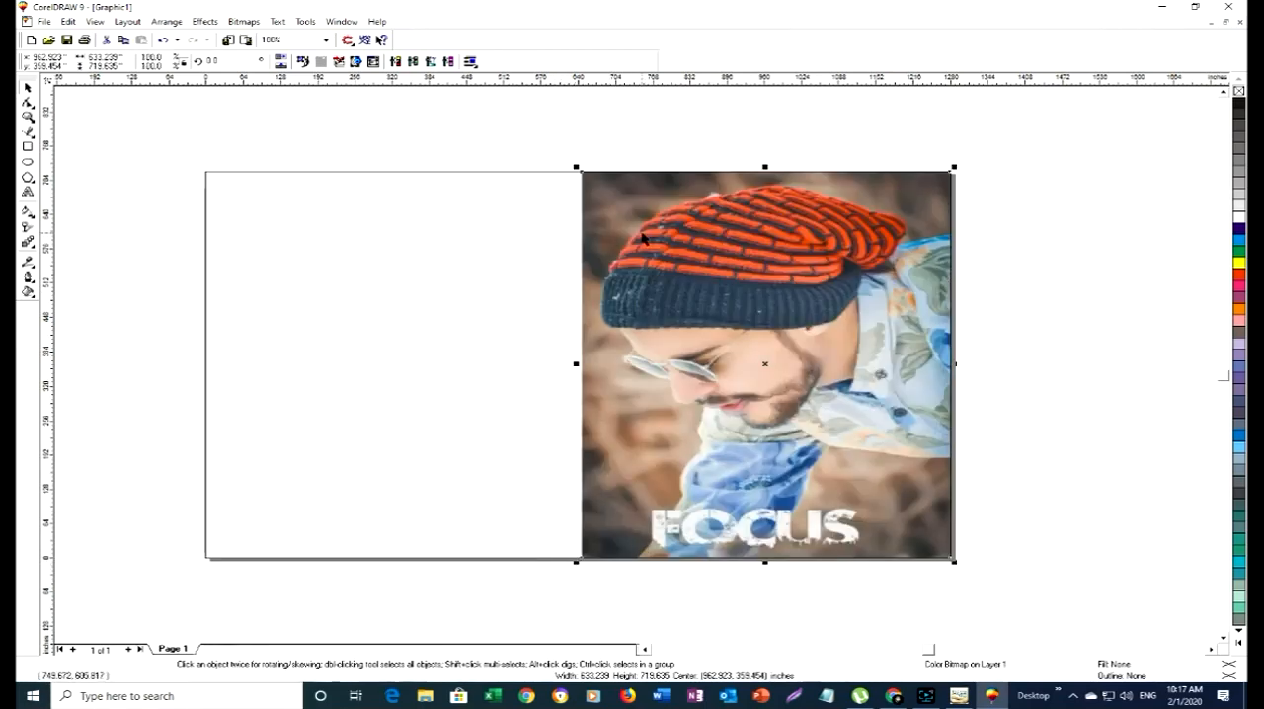
pyautogui.click(324, 377)
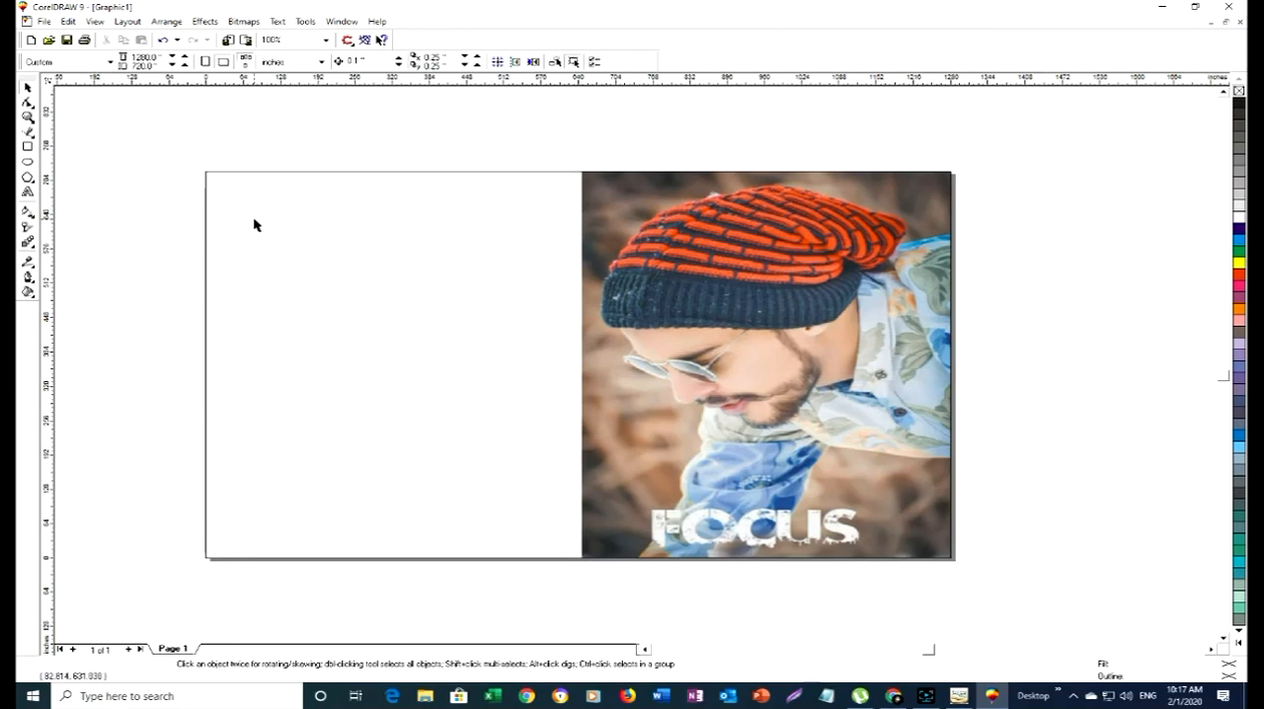
# - Draw a rectangle about 648 by 721 inches over the page's empty left half and give it a dark reddish-brown uniform fill
pyautogui.click(29, 146)
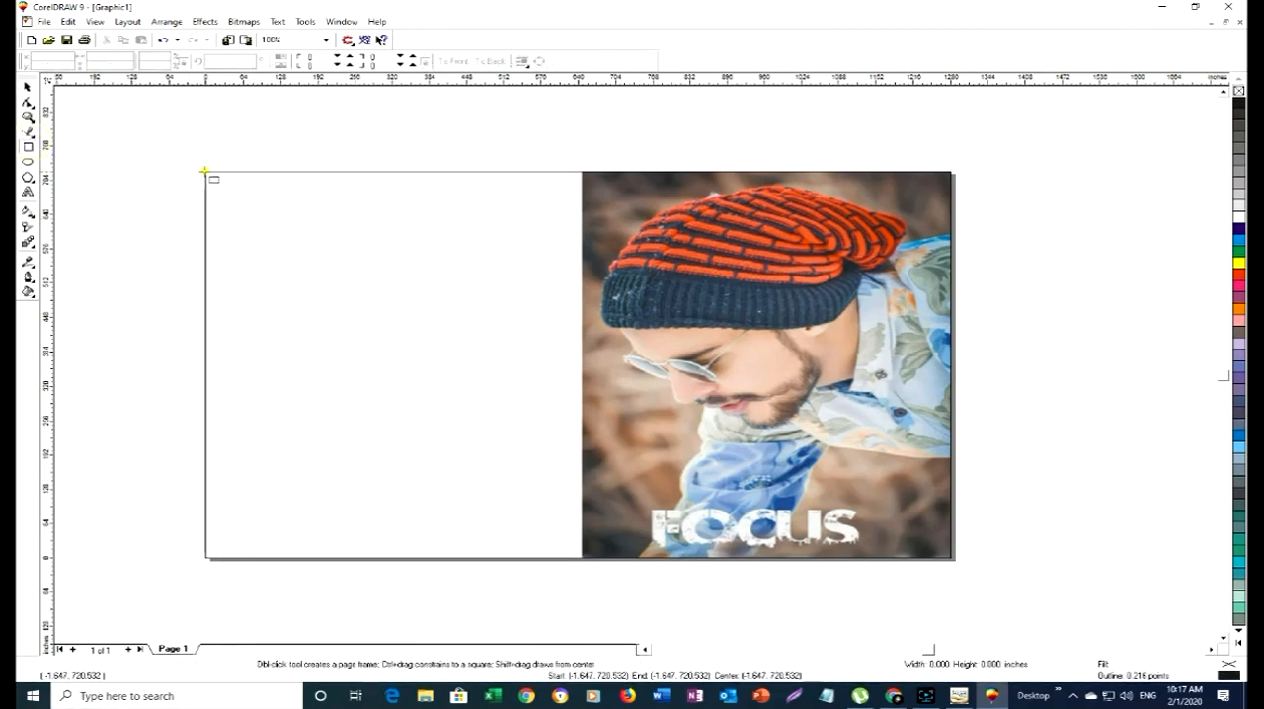
pyautogui.moveTo(204, 172); pyautogui.dragTo(583, 559)
pyautogui.click(28, 293)
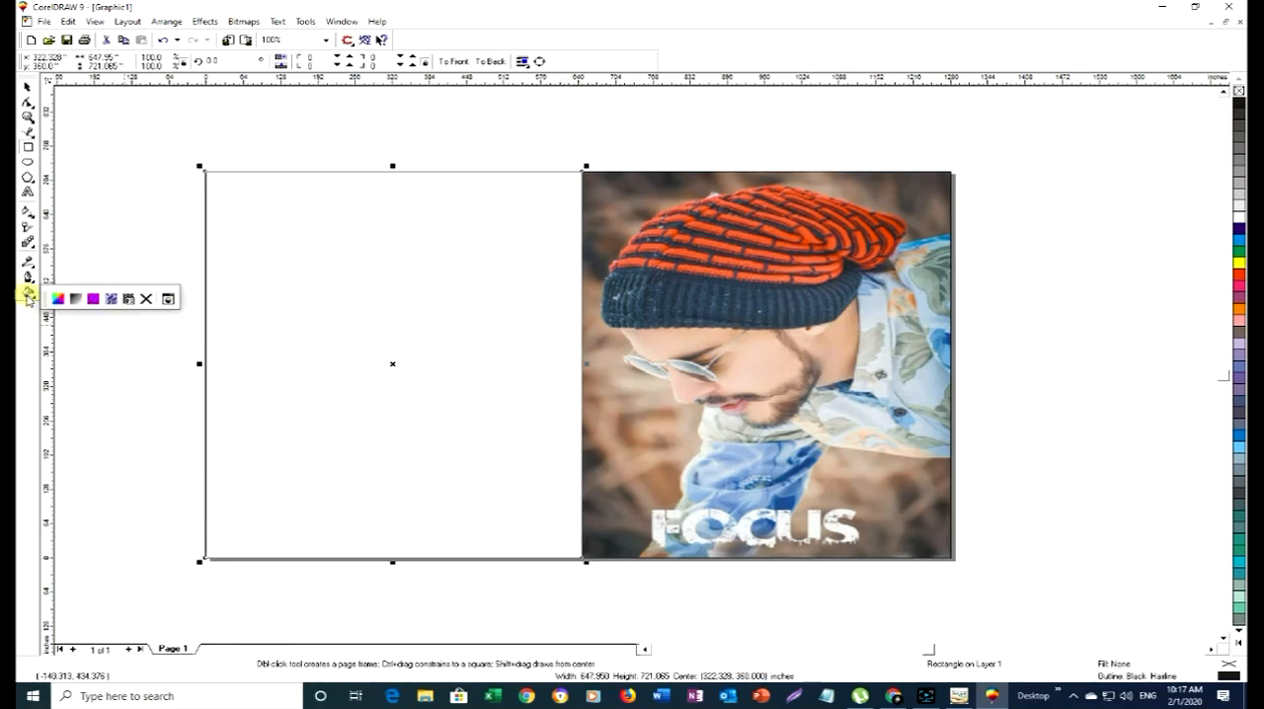
pyautogui.click(58, 299)
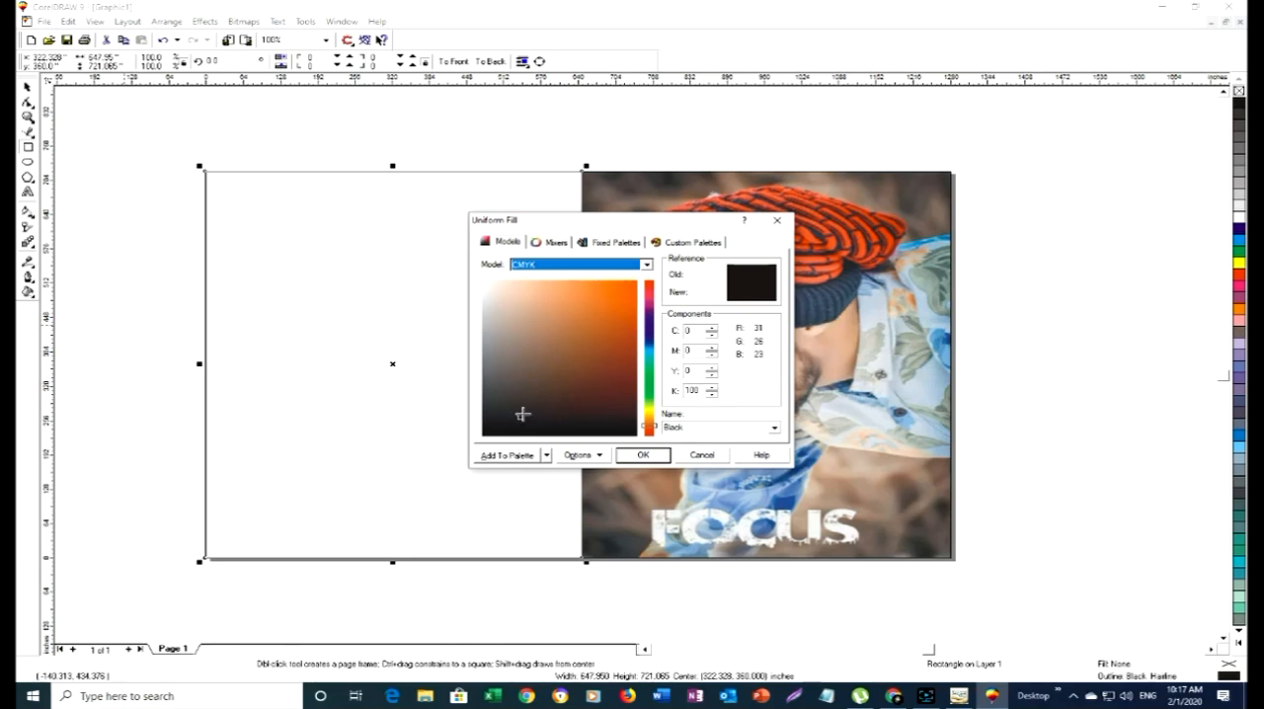
pyautogui.moveTo(522, 414)
pyautogui.mouseDown()
pyautogui.moveTo(584, 366)
pyautogui.moveTo(597, 410)
pyautogui.moveTo(619, 286)
pyautogui.moveTo(633, 375)
pyautogui.mouseUp()
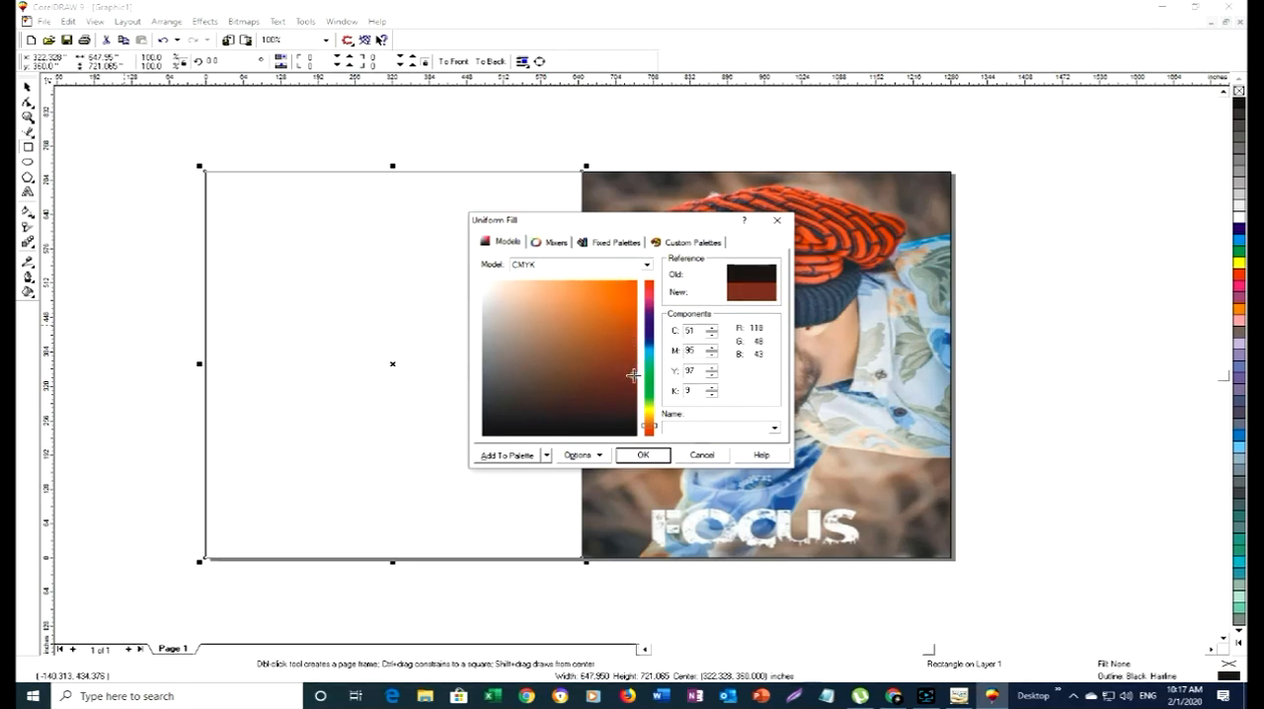
pyautogui.click(641, 454)
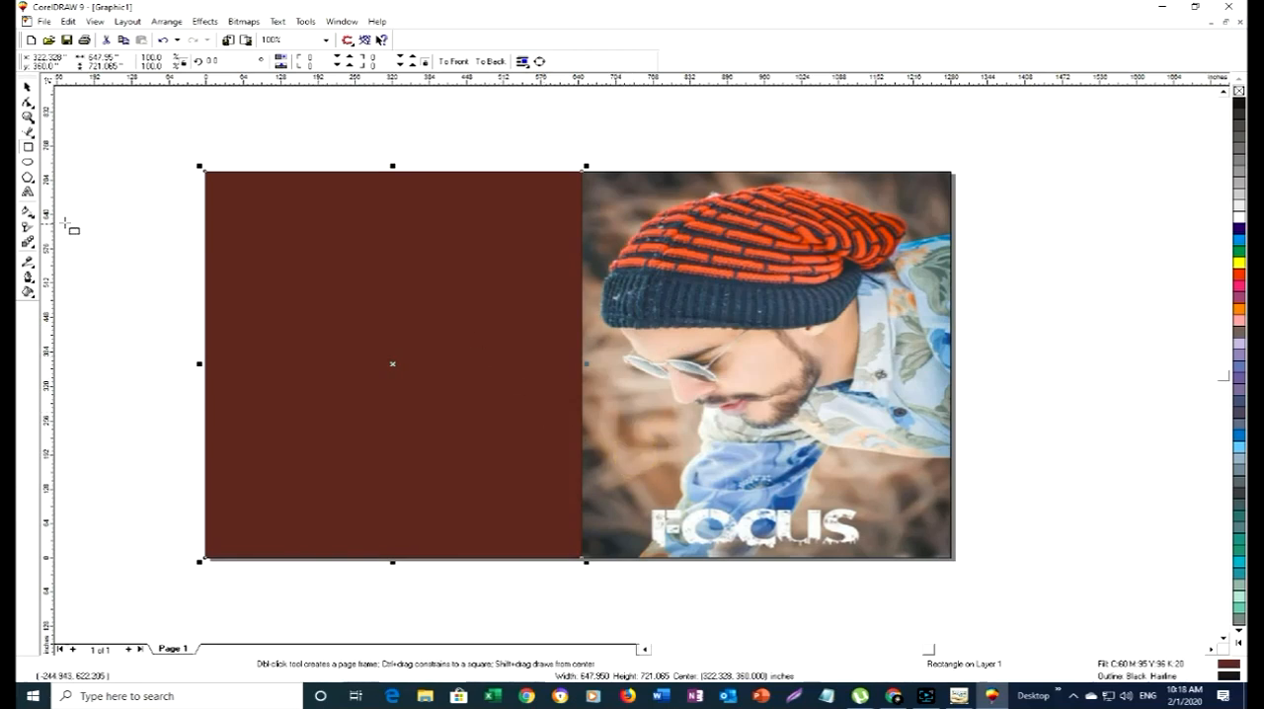
pyautogui.click(27, 88)
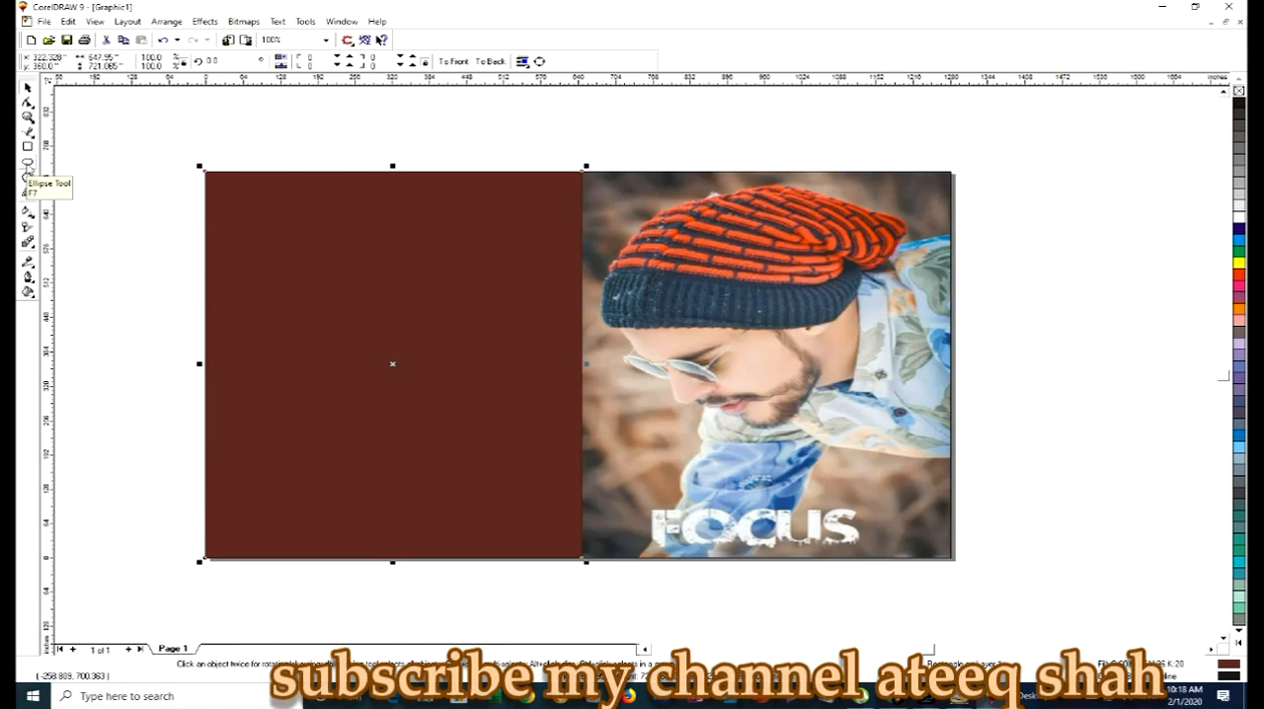
# - Draw an ellipse about 609 by 330 inches, center it in the upper part of the brown rectangle and fill it yellow
pyautogui.click(28, 165)
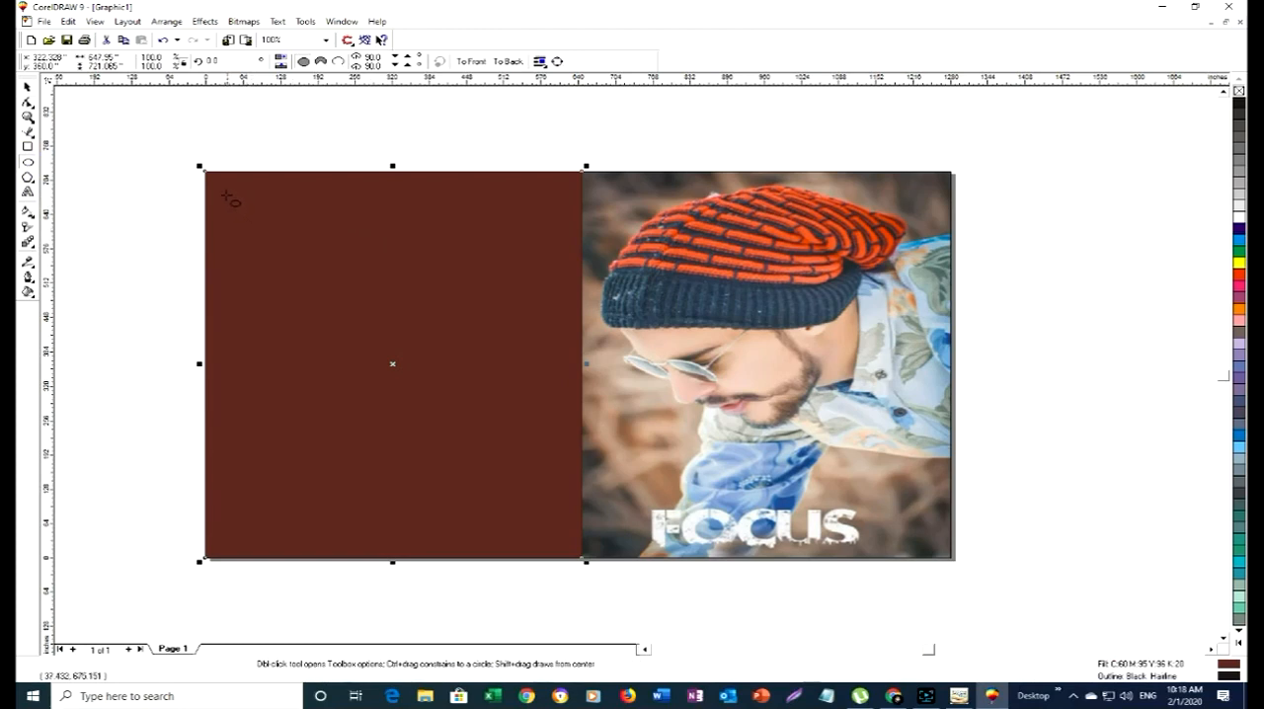
pyautogui.moveTo(226, 194); pyautogui.dragTo(583, 375)
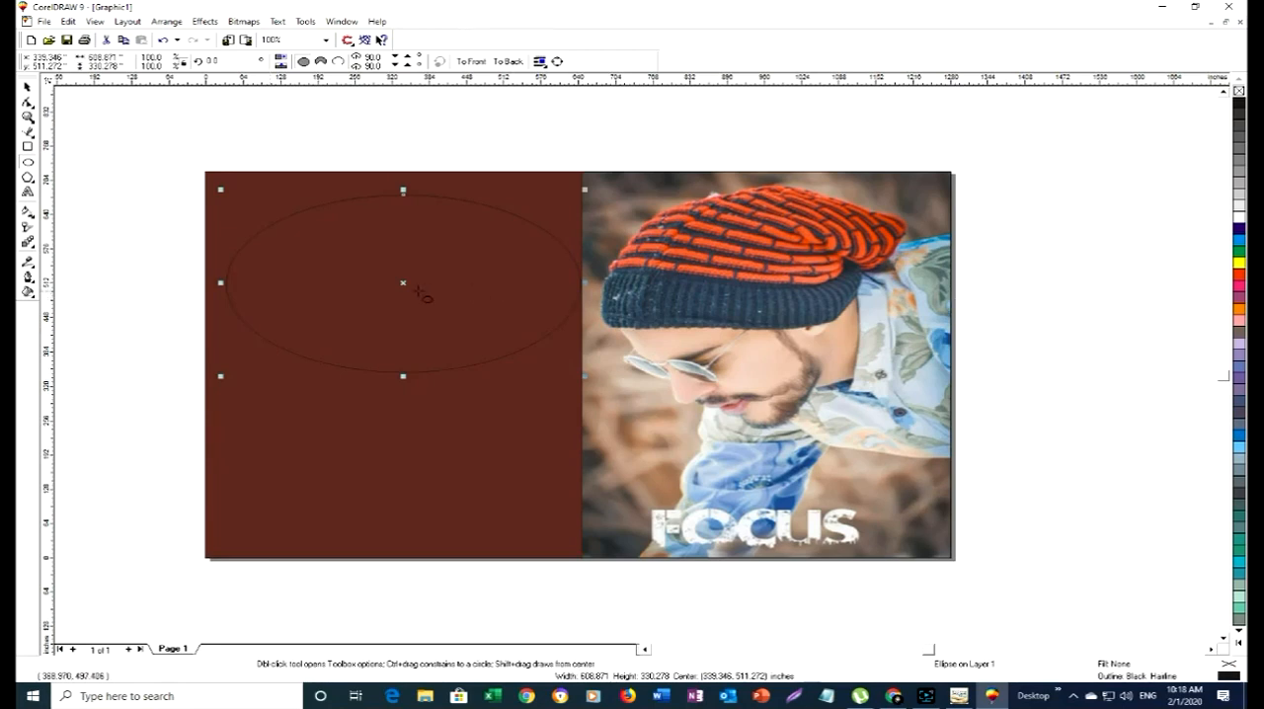
pyautogui.moveTo(403, 283); pyautogui.dragTo(394, 263)
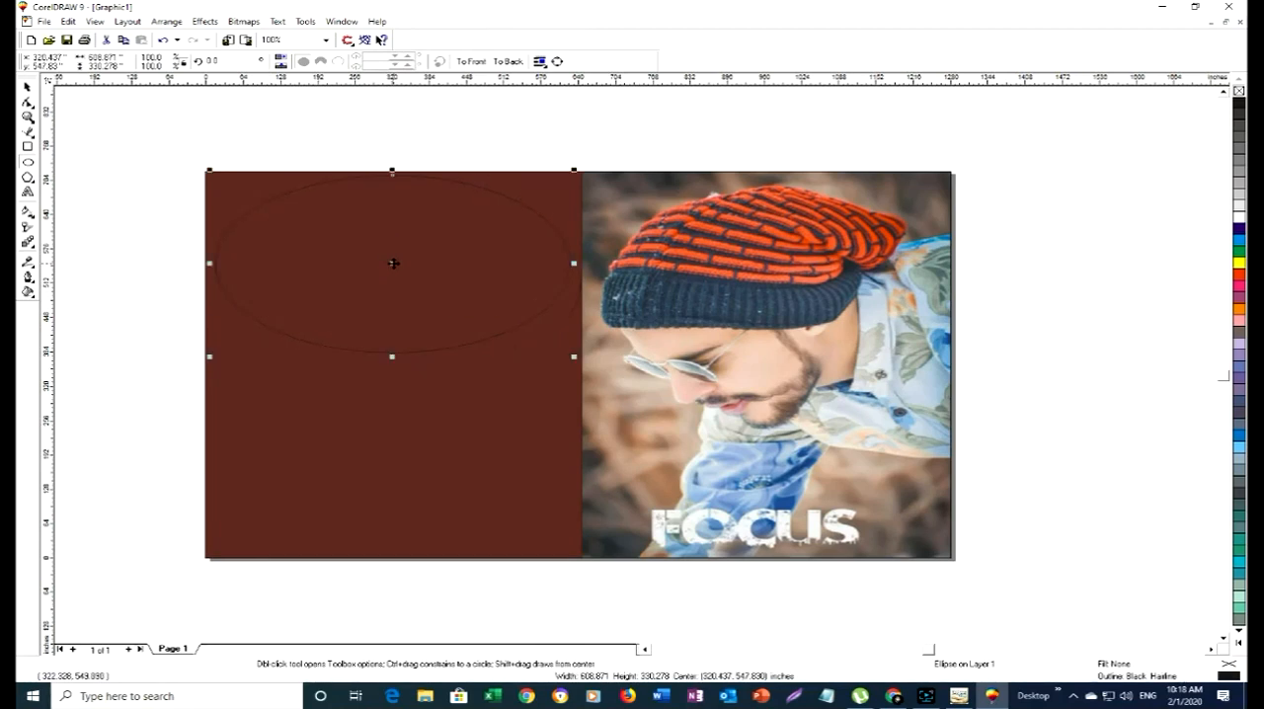
pyautogui.press('F7')
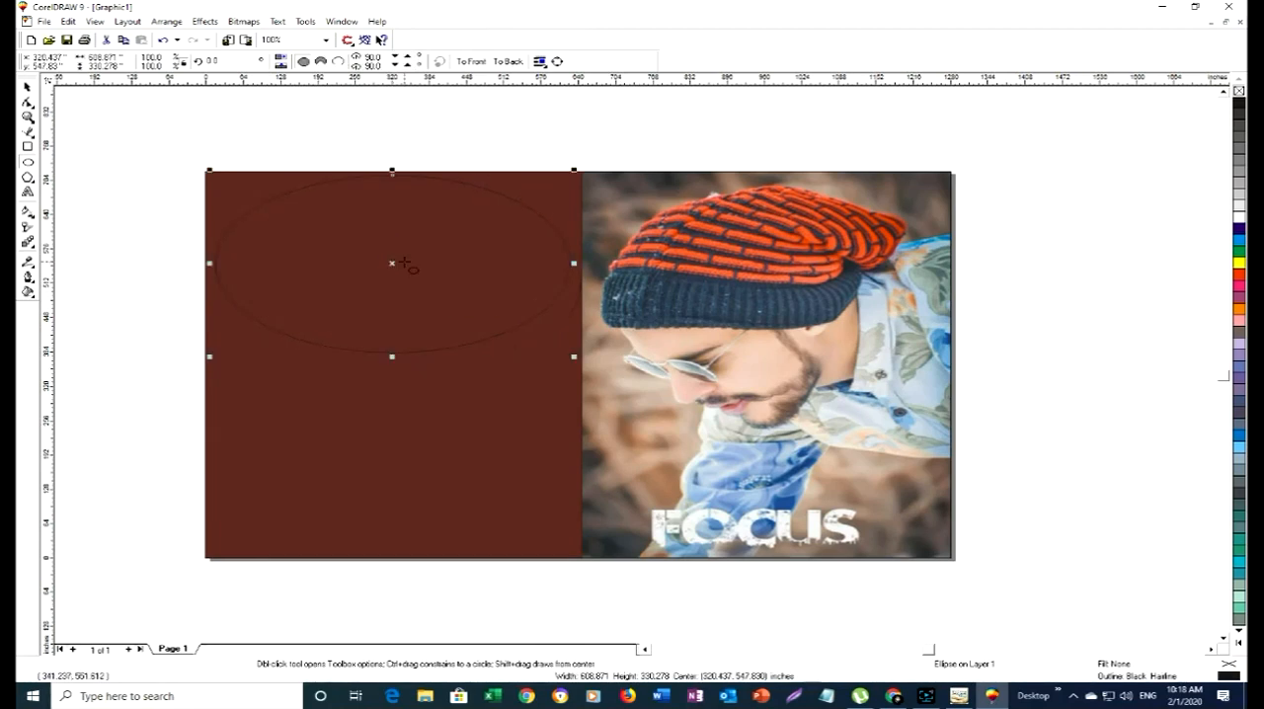
pyautogui.click(1240, 261)
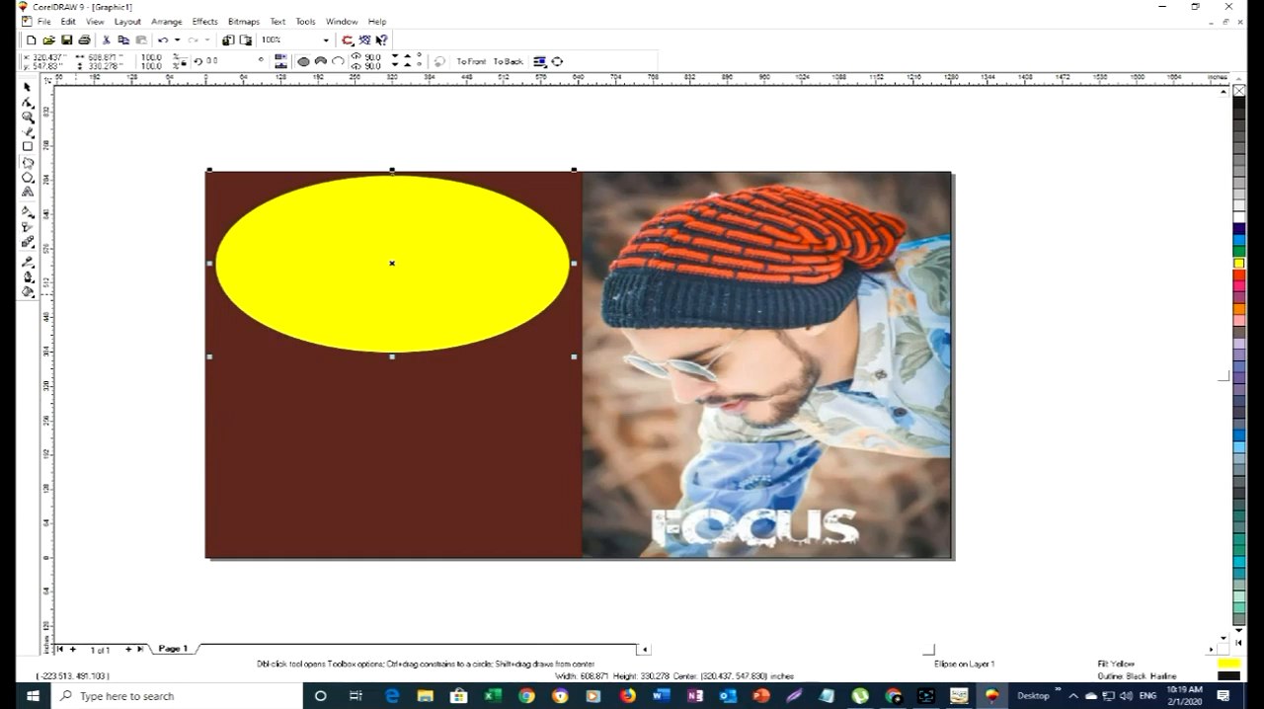
# - Switch to InPage and place the text cursor at the start of the blank page
pyautogui.click(958, 696)
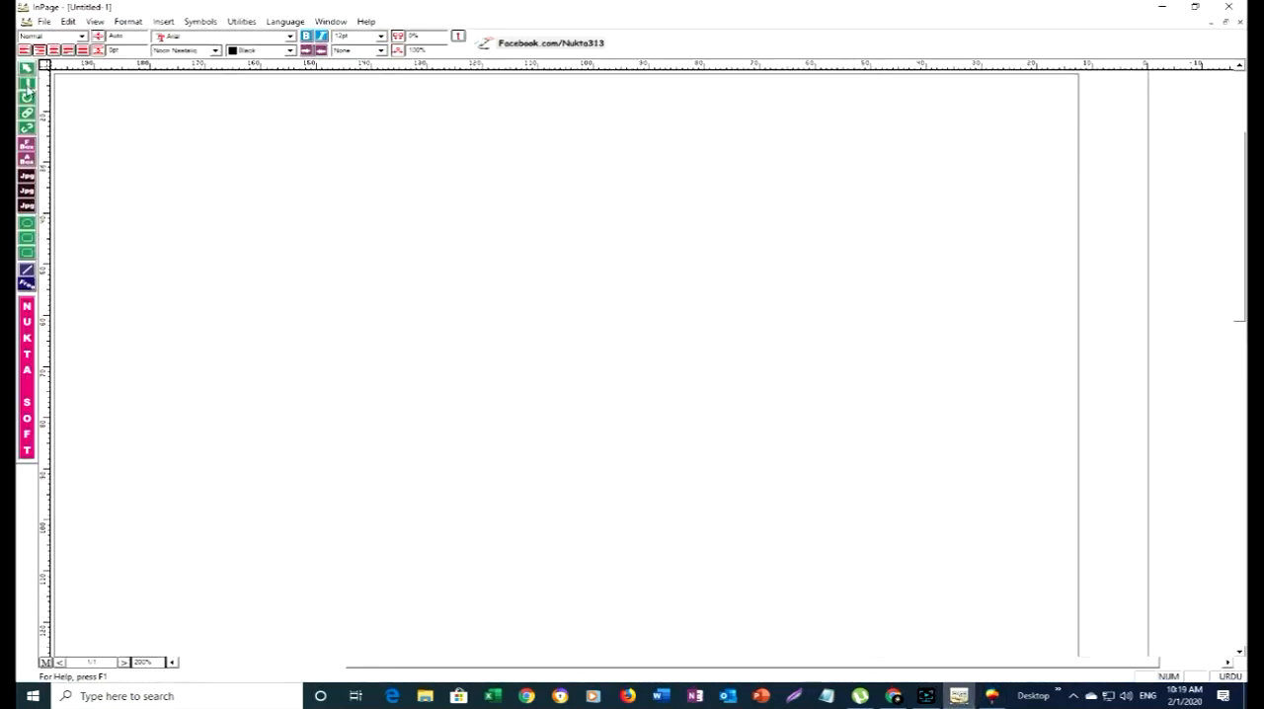
pyautogui.click(28, 85)
pyautogui.click(1058, 113)
pyautogui.write('ب')
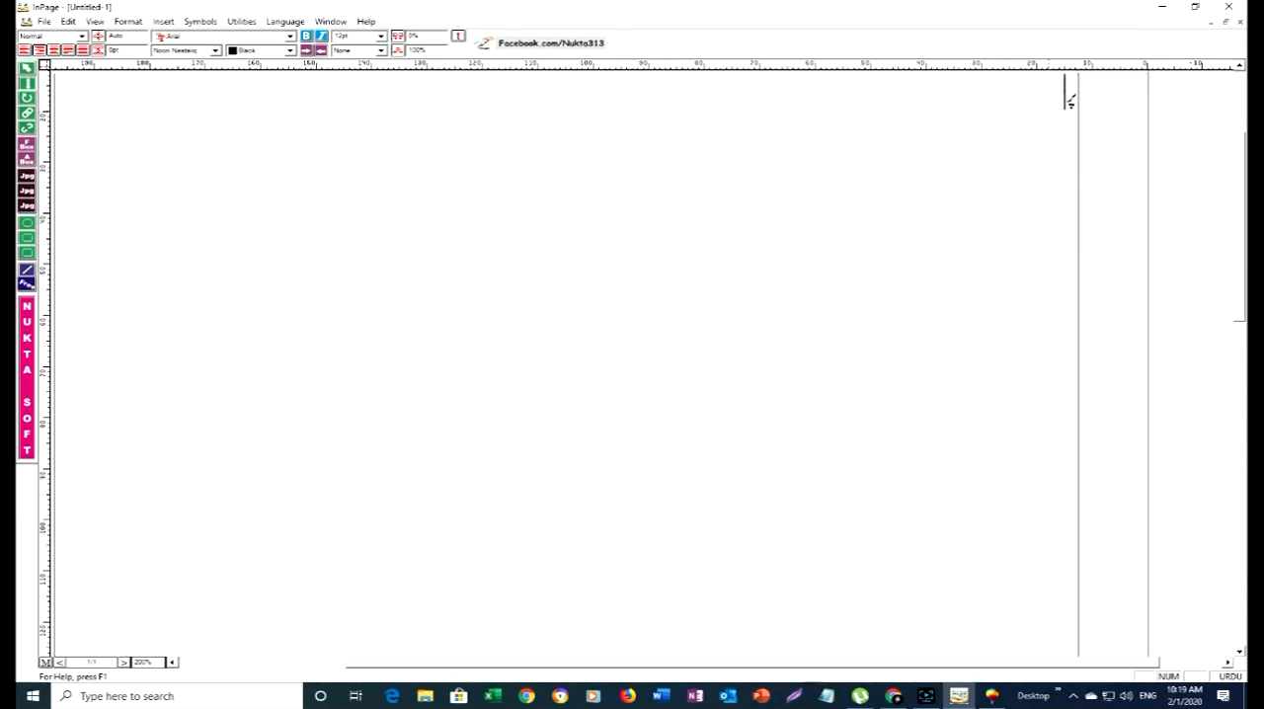
pyautogui.press('BackSpace')
# - Open the InPage document aaaa from the Compressed folder inside Downloads
pyautogui.click(44, 21)
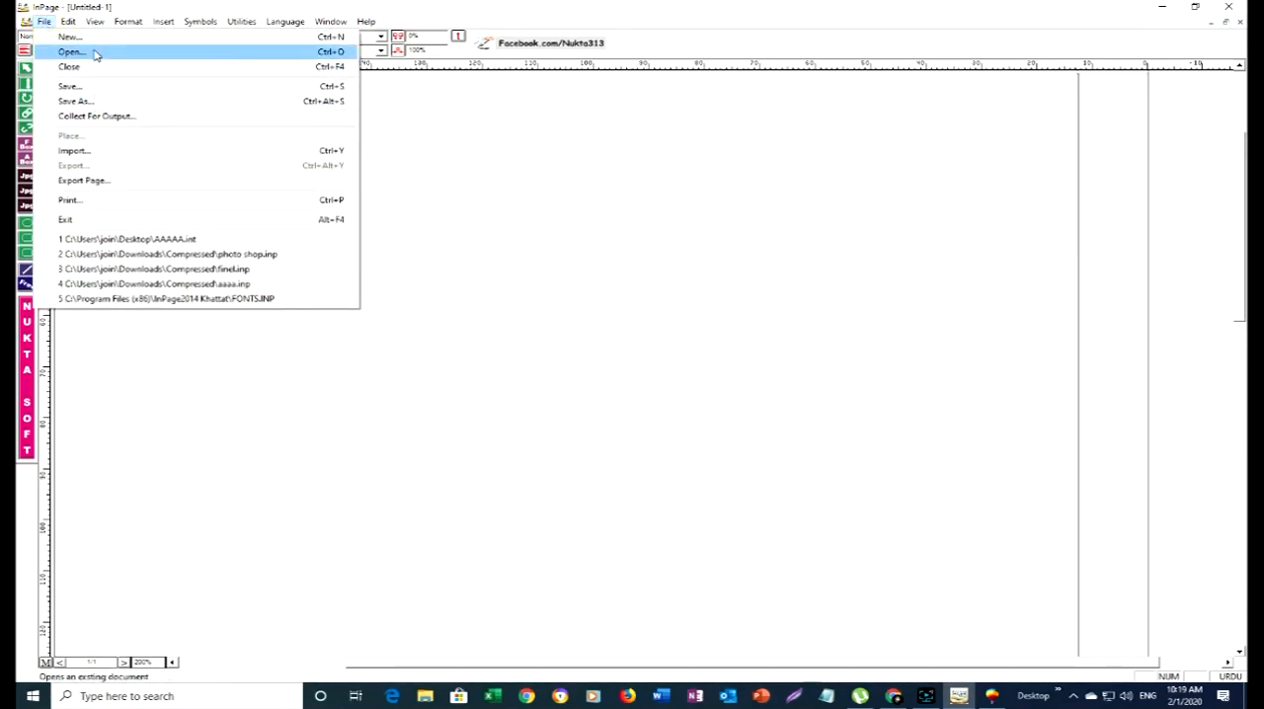
pyautogui.click(71, 51)
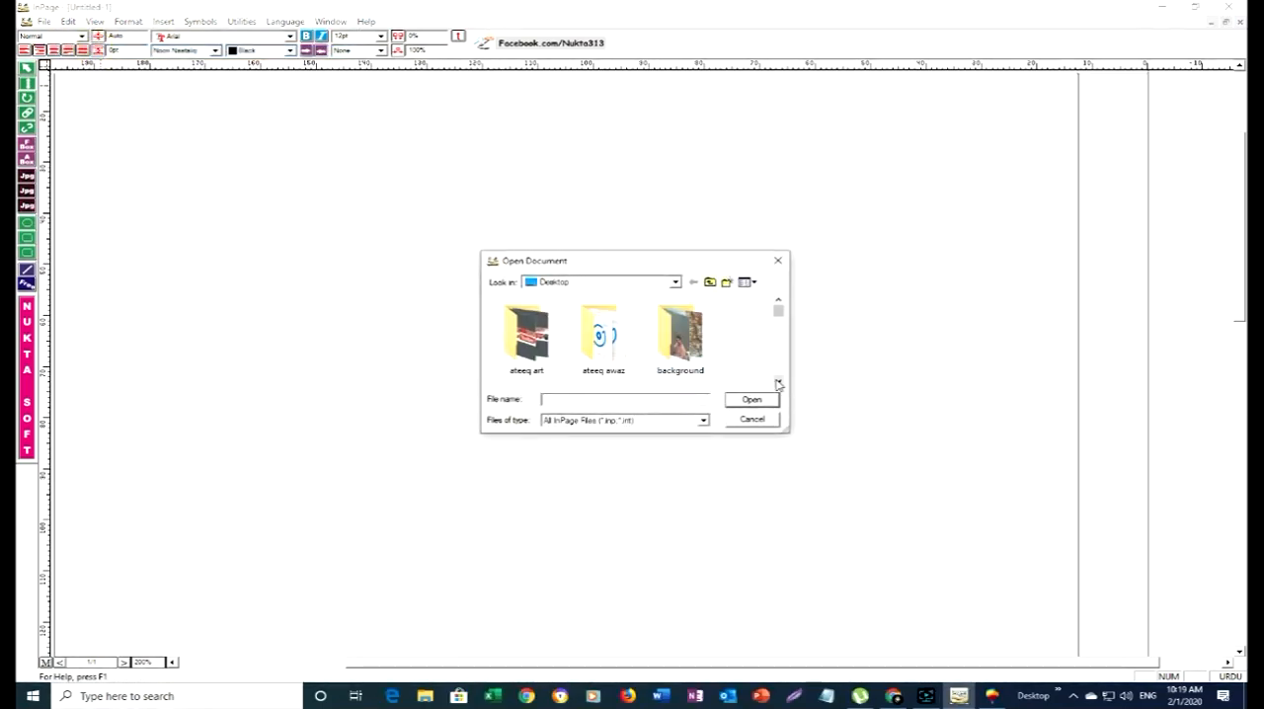
pyautogui.click(779, 385)
pyautogui.click(778, 384)
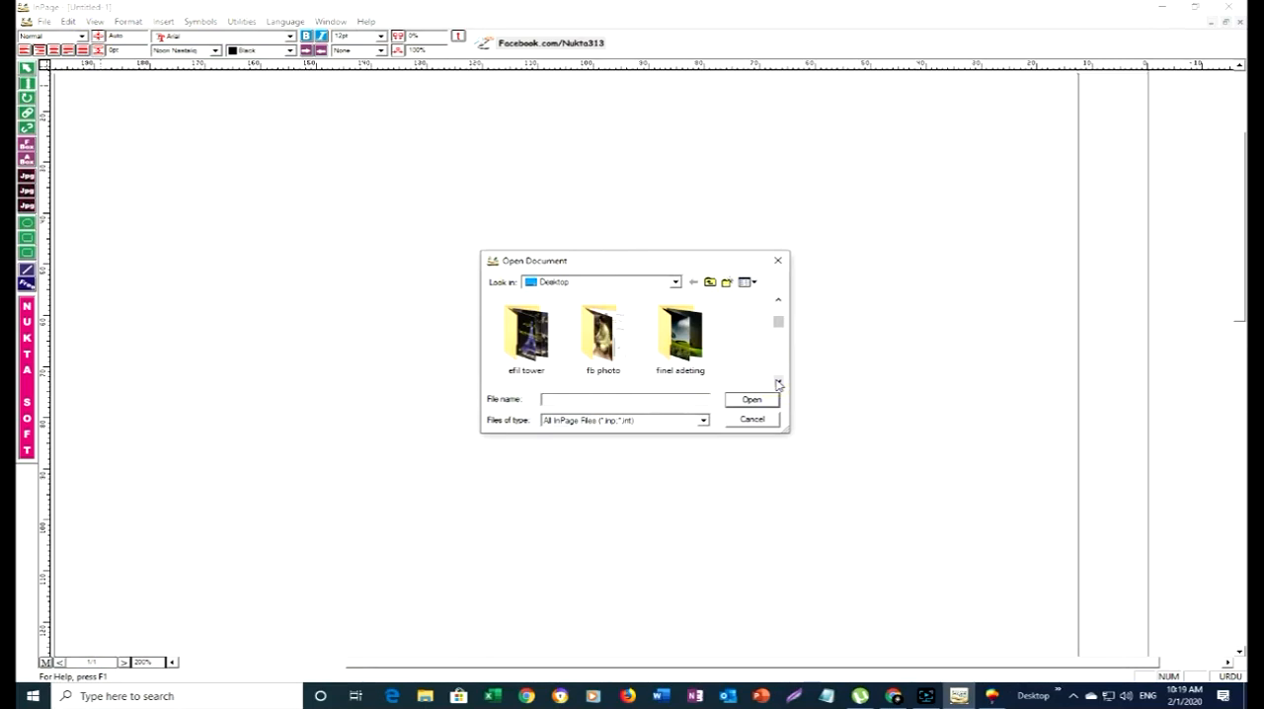
pyautogui.click(779, 384)
pyautogui.click(778, 385)
pyautogui.click(778, 384)
pyautogui.click(779, 385)
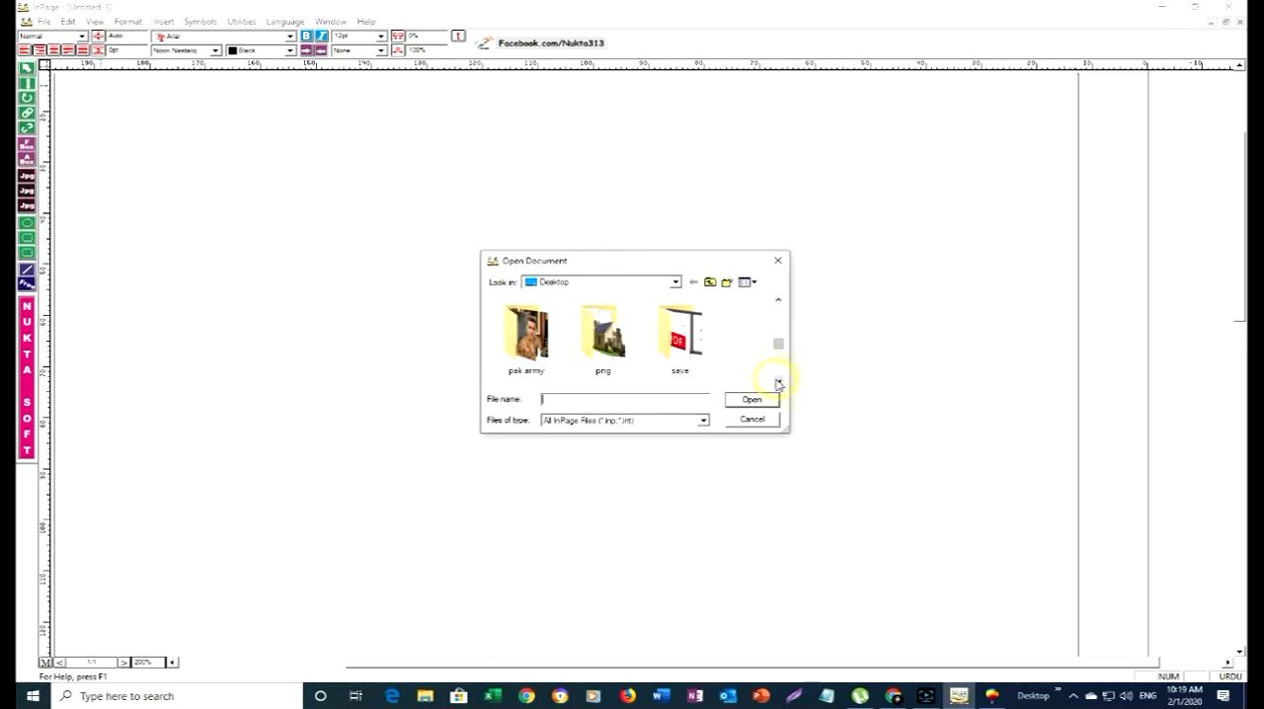
pyautogui.click(778, 384)
pyautogui.click(779, 384)
pyautogui.click(779, 384)
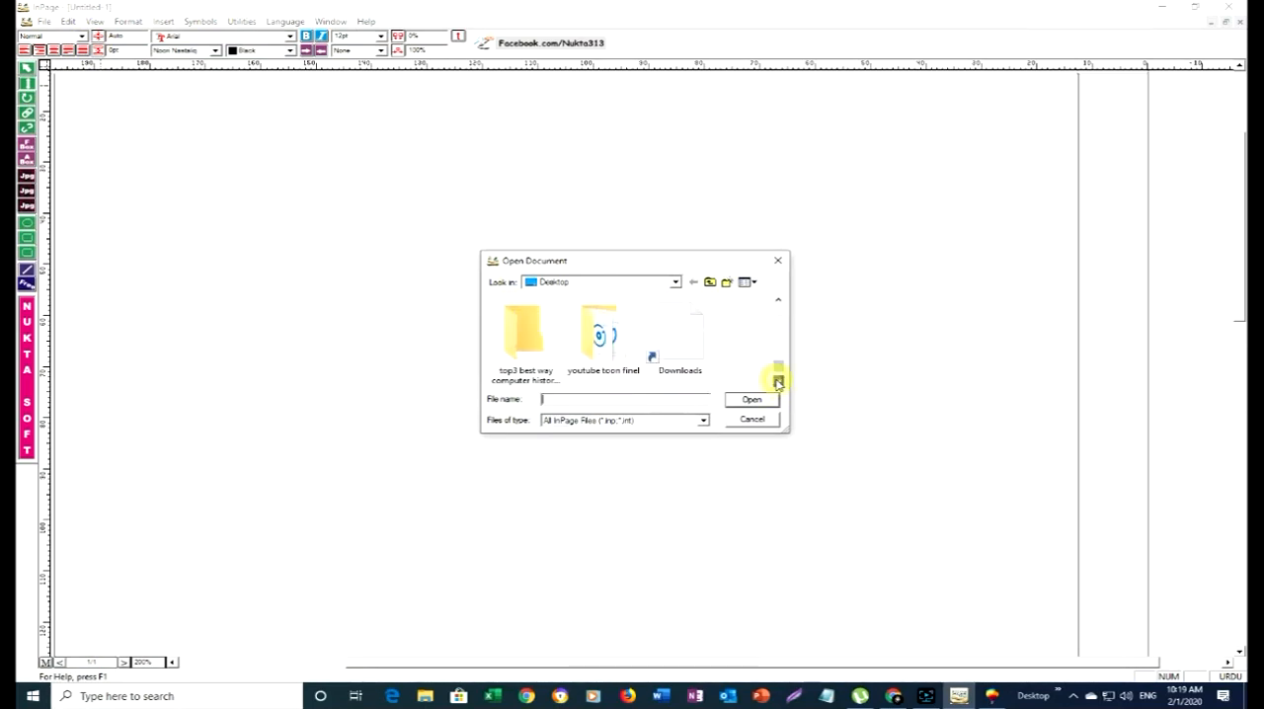
pyautogui.doubleClick(707, 362)
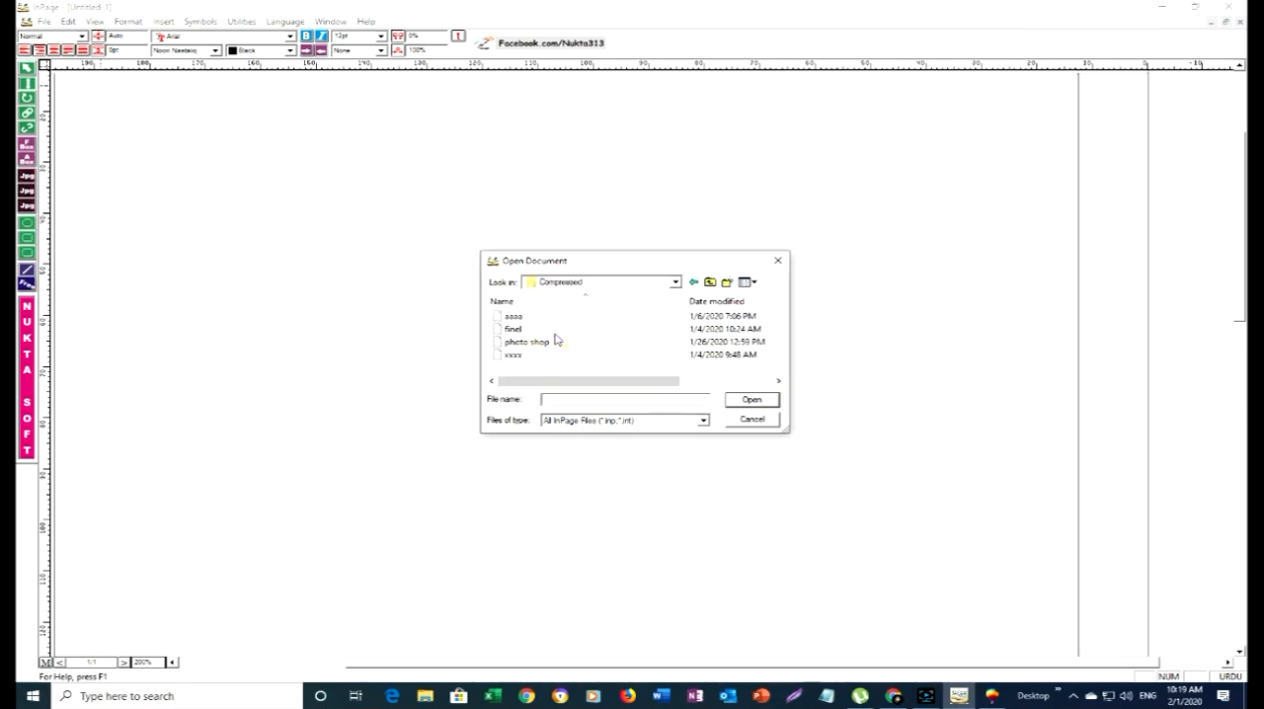
pyautogui.doubleClick(515, 317)
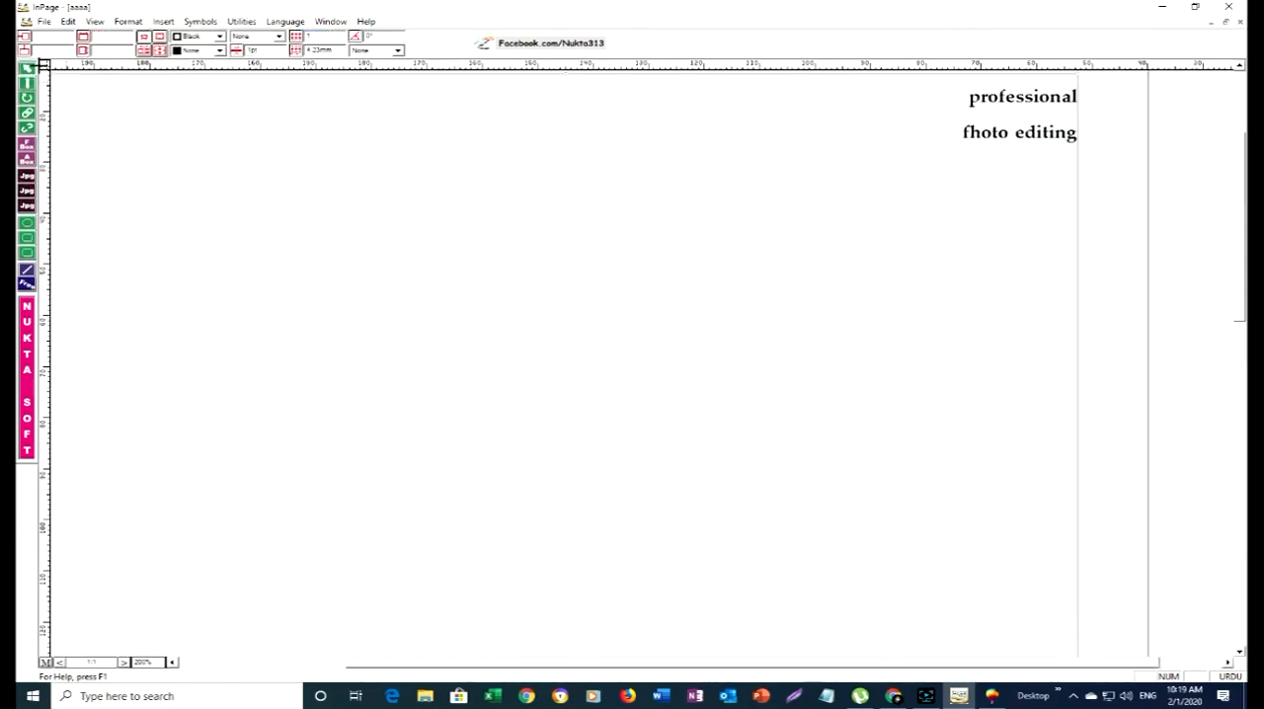
# - Open the finel document from the Compressed folder and copy its Urdu text پروفیشنل اڈیٹینگ for pasting into the graphic
pyautogui.click(43, 21)
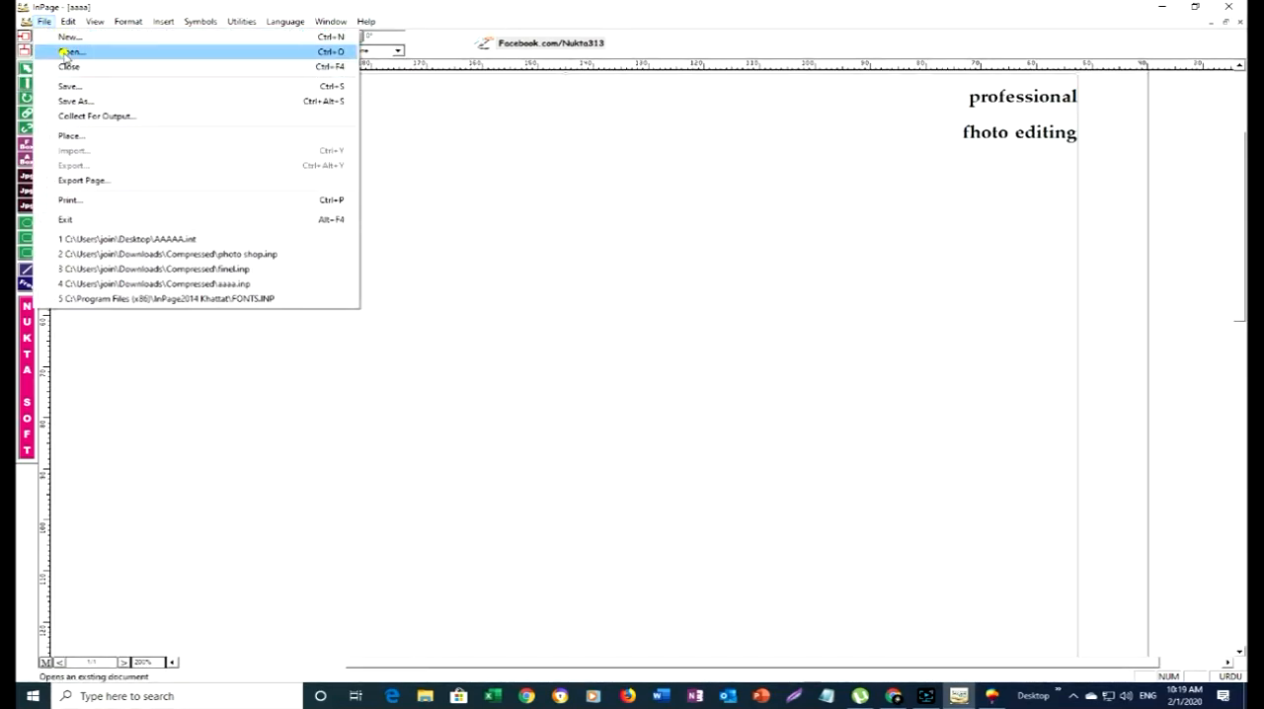
pyautogui.click(55, 48)
pyautogui.doubleClick(505, 330)
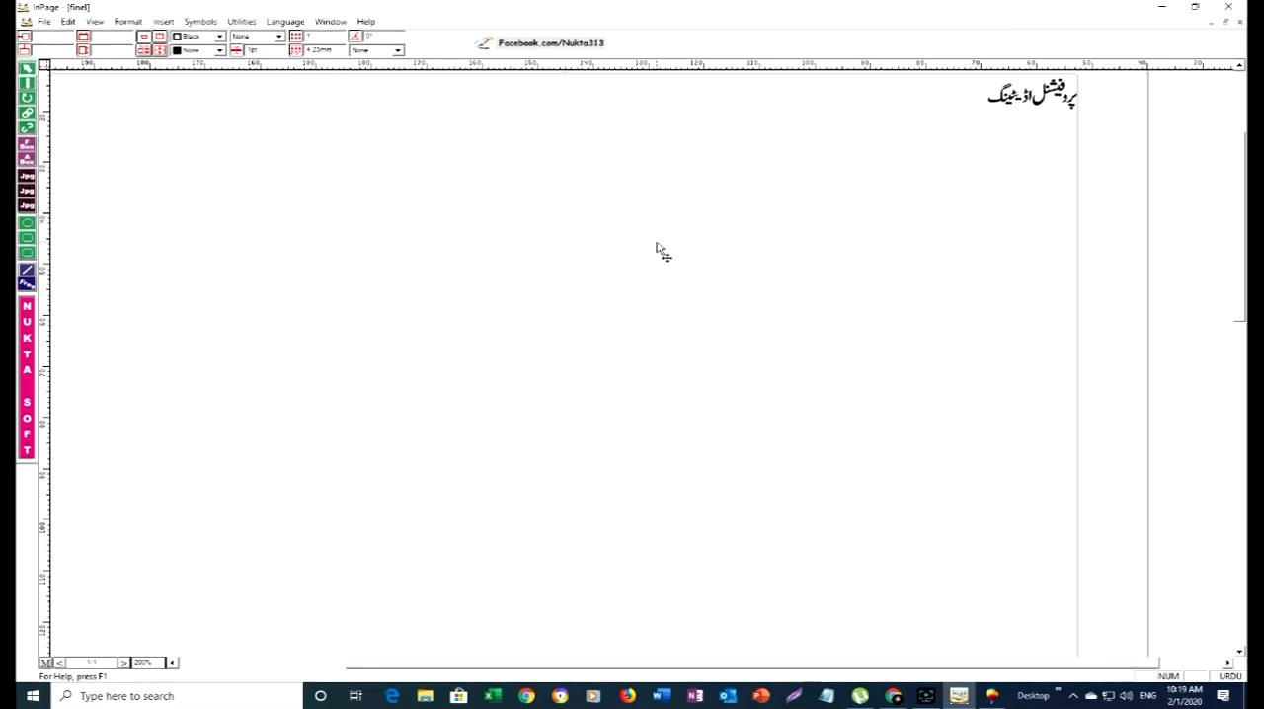
pyautogui.click(28, 71)
# - Switch to CorelDRAW, paste the copied Urdu text and enlarge it to about 471 by 176 inches
pyautogui.click(992, 696)
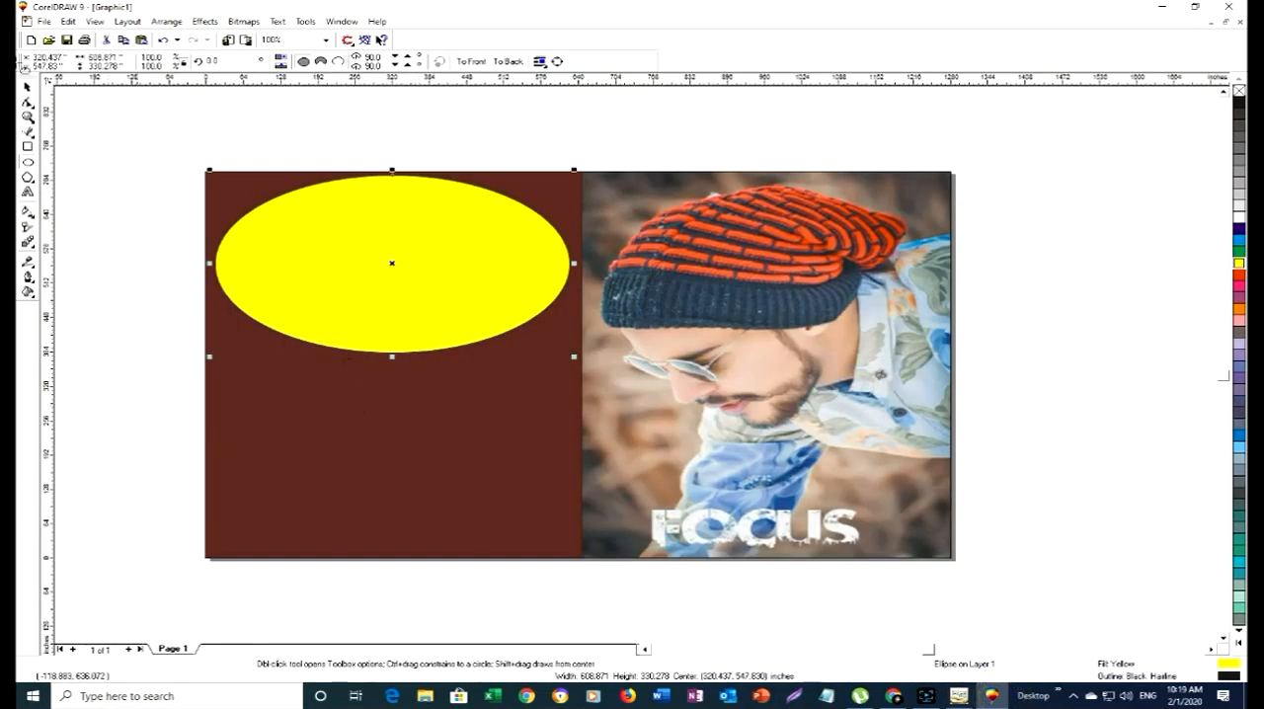
pyautogui.click(29, 90)
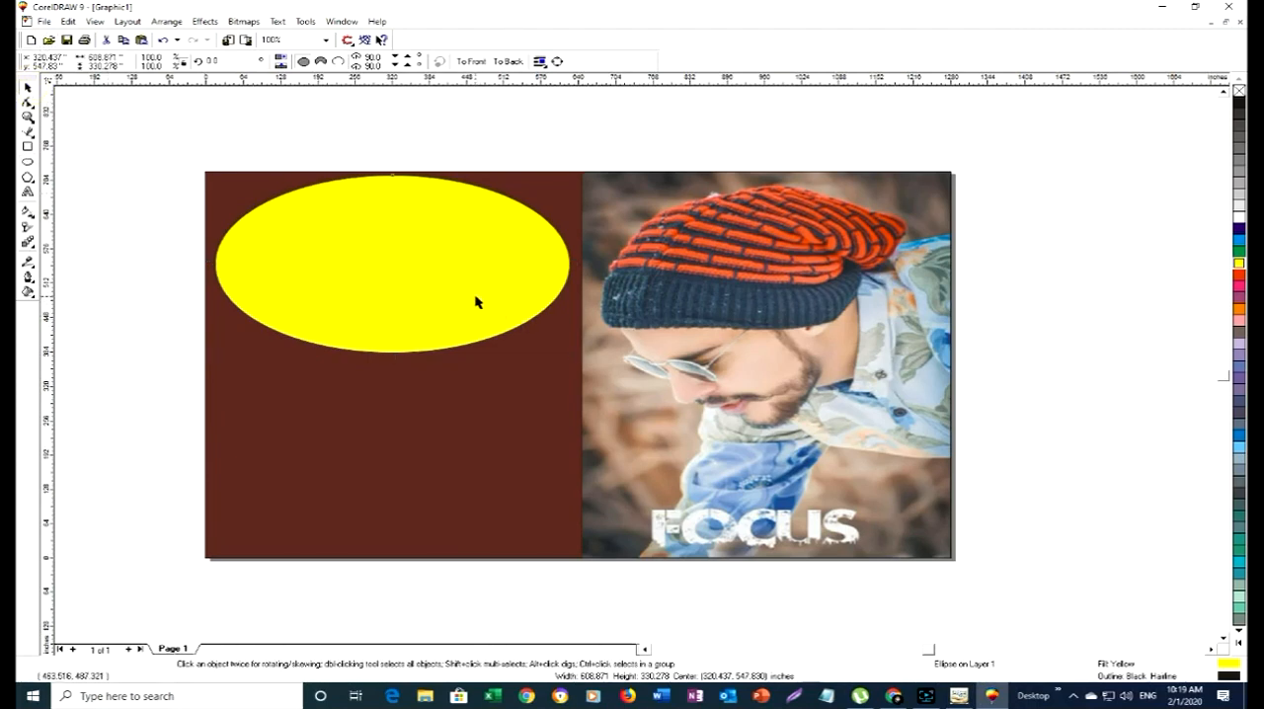
pyautogui.hotkey('ctrl', 'v')
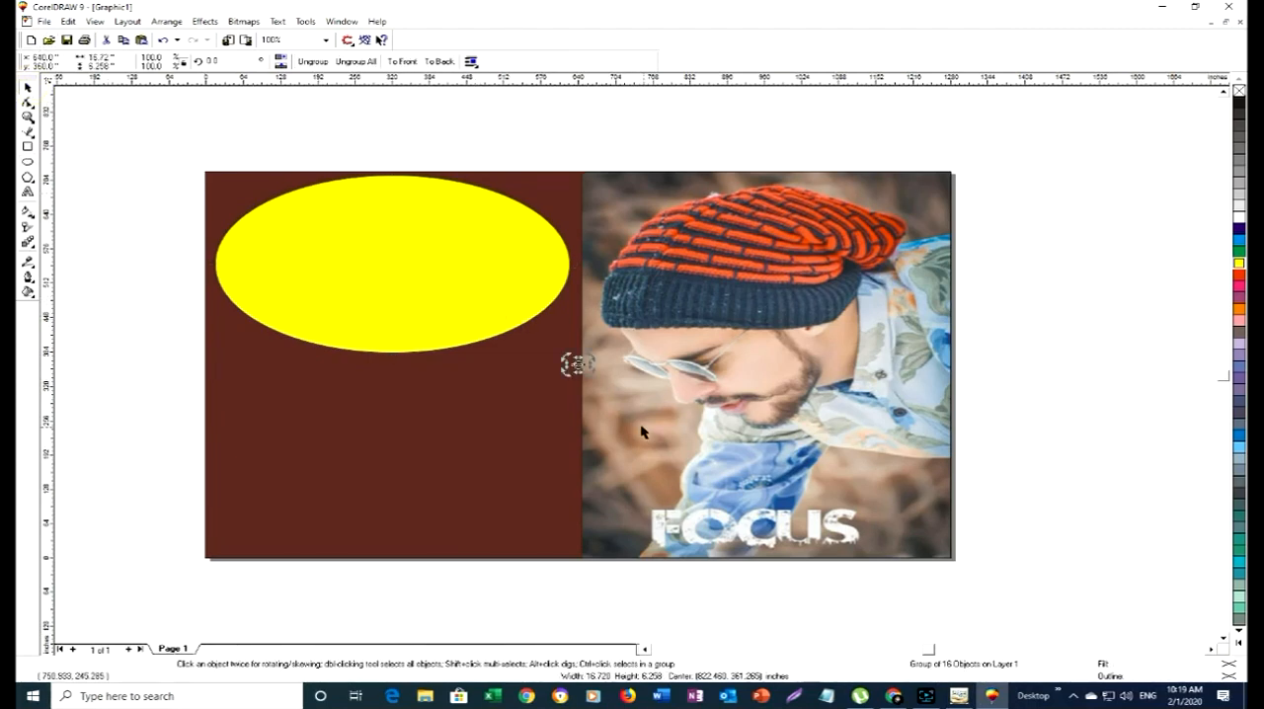
pyautogui.click(579, 365)
pyautogui.moveTo(588, 369); pyautogui.dragTo(798, 486)
# - Fit the Urdu text onto the yellow ellipse at about 566 by 212 inches and slightly reduce the ellipse's height from its lower edge
pyautogui.click(727, 443)
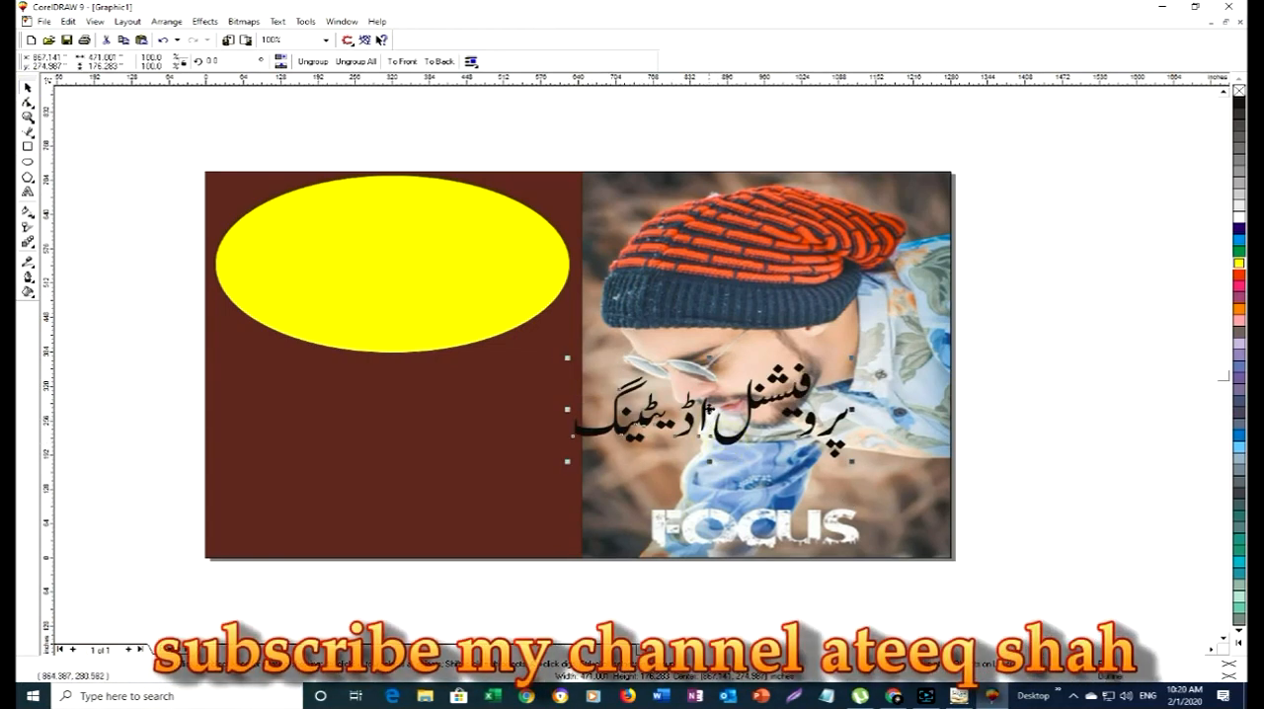
pyautogui.moveTo(727, 443); pyautogui.dragTo(366, 247)
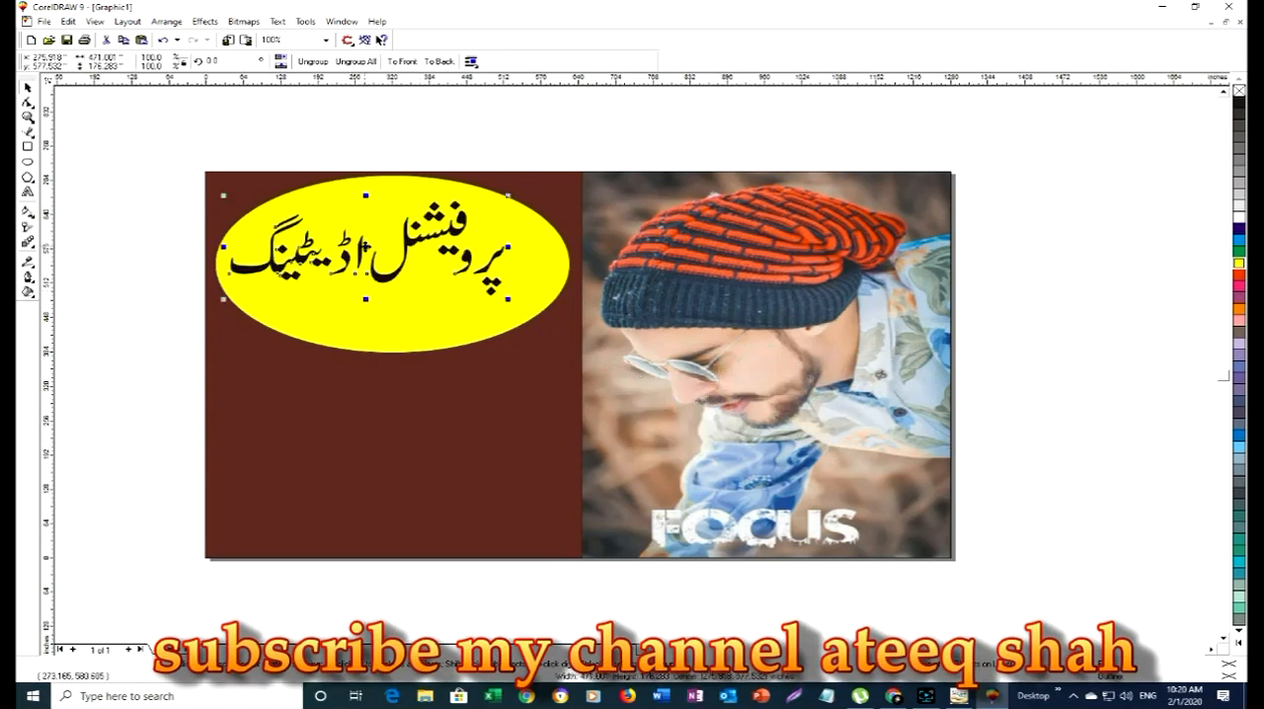
pyautogui.moveTo(507, 298); pyautogui.dragTo(563, 334)
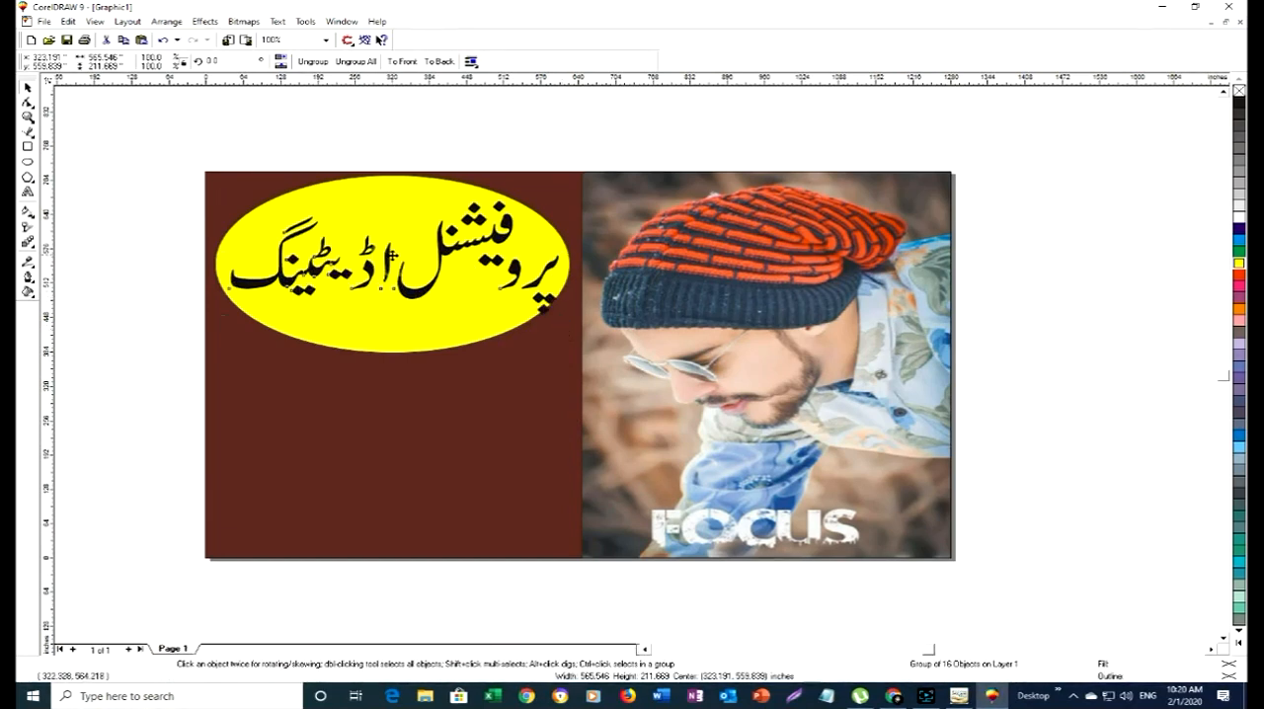
pyautogui.moveTo(393, 255); pyautogui.dragTo(382, 256)
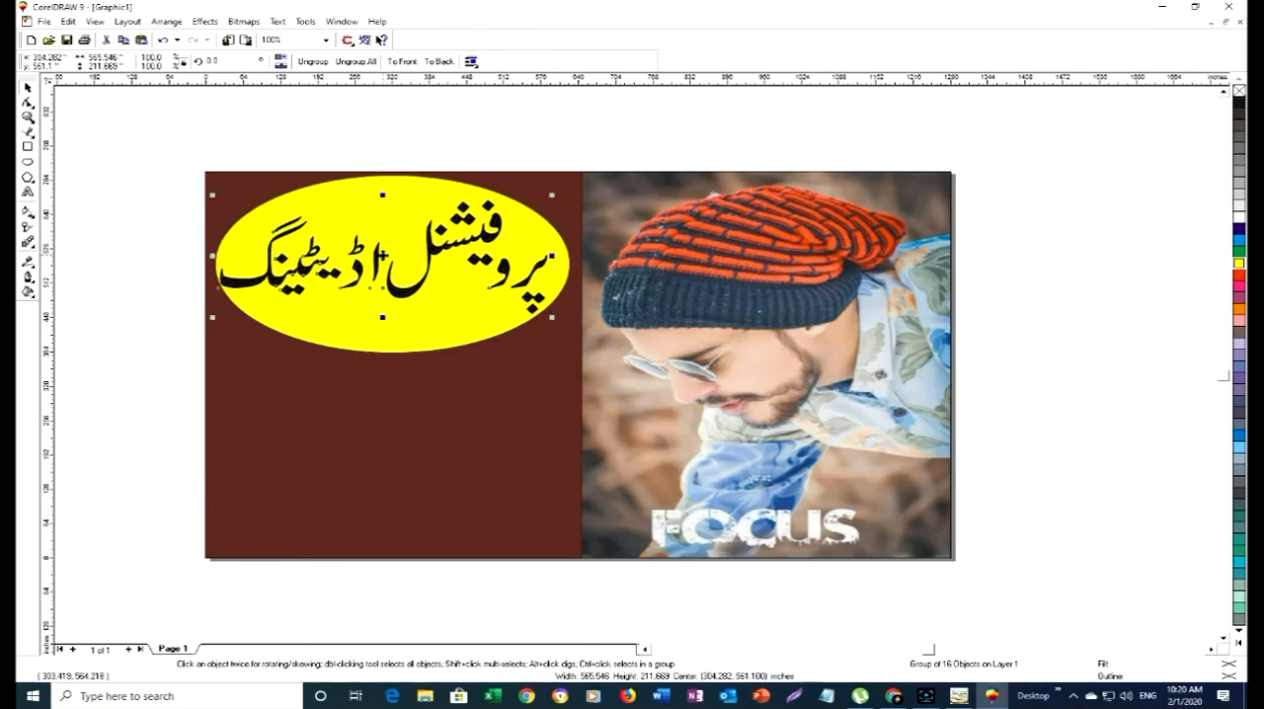
pyautogui.click(441, 306)
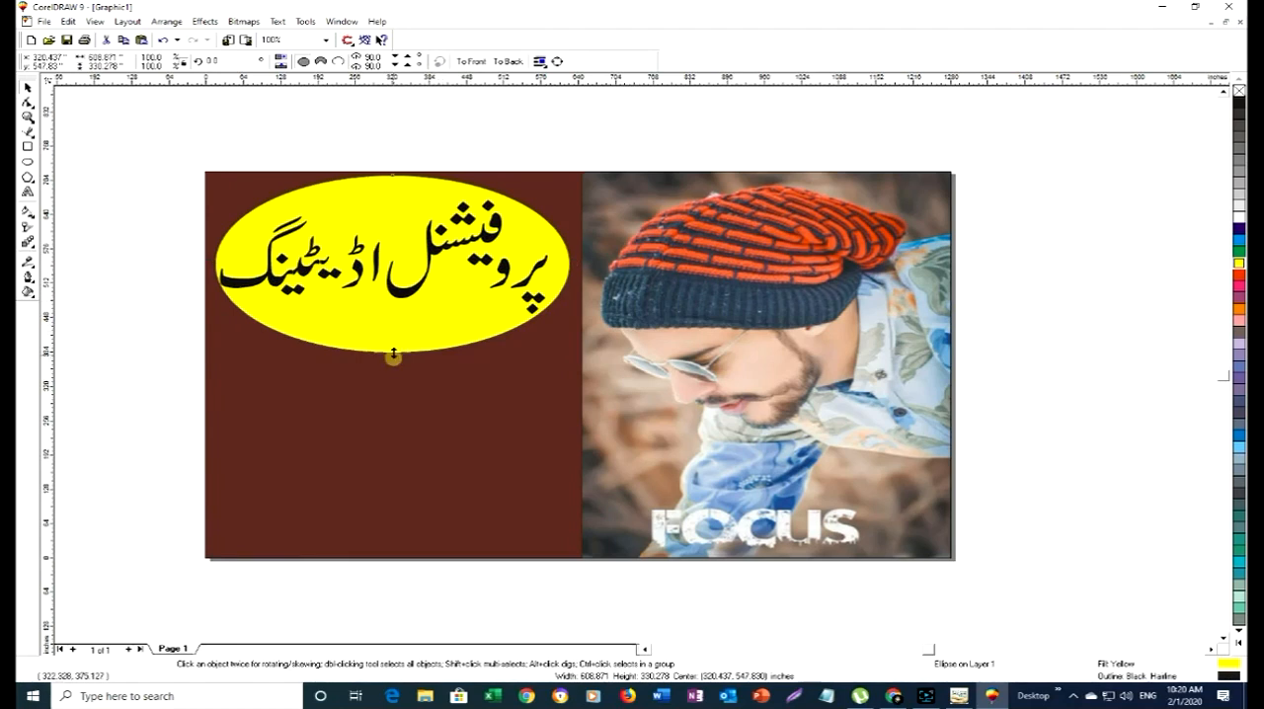
pyautogui.moveTo(392, 355); pyautogui.dragTo(394, 346)
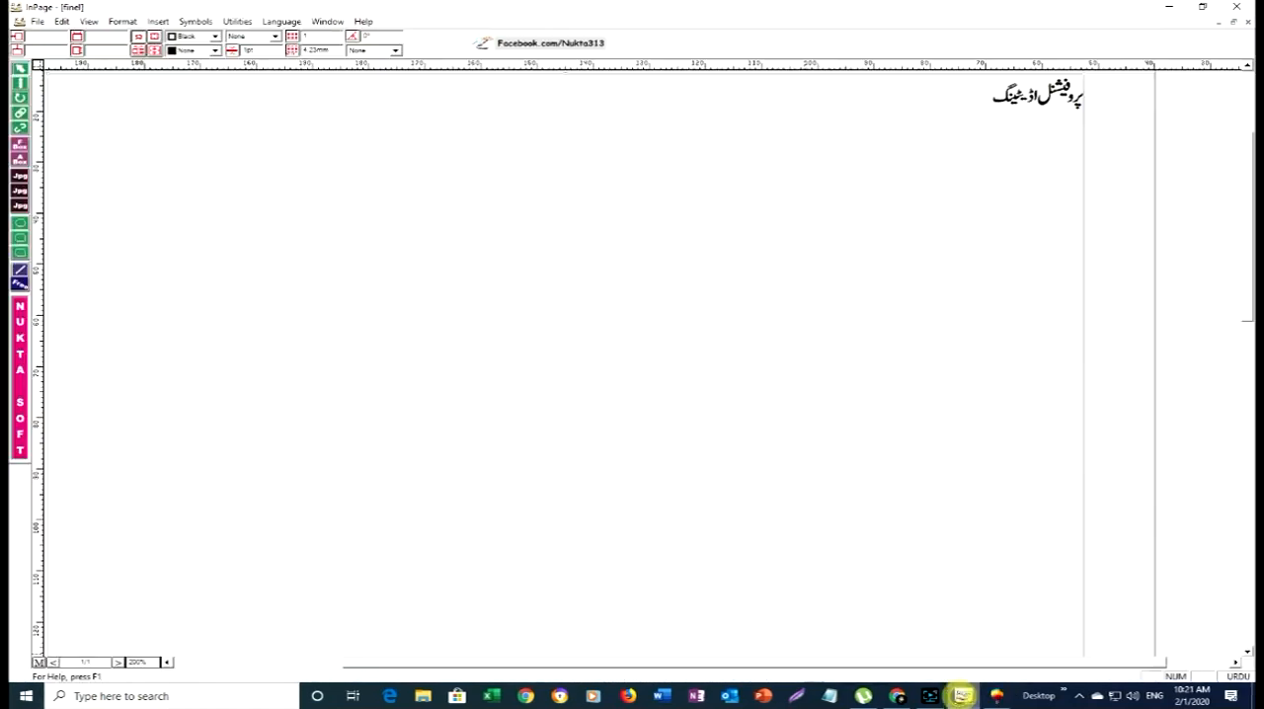
# - Switch to InPage and replace the Urdu text in the finel document with the word سیکھیں
pyautogui.click(20, 83)
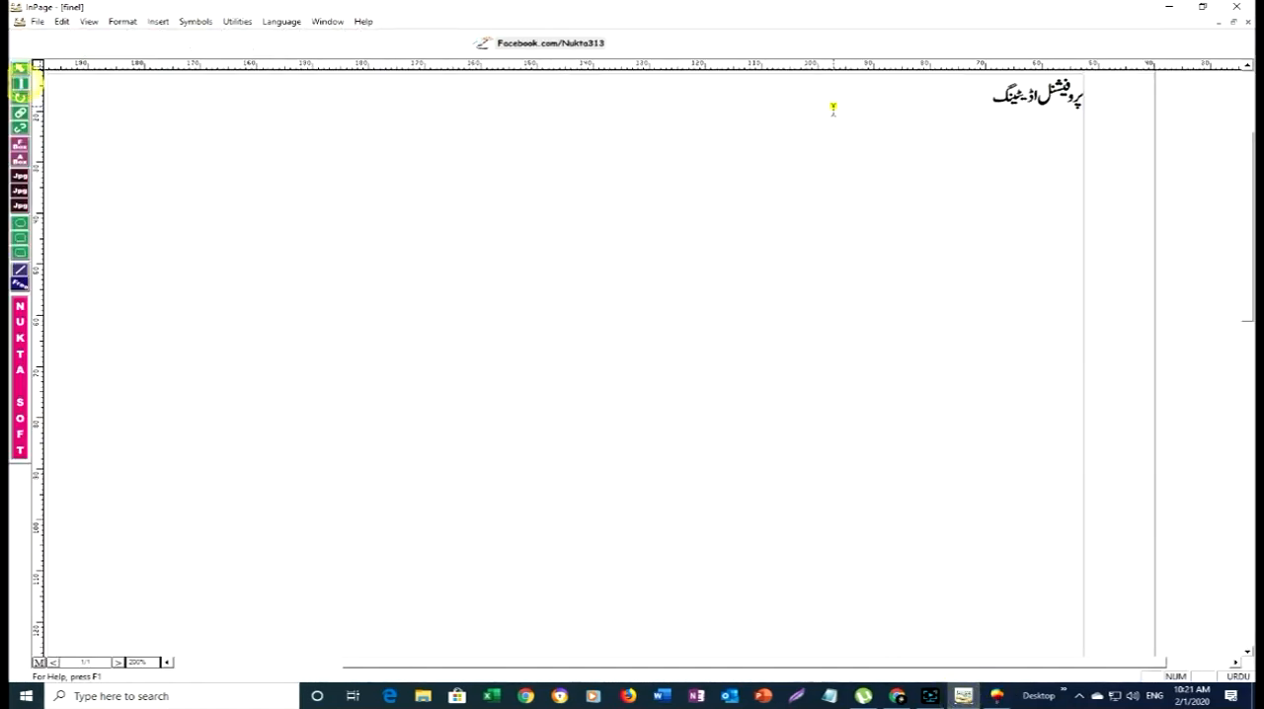
pyautogui.click(833, 110)
pyautogui.press('BackSpace')
pyautogui.press('BackSpace')
pyautogui.press('BackSpace')
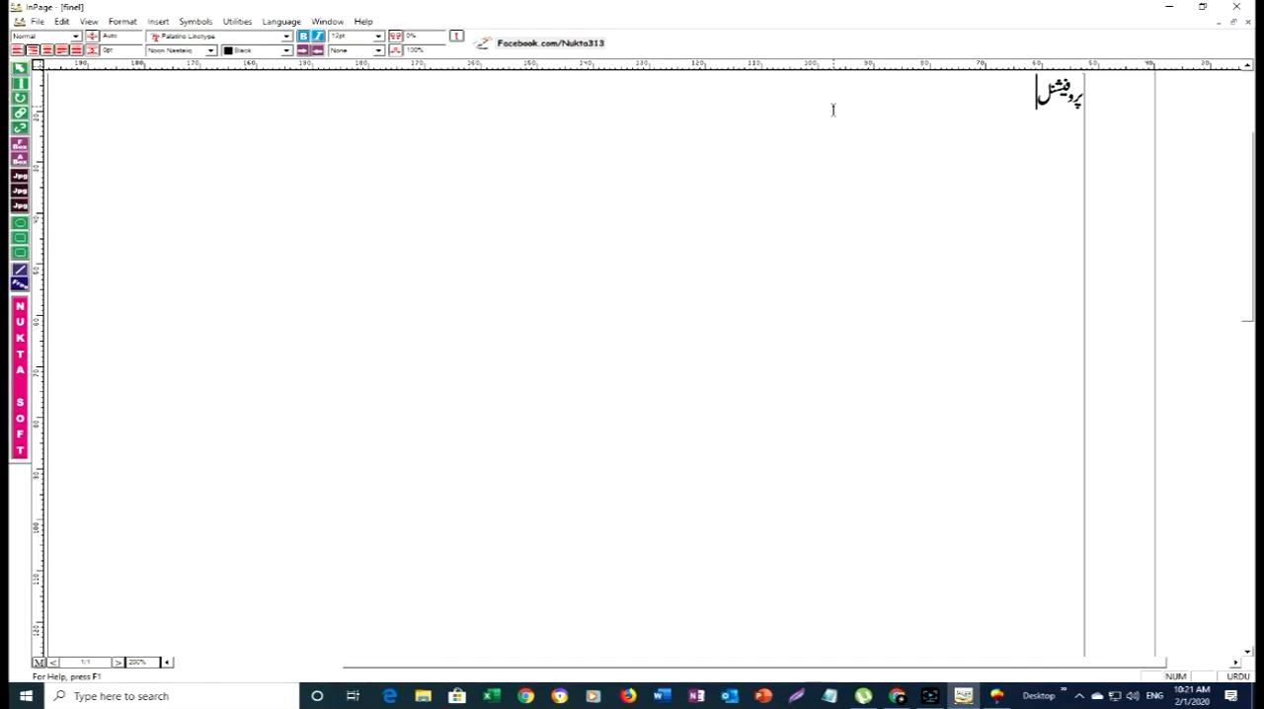
pyautogui.press('BackSpace')
pyautogui.press('BackSpace')
pyautogui.press('BackSpace')
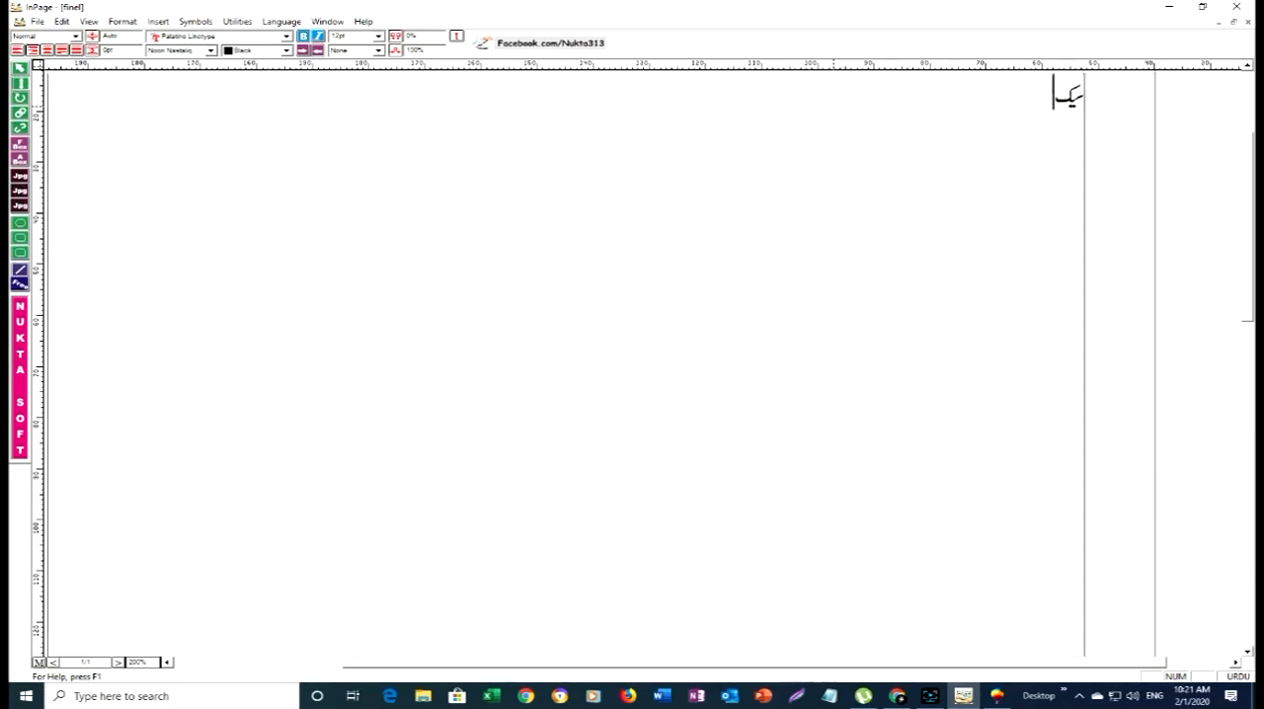
pyautogui.write('ھیں')
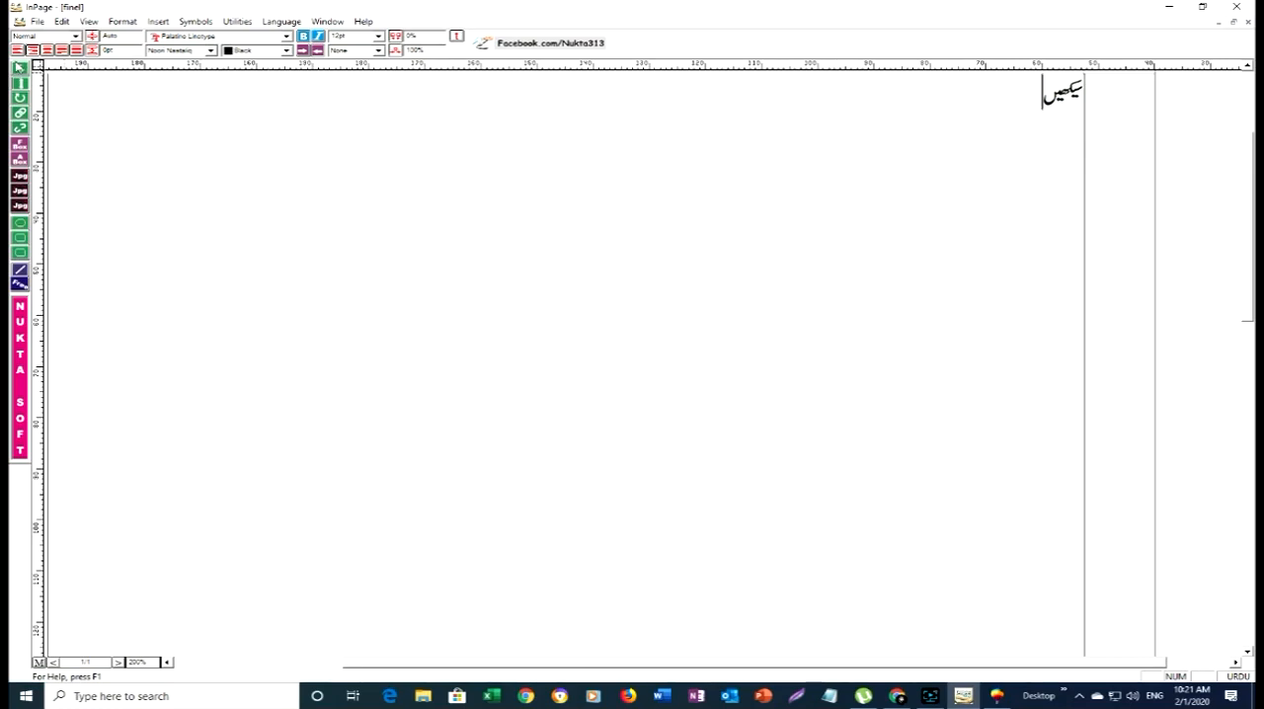
pyautogui.click(18, 68)
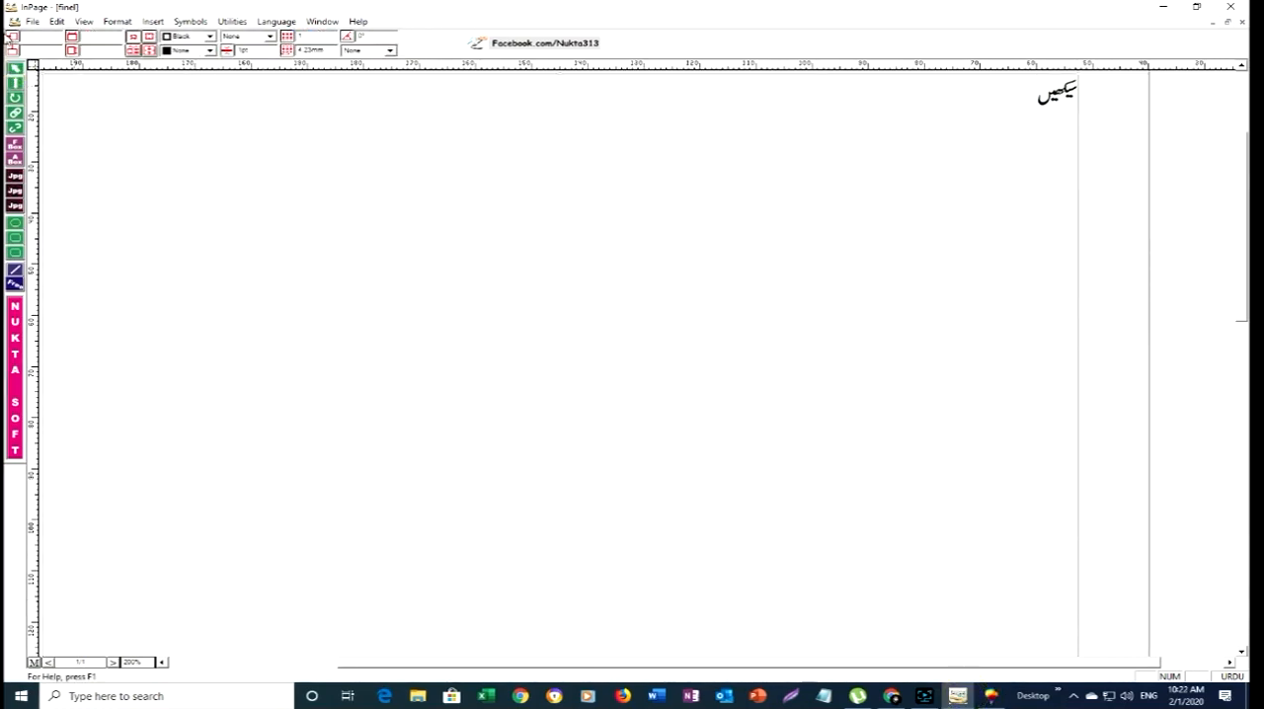
pyautogui.click(31, 21)
pyautogui.click(45, 35)
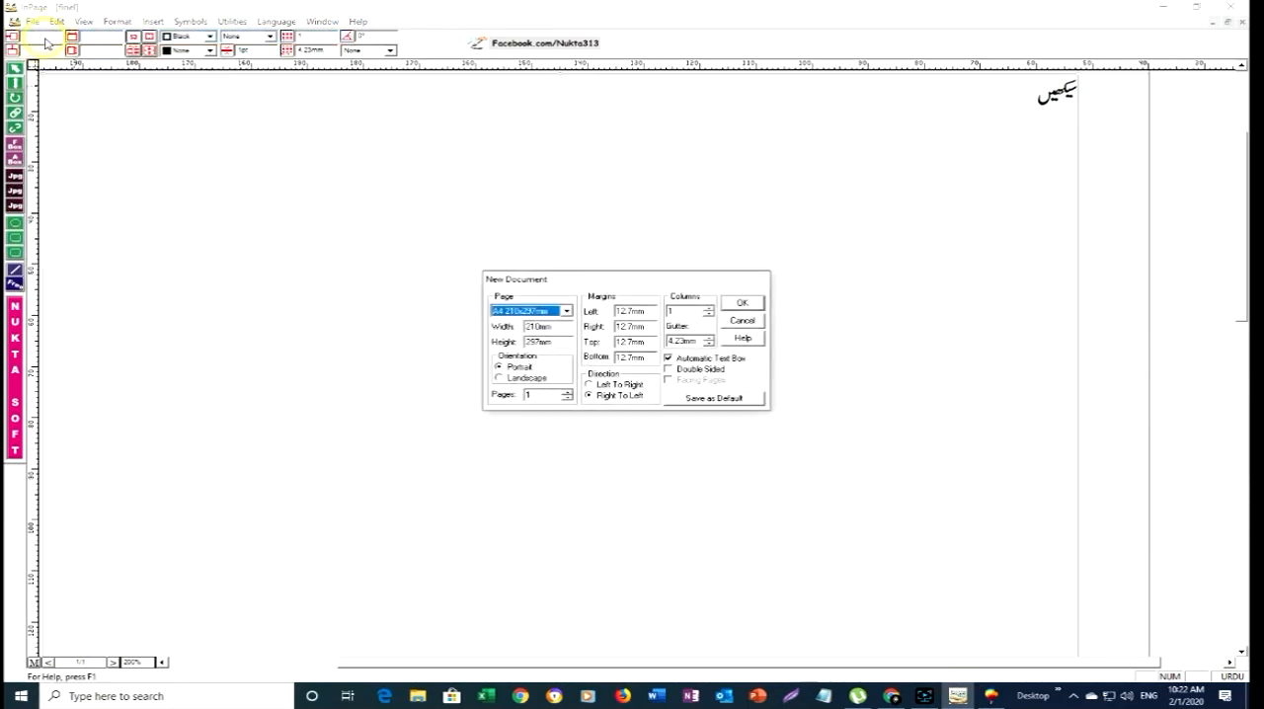
pyautogui.click(739, 305)
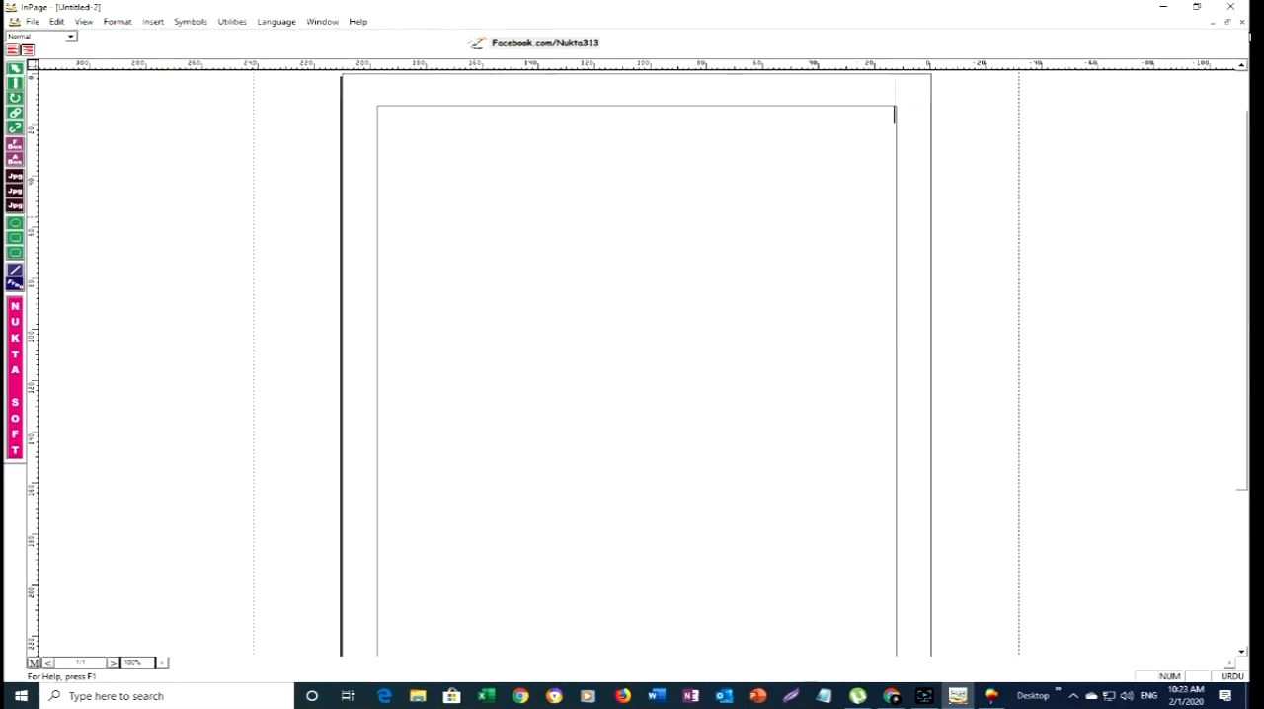
pyautogui.click(1243, 22)
# - Close the finel document without saving and close the aaaa document to return to the blank untitled page
pyautogui.click(1243, 22)
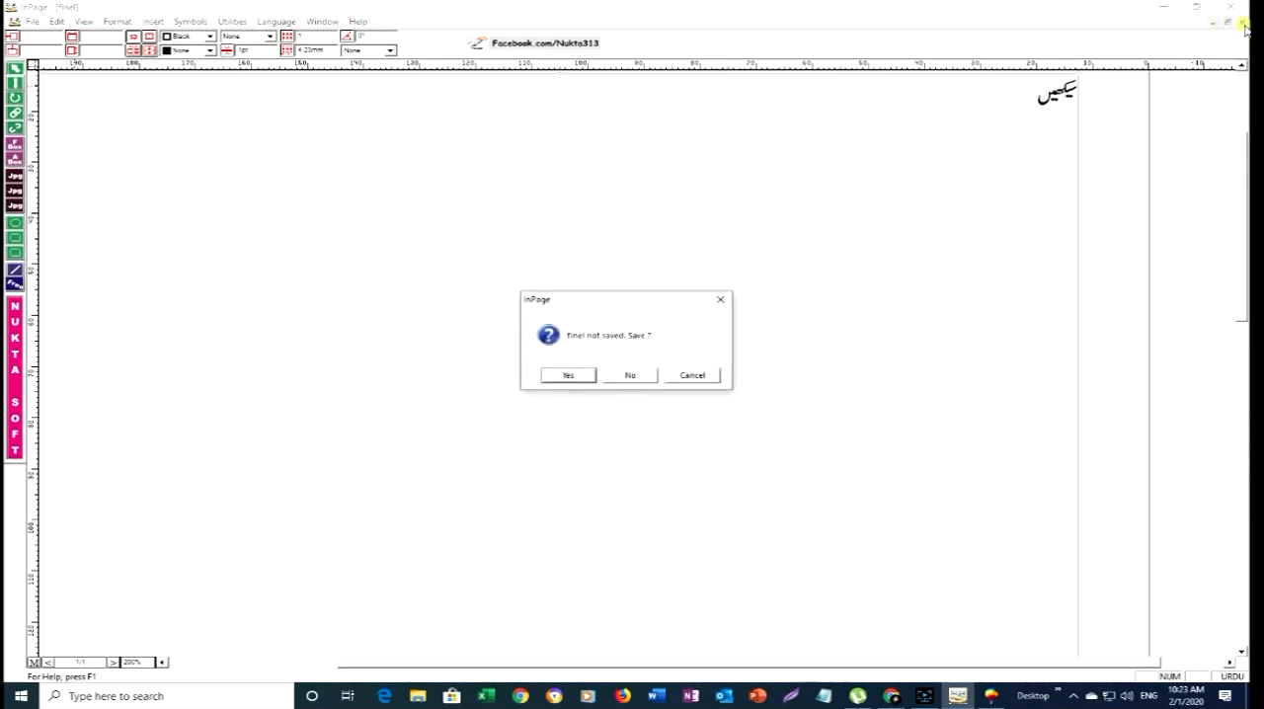
pyautogui.click(633, 375)
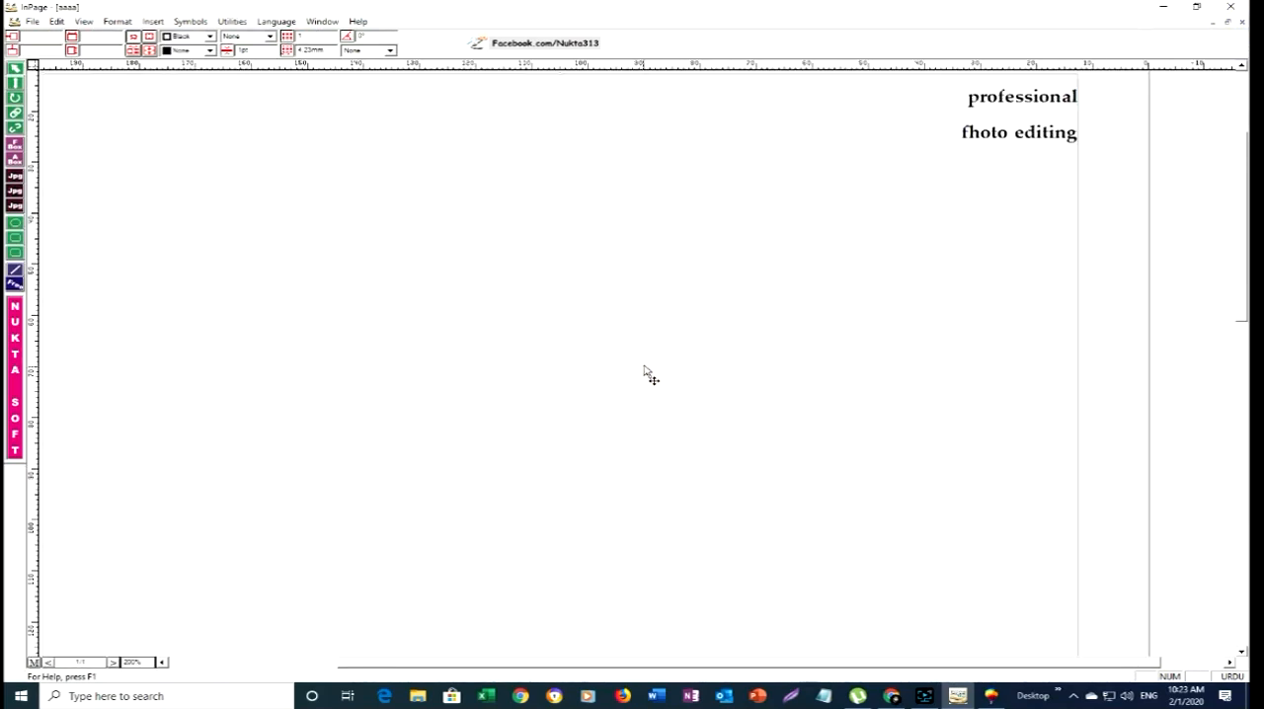
pyautogui.click(1243, 22)
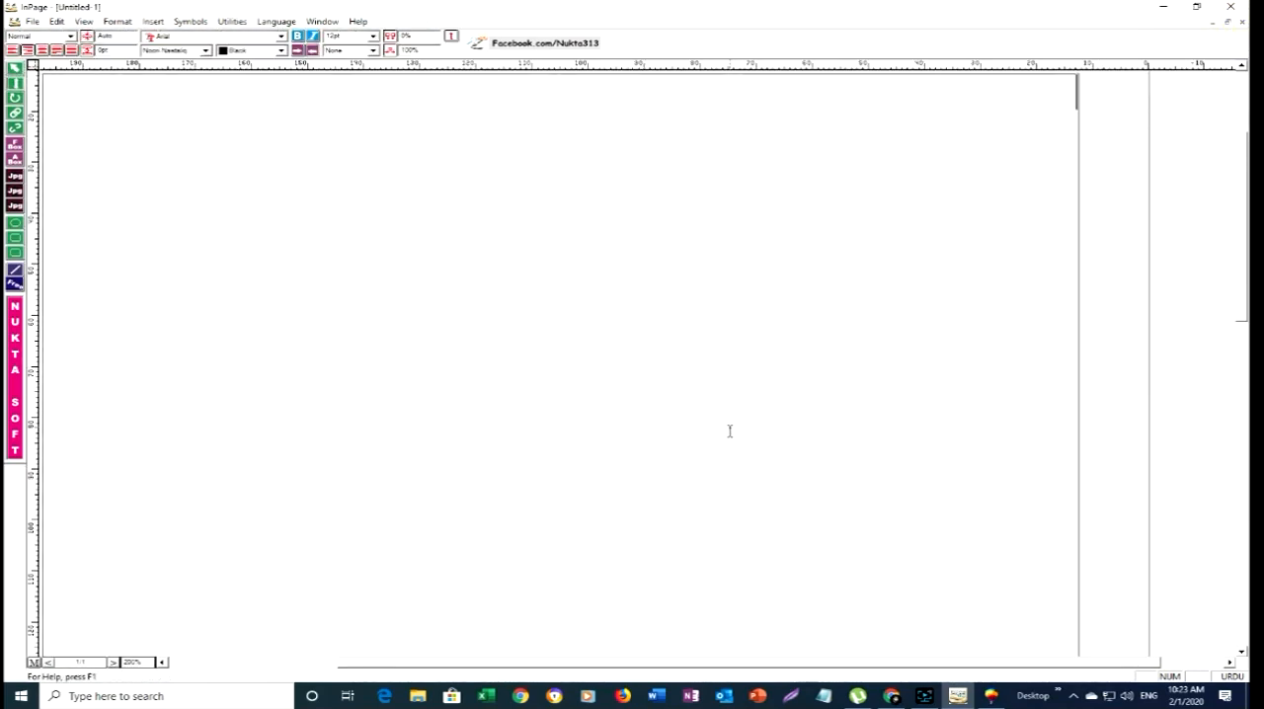
# - Enter the Urdu word سیکھیں on the blank page and finish text editing
pyautogui.write('ر')
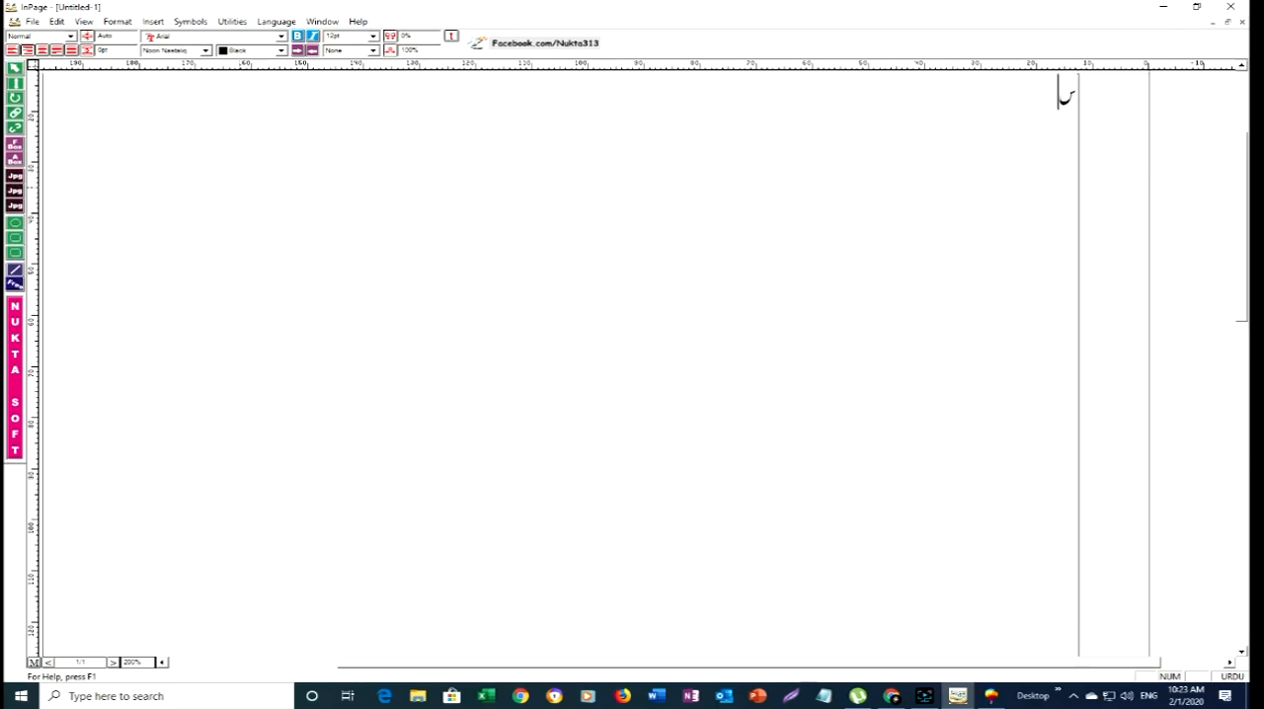
pyautogui.write('یکھی')
pyautogui.press('Return')
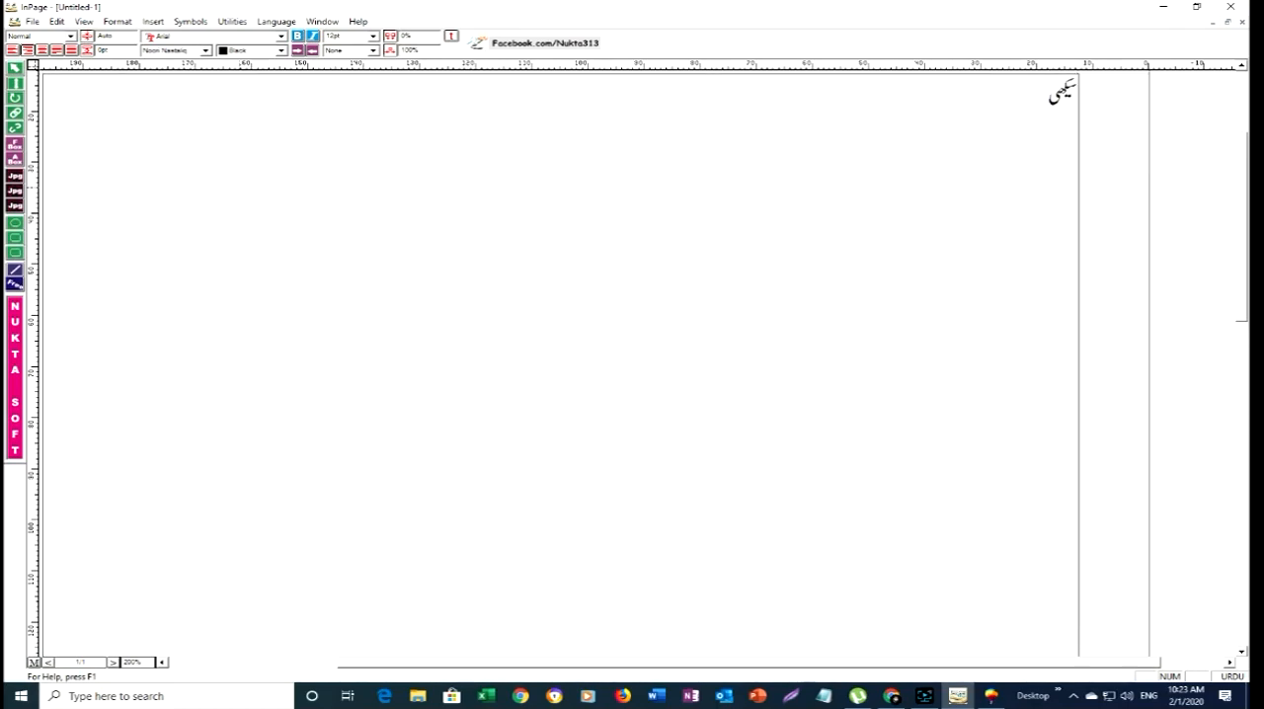
pyautogui.write('ں')
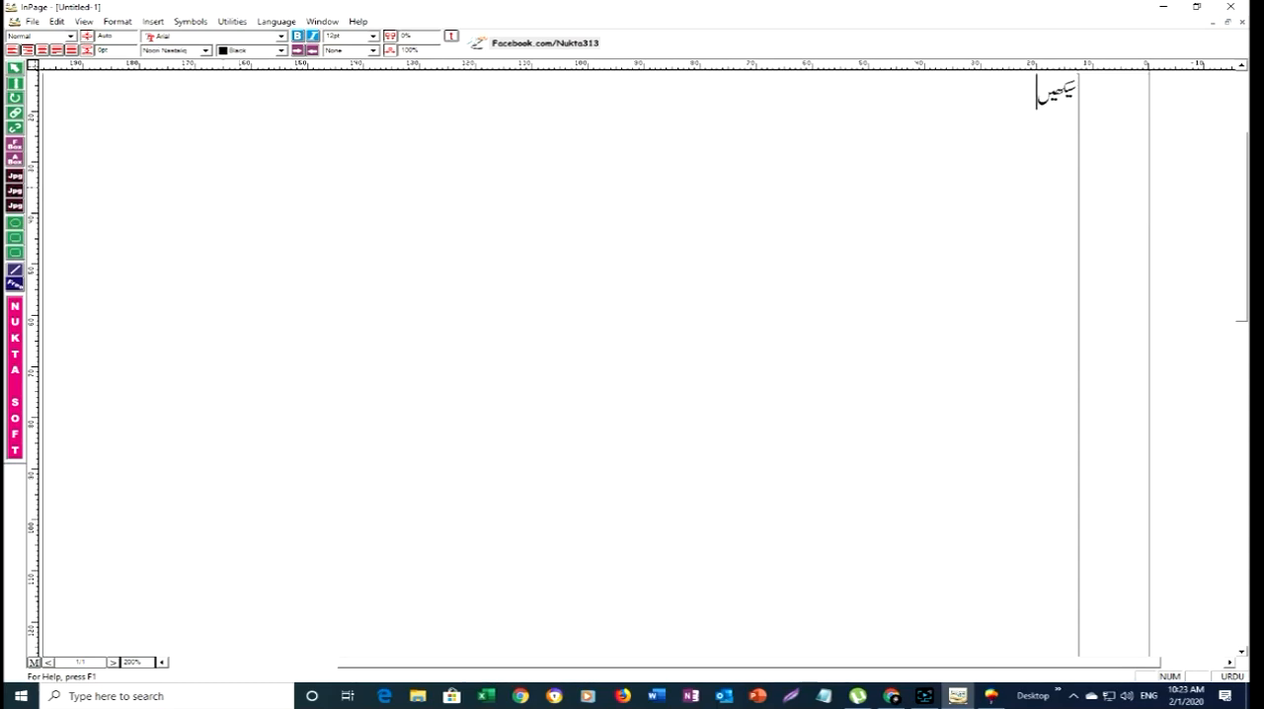
pyautogui.click(15, 67)
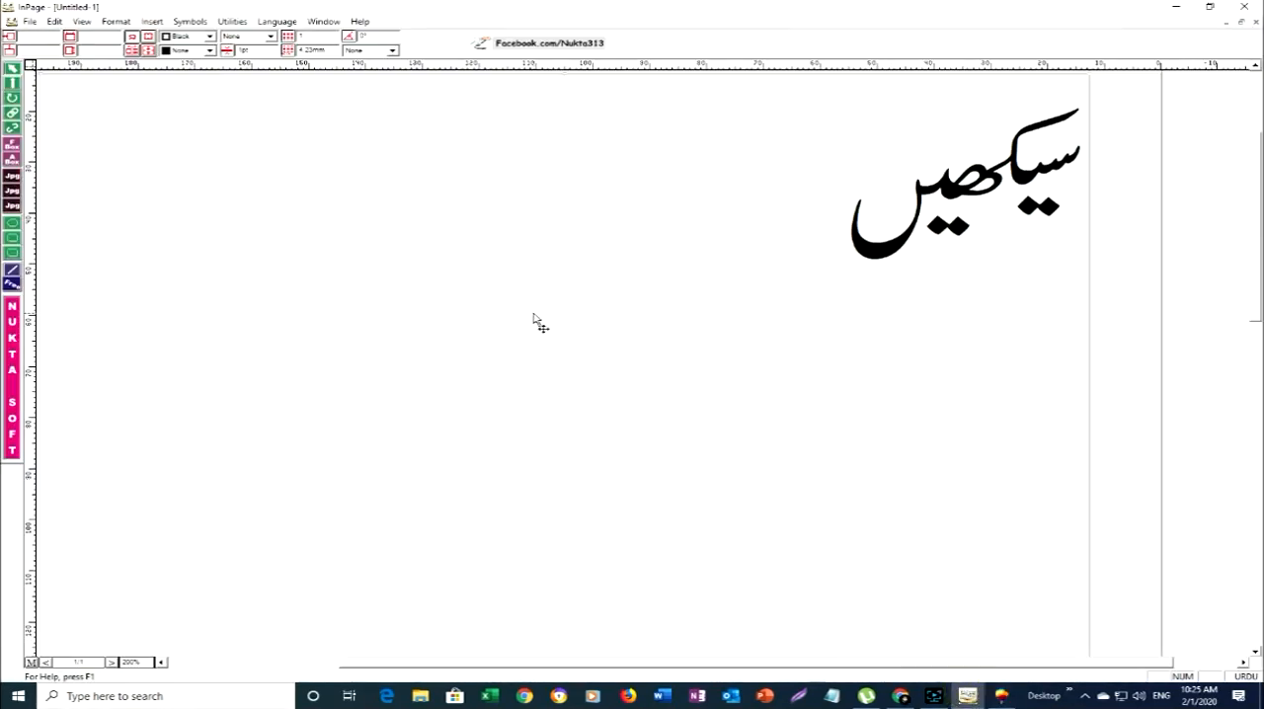
# - Select the entire Urdu word سیکھیں on the page and set its font size to 72 pt
pyautogui.click(12, 83)
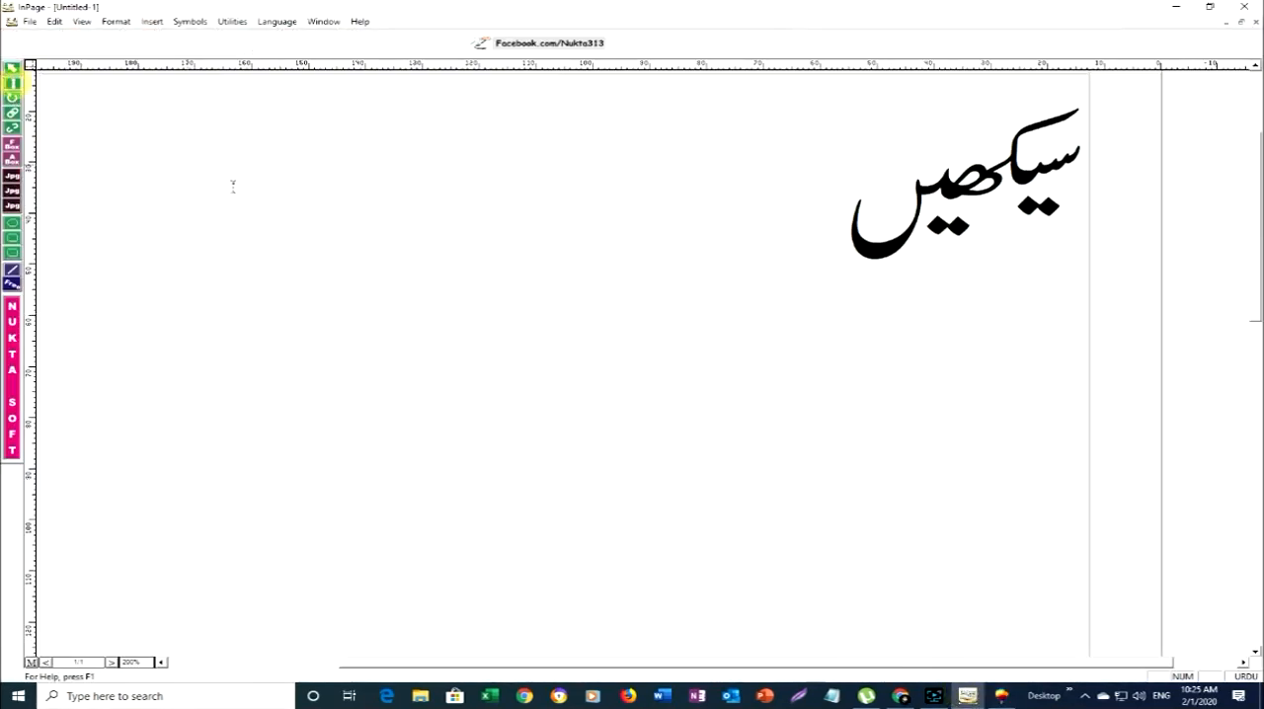
pyautogui.click(401, 233)
pyautogui.hotkey('ctrl', 'a')
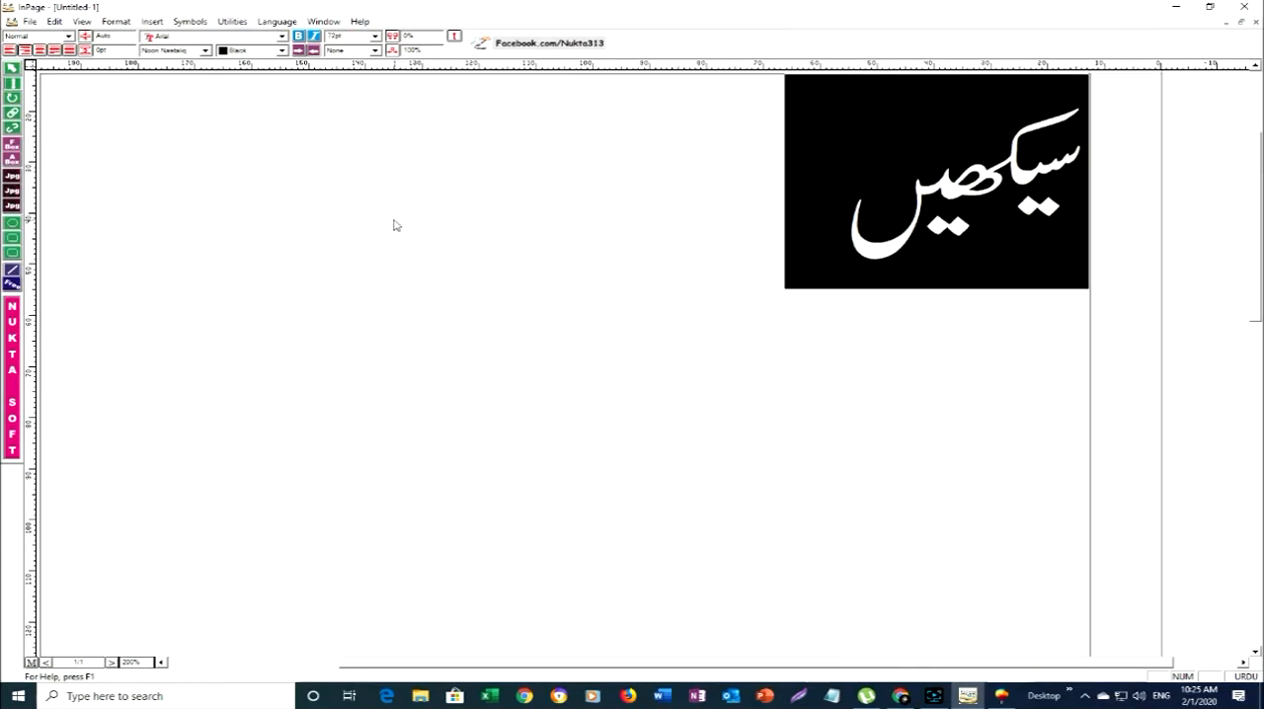
pyautogui.click(375, 37)
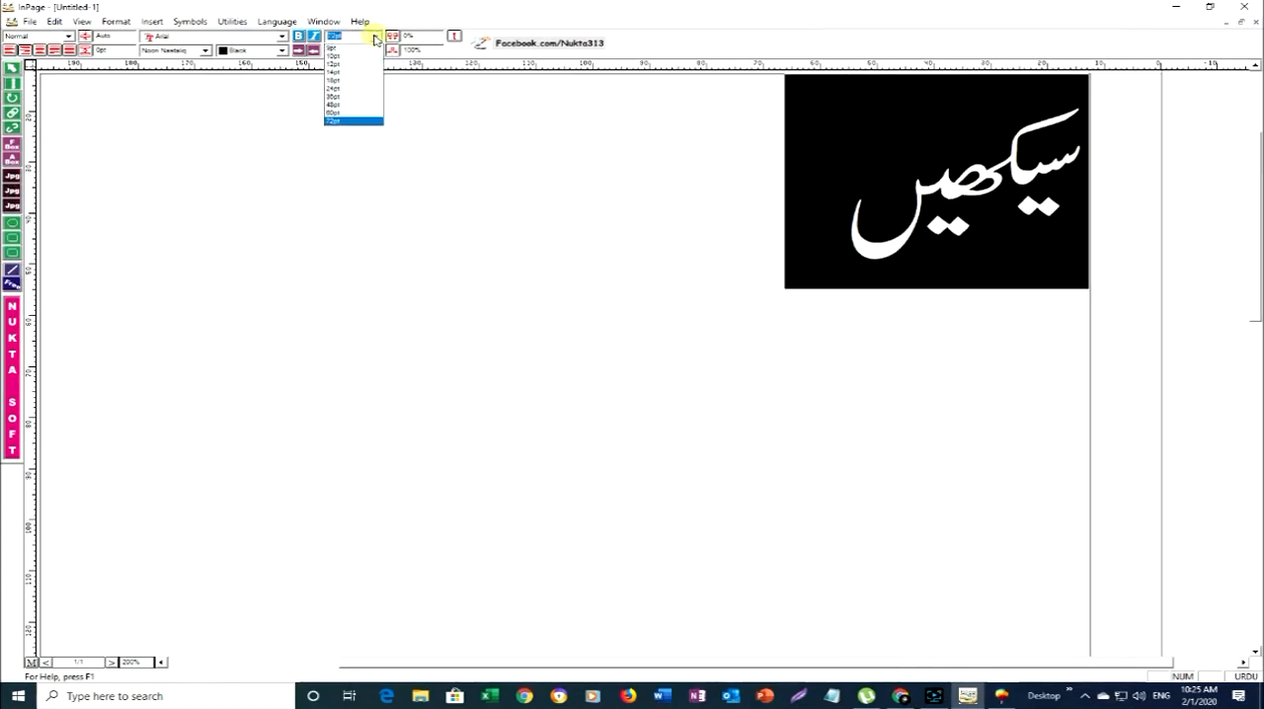
pyautogui.click(345, 121)
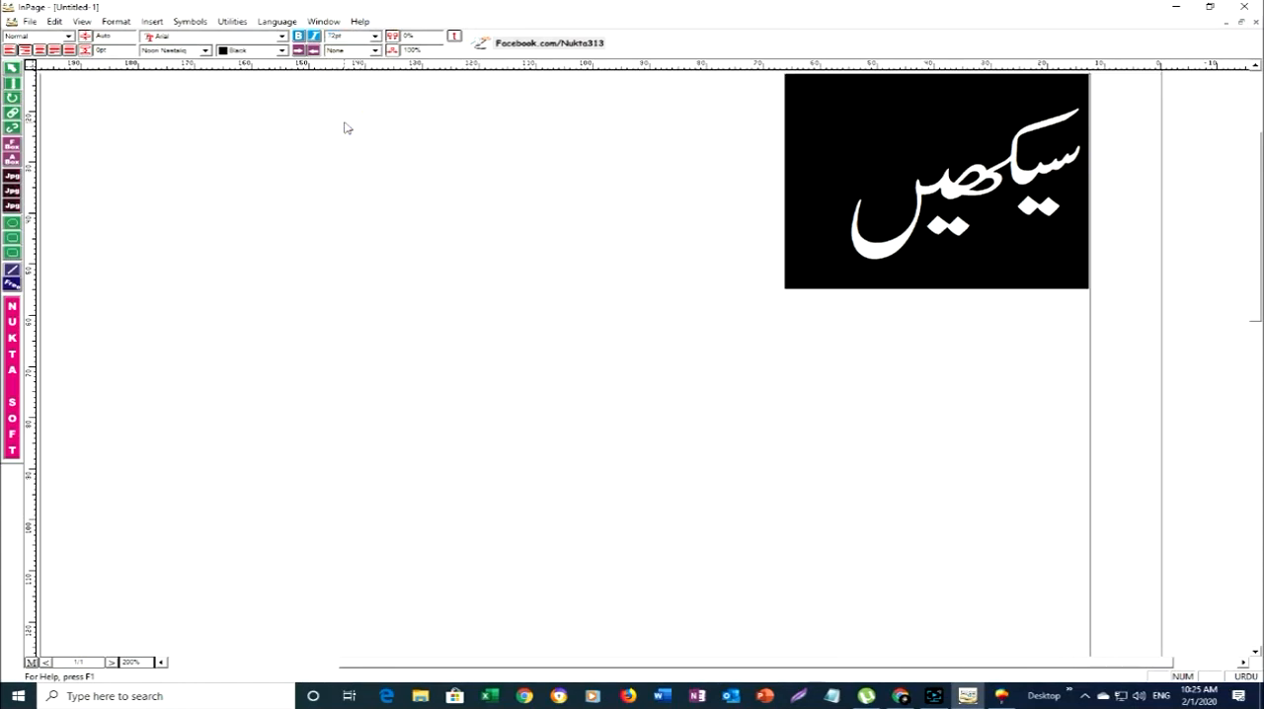
# - Try the Single, Overline, Box and Double line styles on the selected Urdu word and restore the style to None
pyautogui.click(376, 50)
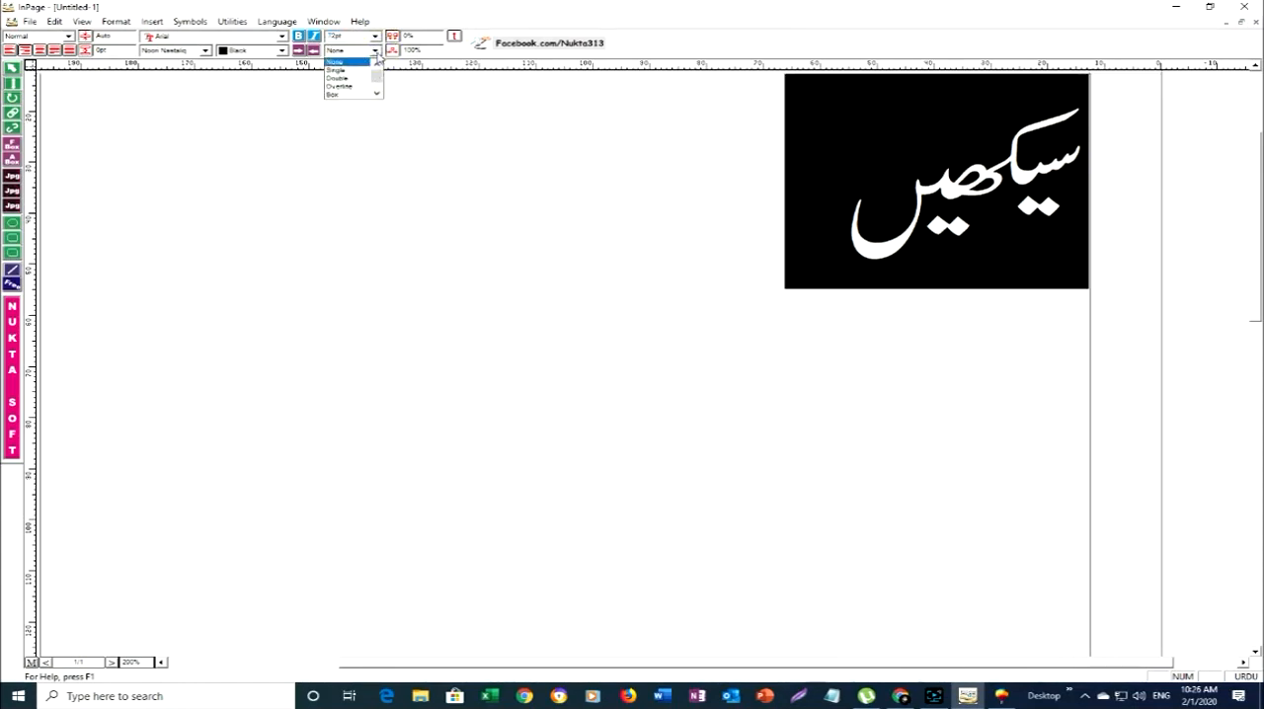
pyautogui.click(360, 70)
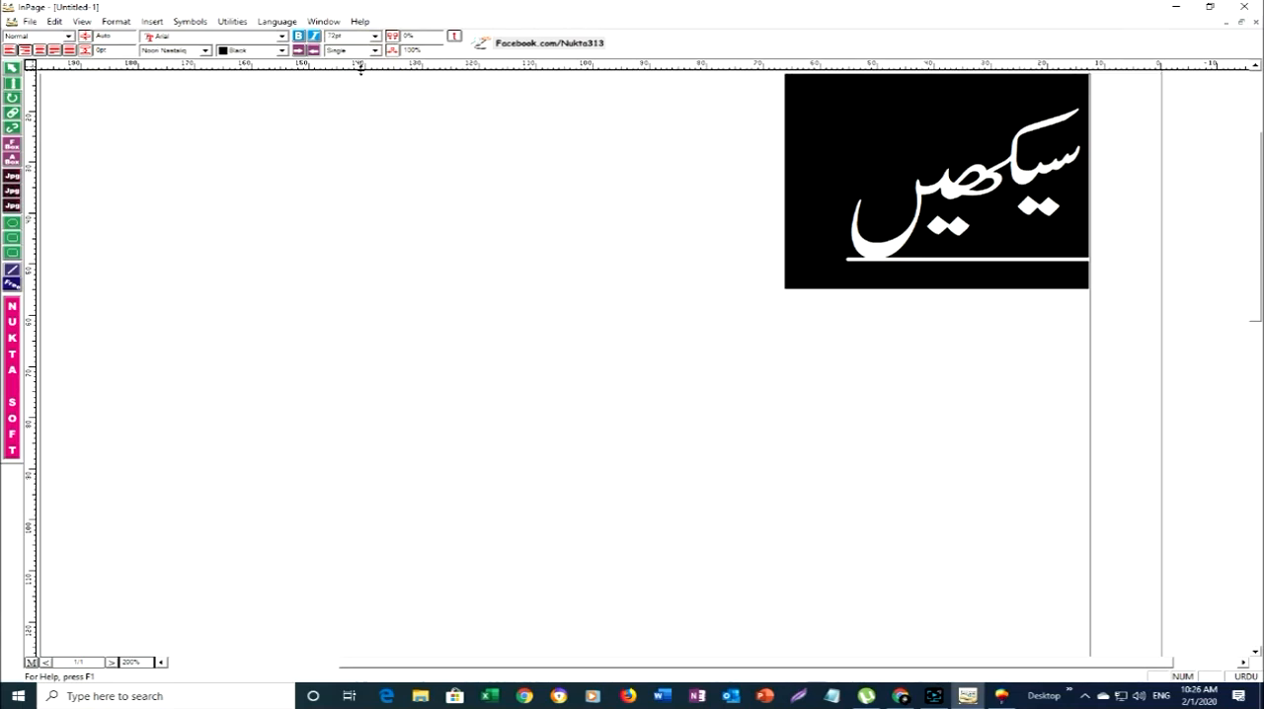
pyautogui.click(376, 51)
pyautogui.click(364, 80)
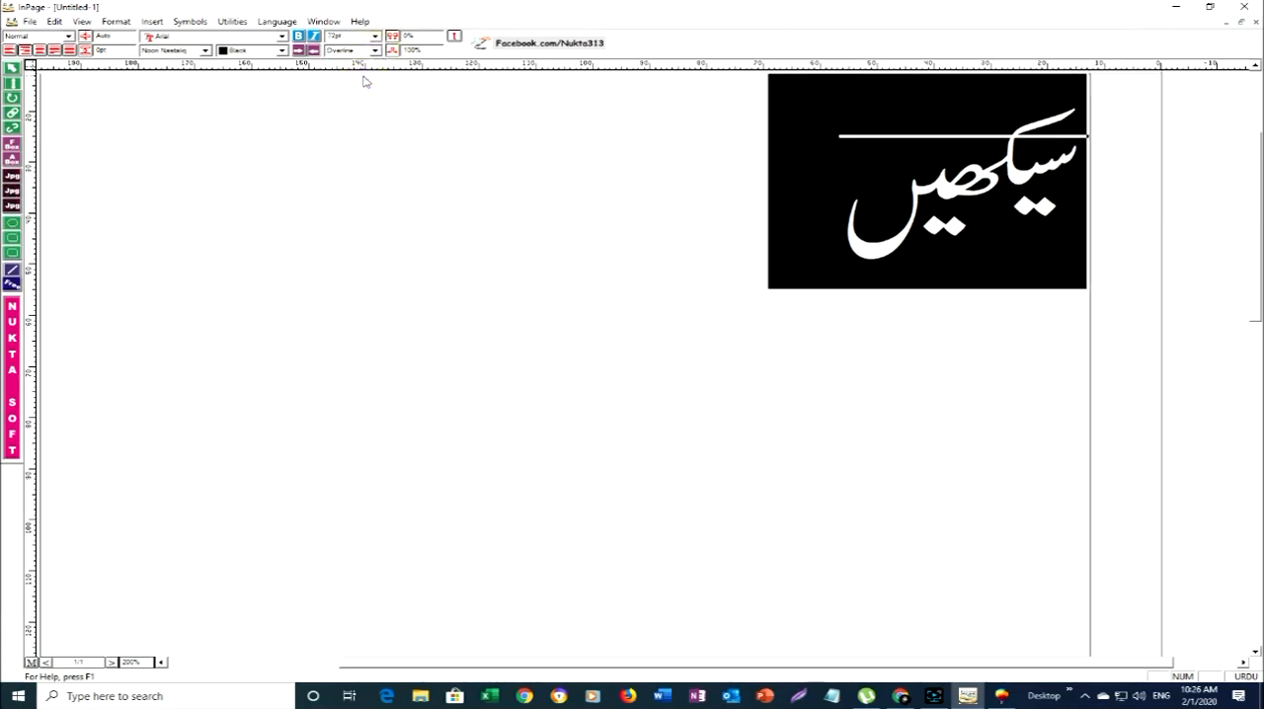
pyautogui.click(377, 50)
pyautogui.click(355, 84)
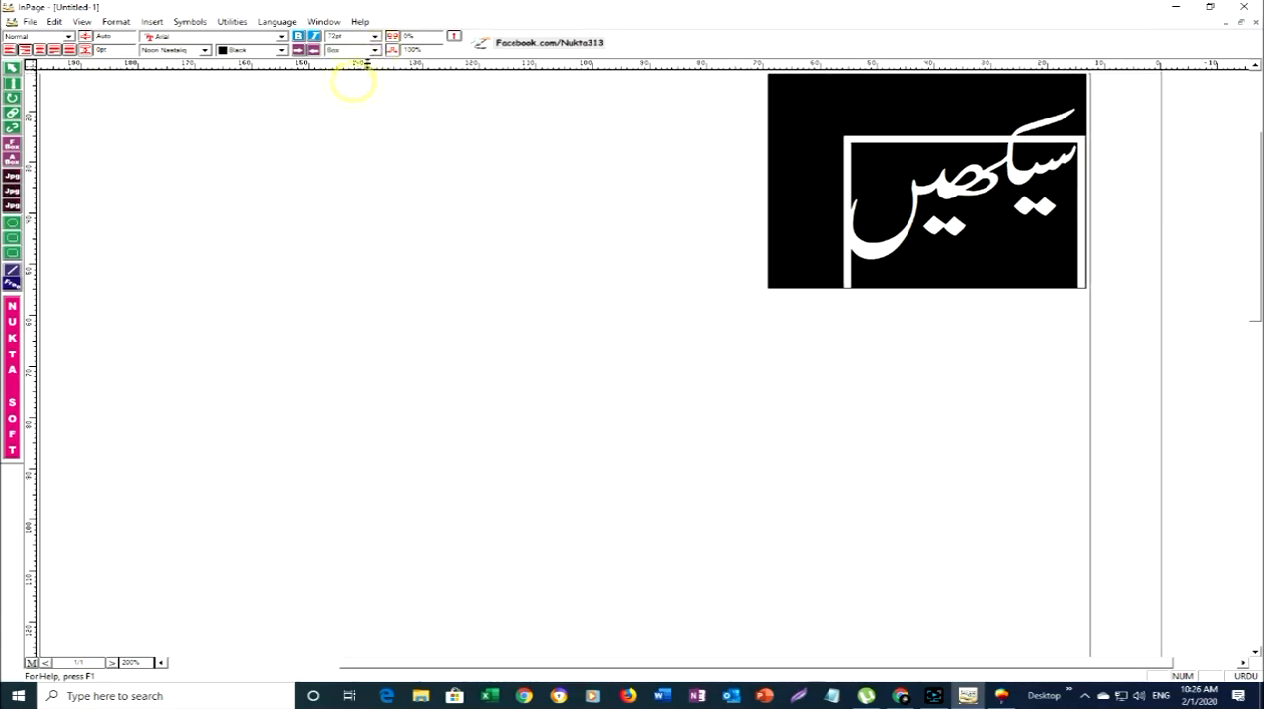
pyautogui.click(376, 50)
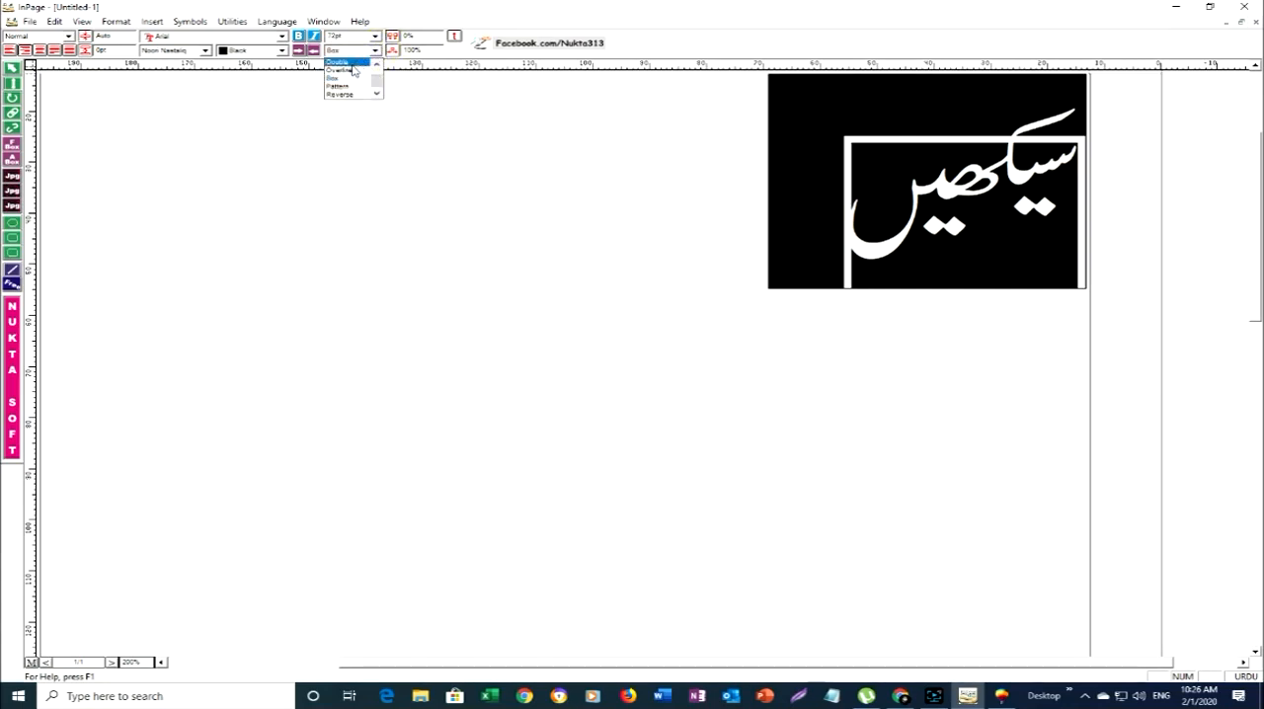
pyautogui.click(353, 67)
pyautogui.click(376, 50)
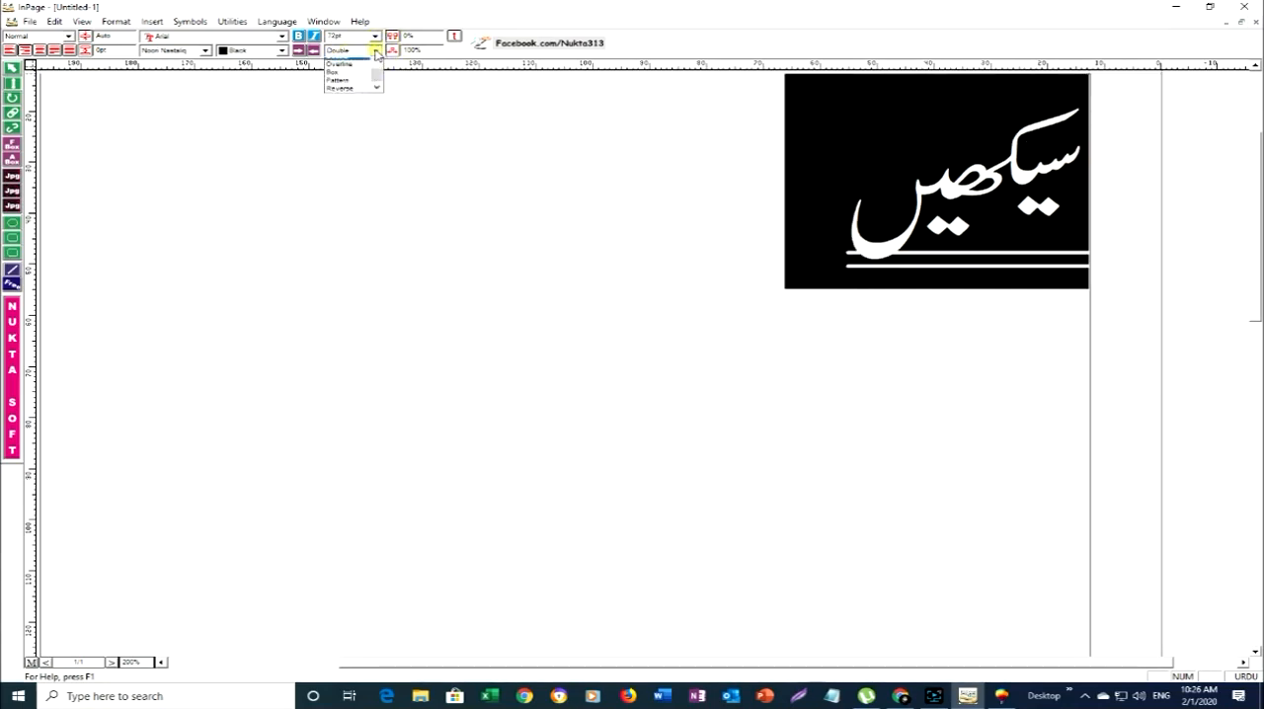
pyautogui.scroll(1, 372, 69)
pyautogui.click(356, 62)
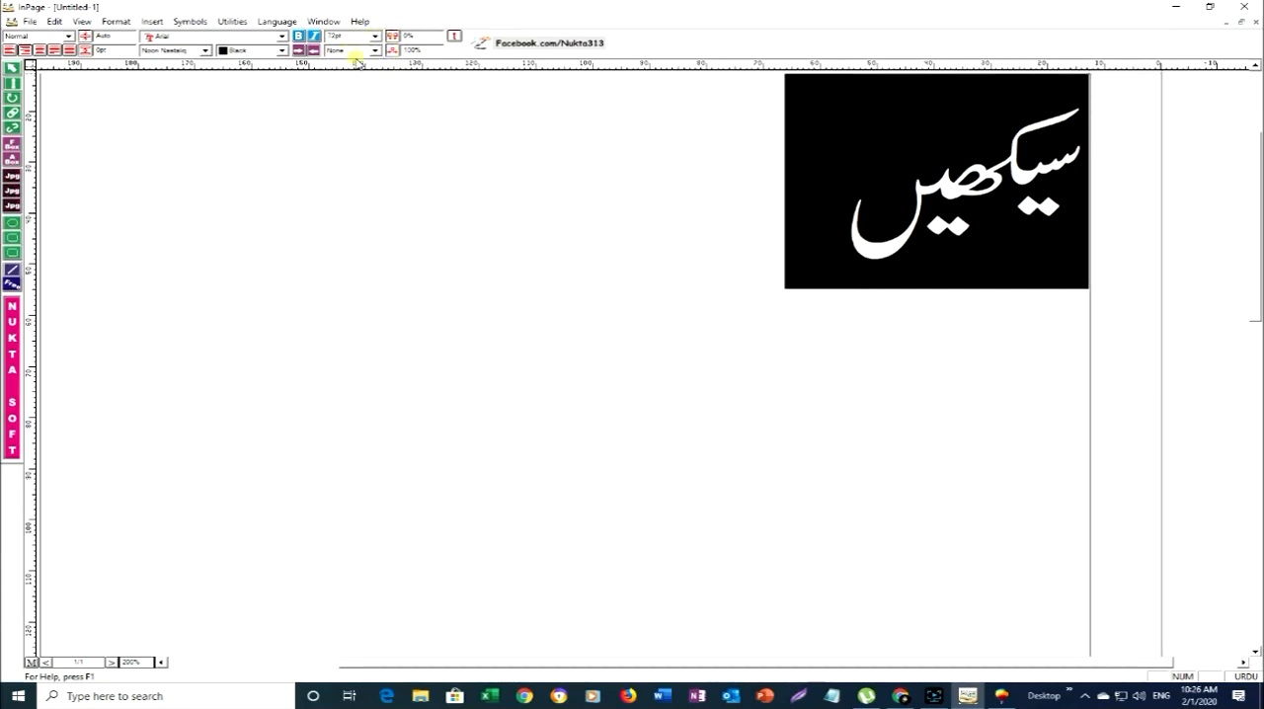
# - Deselect the Urdu word and leave text editing without changing its size or scale
pyautogui.click(385, 224)
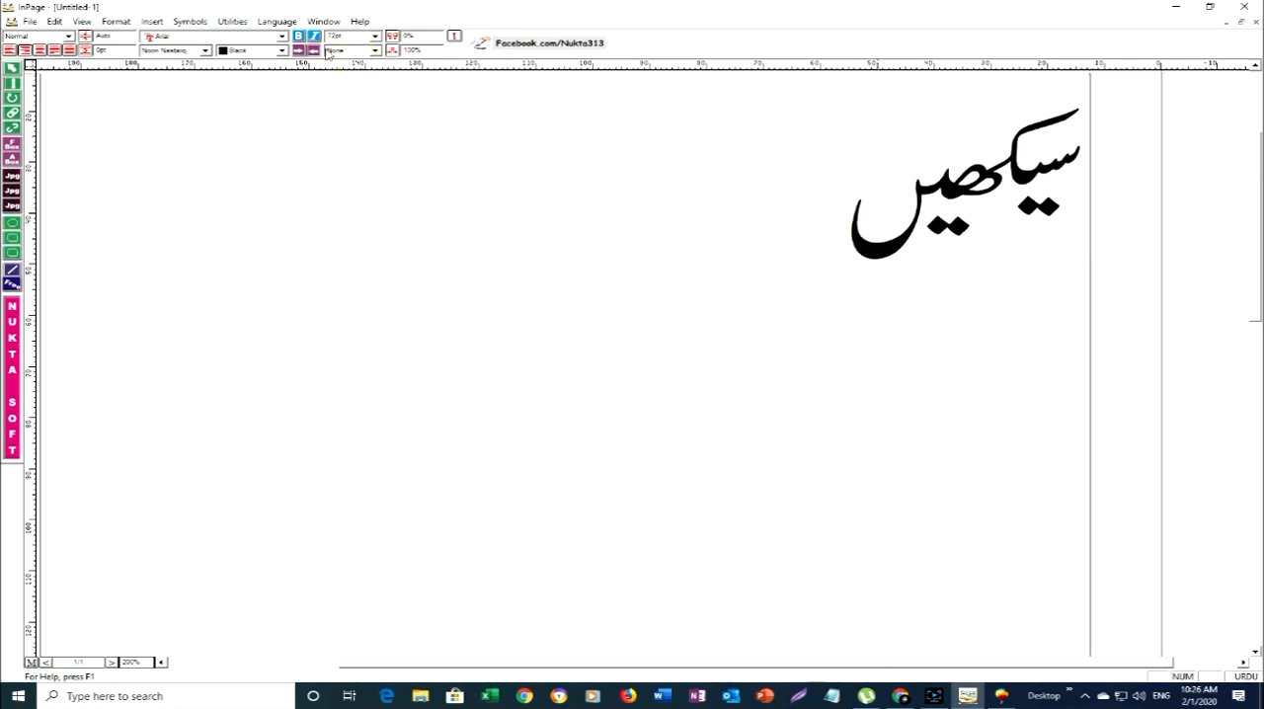
pyautogui.click(376, 36)
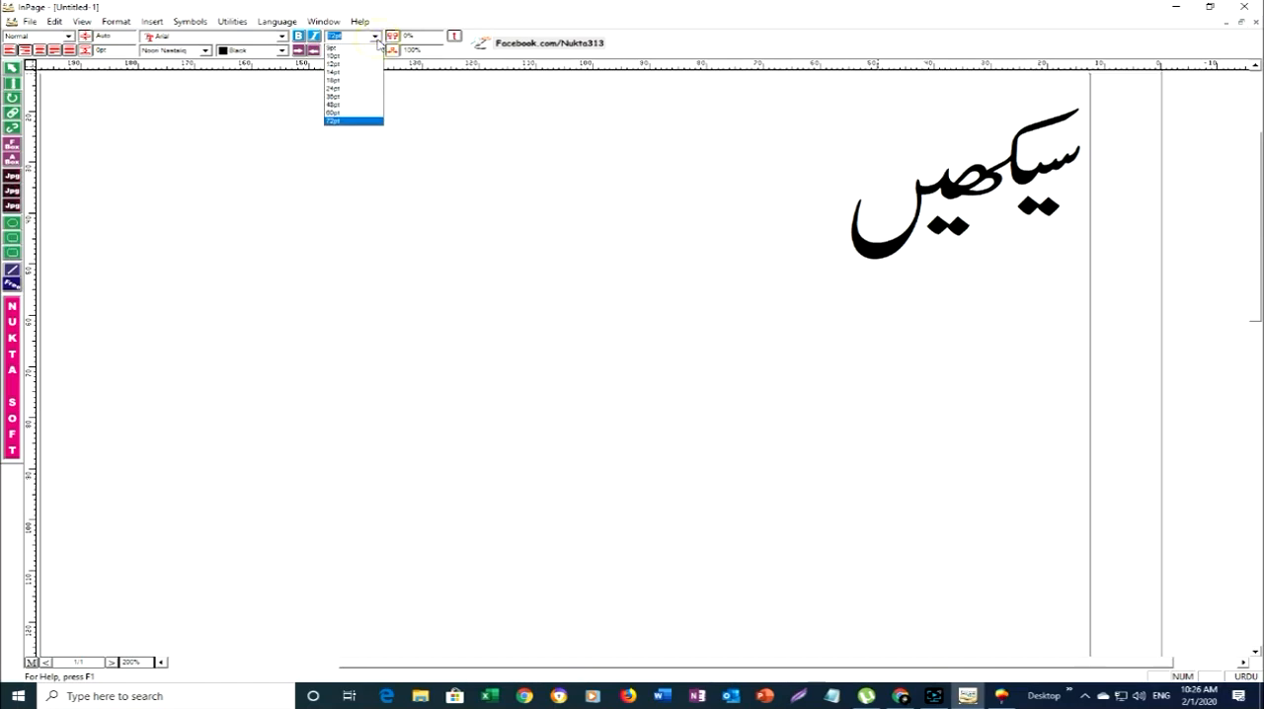
pyautogui.click(376, 38)
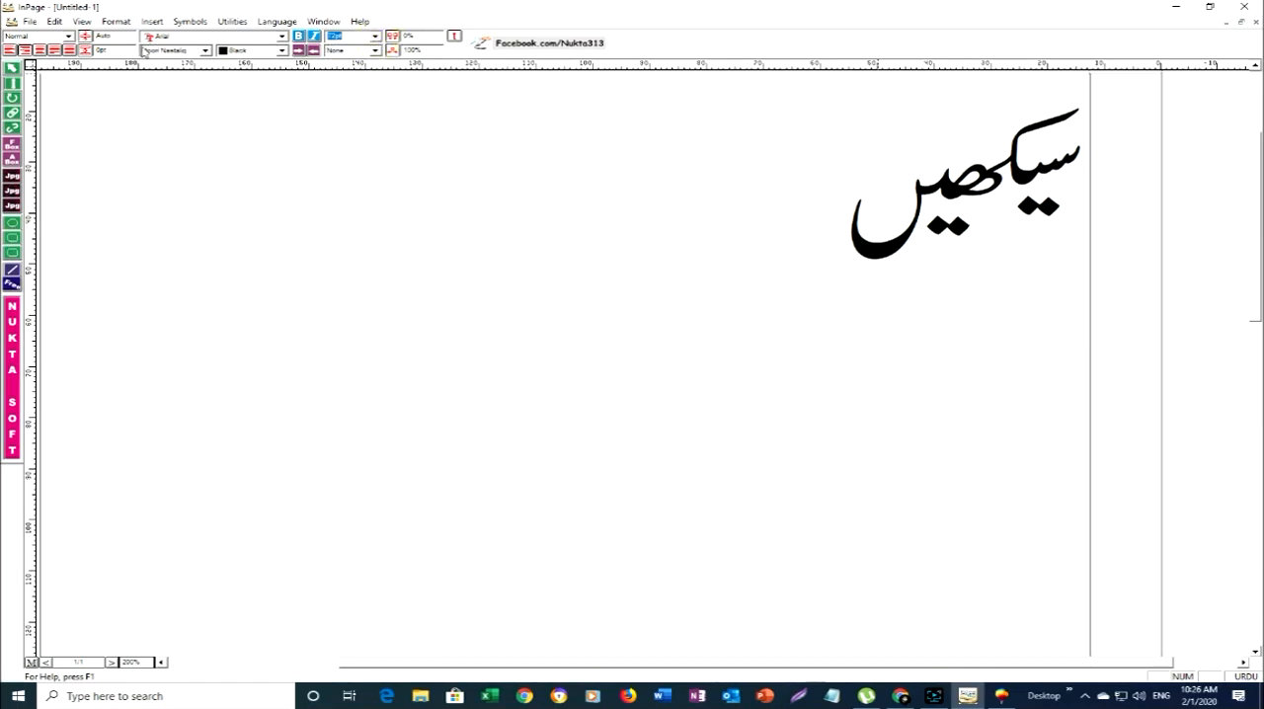
pyautogui.click(429, 50)
pyautogui.click(12, 67)
pyautogui.click(312, 121)
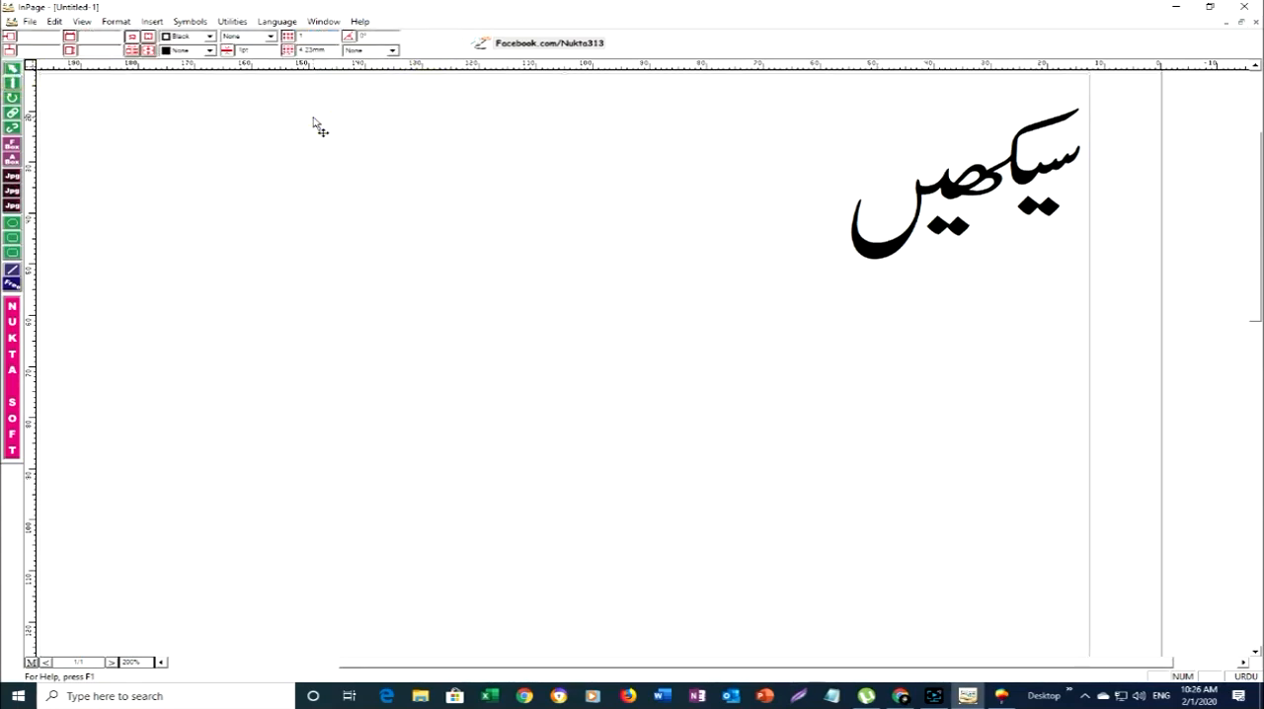
# - Switch to CorelDRAW and try to paste the copied Urdu text onto the brown panel below the yellow ellipse
pyautogui.click(1000, 696)
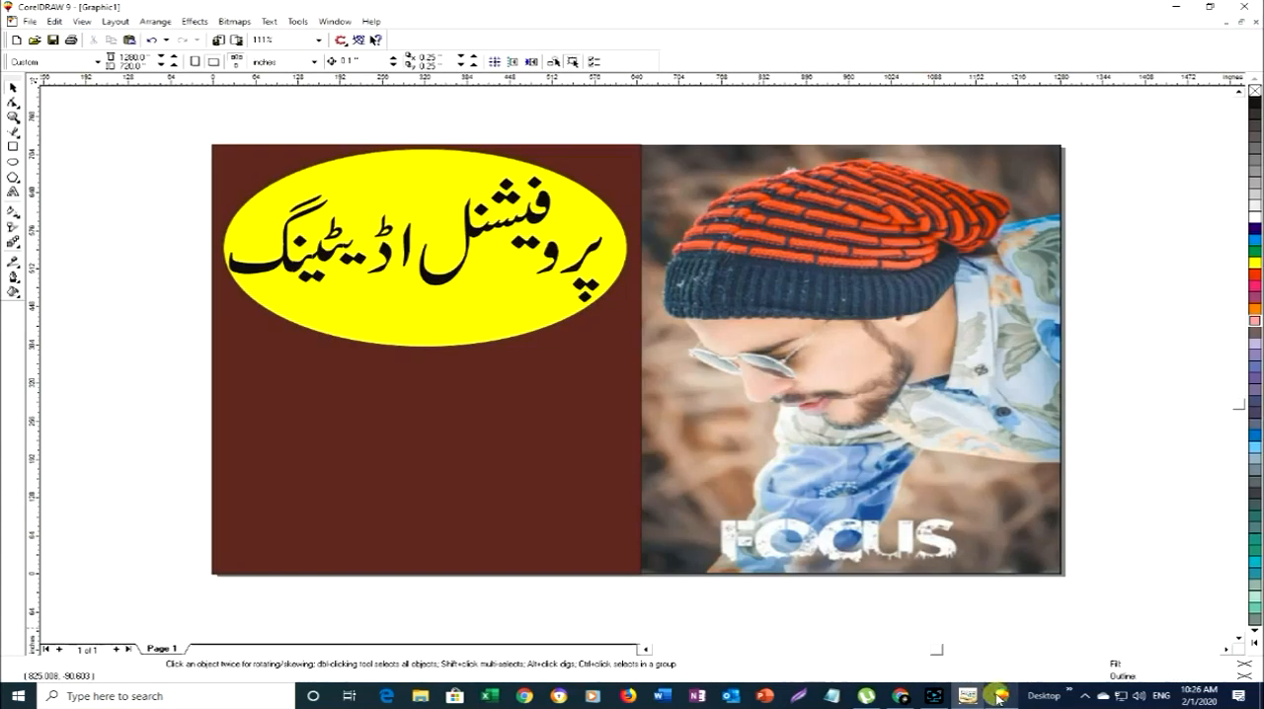
pyautogui.click(497, 466)
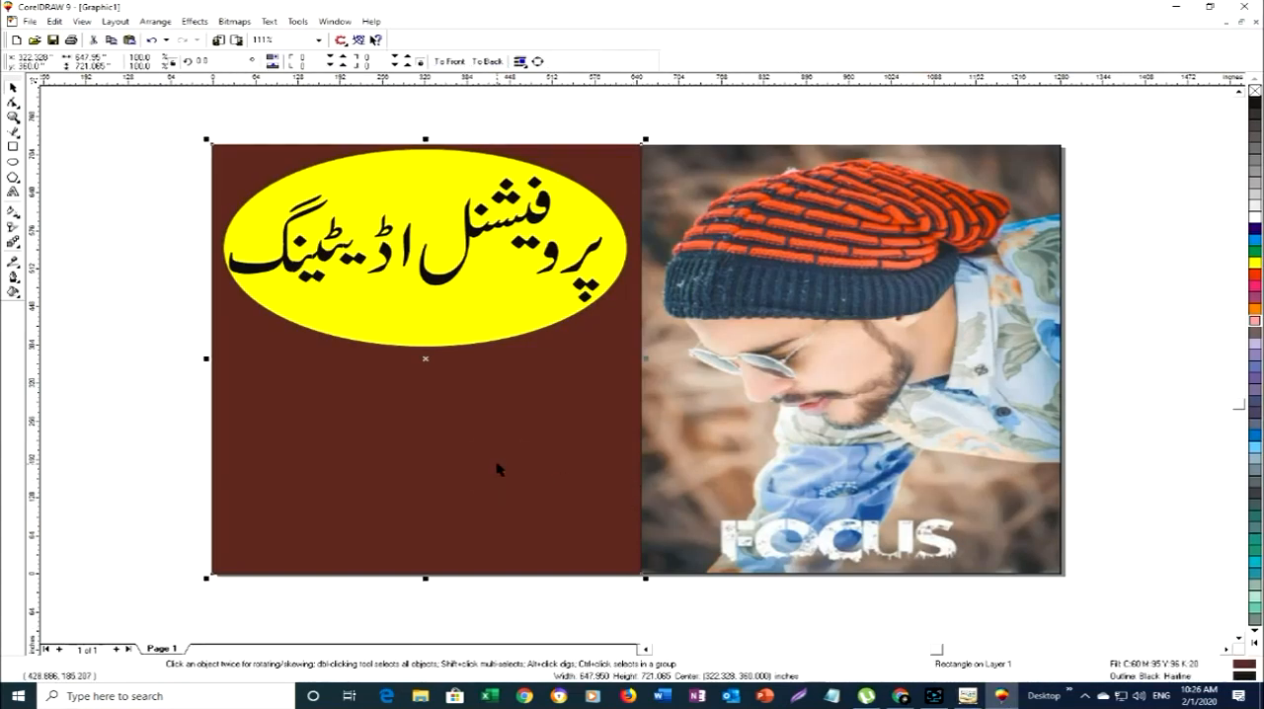
pyautogui.hotkey('ctrl', 'v')
pyautogui.moveTo(617, 375); pyautogui.dragTo(514, 470)
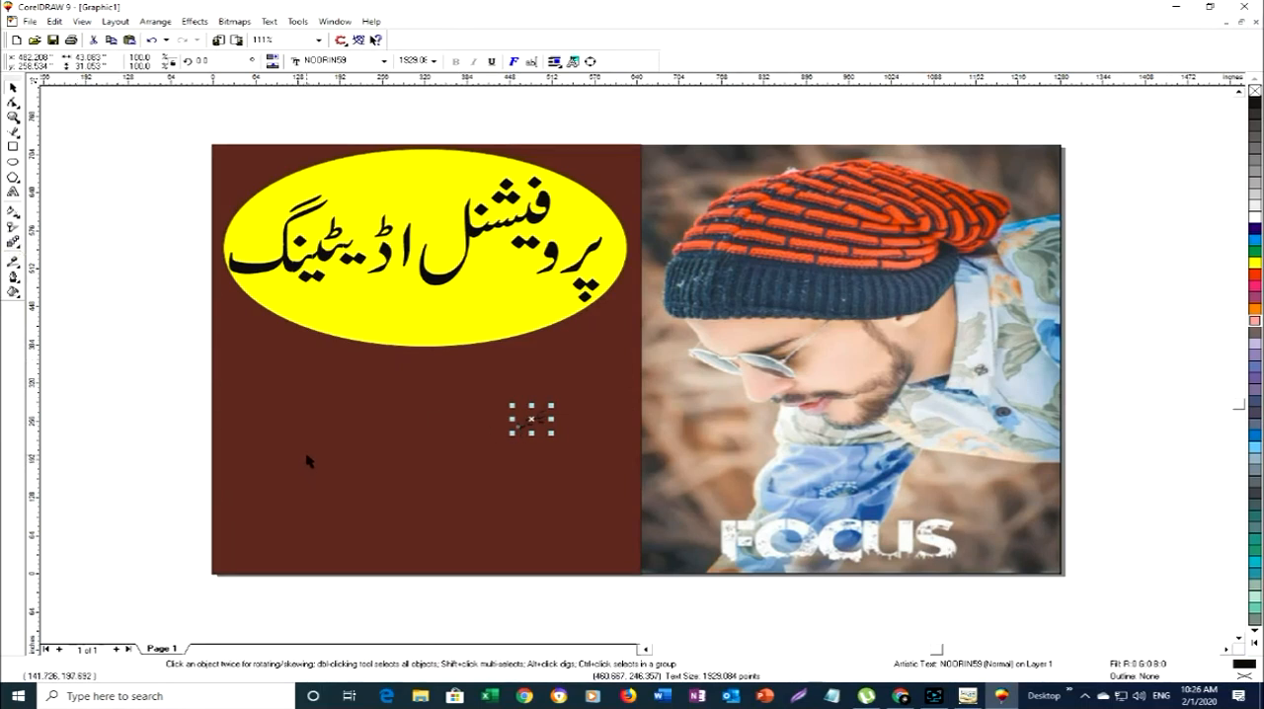
pyautogui.press('Escape')
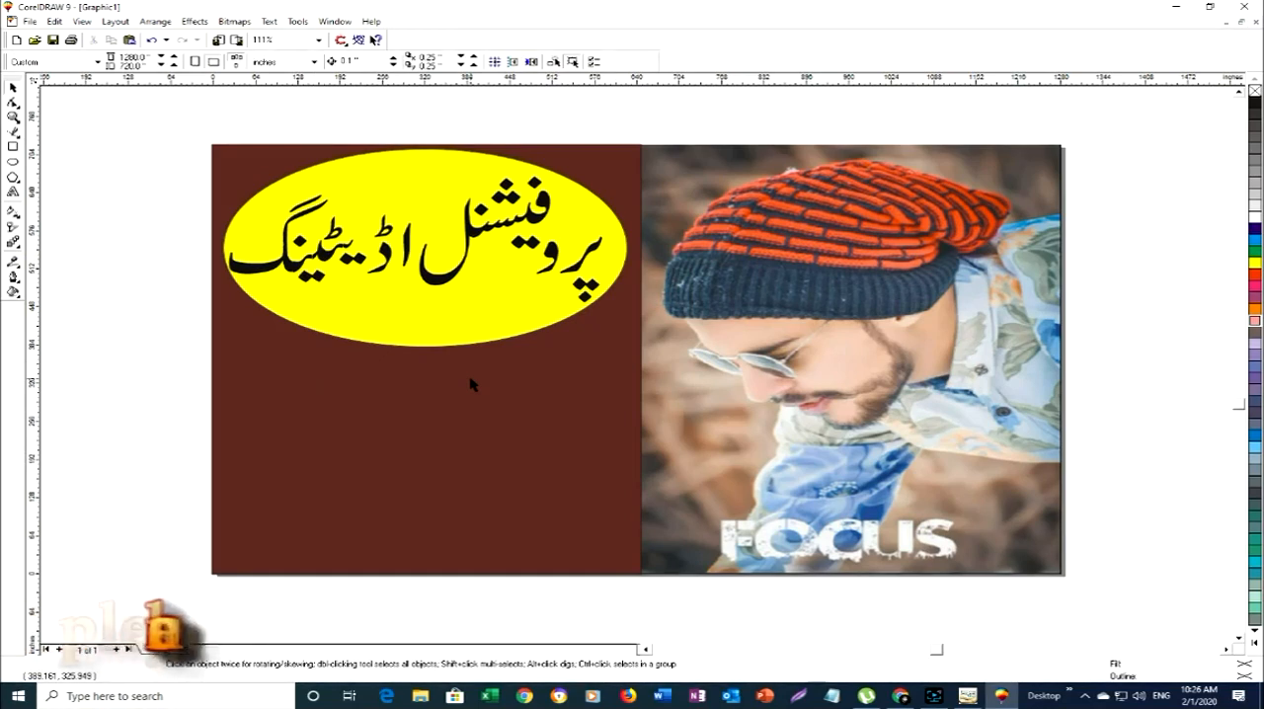
# - Move the yellow ellipse down the brown panel and enlarge it to about 642 by 520 inches, spanning the panel's width
pyautogui.click(424, 338)
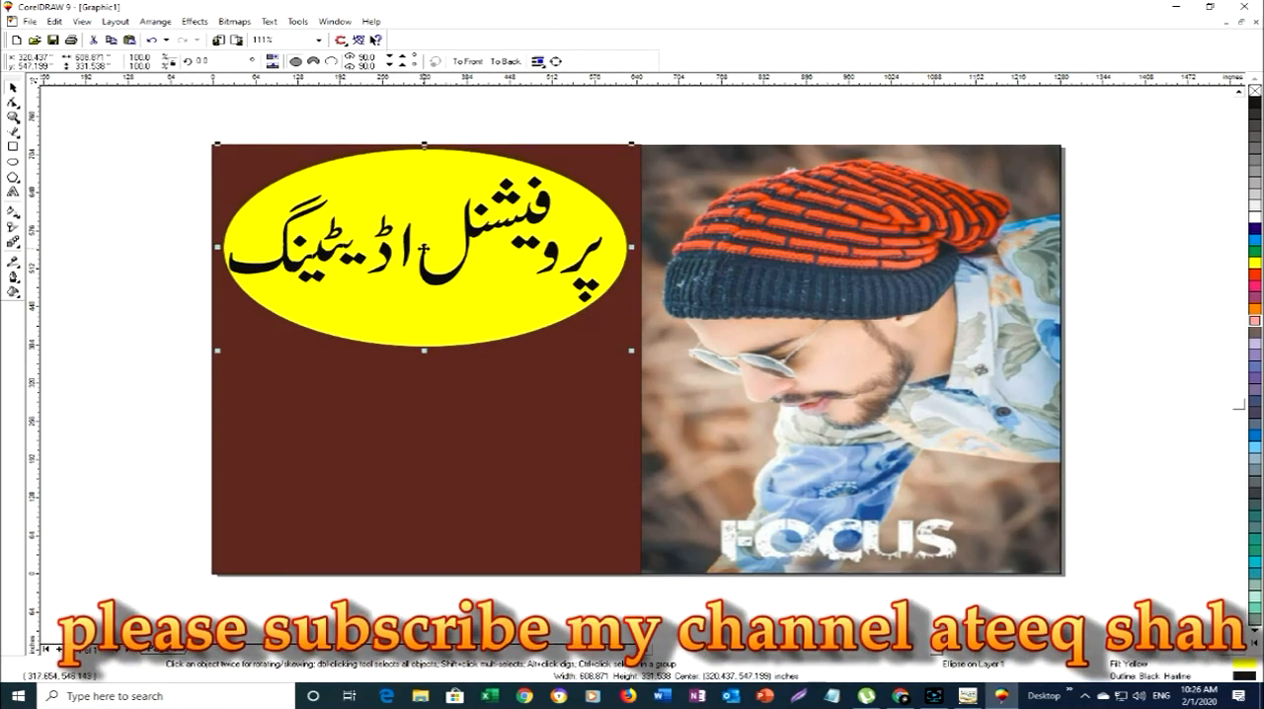
pyautogui.moveTo(425, 250); pyautogui.dragTo(438, 372)
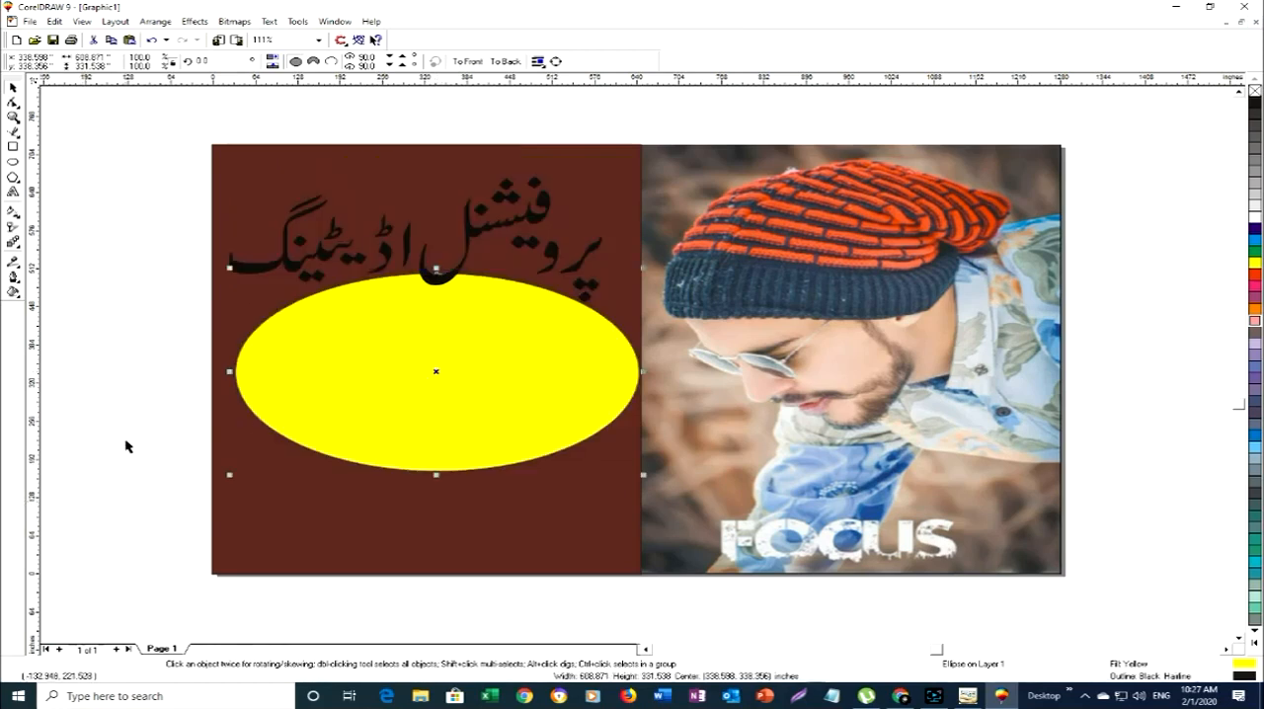
pyautogui.moveTo(229, 372); pyautogui.dragTo(206, 372)
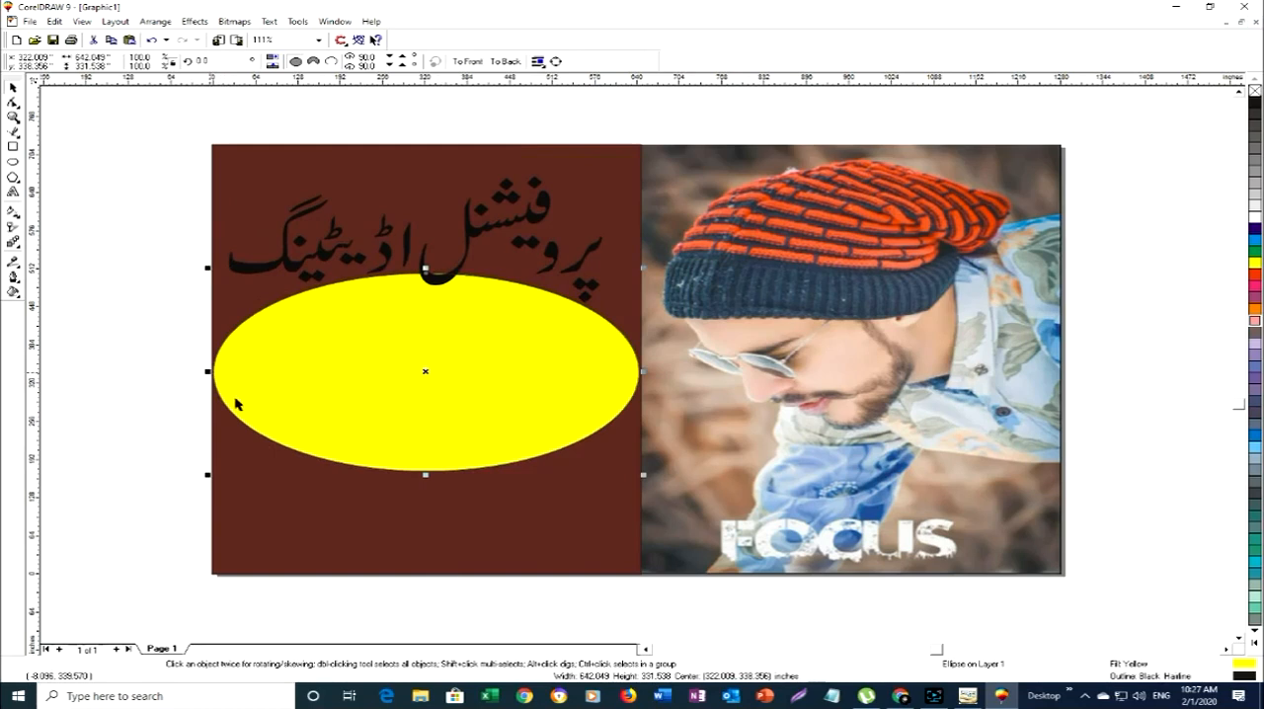
pyautogui.moveTo(425, 475); pyautogui.dragTo(433, 538)
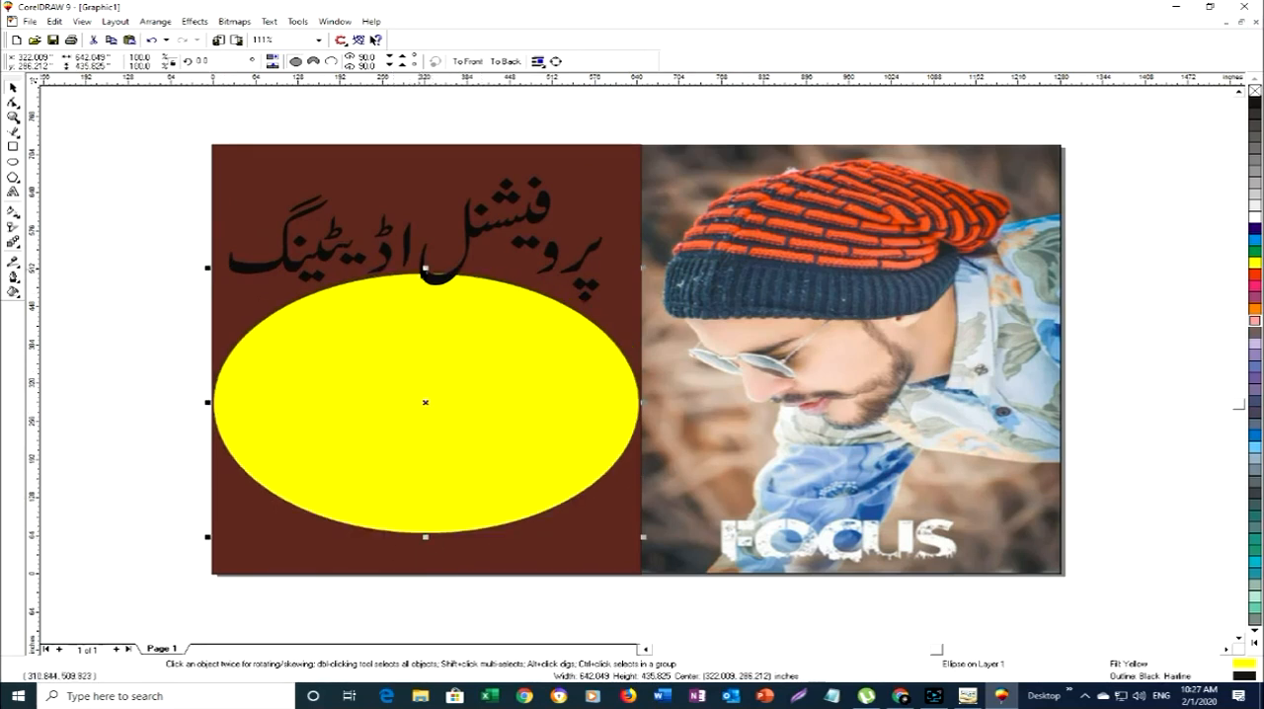
pyautogui.moveTo(426, 267); pyautogui.dragTo(428, 219)
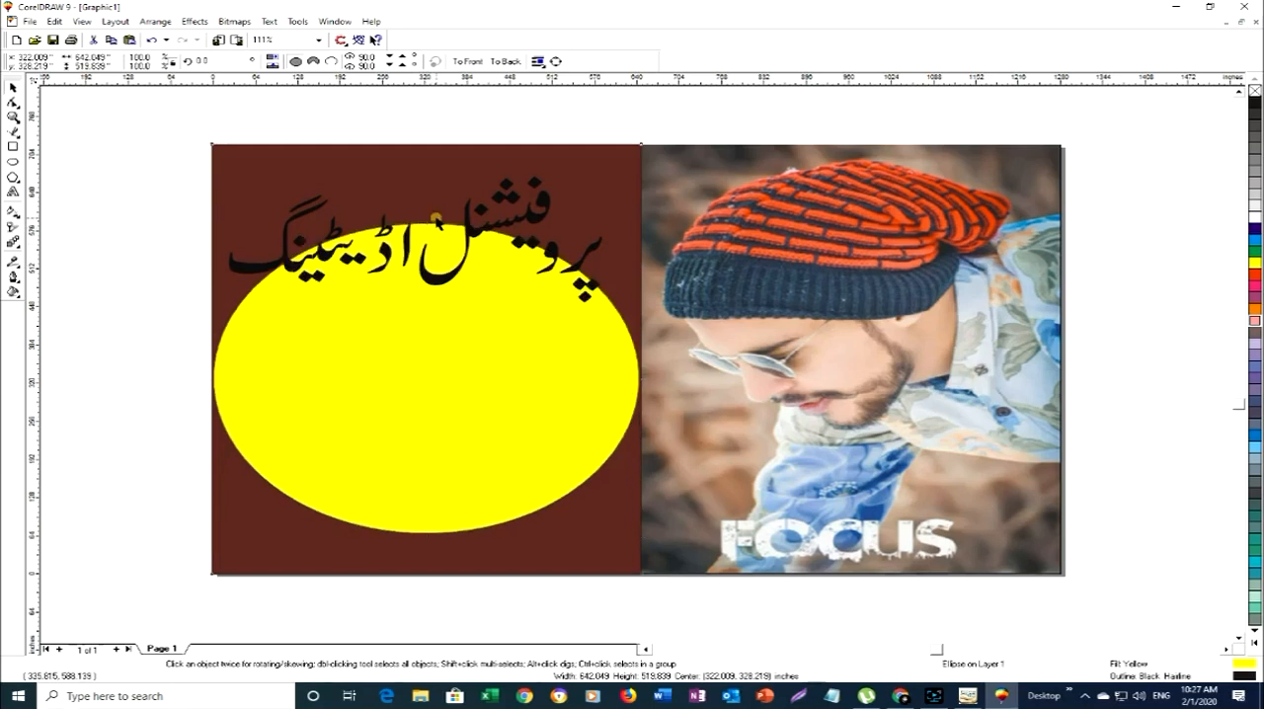
# - Move the Urdu text group پروفیشنل اڈیٹینگ down onto the middle of the enlarged yellow ellipse
pyautogui.click(435, 211)
pyautogui.click(430, 274)
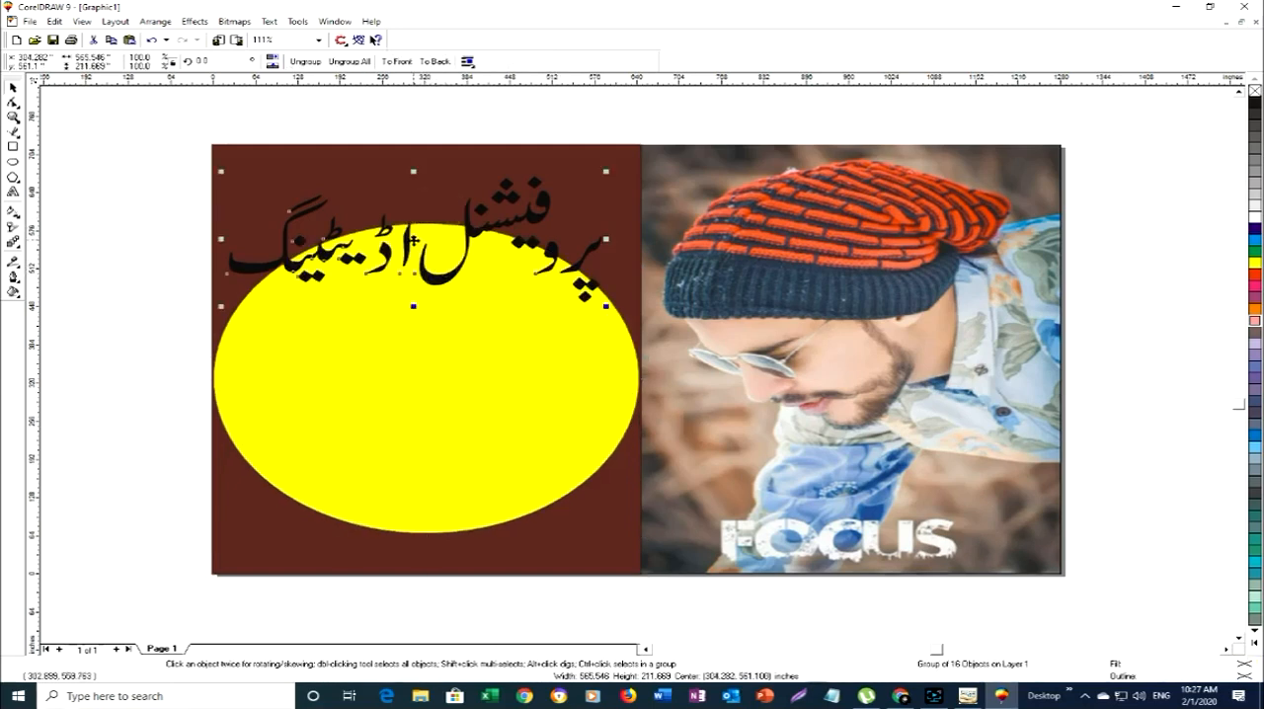
pyautogui.moveTo(414, 238); pyautogui.dragTo(423, 399)
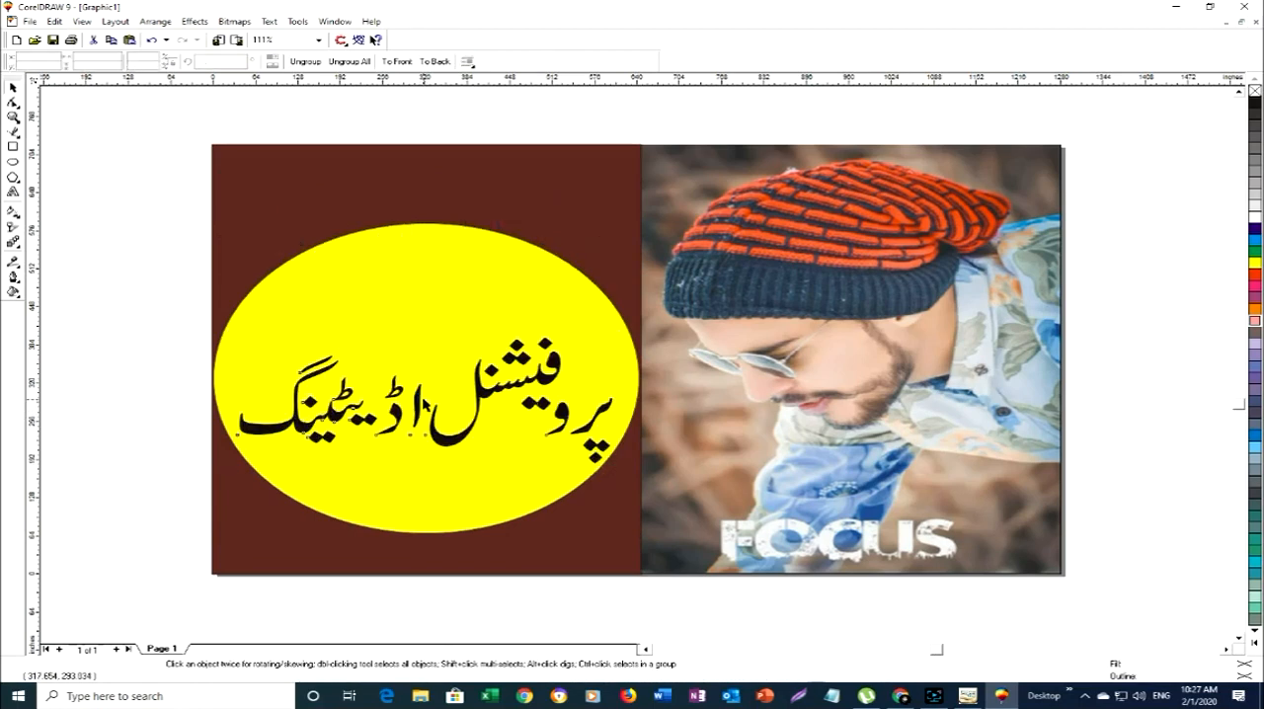
# - Enlarge only the پر stroke within the text group to about 105 by 102 inches and raise it slightly above its dots
pyautogui.keyDown('ctrl'); pyautogui.click(591, 417); pyautogui.keyUp('ctrl')
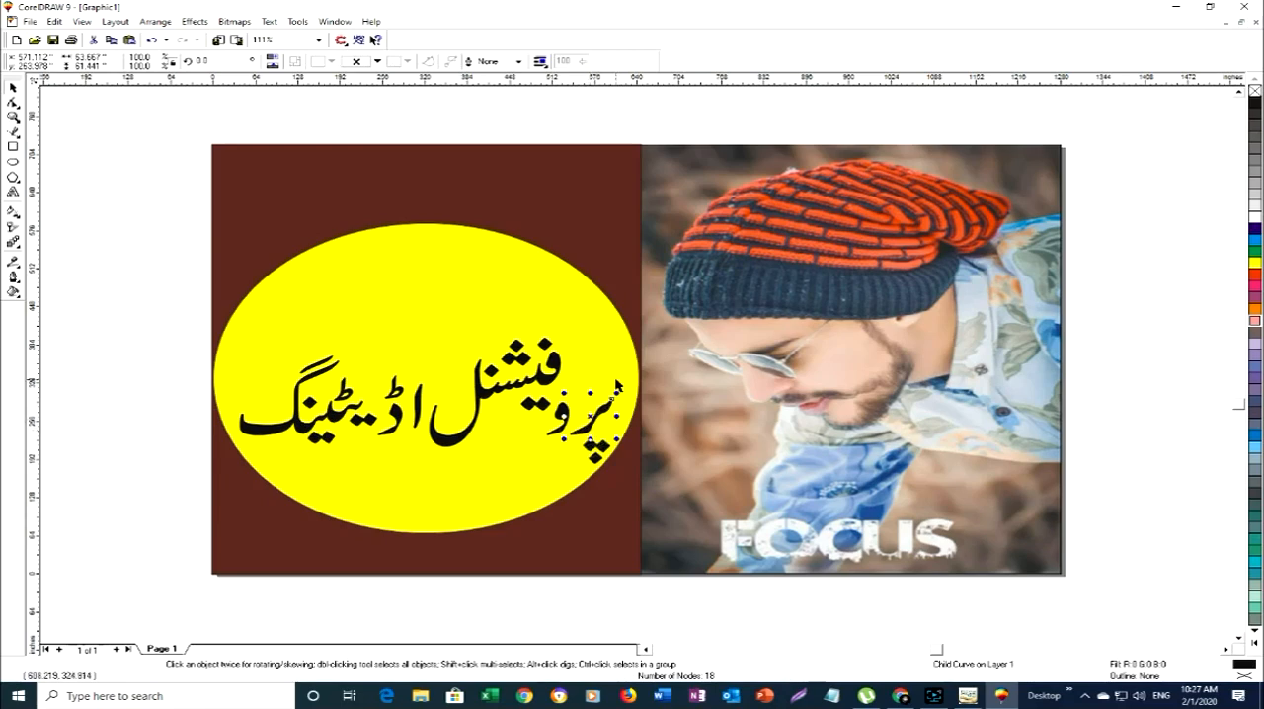
pyautogui.moveTo(617, 394); pyautogui.dragTo(644, 343)
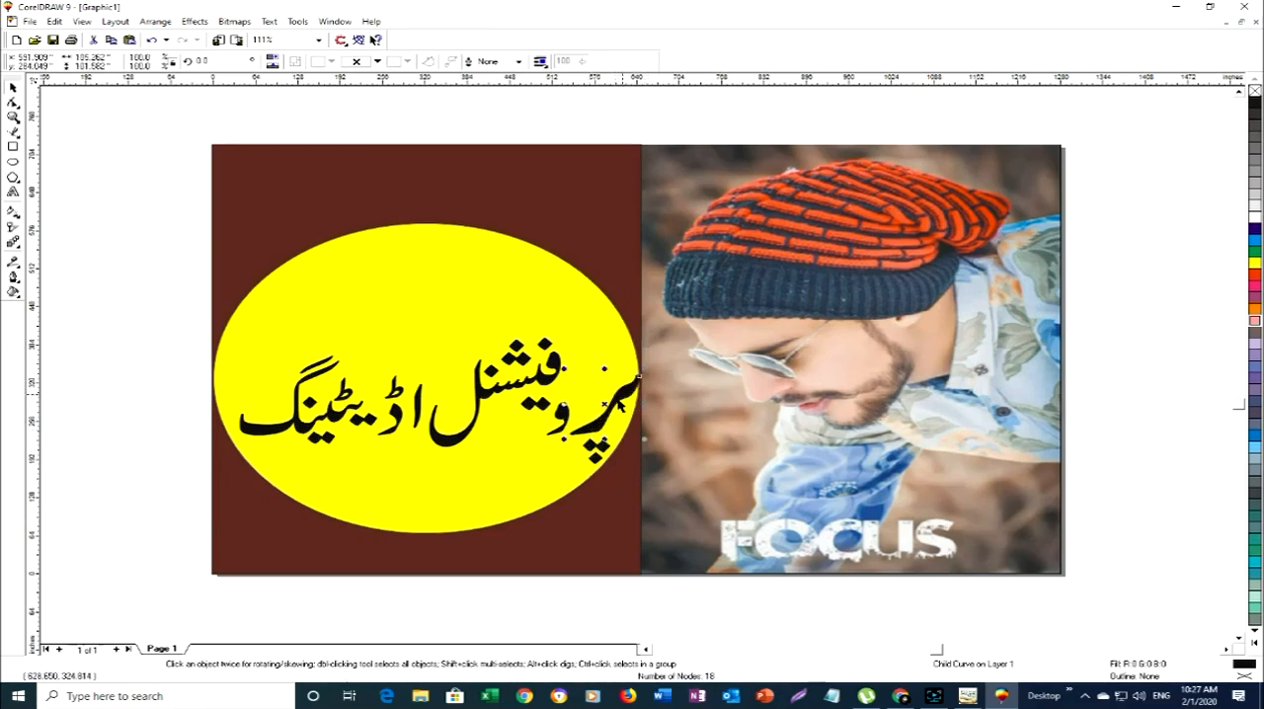
pyautogui.moveTo(607, 405); pyautogui.dragTo(590, 377)
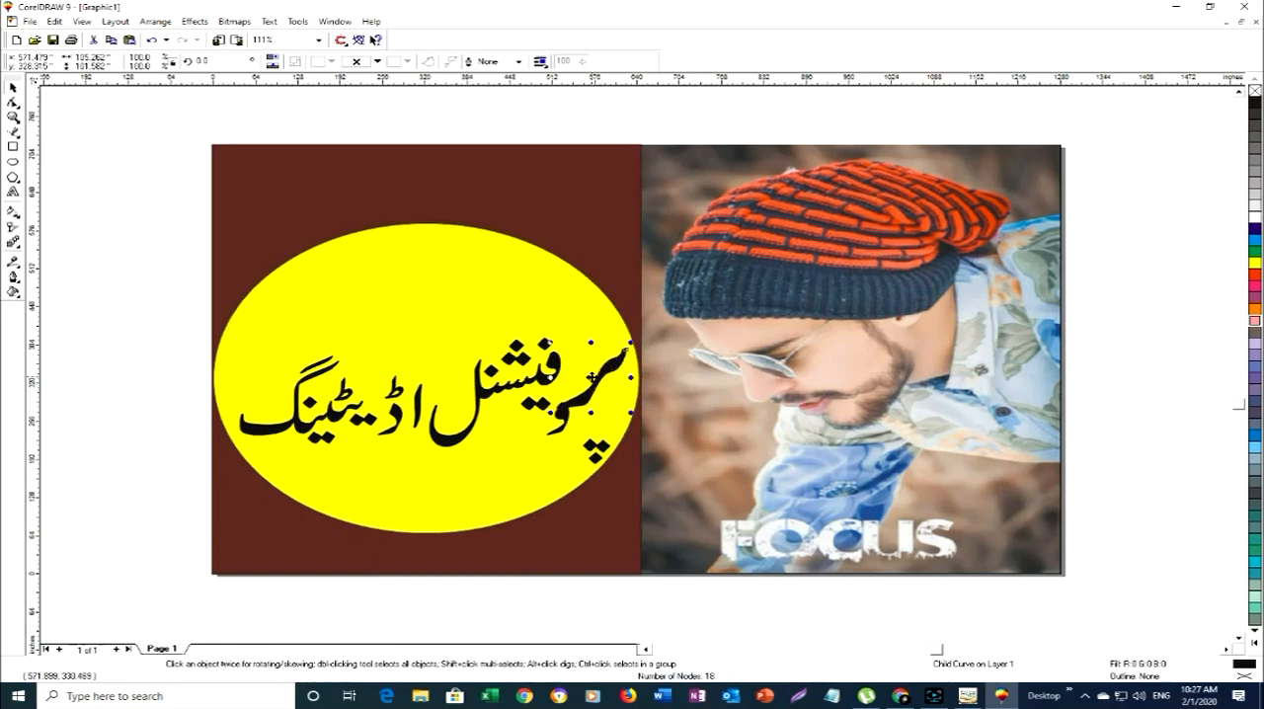
# - Move فیشنل to the upper middle of the ellipse and place the enlarged پر stroke to its right at about 499, 444 inches
pyautogui.keyDown('ctrl'); pyautogui.click(501, 393); pyautogui.keyUp('ctrl')
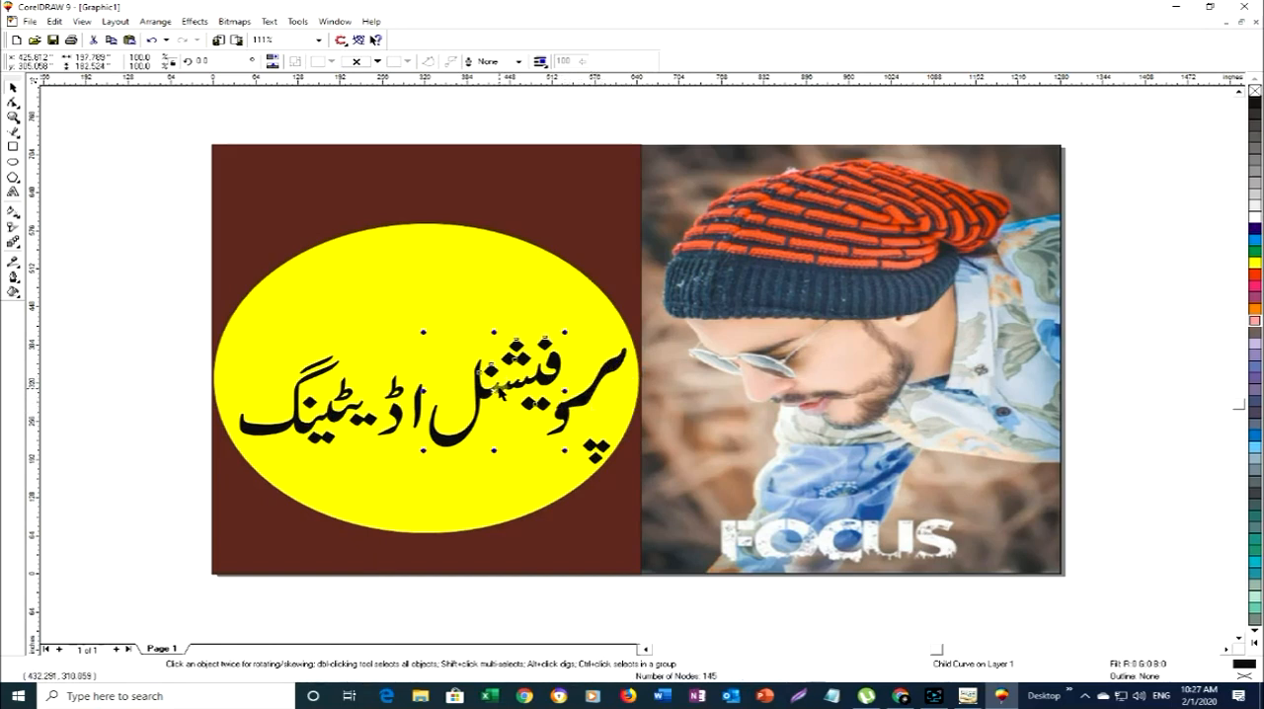
pyautogui.moveTo(490, 372); pyautogui.dragTo(401, 284)
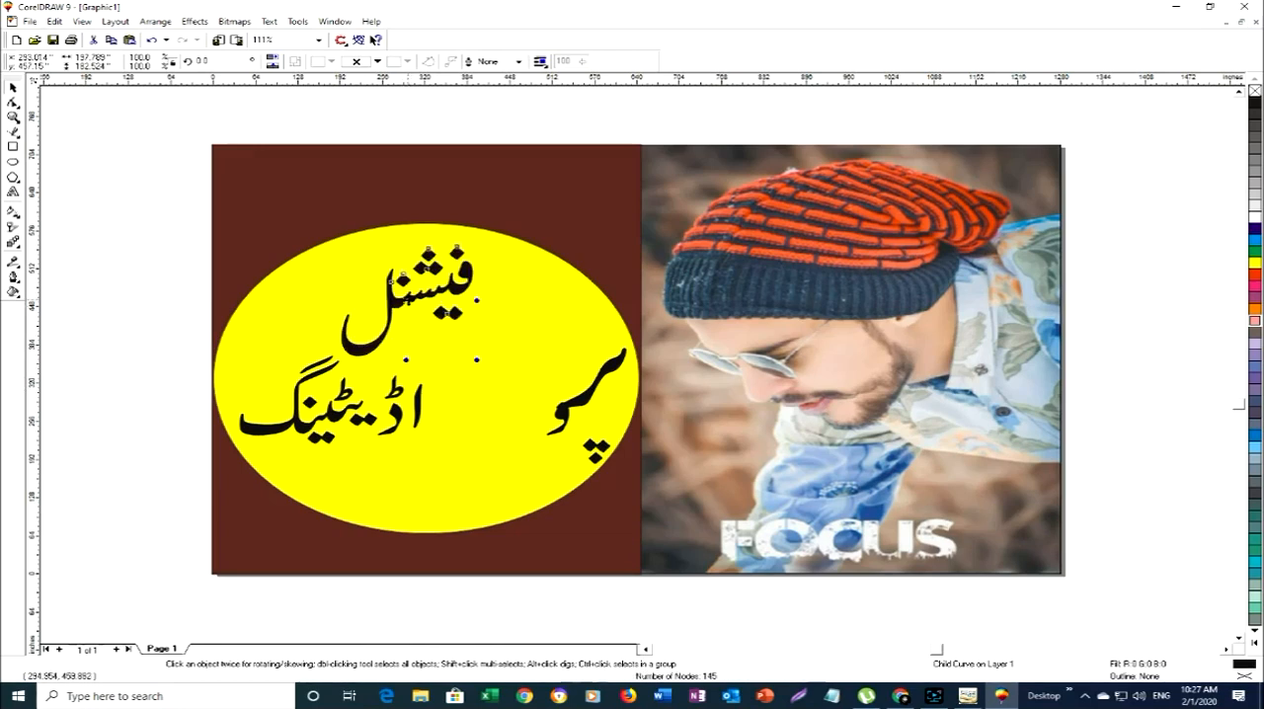
pyautogui.keyDown('ctrl'); pyautogui.click(590, 391); pyautogui.keyUp('ctrl')
pyautogui.keyDown('ctrl'); pyautogui.click(593, 378); pyautogui.keyUp('ctrl')
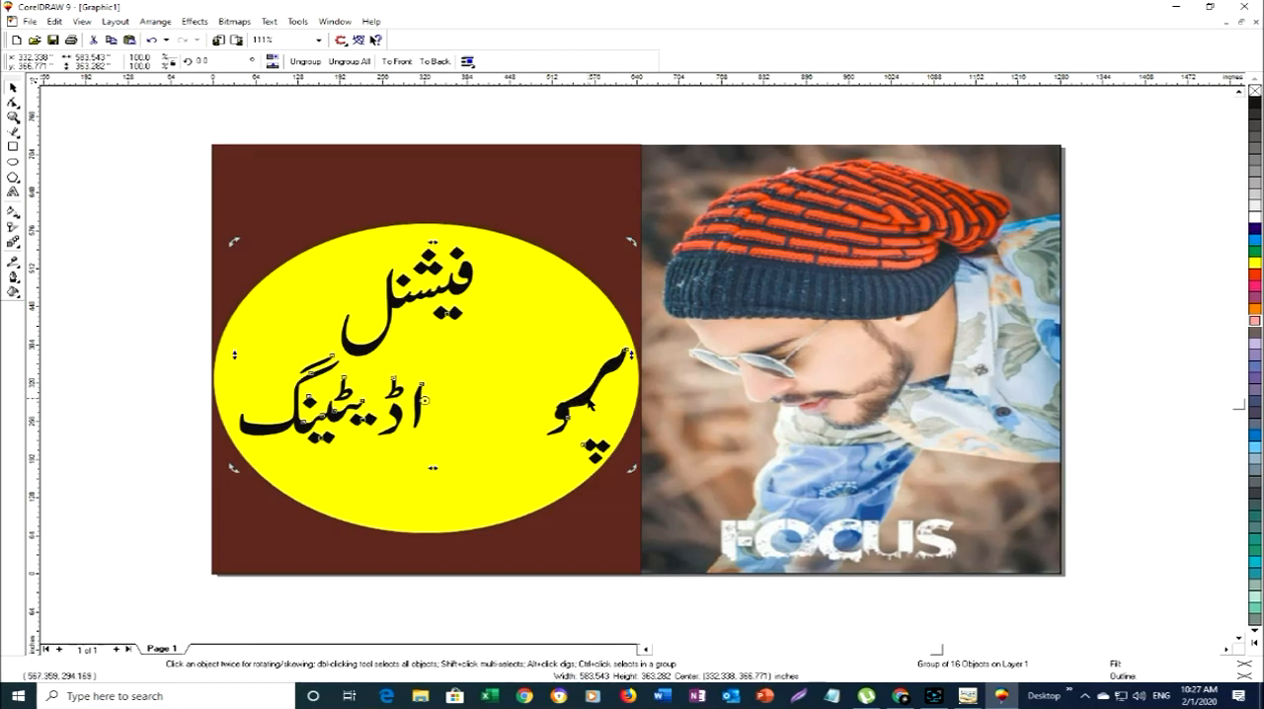
pyautogui.keyDown('ctrl'); pyautogui.click(585, 396); pyautogui.keyUp('ctrl')
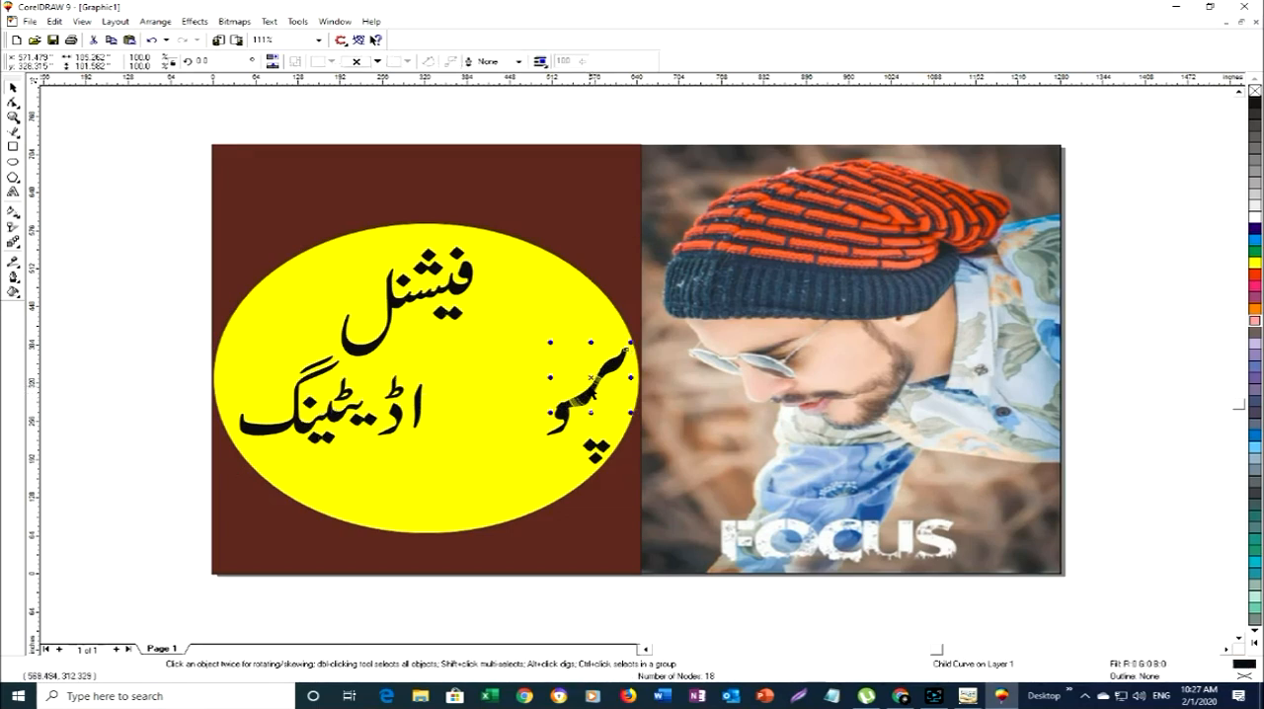
pyautogui.moveTo(591, 378)
pyautogui.mouseDown()
pyautogui.moveTo(526, 298)
pyautogui.moveTo(543, 310)
pyautogui.mouseUp()
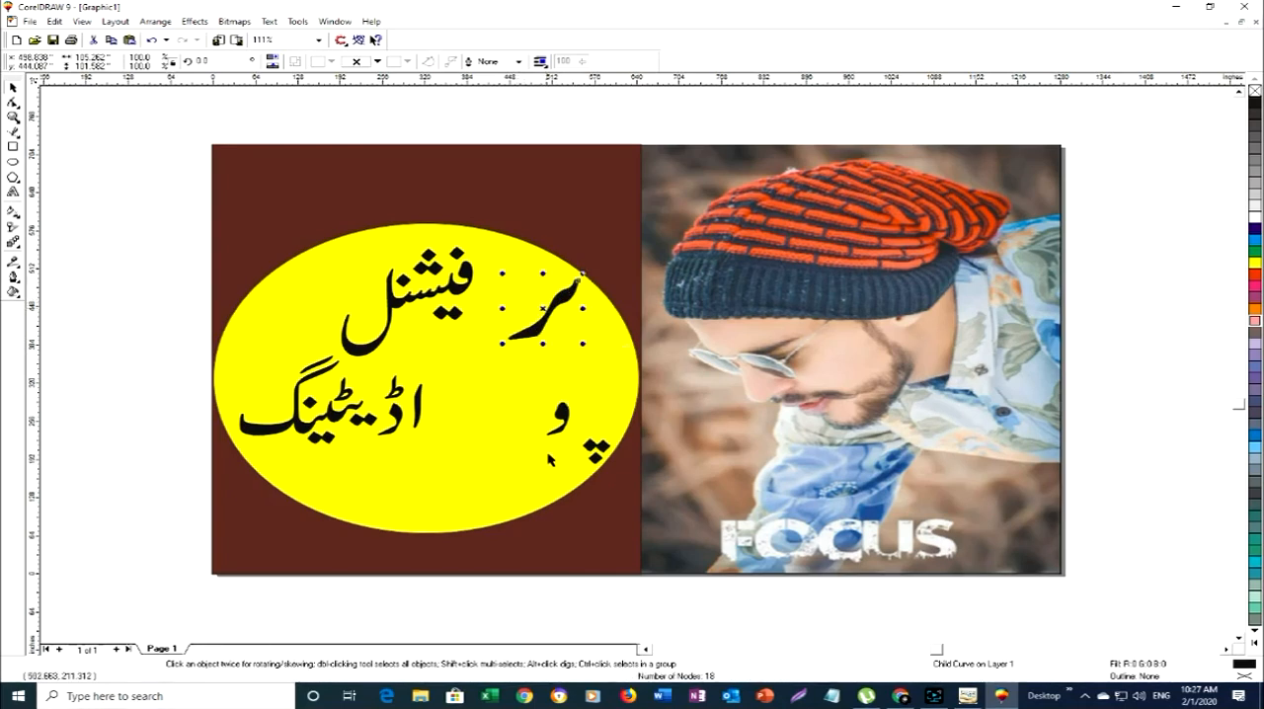
# - Enlarge the و to about 60 by 99 inches beside the پر stroke and place the three dots beneath that stroke at about 532, 407 inches
pyautogui.keyDown('ctrl'); pyautogui.click(560, 415); pyautogui.keyUp('ctrl')
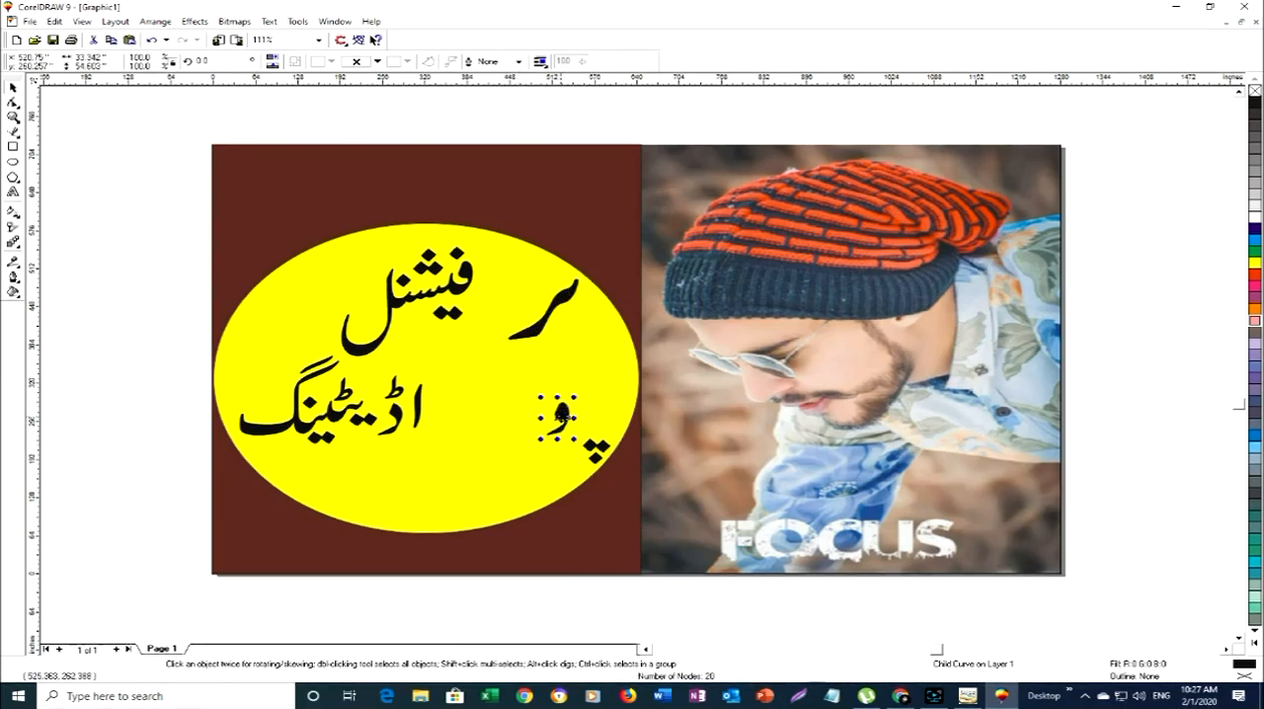
pyautogui.moveTo(560, 415); pyautogui.dragTo(542, 337)
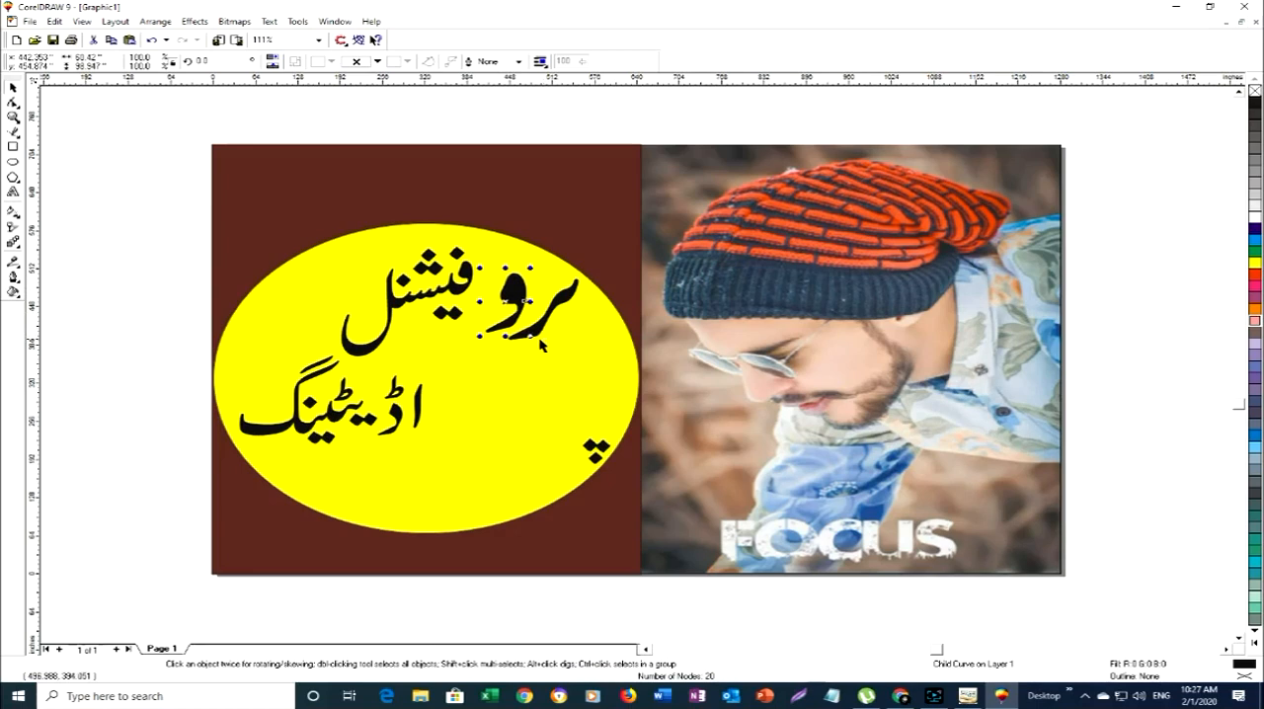
pyautogui.click(541, 334)
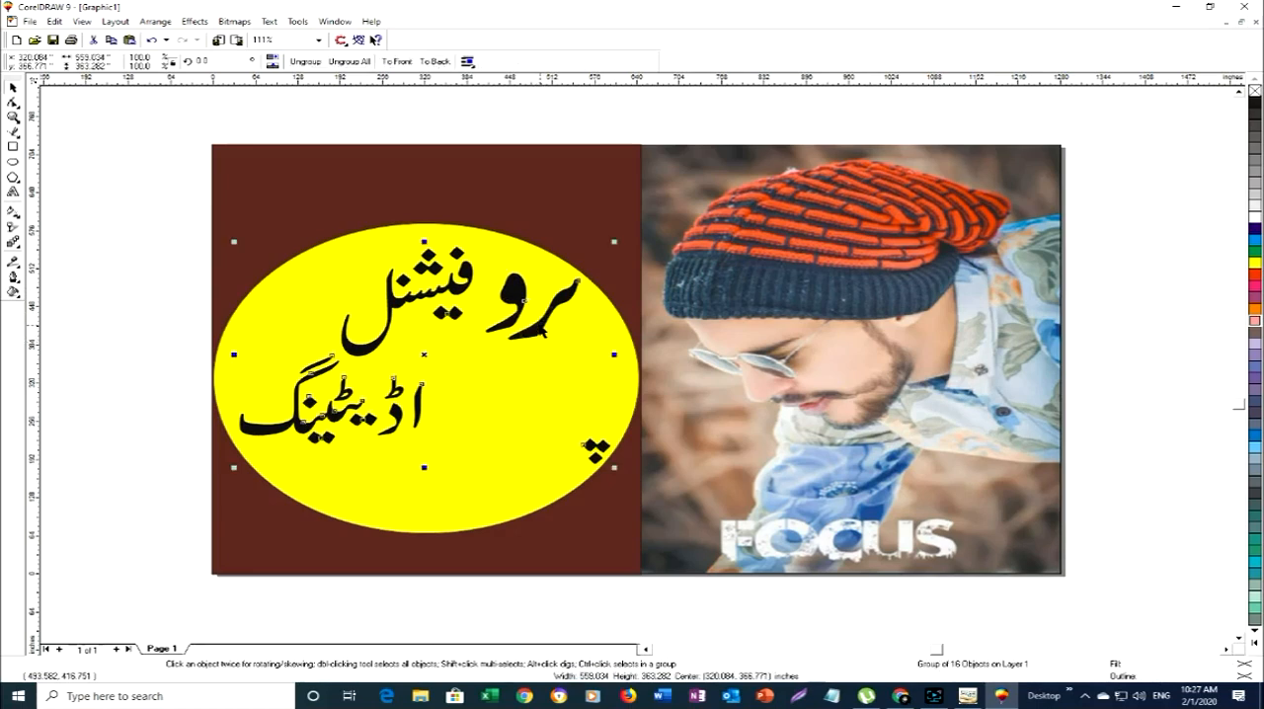
pyautogui.keyDown('ctrl'); pyautogui.click(593, 447); pyautogui.keyUp('ctrl')
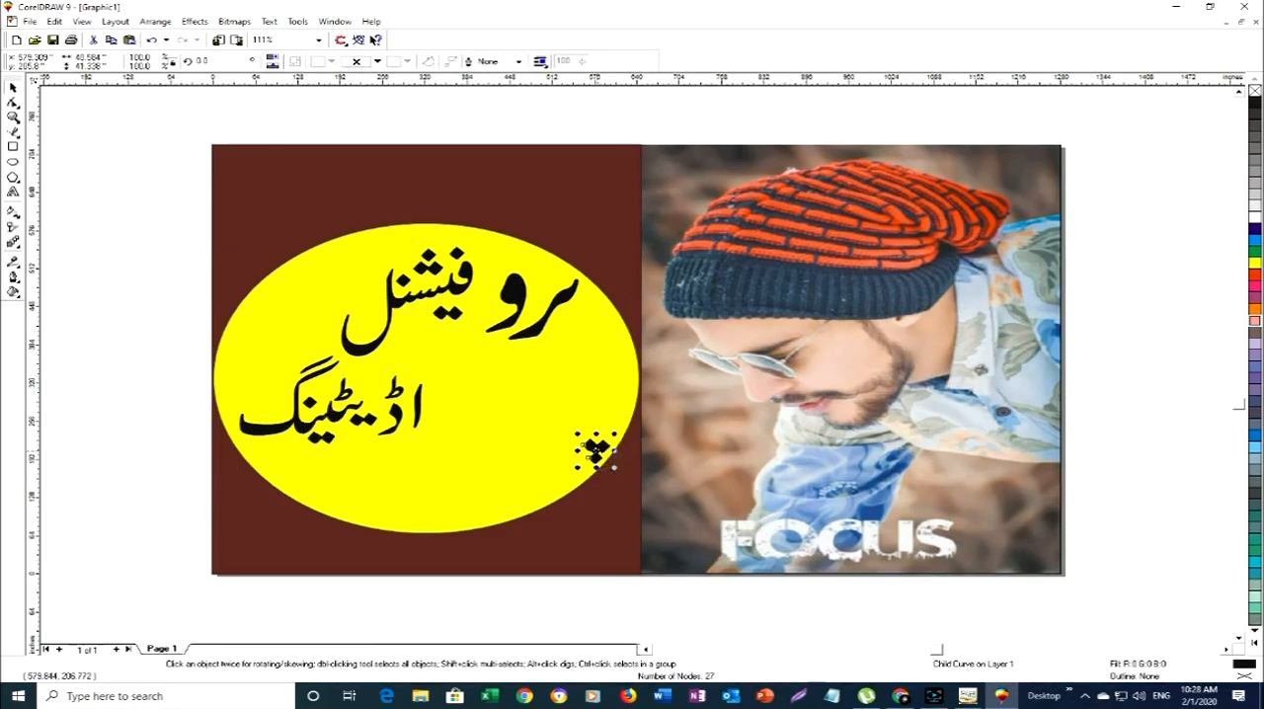
pyautogui.moveTo(596, 449); pyautogui.dragTo(561, 327)
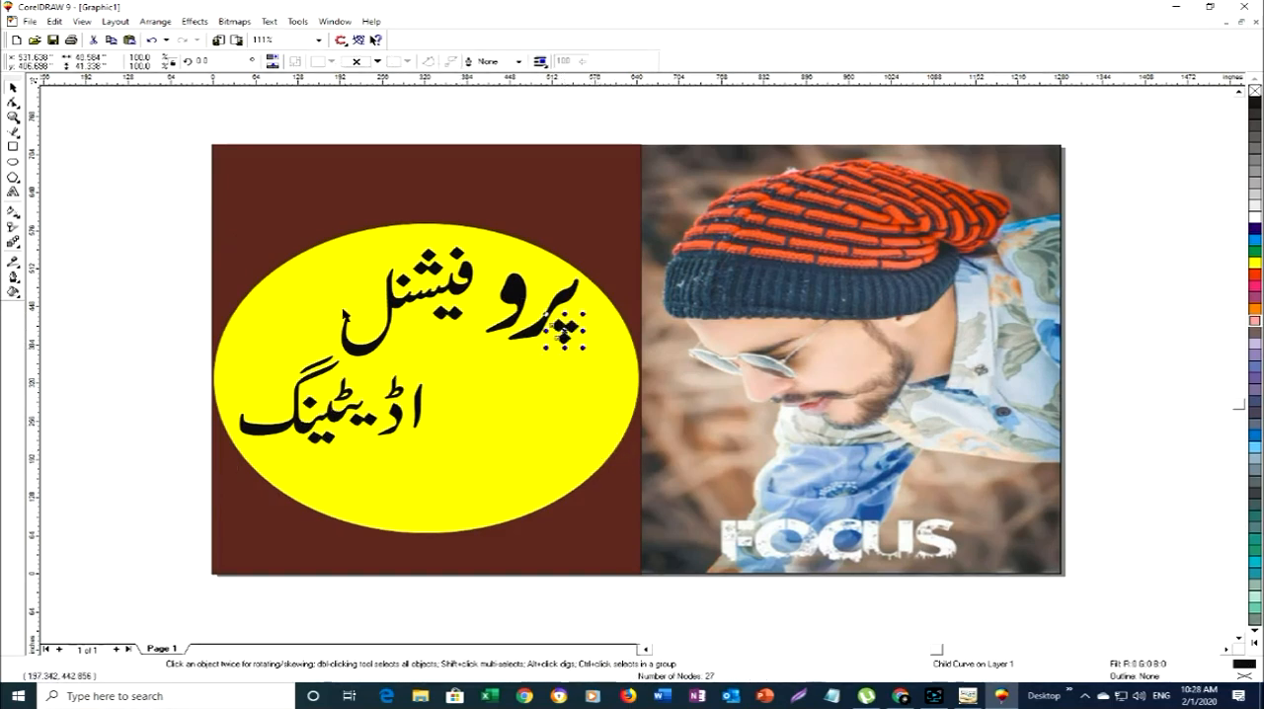
# - Enlarge فیشنل to about 291 by 269 inches and shift it left of the و, centred at about 267, 442 inches
pyautogui.keyDown('ctrl'); pyautogui.click(392, 290); pyautogui.keyUp('ctrl')
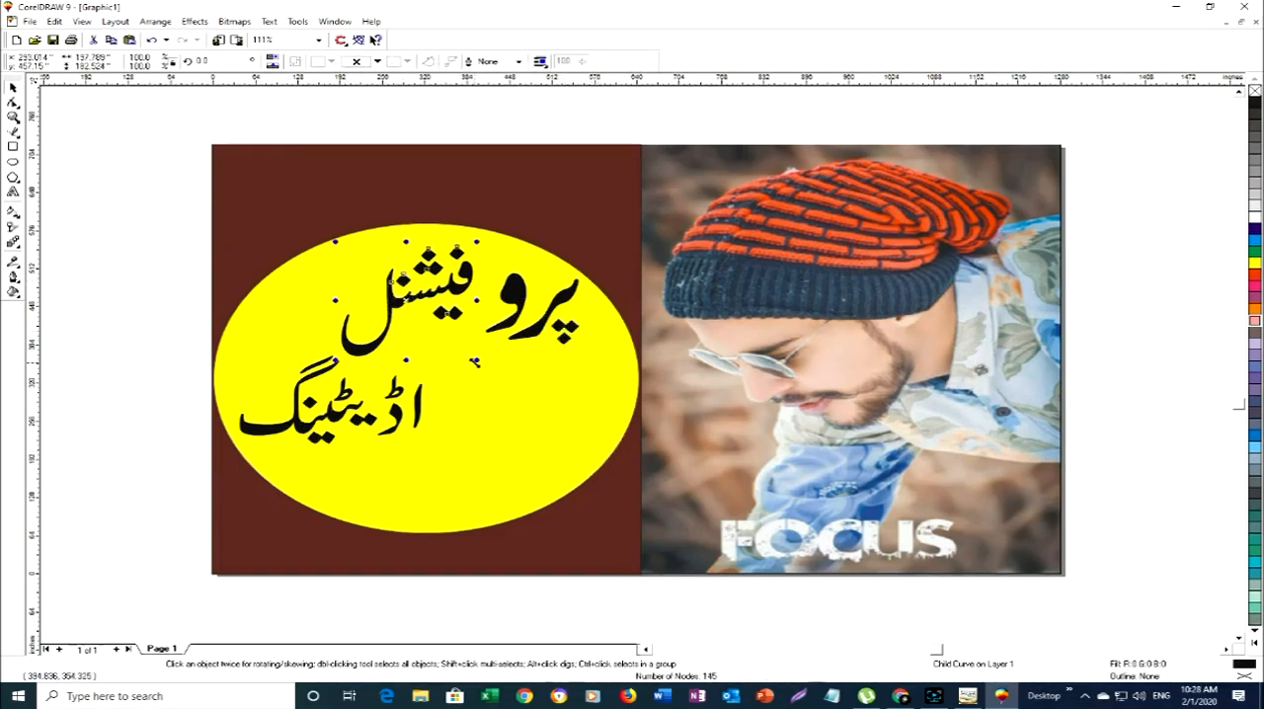
pyautogui.moveTo(475, 362); pyautogui.dragTo(552, 413)
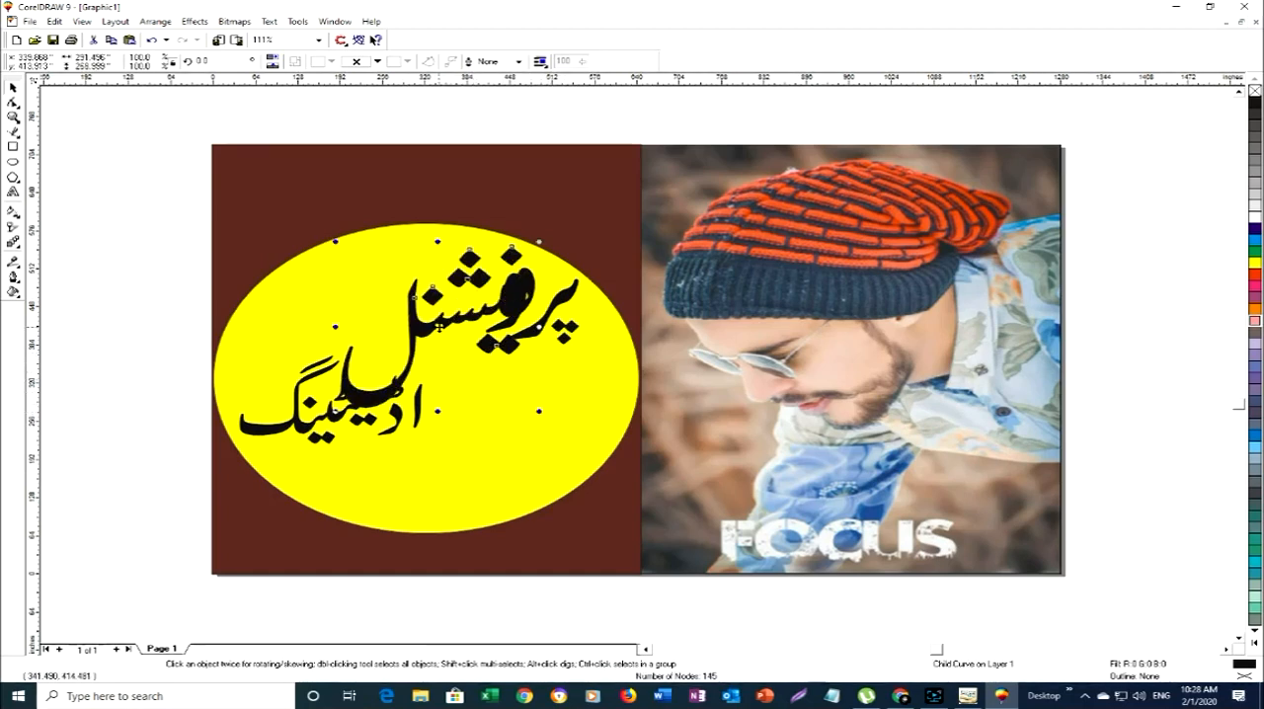
pyautogui.moveTo(453, 334); pyautogui.dragTo(391, 310)
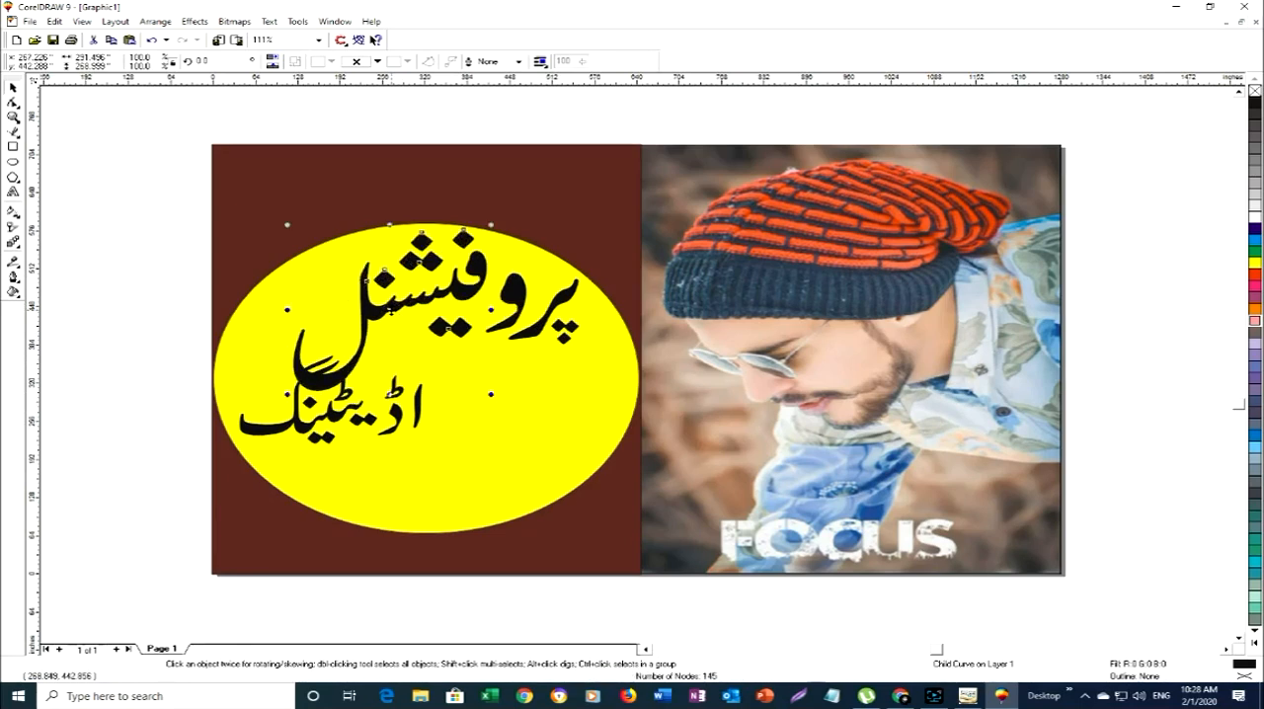
# - Enlarge the ا of اڈیٹینگ to about 32 by 191 inches and place it below پرو at about 510, 242 inches
pyautogui.click(420, 405)
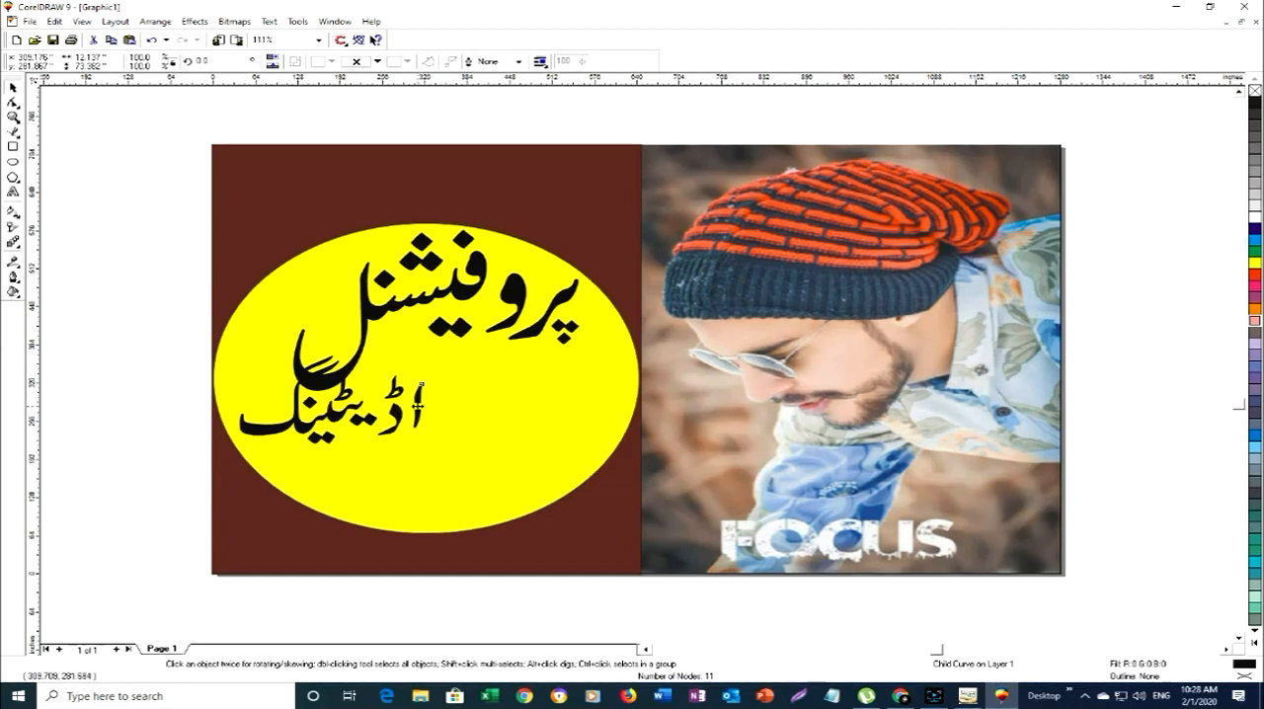
pyautogui.moveTo(421, 405)
pyautogui.mouseDown()
pyautogui.moveTo(556, 403)
pyautogui.moveTo(544, 396)
pyautogui.moveTo(604, 481)
pyautogui.mouseUp()
pyautogui.click(544, 397)
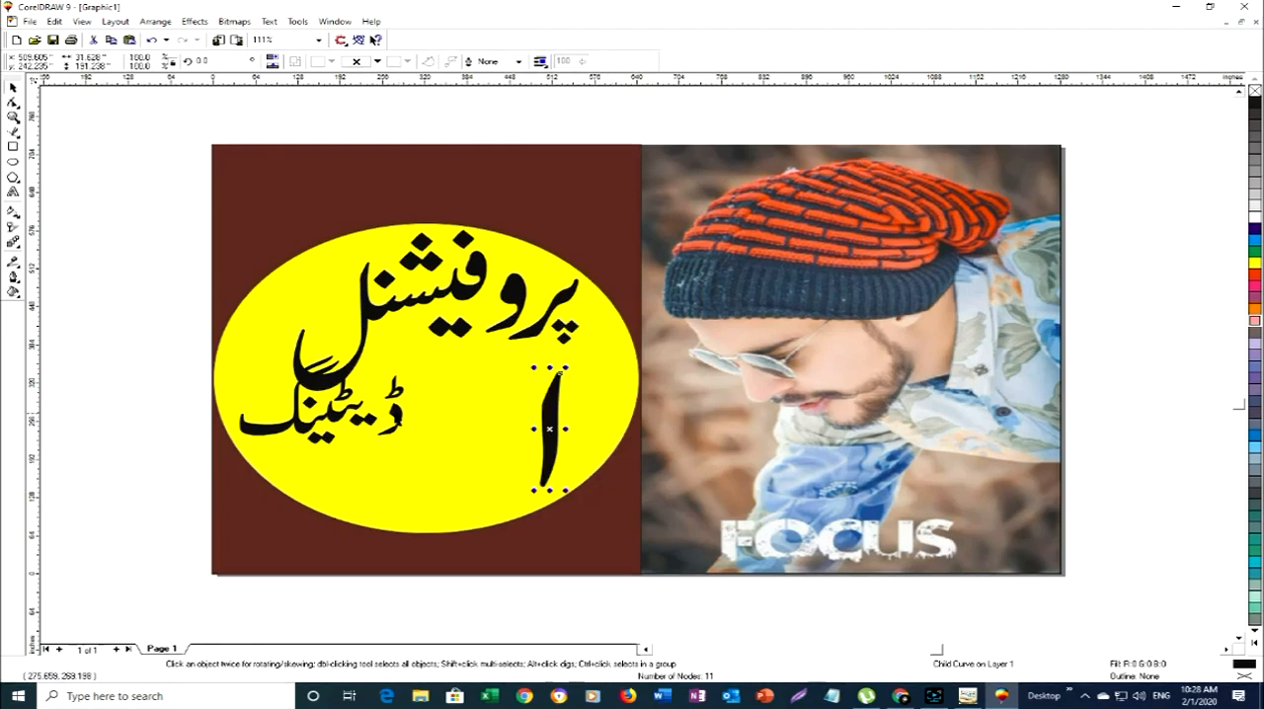
# - Enlarge the ڈ to about 77 by 200 inches and place it just left of the enlarged ا
pyautogui.keyDown('ctrl'); pyautogui.click(398, 422); pyautogui.keyUp('ctrl')
pyautogui.moveTo(409, 439); pyautogui.dragTo(470, 498)
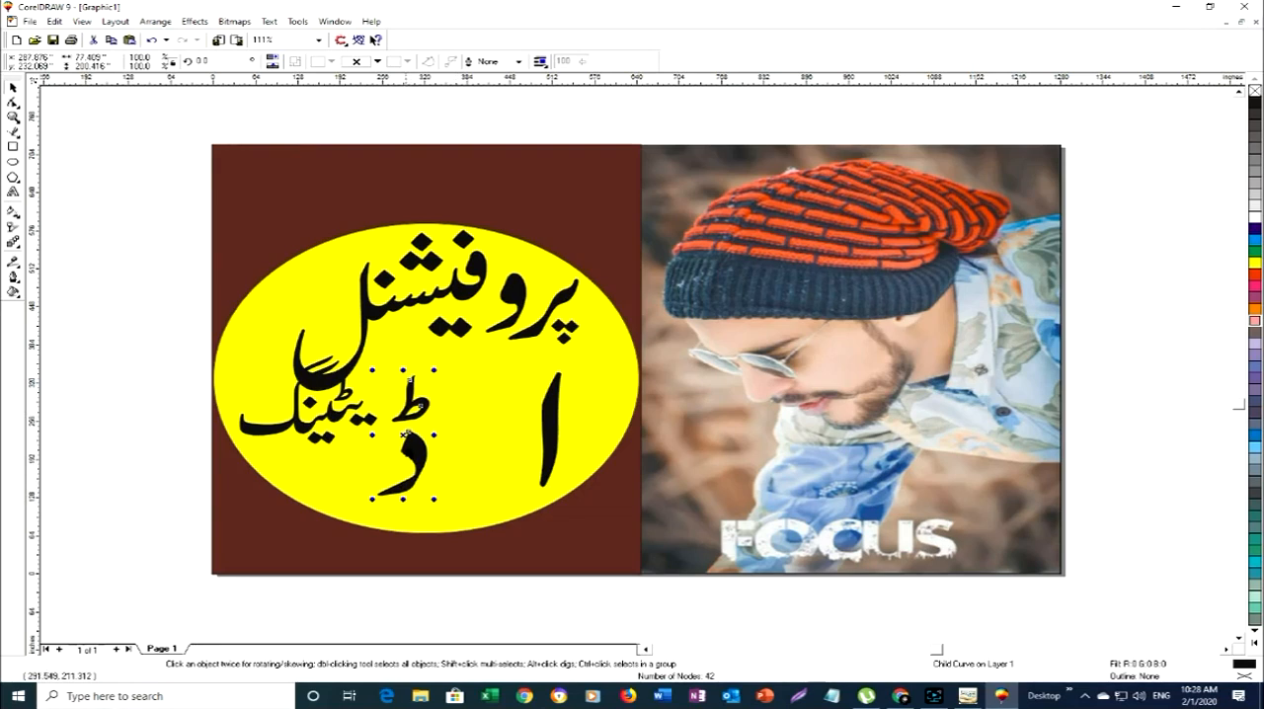
pyautogui.moveTo(405, 434); pyautogui.dragTo(510, 413)
# - Shift the ا toward the ellipse's right edge and move the ڈ close beside it at about 497, 273 inches
pyautogui.click(550, 433)
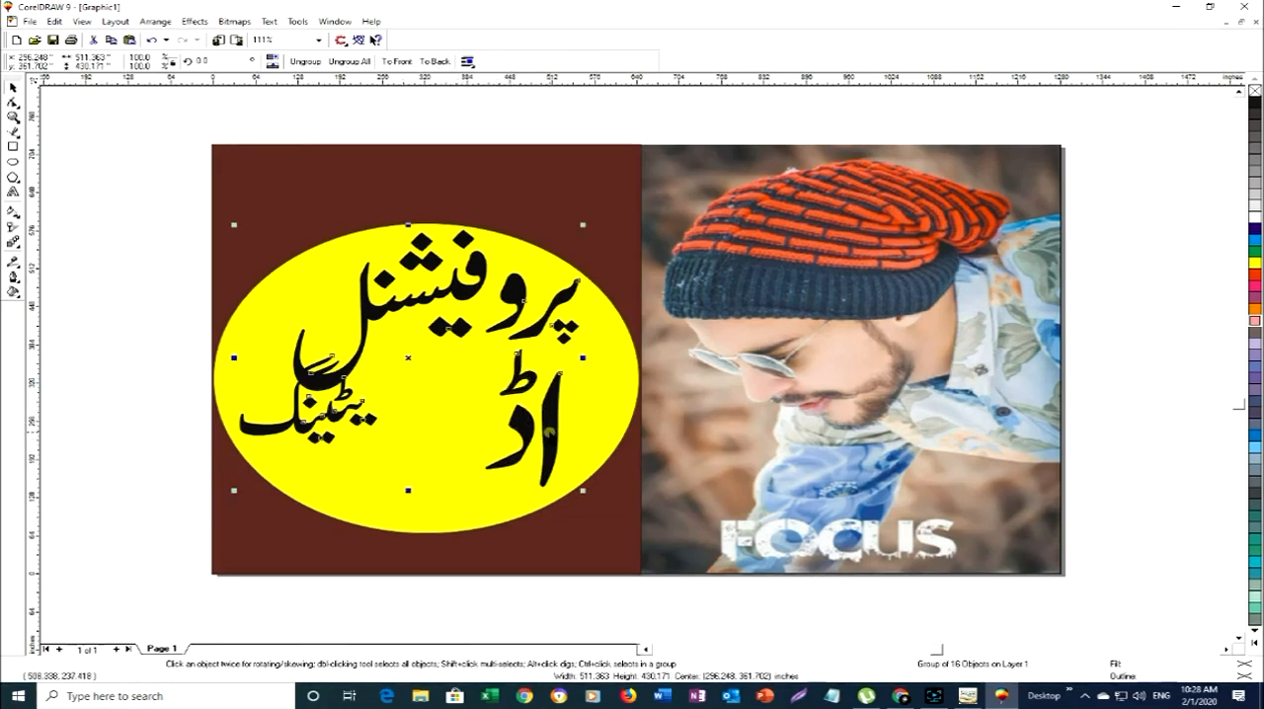
pyautogui.keyDown('ctrl'); pyautogui.click(550, 420); pyautogui.keyUp('ctrl')
pyautogui.moveTo(551, 413); pyautogui.dragTo(590, 414)
pyautogui.keyDown('ctrl'); pyautogui.click(521, 425); pyautogui.keyUp('ctrl')
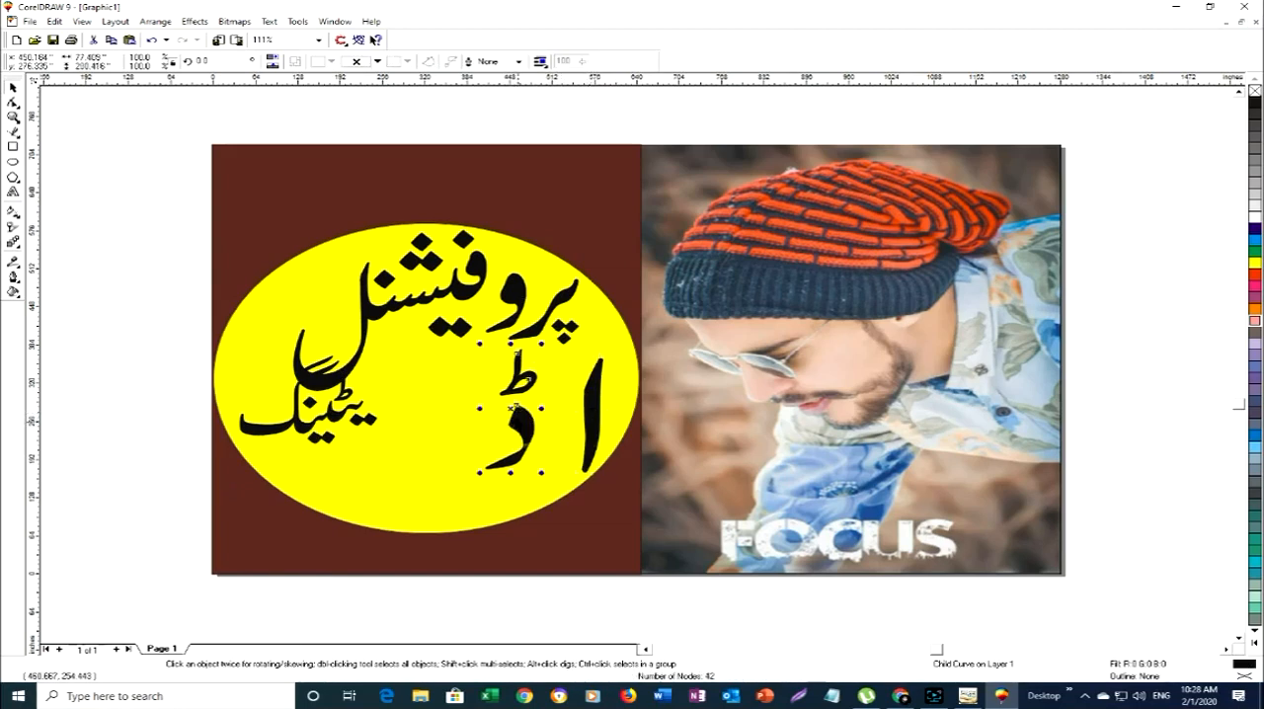
pyautogui.moveTo(514, 407); pyautogui.dragTo(543, 411)
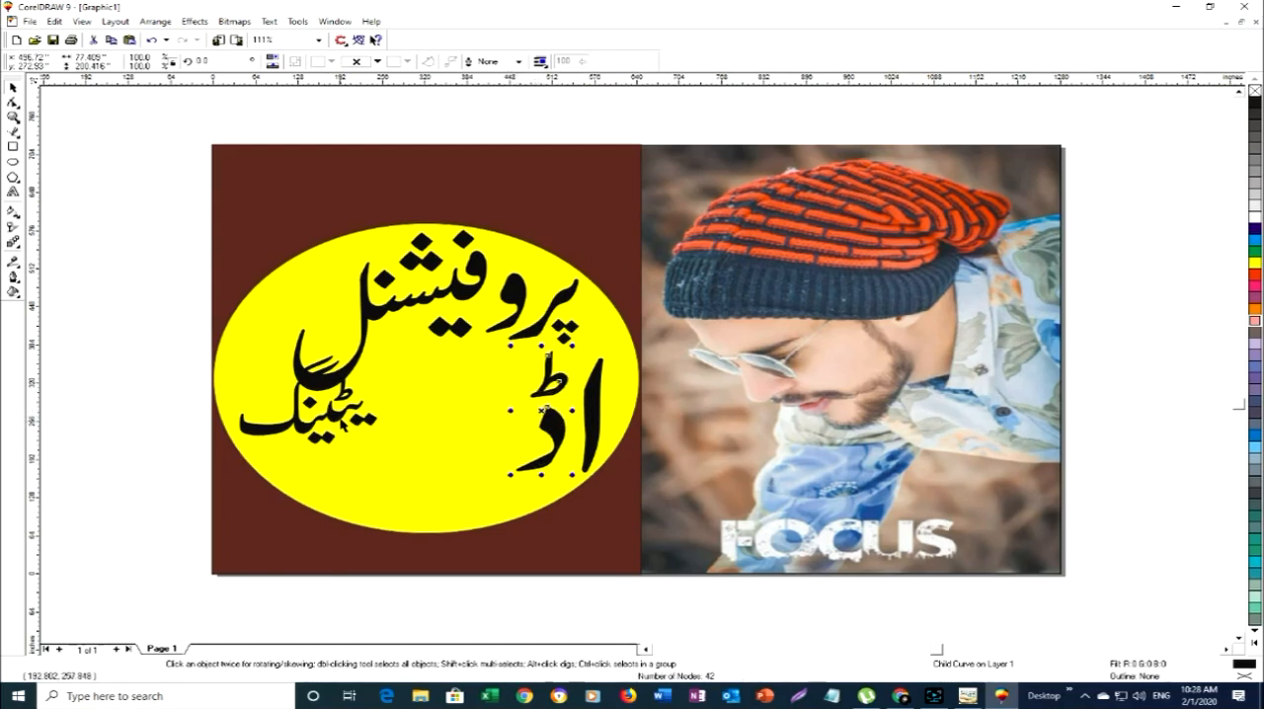
pyautogui.keyDown('ctrl'); pyautogui.click(342, 421); pyautogui.keyUp('ctrl')
pyautogui.moveTo(357, 418); pyautogui.dragTo(466, 415)
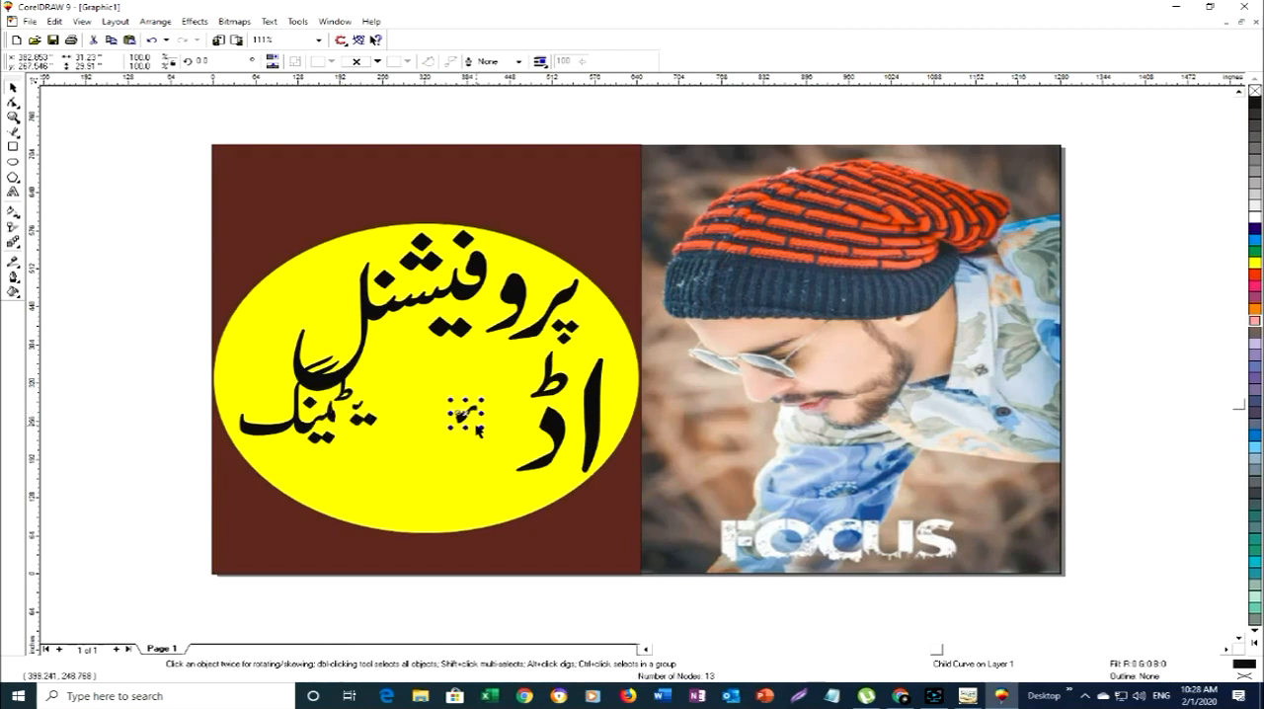
pyautogui.hotkey('ctrl', 'z')
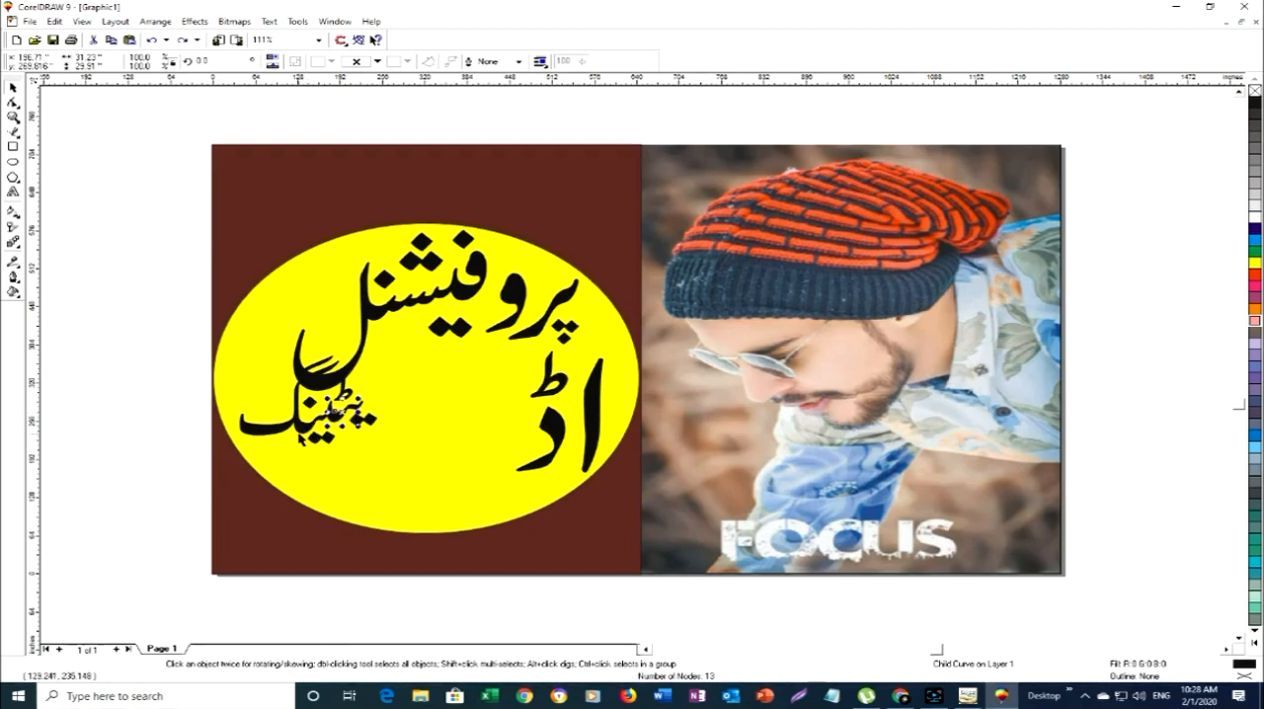
pyautogui.click(306, 429)
pyautogui.click(306, 426)
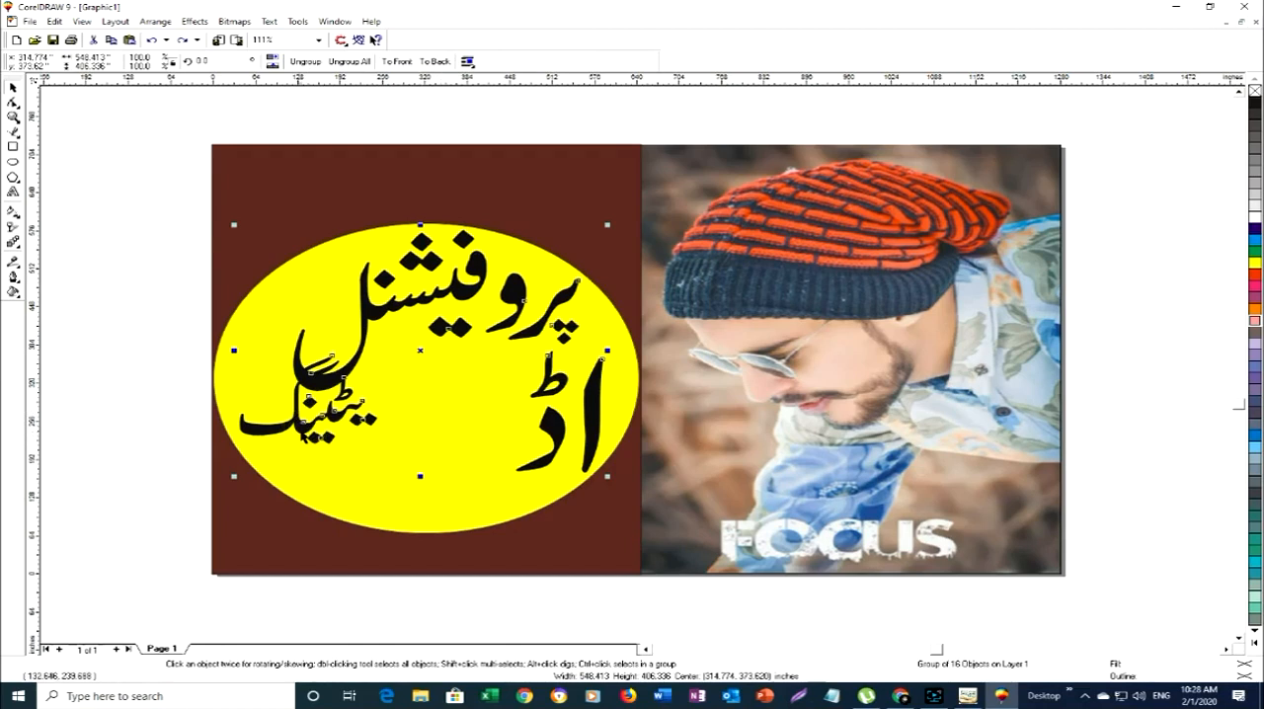
pyautogui.keyDown('ctrl'); pyautogui.click(306, 433); pyautogui.keyUp('ctrl')
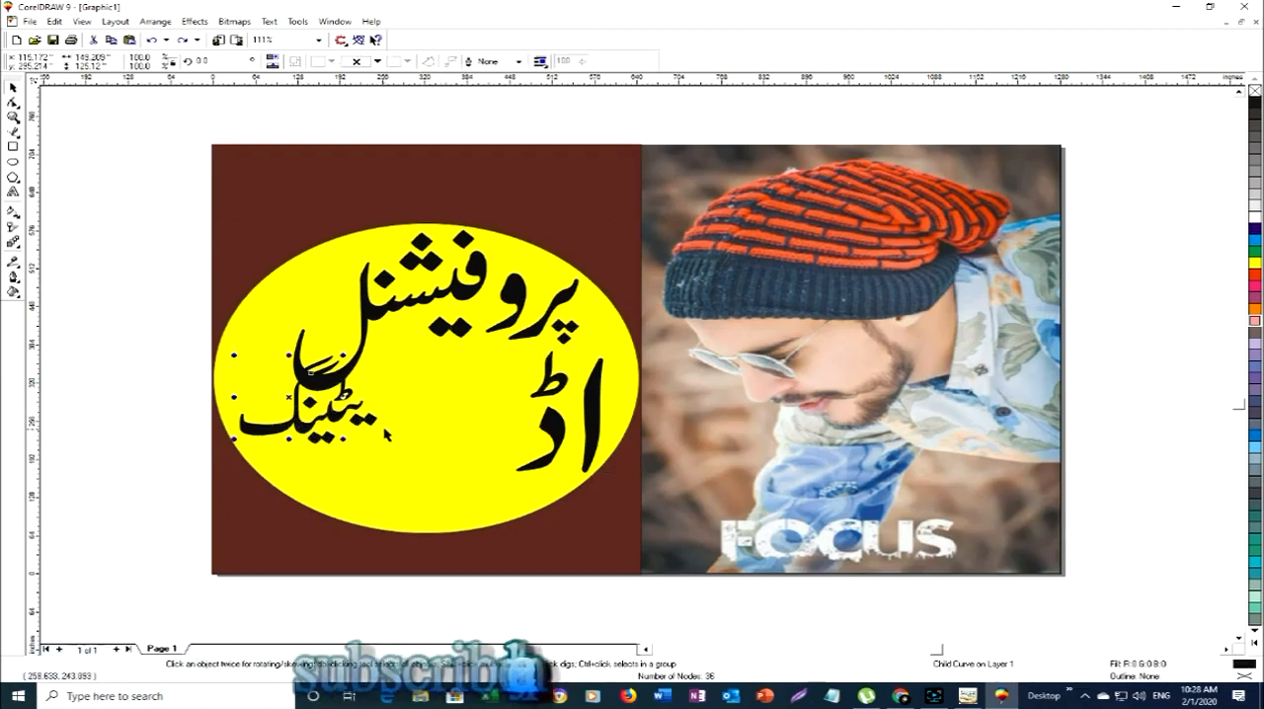
pyautogui.moveTo(386, 433); pyautogui.dragTo(438, 480)
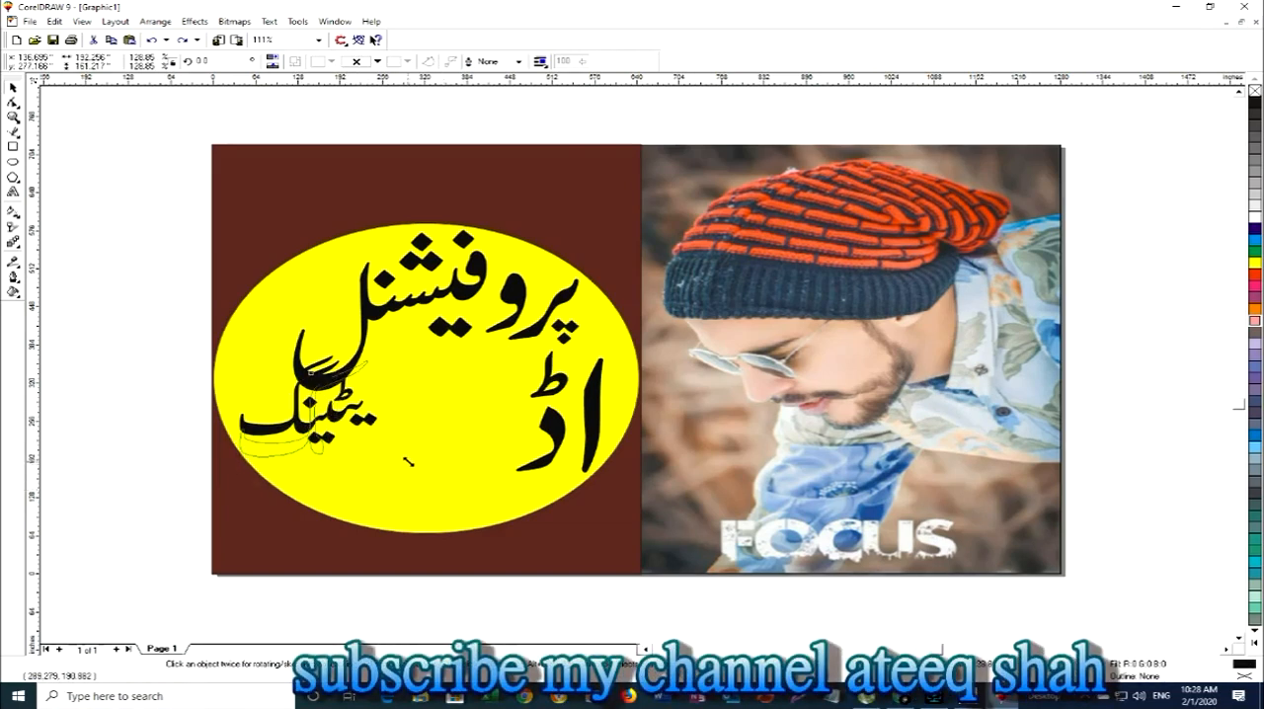
pyautogui.hotkey('ctrl', 'z')
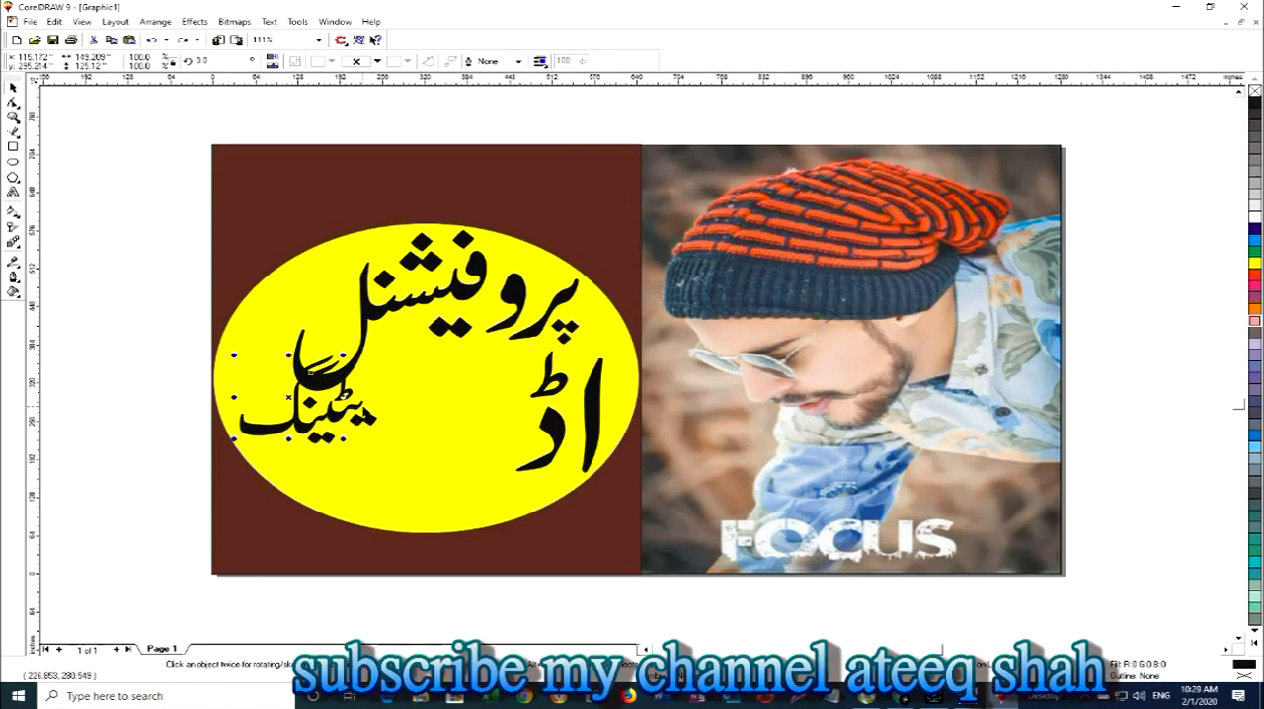
pyautogui.keyDown('ctrl'); pyautogui.click(365, 411); pyautogui.keyUp('ctrl')
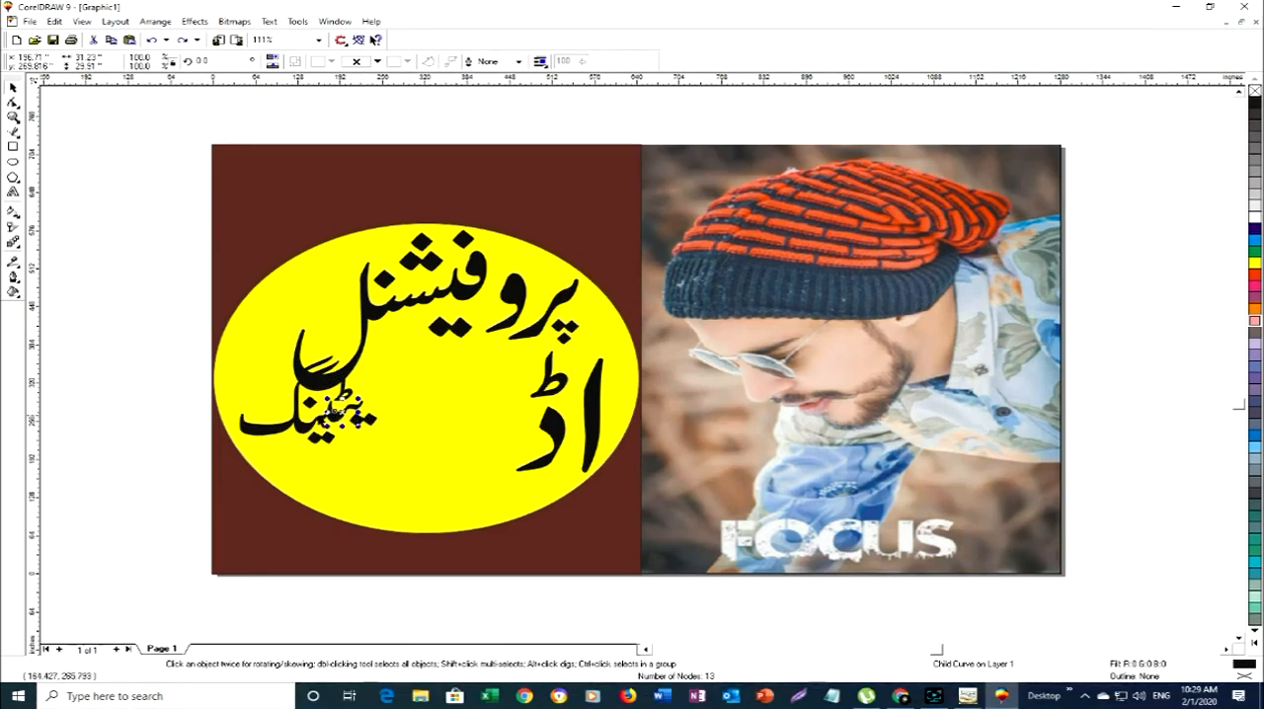
pyautogui.keyDown('ctrl'); pyautogui.click(299, 427); pyautogui.keyUp('ctrl')
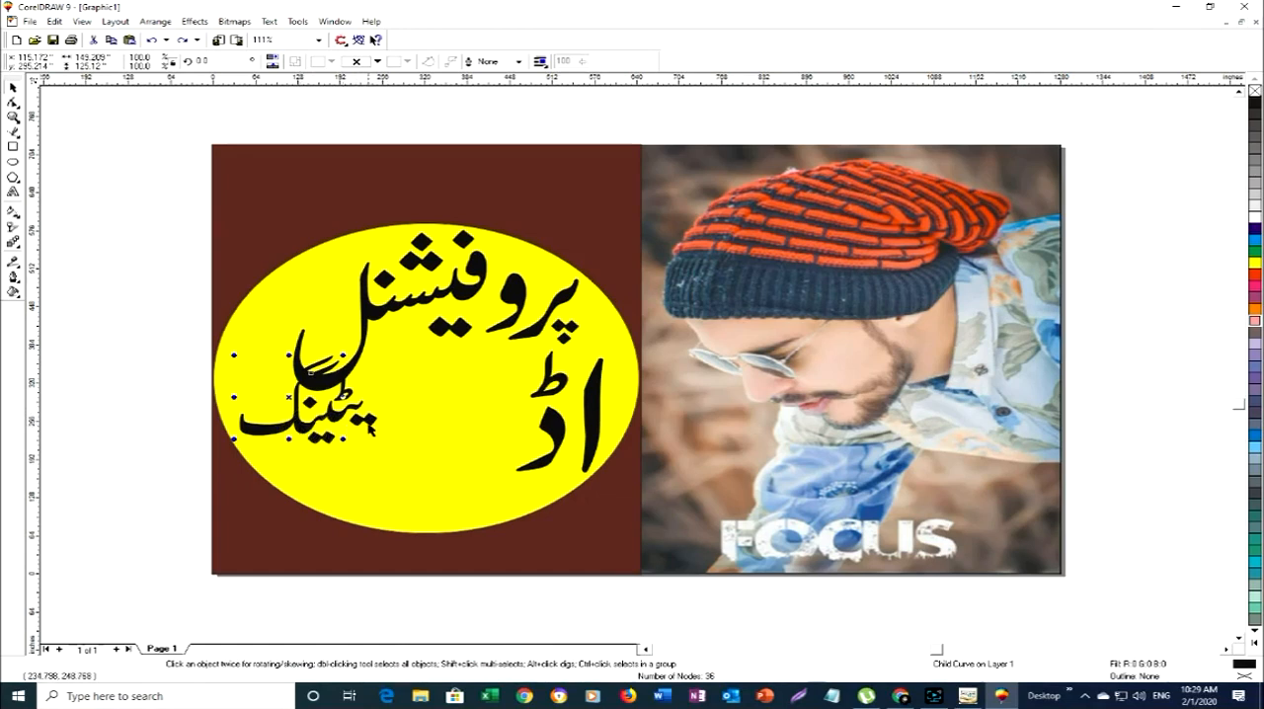
pyautogui.keyDown('ctrl'); pyautogui.click(371, 425); pyautogui.keyUp('ctrl')
pyautogui.click(359, 420)
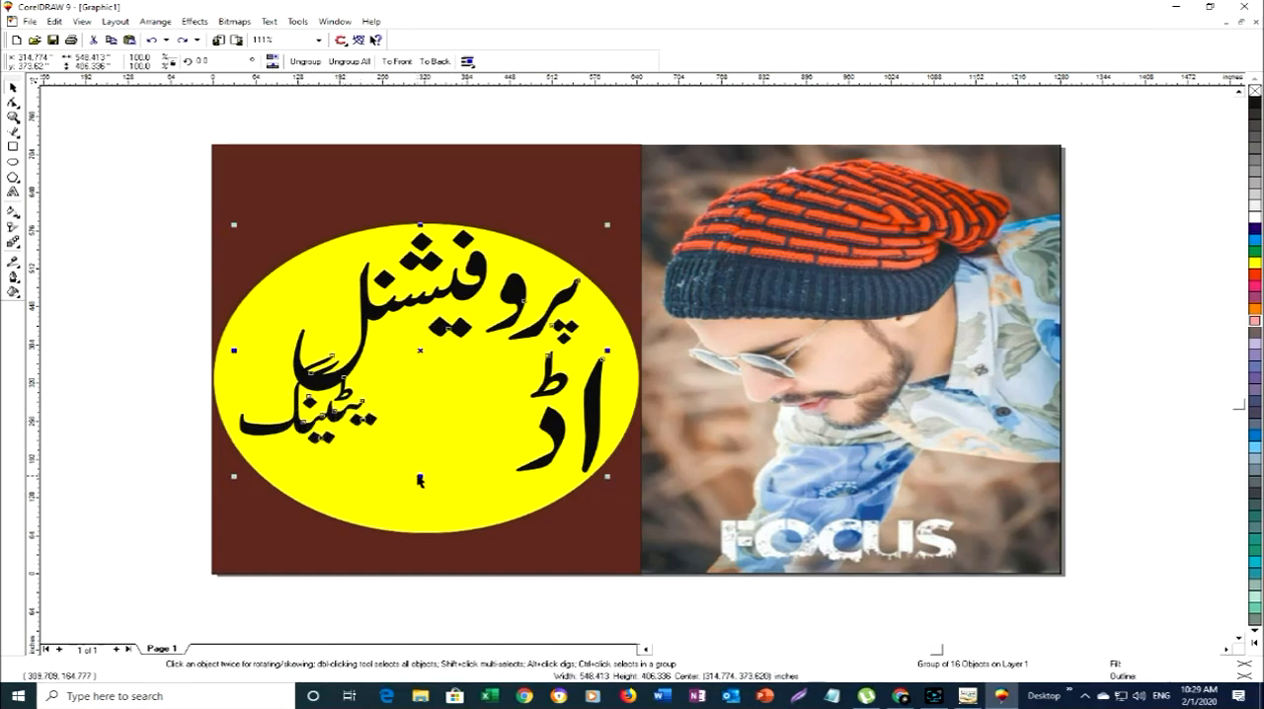
pyautogui.keyDown('ctrl'); pyautogui.click(296, 427); pyautogui.keyUp('ctrl')
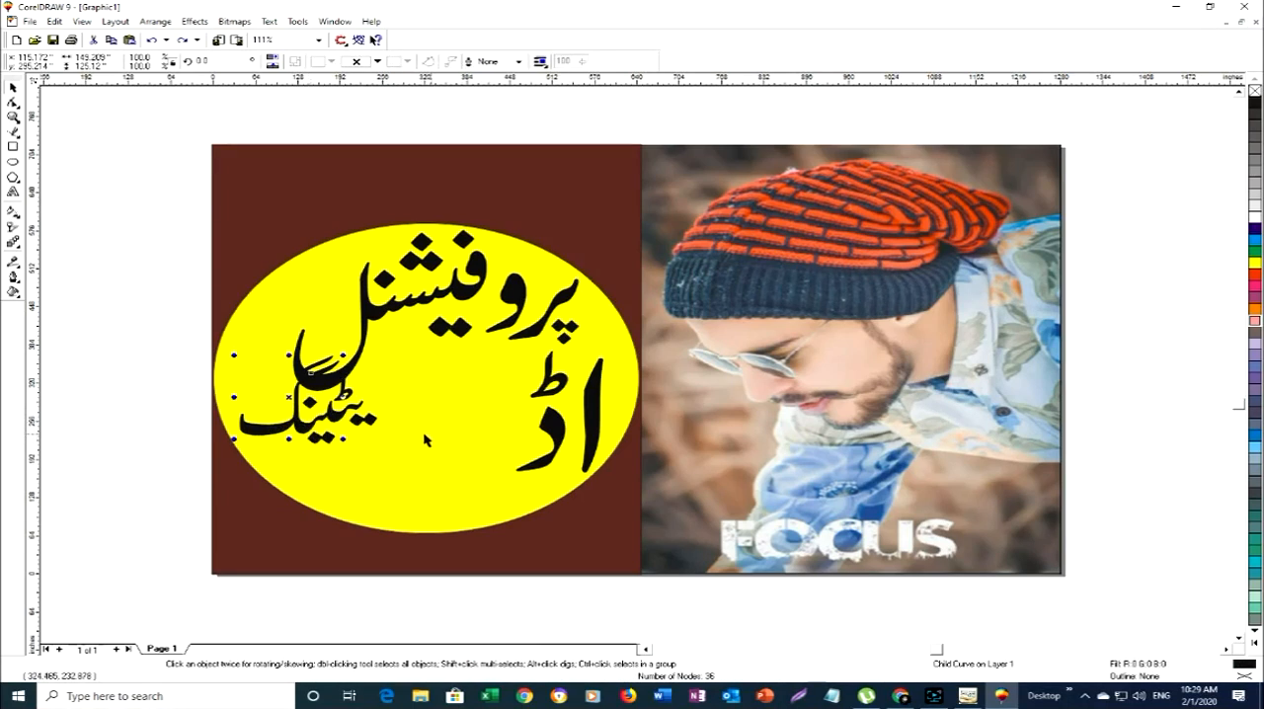
# - Enlarge the ی stroke of یٹینگ to about 126 by 117 inches and place it left of the ڈ at about 410, 308 inches
pyautogui.keyDown('ctrl'); pyautogui.click(360, 412); pyautogui.keyUp('ctrl')
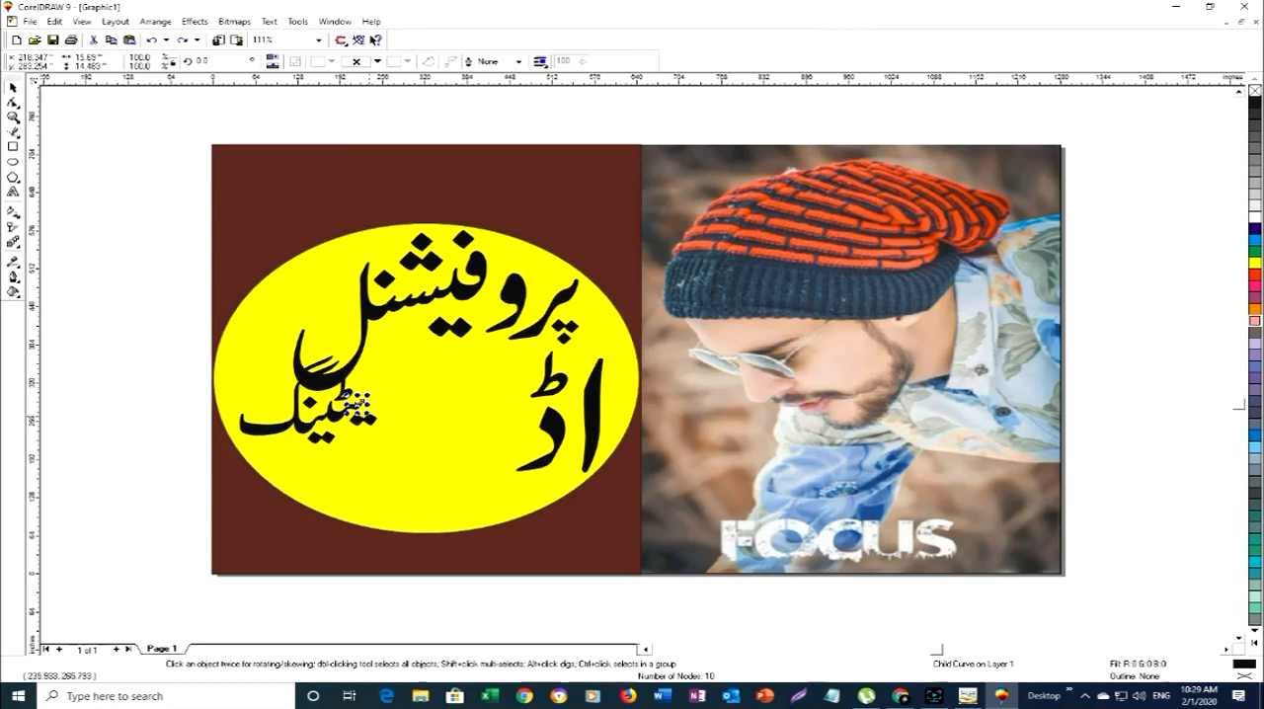
pyautogui.moveTo(372, 415); pyautogui.dragTo(484, 494)
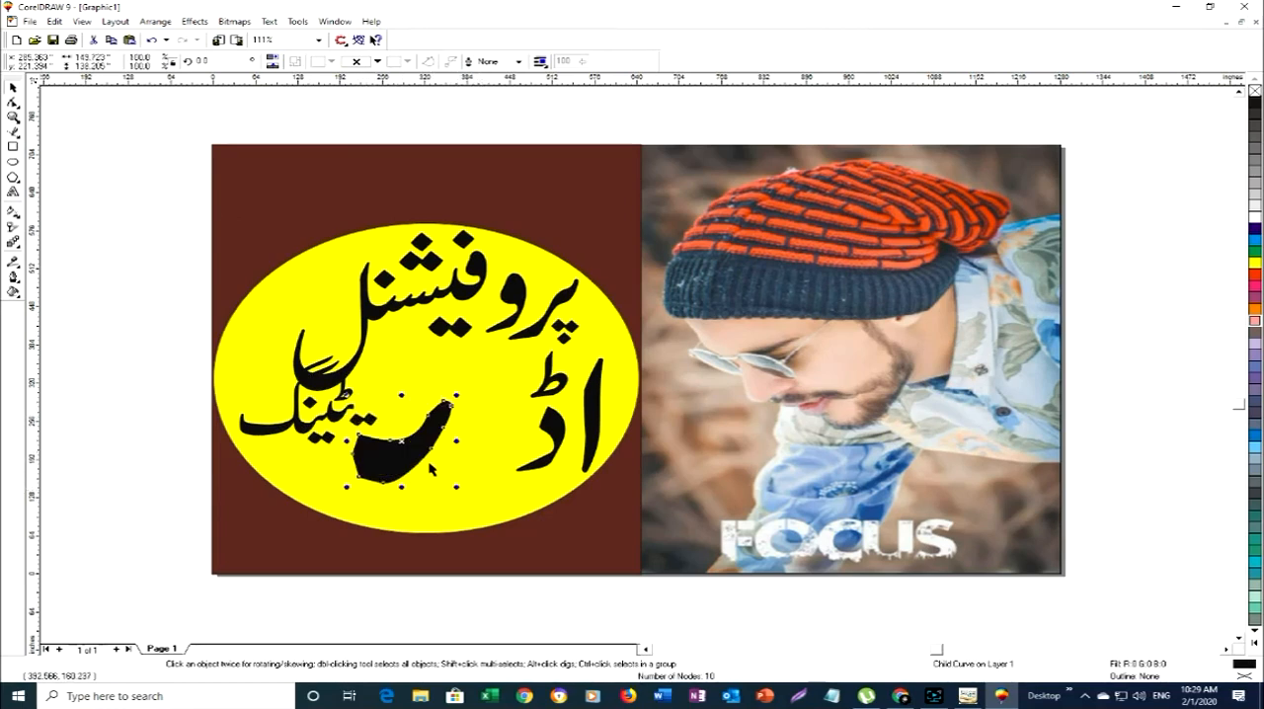
pyautogui.moveTo(409, 437); pyautogui.dragTo(491, 396)
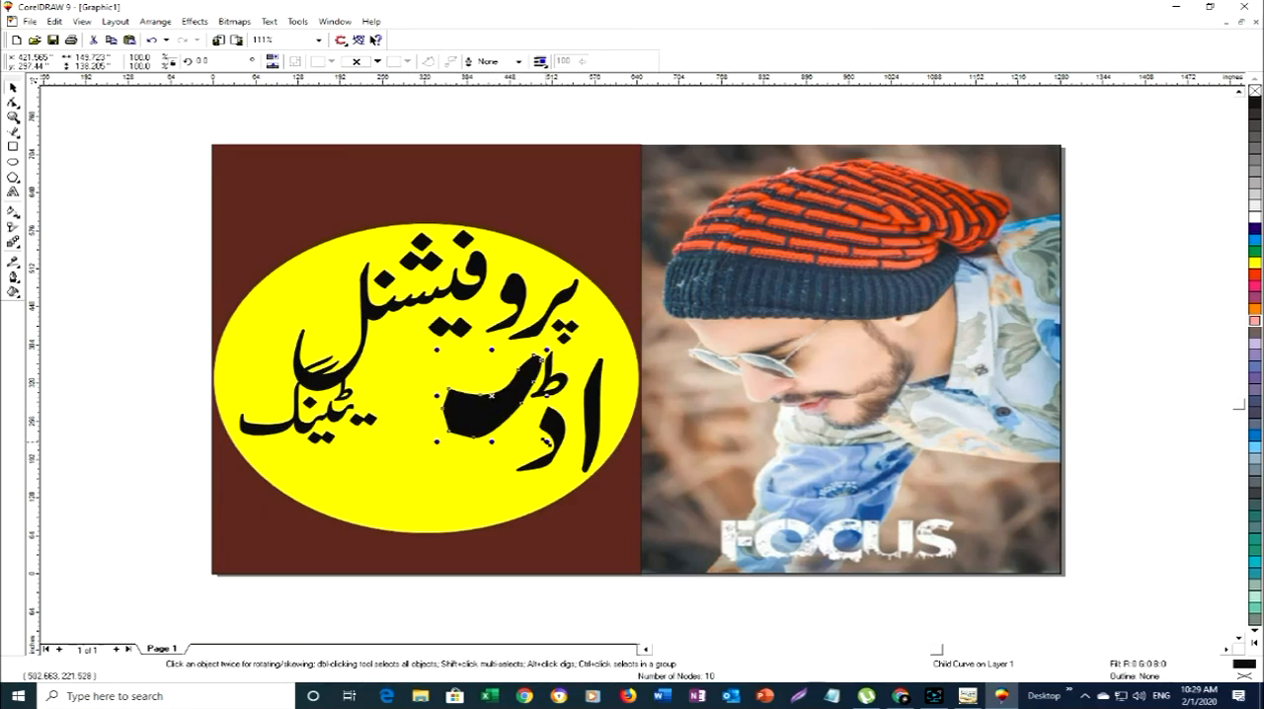
pyautogui.moveTo(546, 442); pyautogui.dragTo(521, 413)
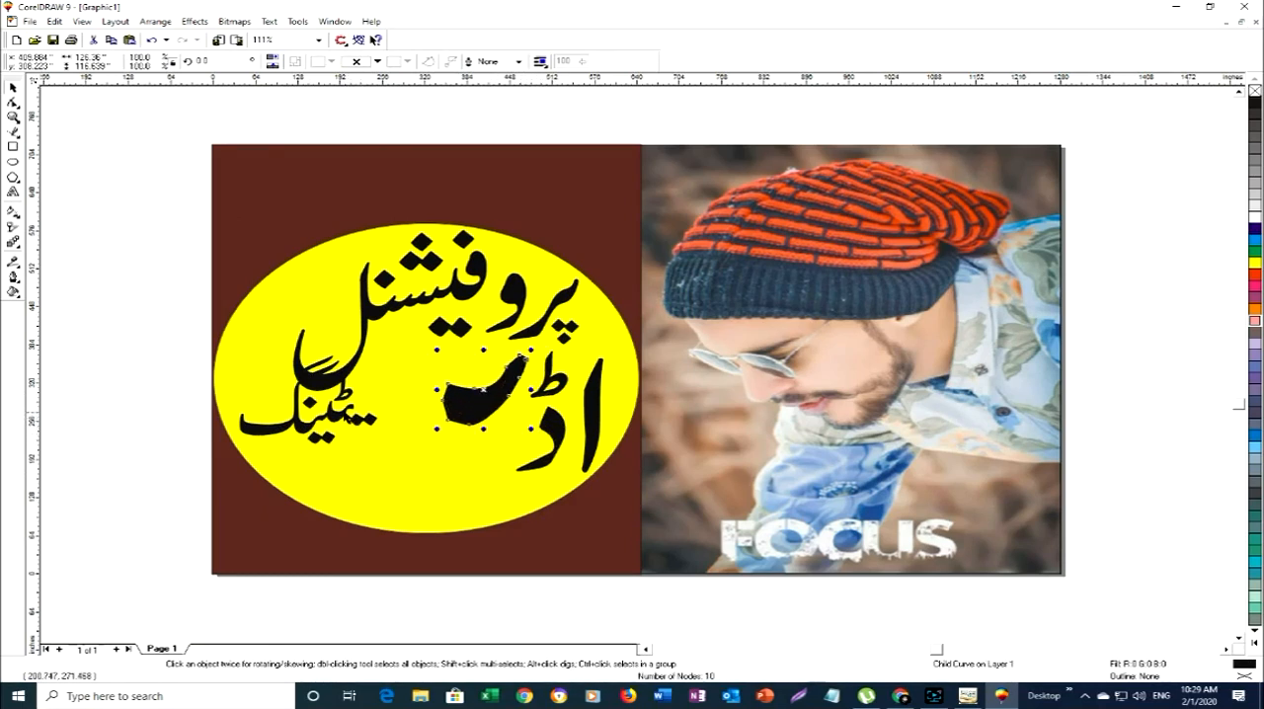
# - Enlarge the ٹ stroke to about 125 by 120 inches and join it to the left end of the ی stroke at about 286, 263 inches
pyautogui.keyDown('ctrl'); pyautogui.click(344, 413); pyautogui.keyUp('ctrl')
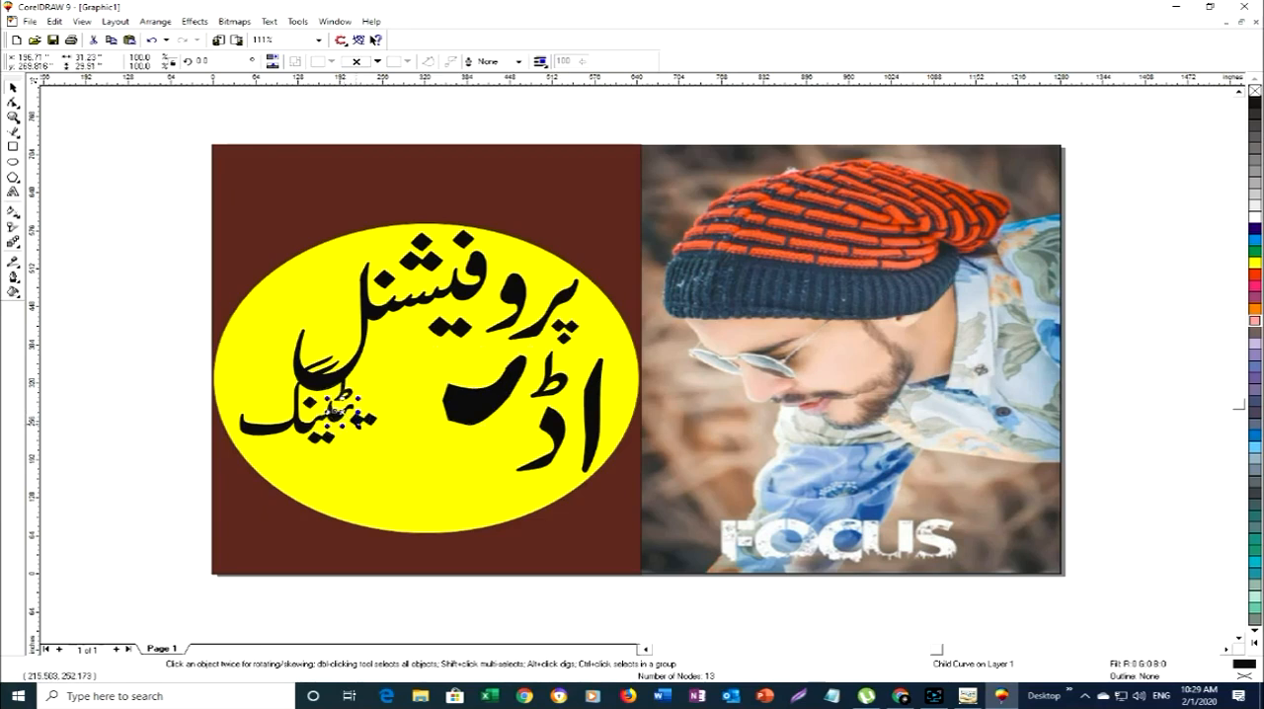
pyautogui.moveTo(346, 423); pyautogui.dragTo(419, 480)
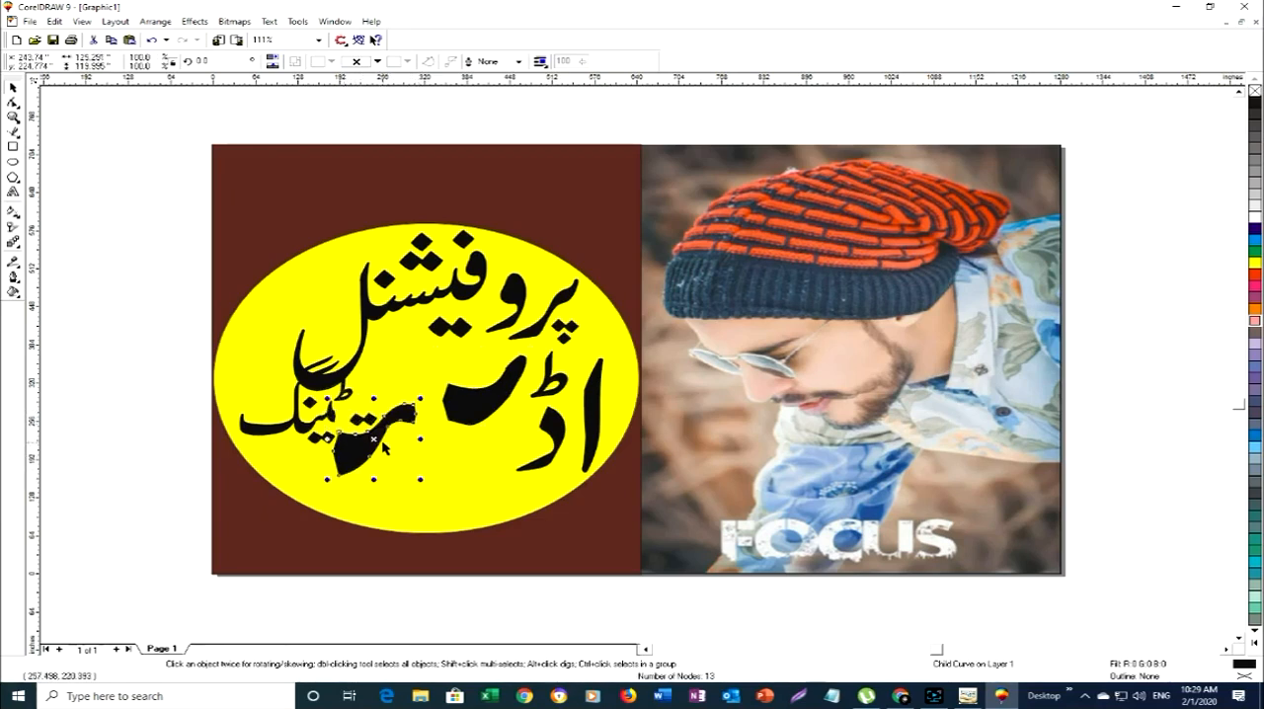
pyautogui.moveTo(381, 436); pyautogui.dragTo(402, 408)
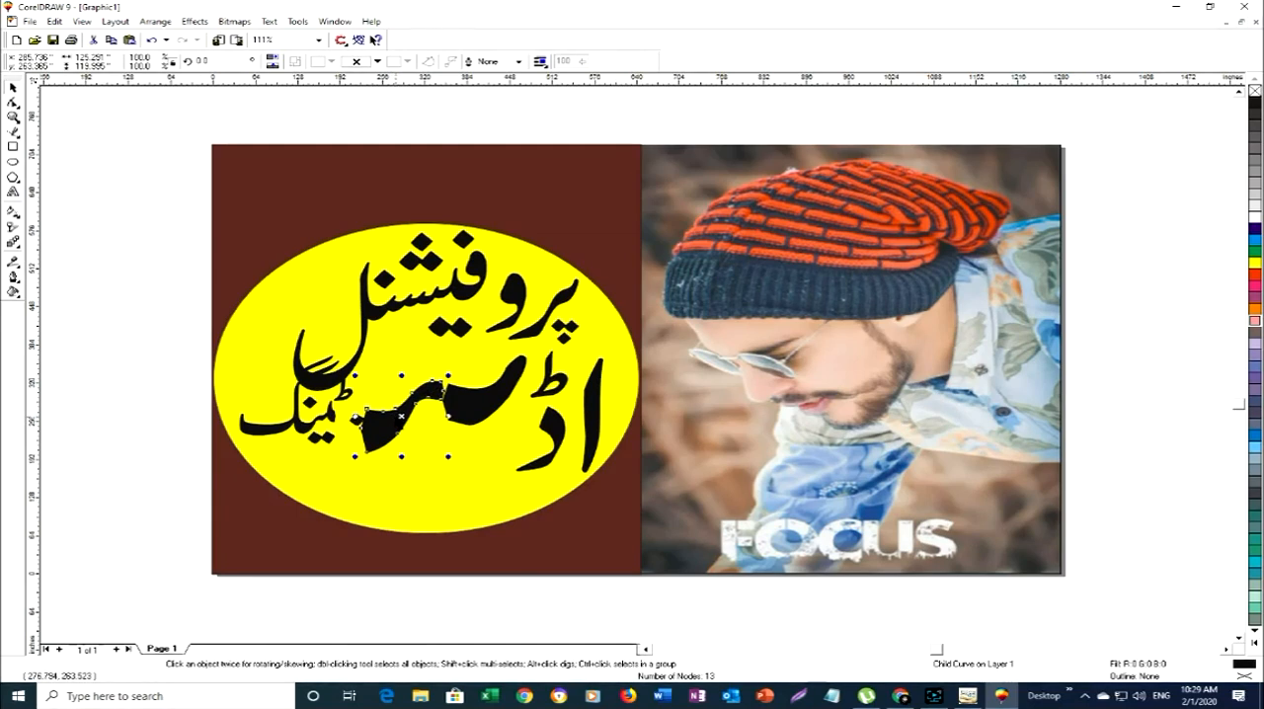
# - Move the pair of dots beneath the enlarged ی stroke at about 388, 203 inches and shrink that stroke slightly
pyautogui.keyDown('ctrl'); pyautogui.click(357, 422); pyautogui.keyUp('ctrl')
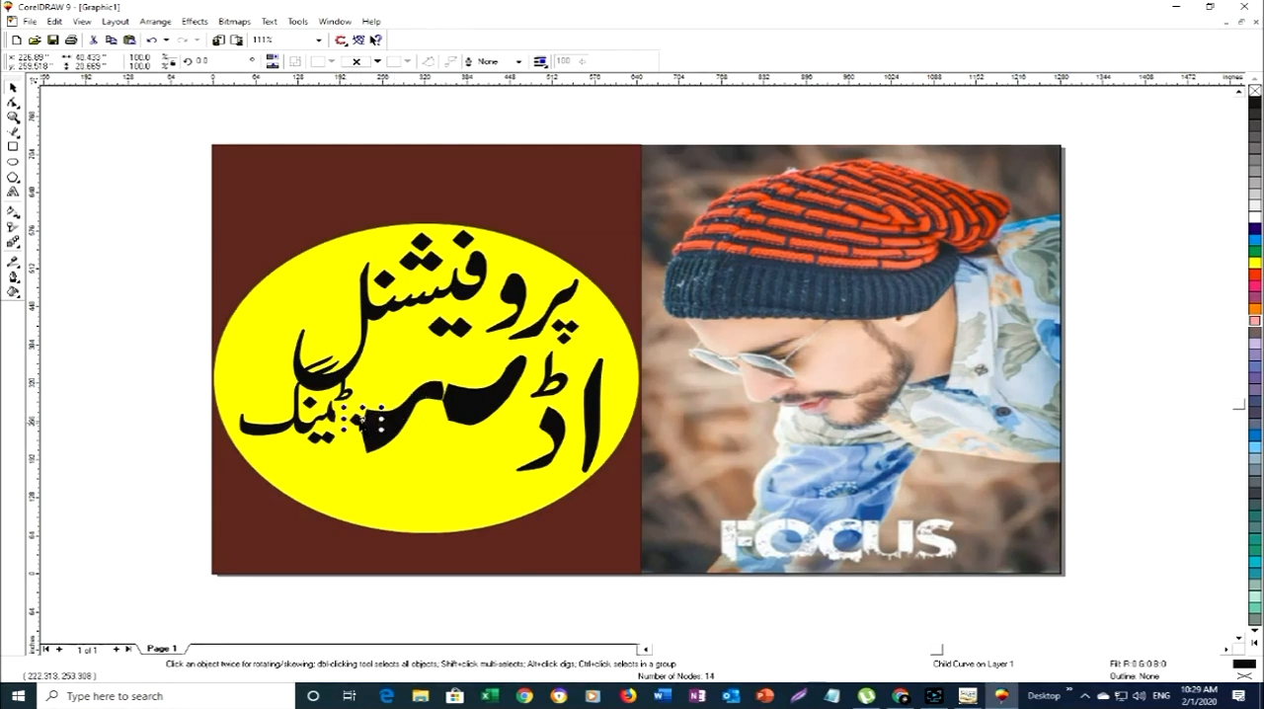
pyautogui.moveTo(360, 422); pyautogui.dragTo(468, 455)
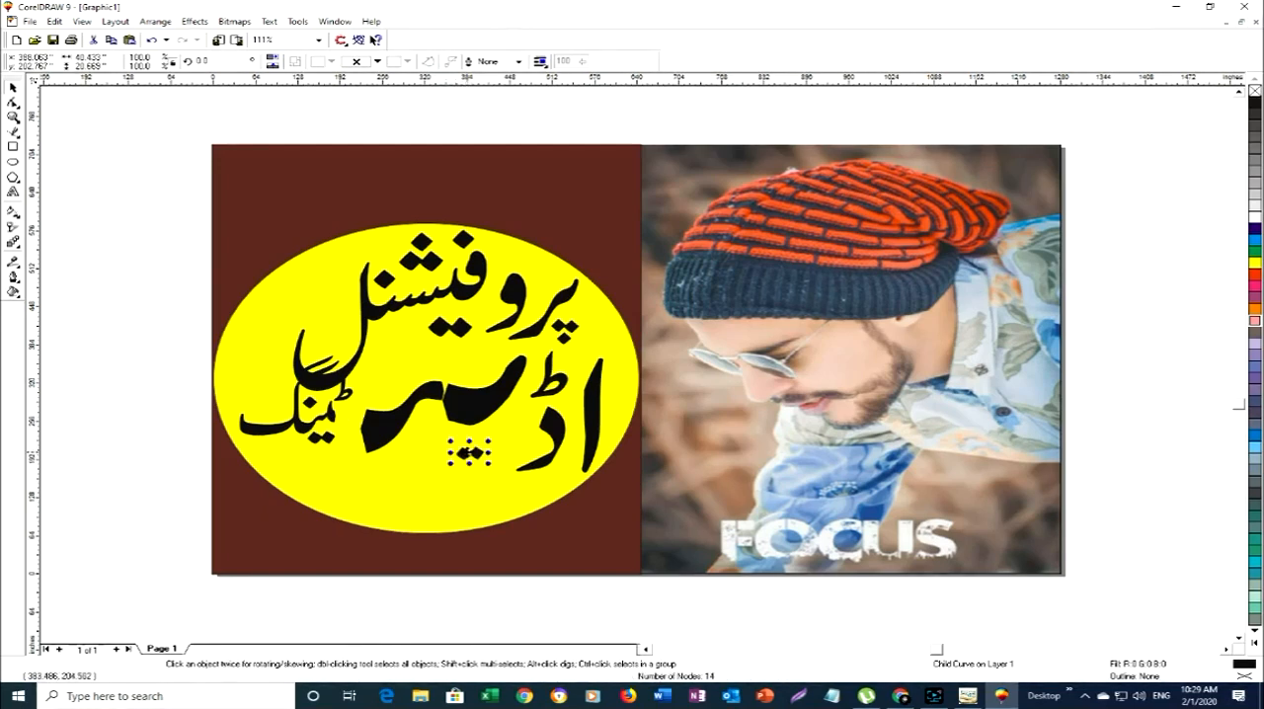
pyautogui.keyDown('ctrl'); pyautogui.click(458, 411); pyautogui.keyUp('ctrl')
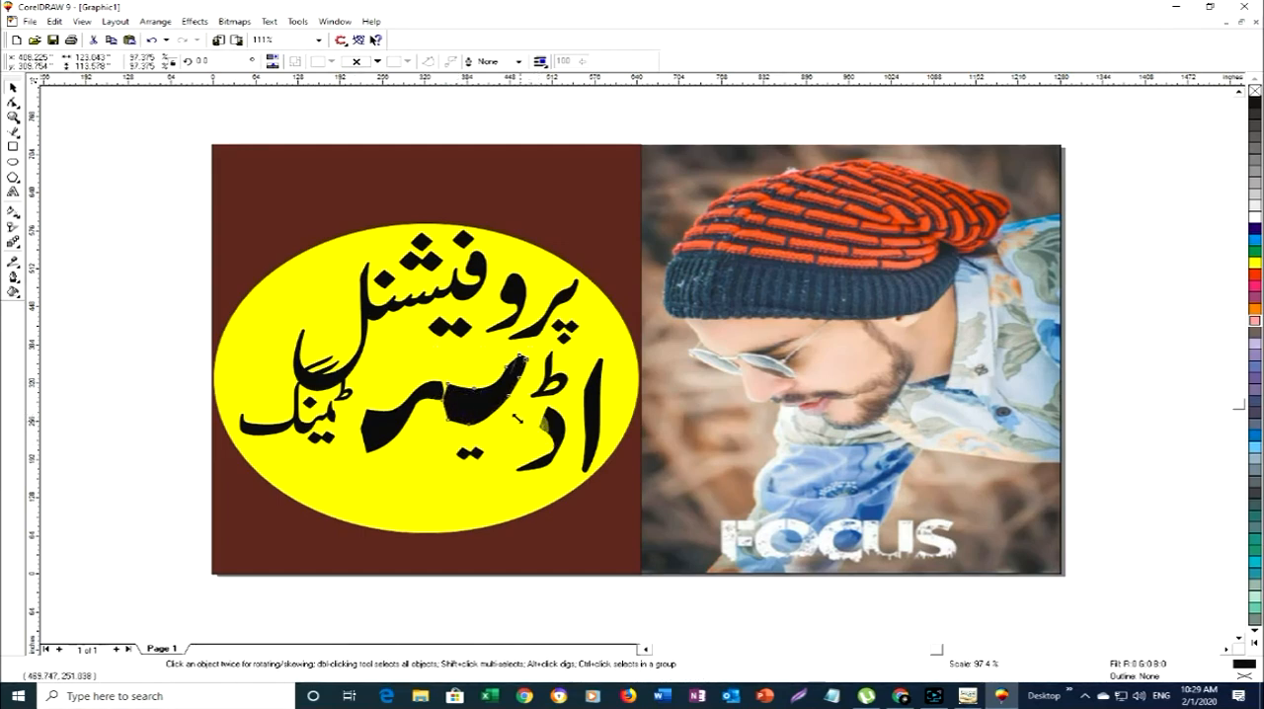
pyautogui.moveTo(531, 427); pyautogui.dragTo(508, 415)
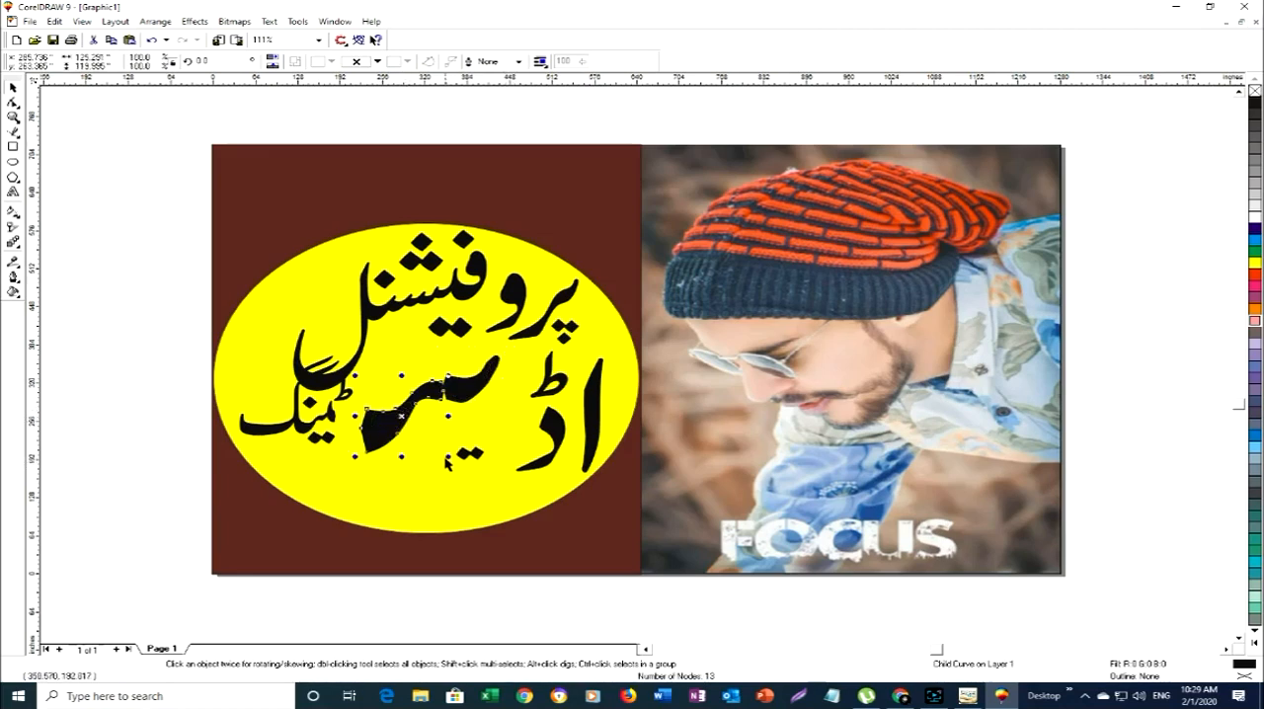
# - Shrink the ٹ stroke to about 103 by 98 inches, then move it and the ی stroke down beside the ڈ
pyautogui.keyDown('ctrl'); pyautogui.click(439, 450); pyautogui.keyUp('ctrl')
pyautogui.moveTo(440, 449); pyautogui.dragTo(432, 443)
pyautogui.click(470, 400)
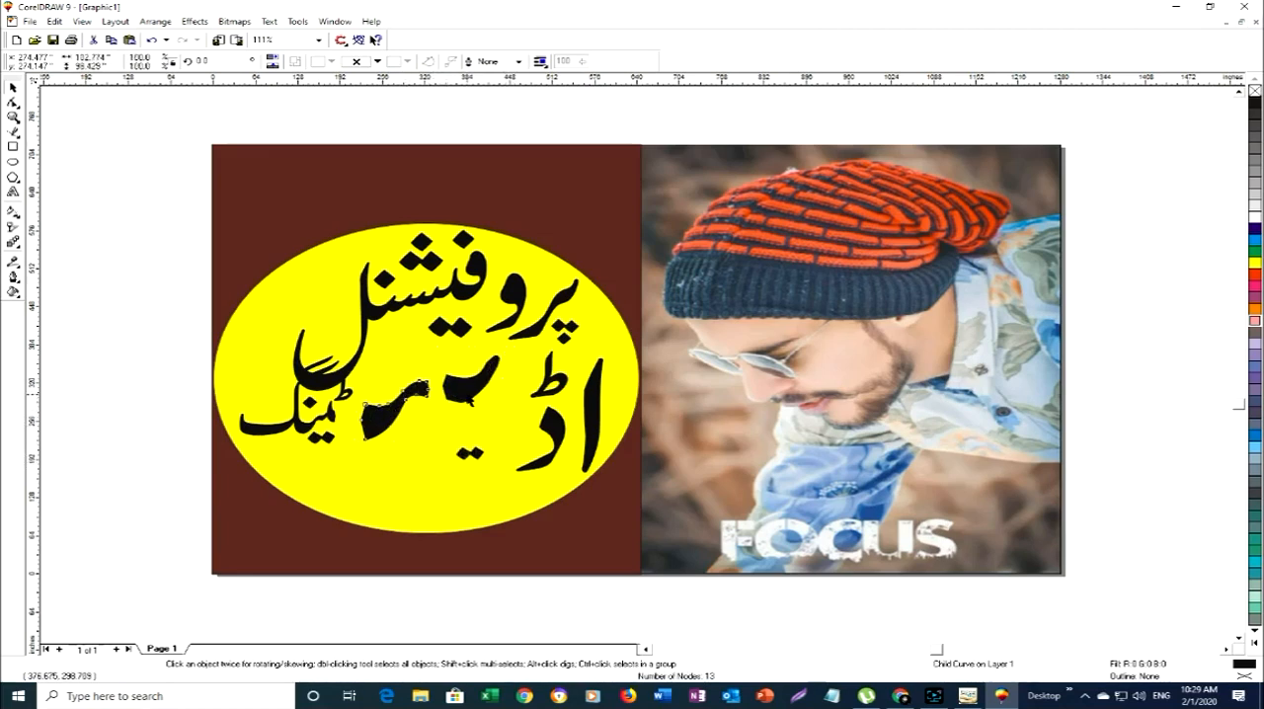
pyautogui.keyDown('ctrl'); pyautogui.click(464, 390); pyautogui.keyUp('ctrl')
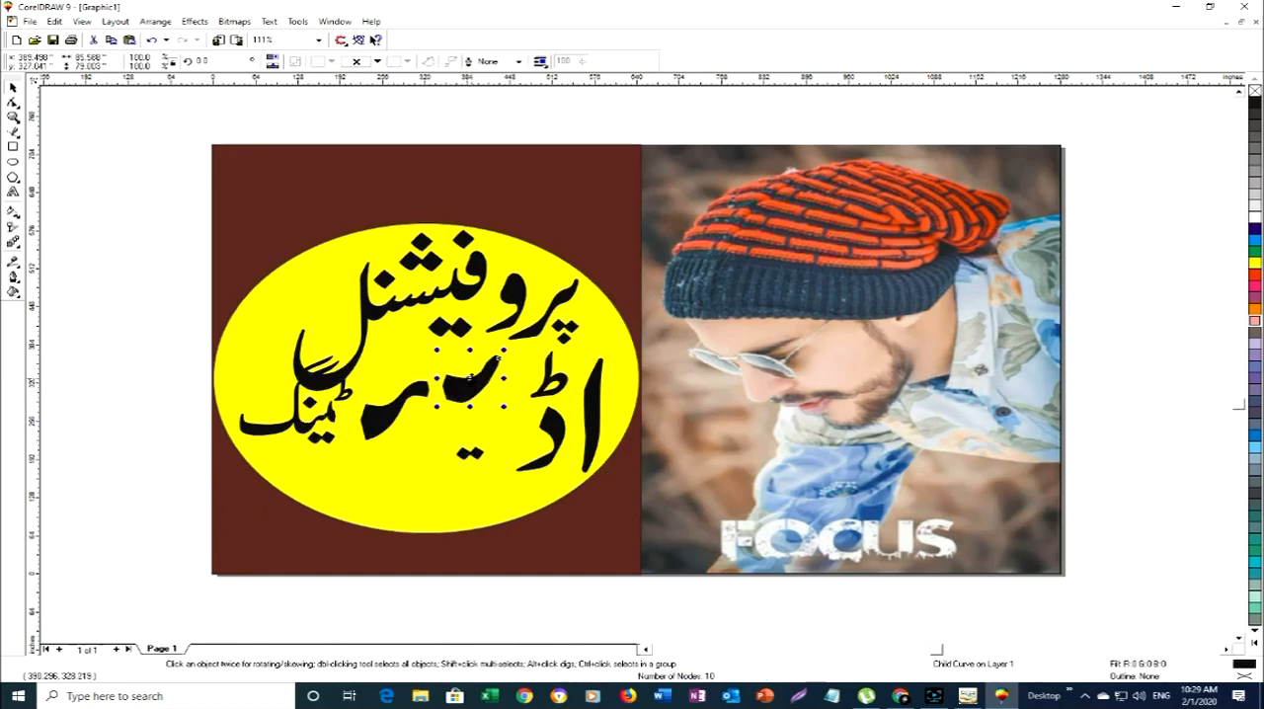
pyautogui.moveTo(474, 382); pyautogui.dragTo(495, 423)
pyautogui.keyDown('ctrl'); pyautogui.click(385, 417); pyautogui.keyUp('ctrl')
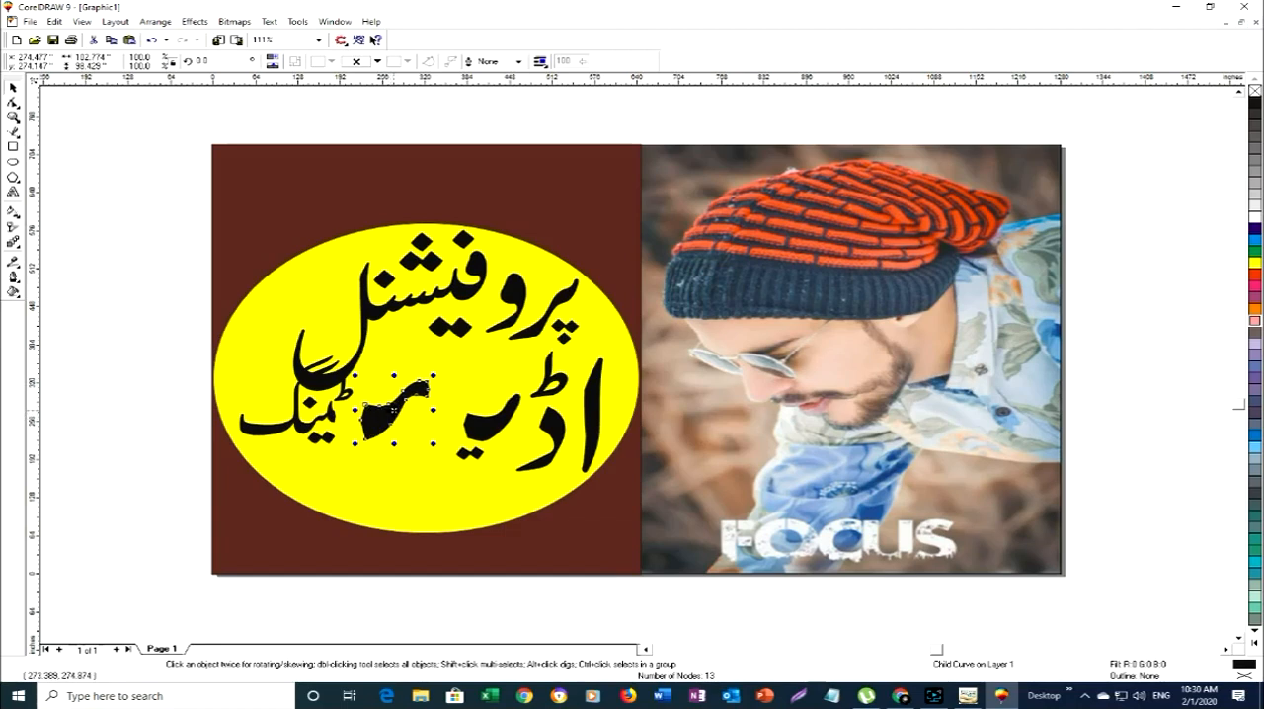
pyautogui.moveTo(393, 410); pyautogui.dragTo(446, 440)
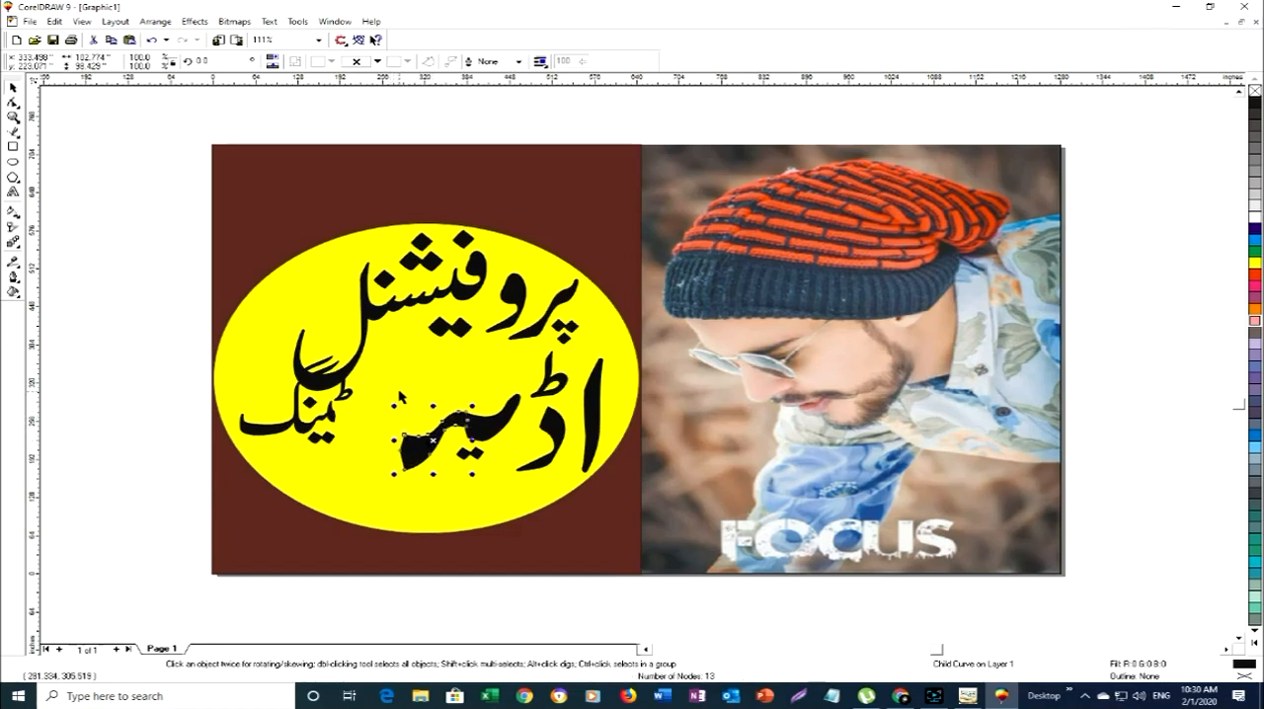
# - Enlarge the next strokes of یٹینگ and extend the word leftward, placing the last one, about 84 by 81 inches, at about 190, 168 inches
pyautogui.click(340, 424)
pyautogui.keyDown('ctrl'); pyautogui.click(331, 414); pyautogui.keyUp('ctrl')
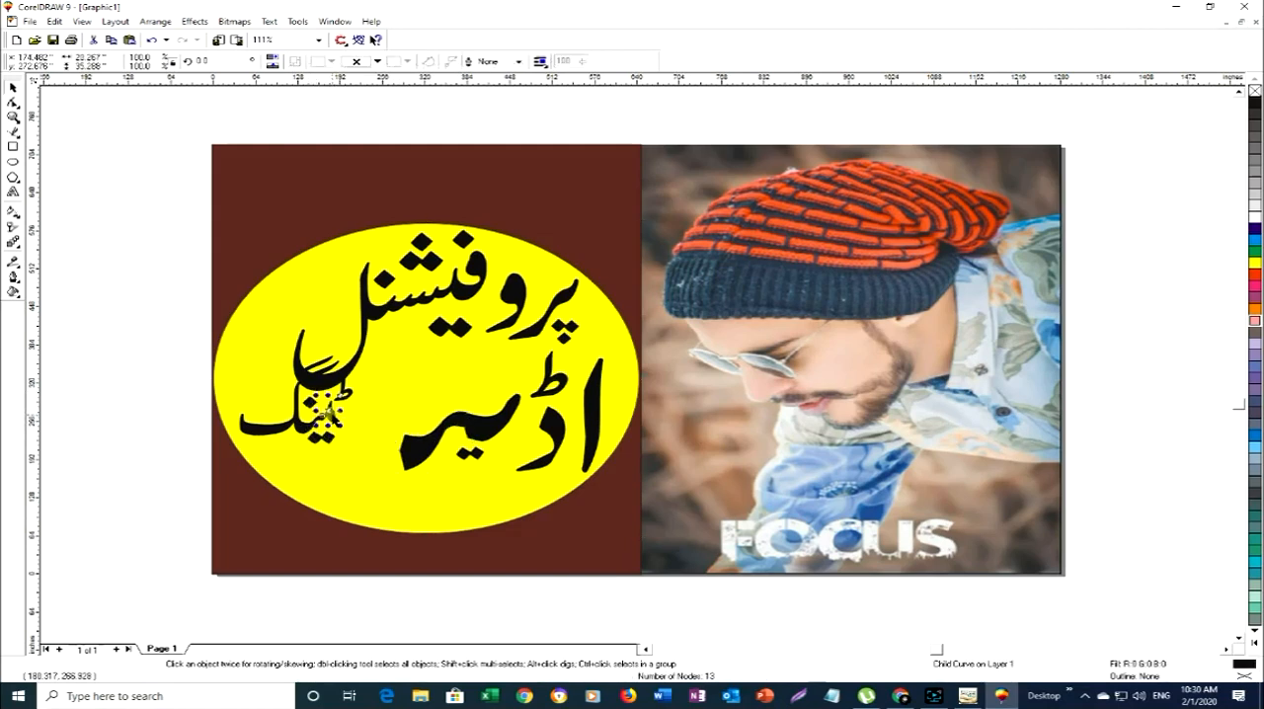
pyautogui.moveTo(341, 426); pyautogui.dragTo(338, 473)
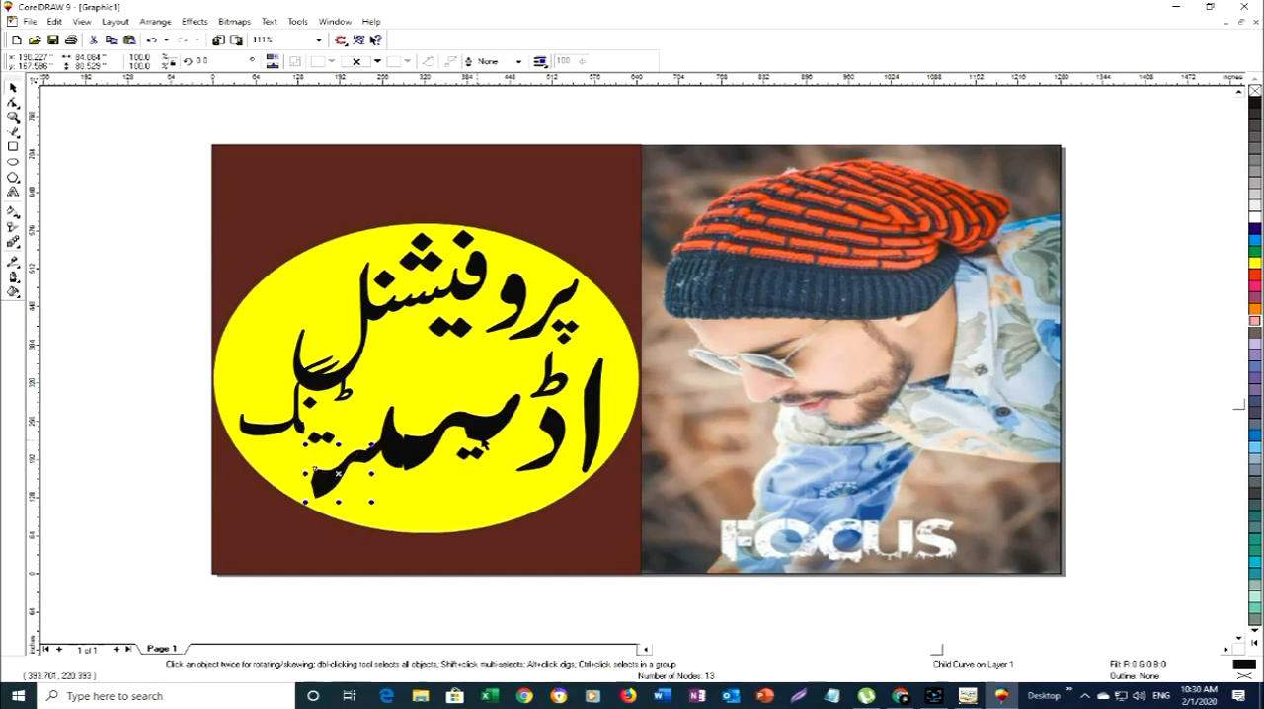
# - Delete the ا, the ڈ, all enlarged strokes of یٹینگ and the pair of dots beneath them
pyautogui.click(489, 427)
pyautogui.press('Delete')
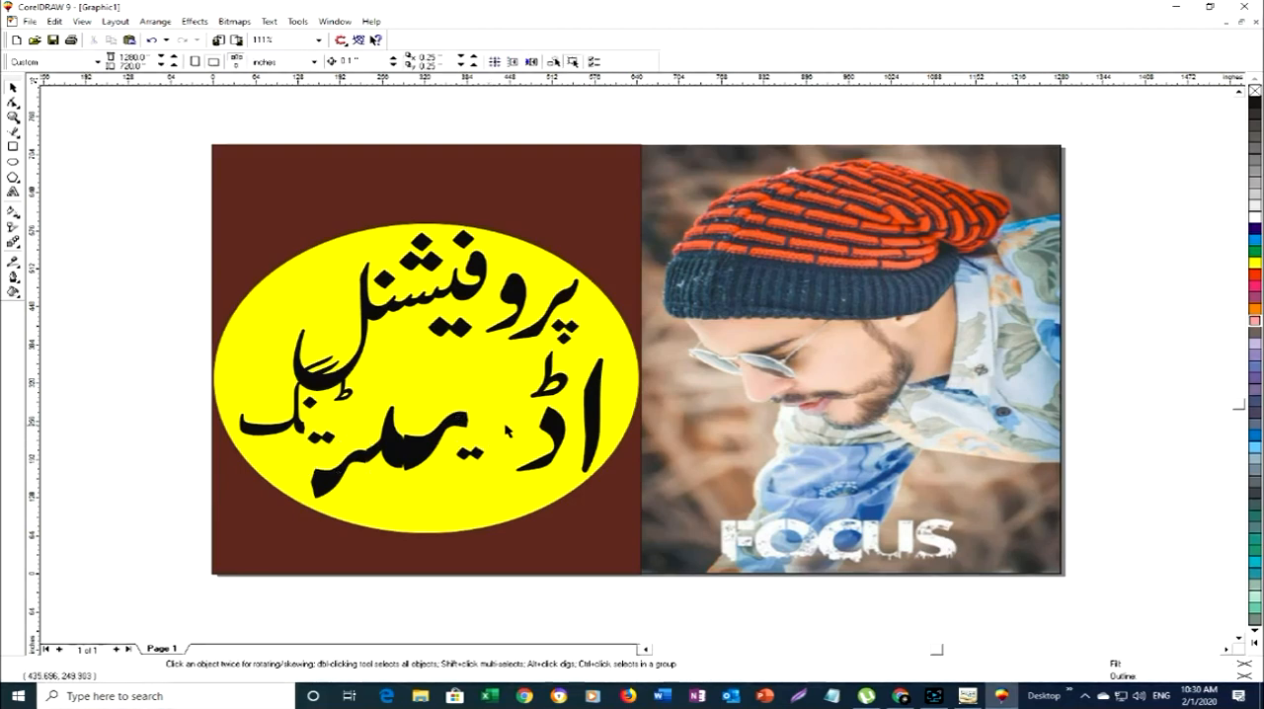
pyautogui.click(546, 424)
pyautogui.press('Delete')
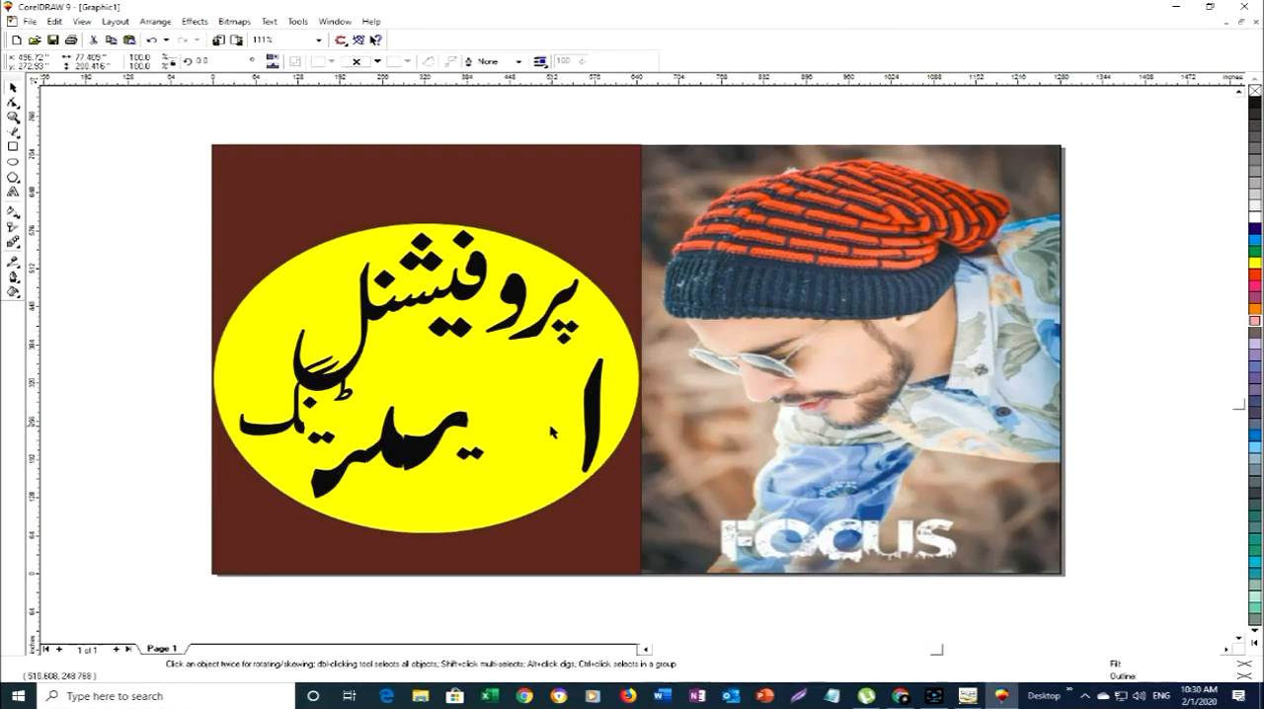
pyautogui.click(593, 424)
pyautogui.press('Delete')
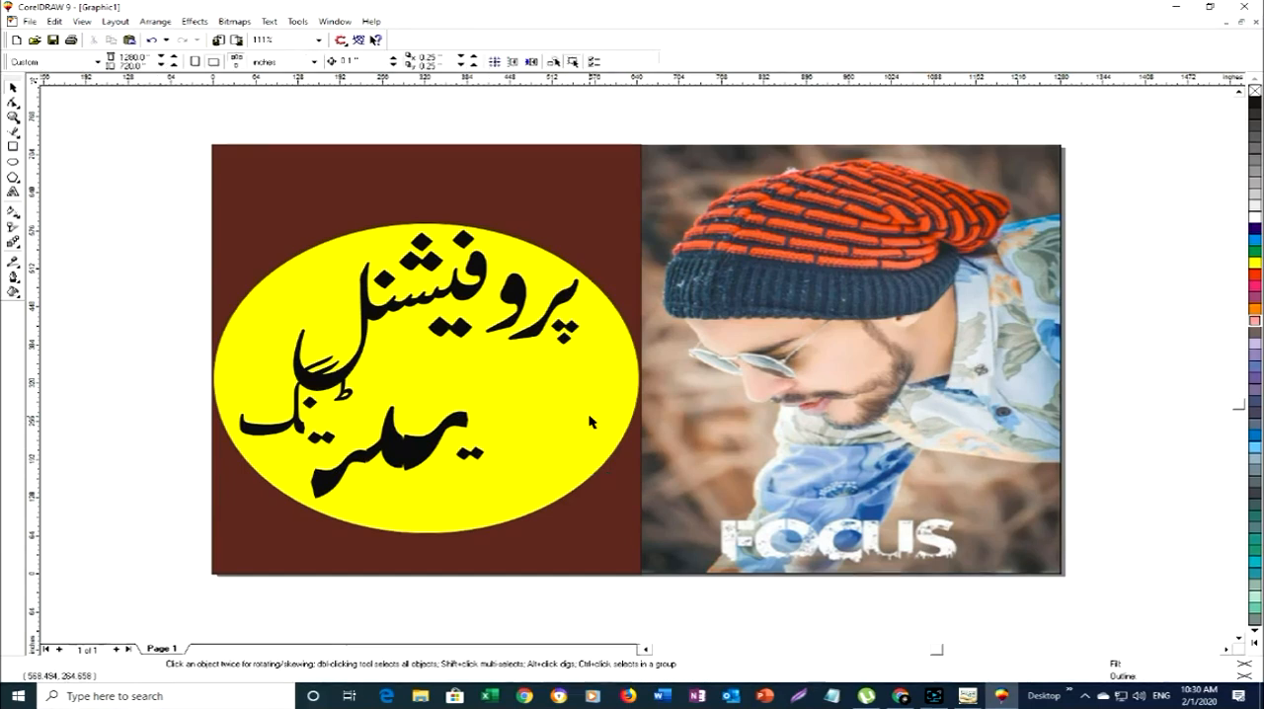
pyautogui.click(482, 427)
pyautogui.press('Delete')
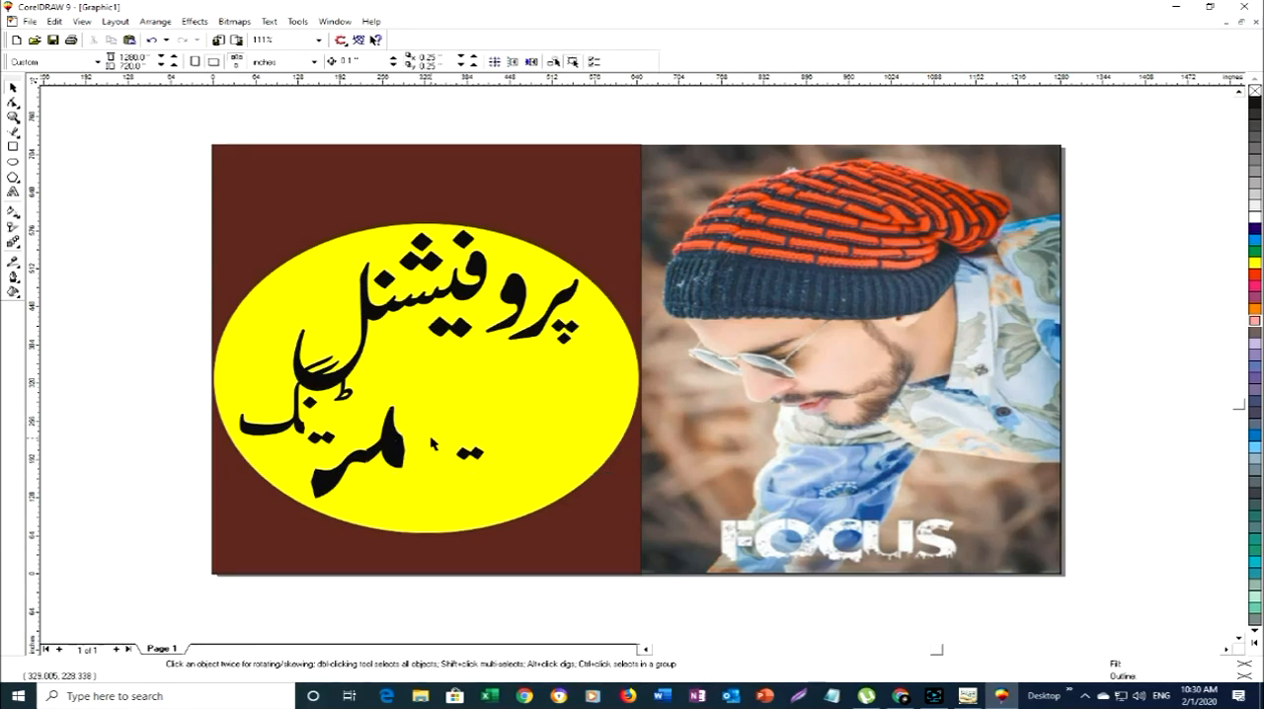
pyautogui.press('Delete')
pyautogui.keyDown('ctrl'); pyautogui.click(341, 466); pyautogui.keyUp('ctrl')
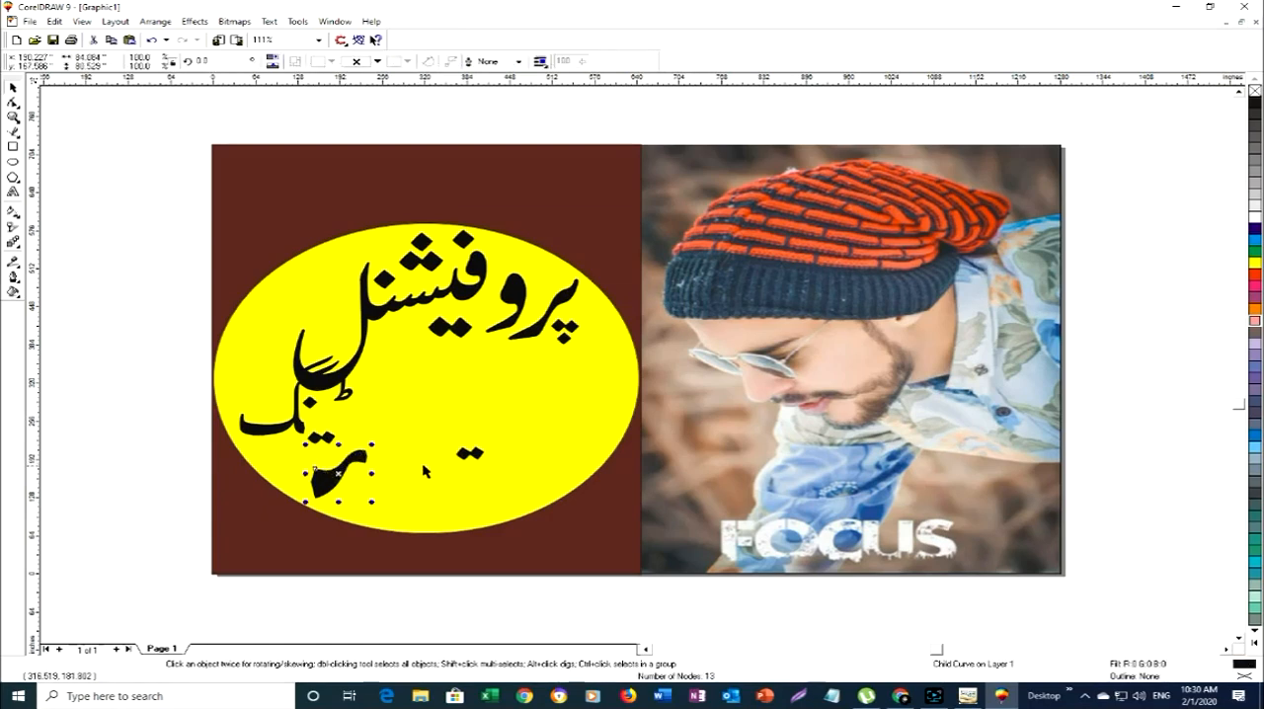
pyautogui.press('Delete')
pyautogui.click(478, 457)
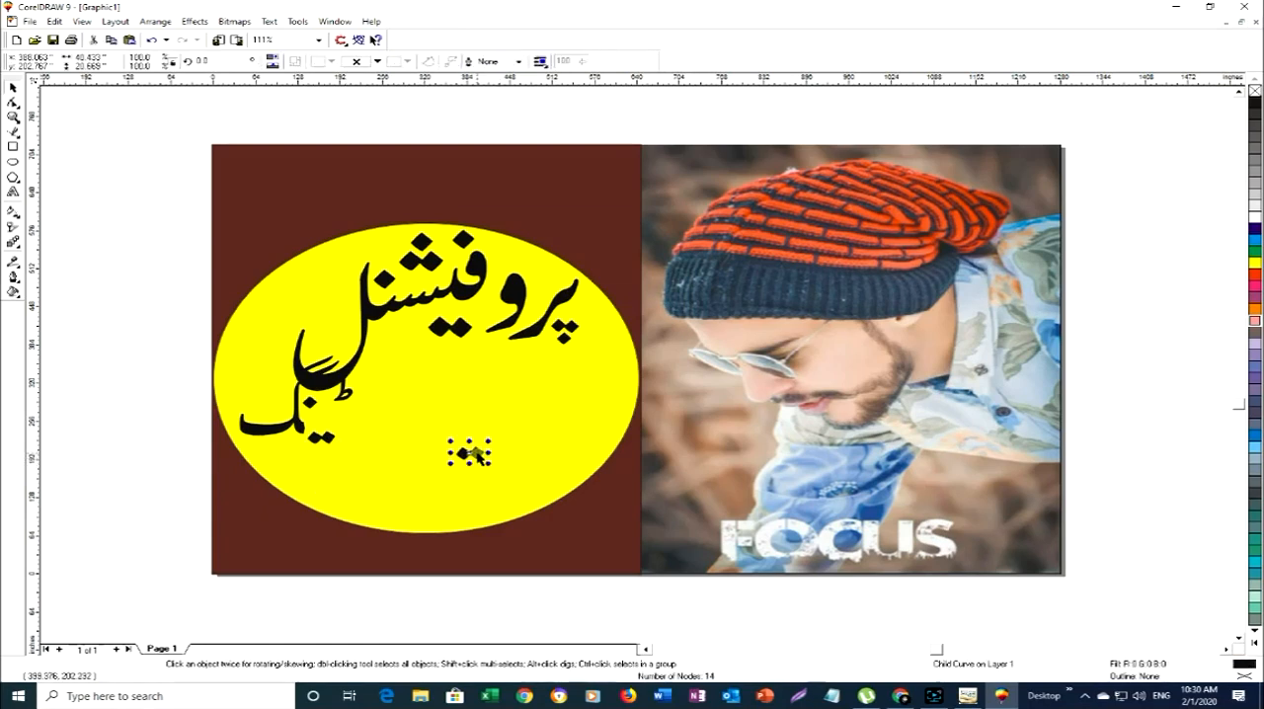
pyautogui.press('Delete')
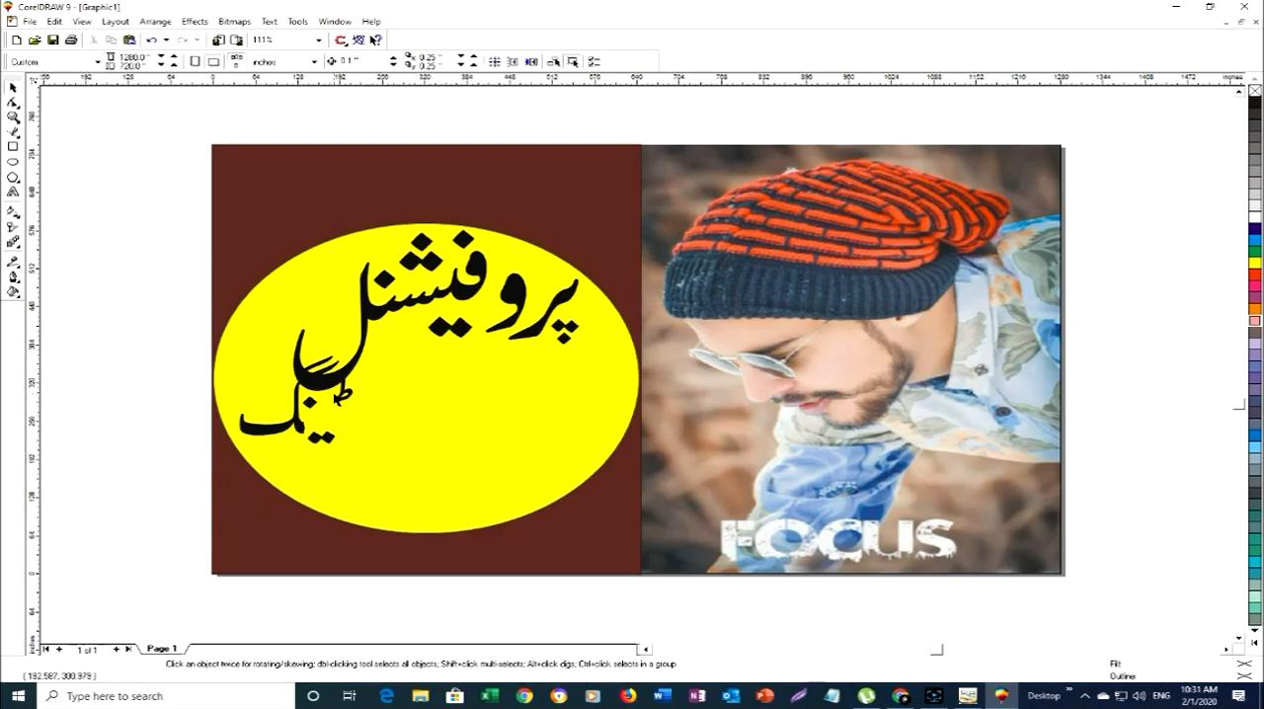
# - Delete the remaining small strokes and dots of یٹینگ, keeping only پروفیشنل on the ellipse
pyautogui.keyDown('ctrl'); pyautogui.click(346, 395); pyautogui.keyUp('ctrl')
pyautogui.press('Delete')
pyautogui.keyDown('ctrl'); pyautogui.click(301, 428); pyautogui.keyUp('ctrl')
pyautogui.press('Delete')
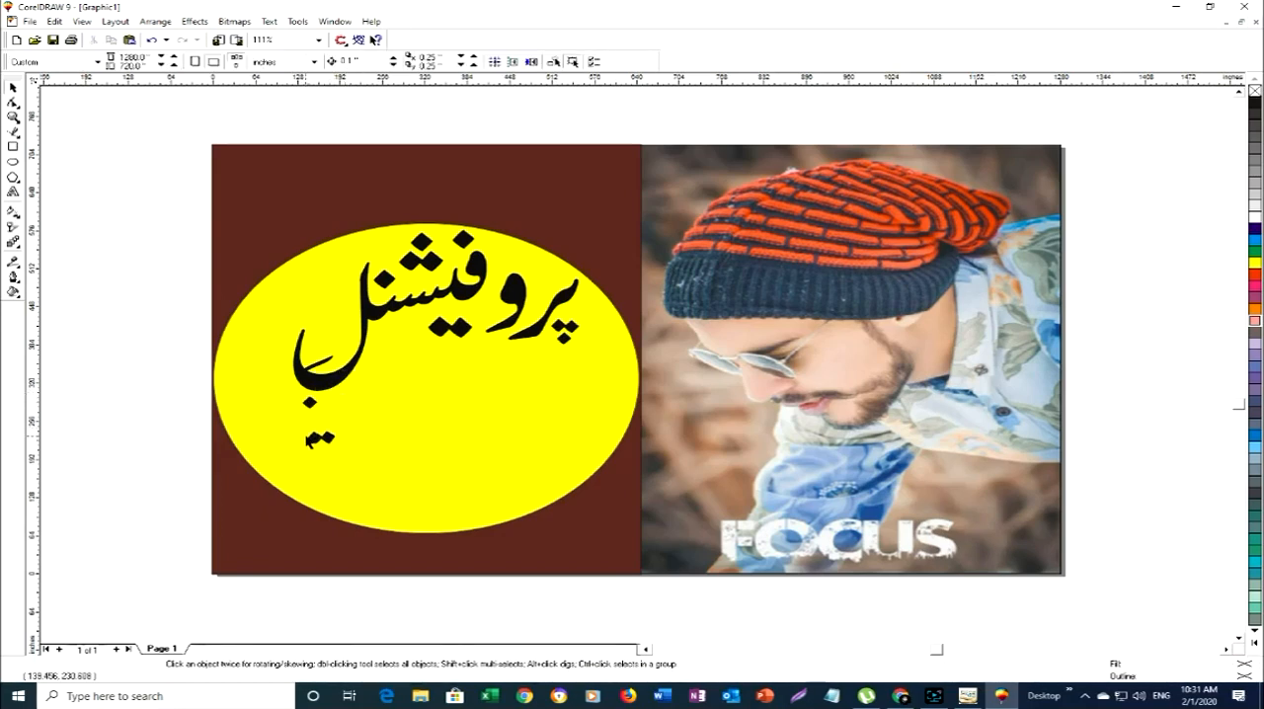
pyautogui.keyDown('ctrl'); pyautogui.click(306, 404); pyautogui.keyUp('ctrl')
pyautogui.press('Delete')
pyautogui.keyDown('ctrl'); pyautogui.click(326, 366); pyautogui.keyUp('ctrl')
pyautogui.press('Delete')
pyautogui.keyDown('ctrl'); pyautogui.click(321, 437); pyautogui.keyUp('ctrl')
pyautogui.press('Delete')
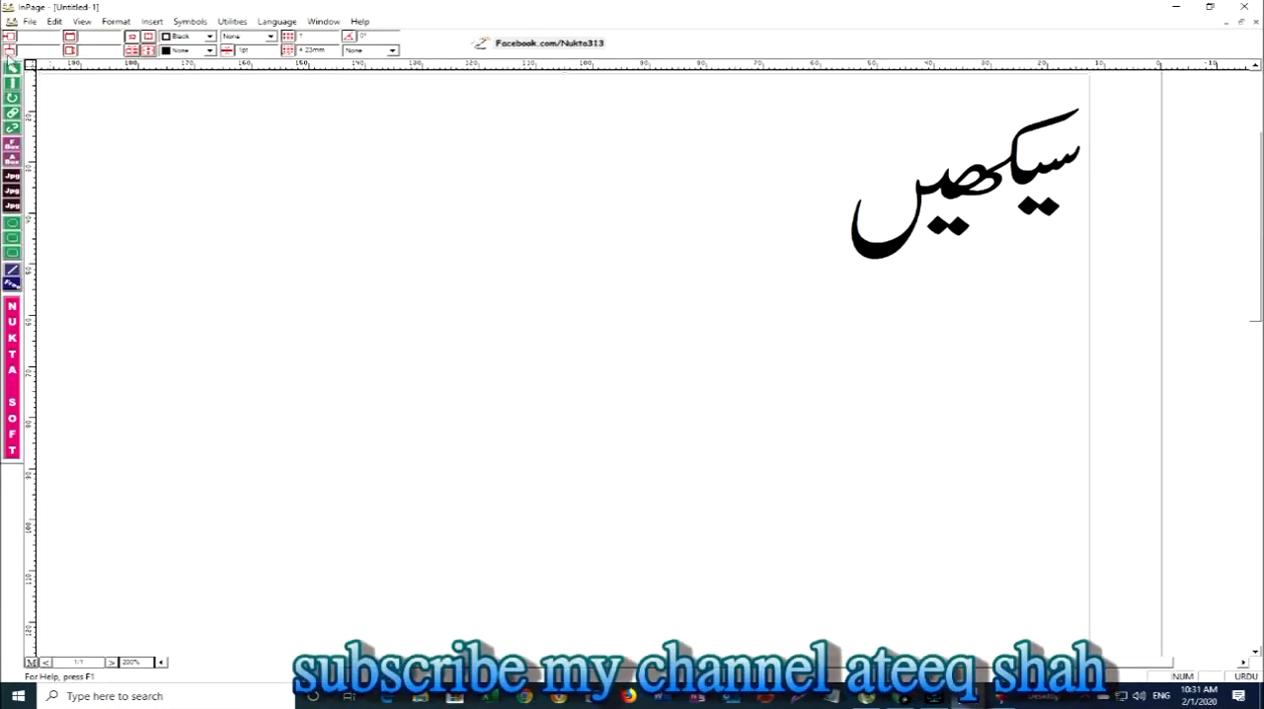
# - Switch to InPage and open the document finel from the Compressed folder
pyautogui.click(27, 22)
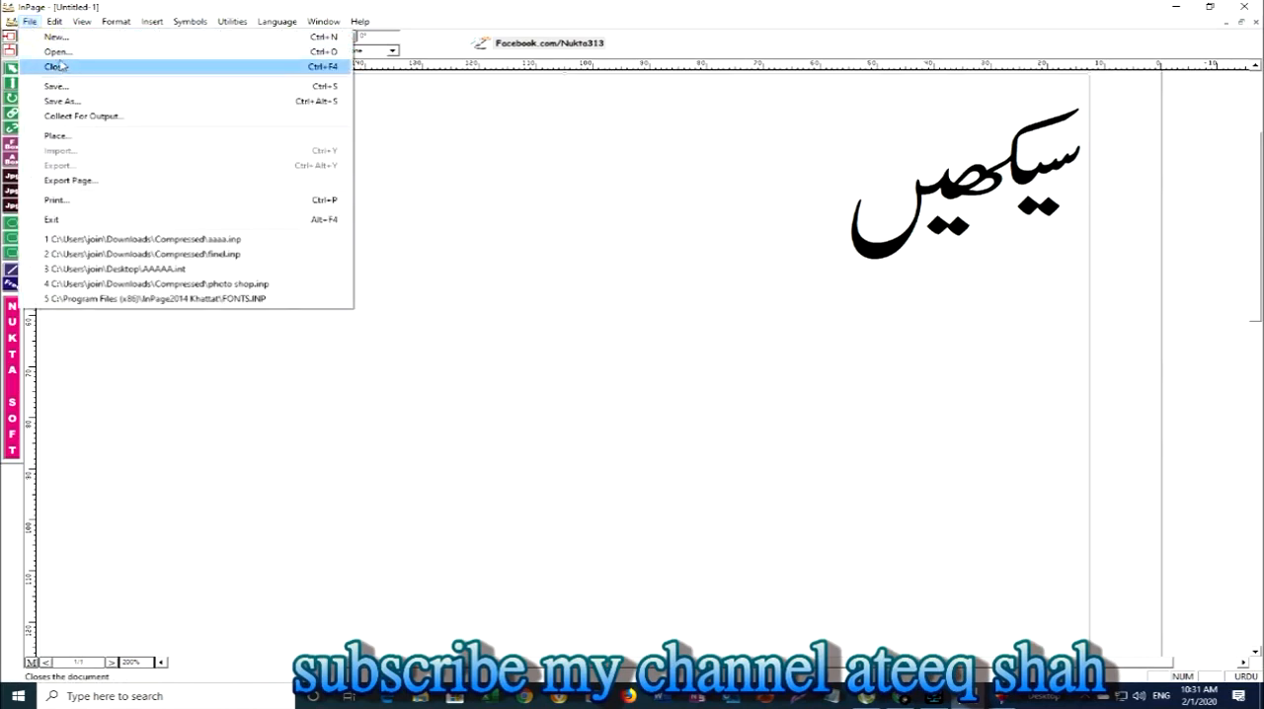
pyautogui.click(69, 62)
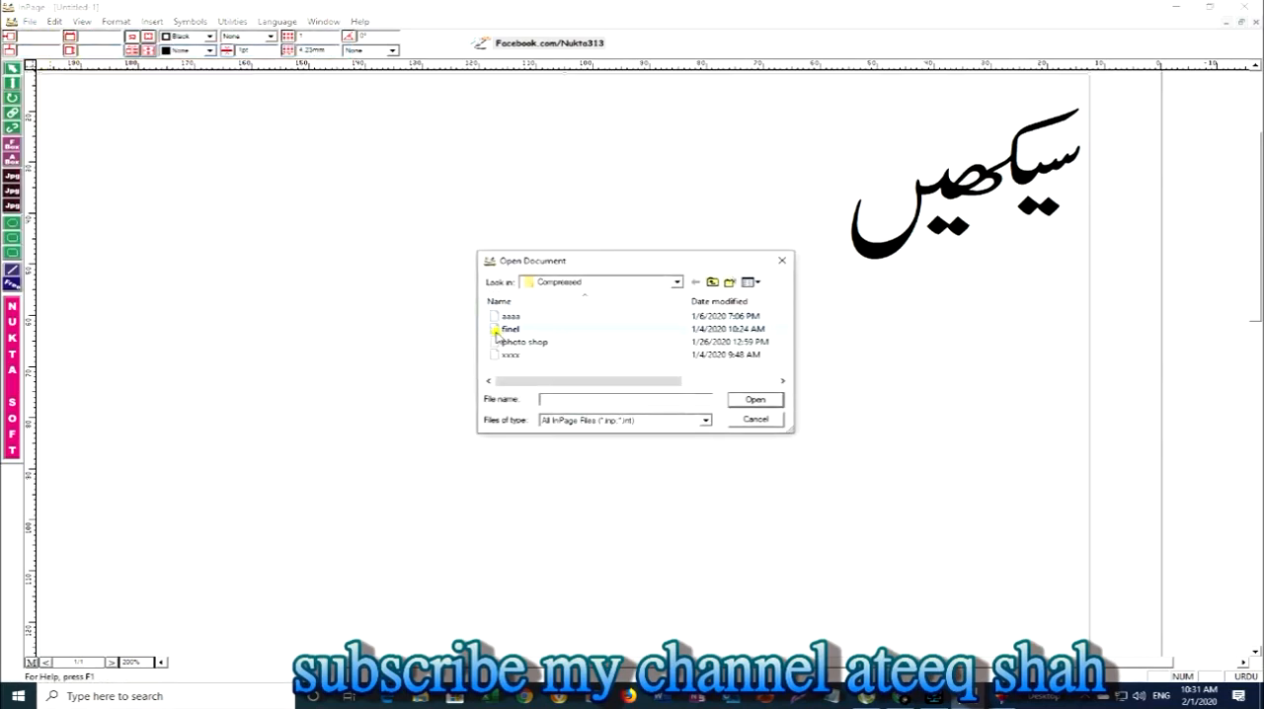
pyautogui.doubleClick(505, 330)
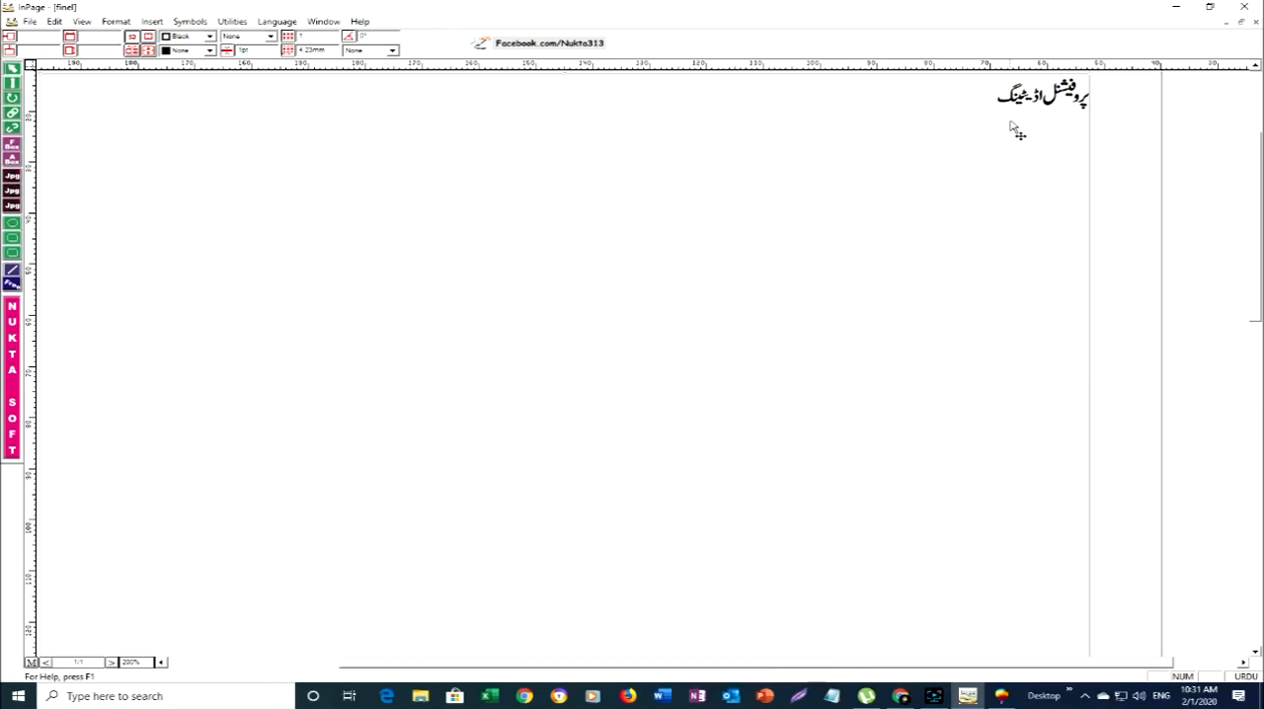
# - Delete the word پروفیشنل from the text line and copy the remaining word اڈیٹینگ
pyautogui.click(13, 84)
pyautogui.doubleClick(1047, 98)
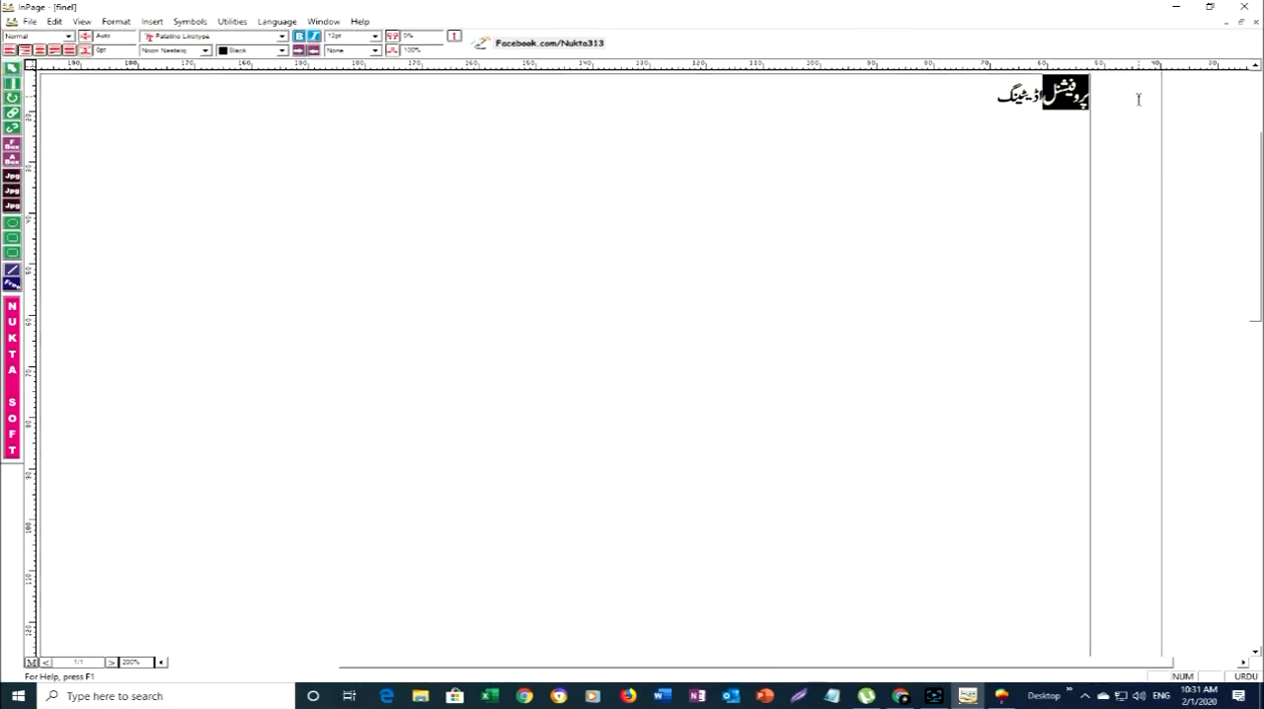
pyautogui.press('BackSpace')
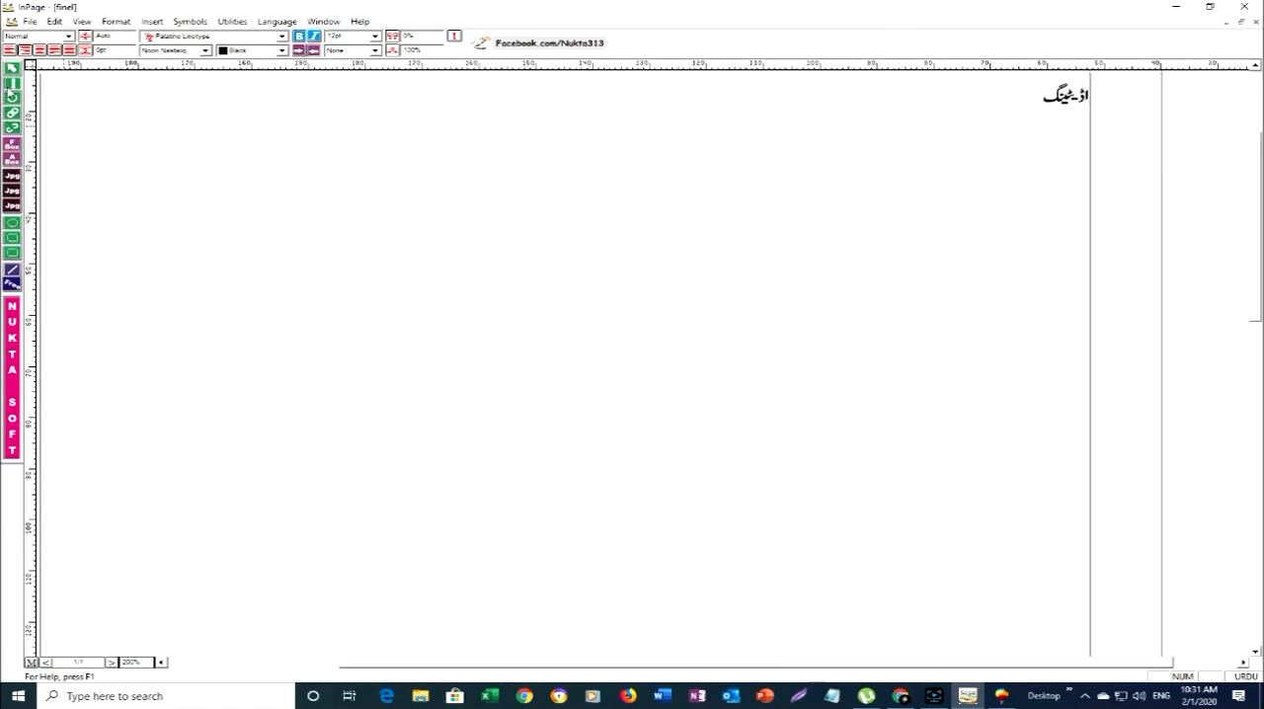
pyautogui.click(11, 68)
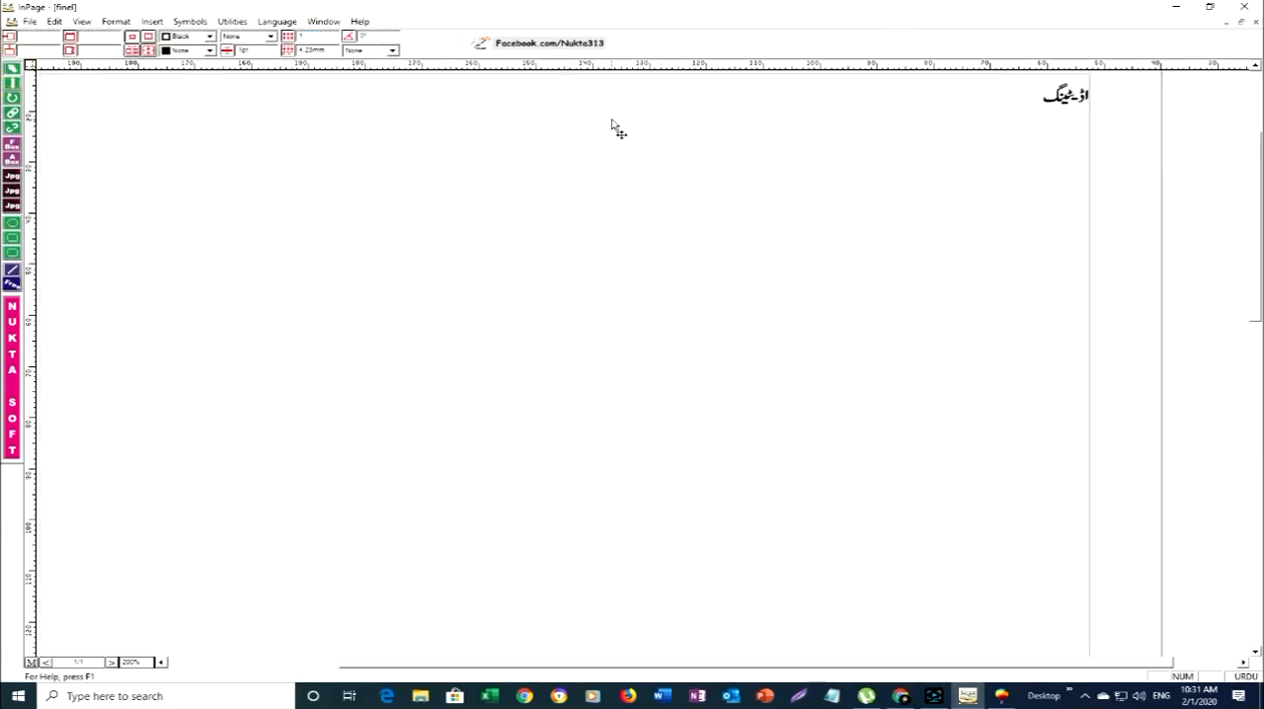
# - Switch to CorelDRAW, paste اڈیٹینگ, enlarge it to about 307 by 162 inches and place it below پروفیشنل at about 283, 250 inches
pyautogui.click(1002, 695)
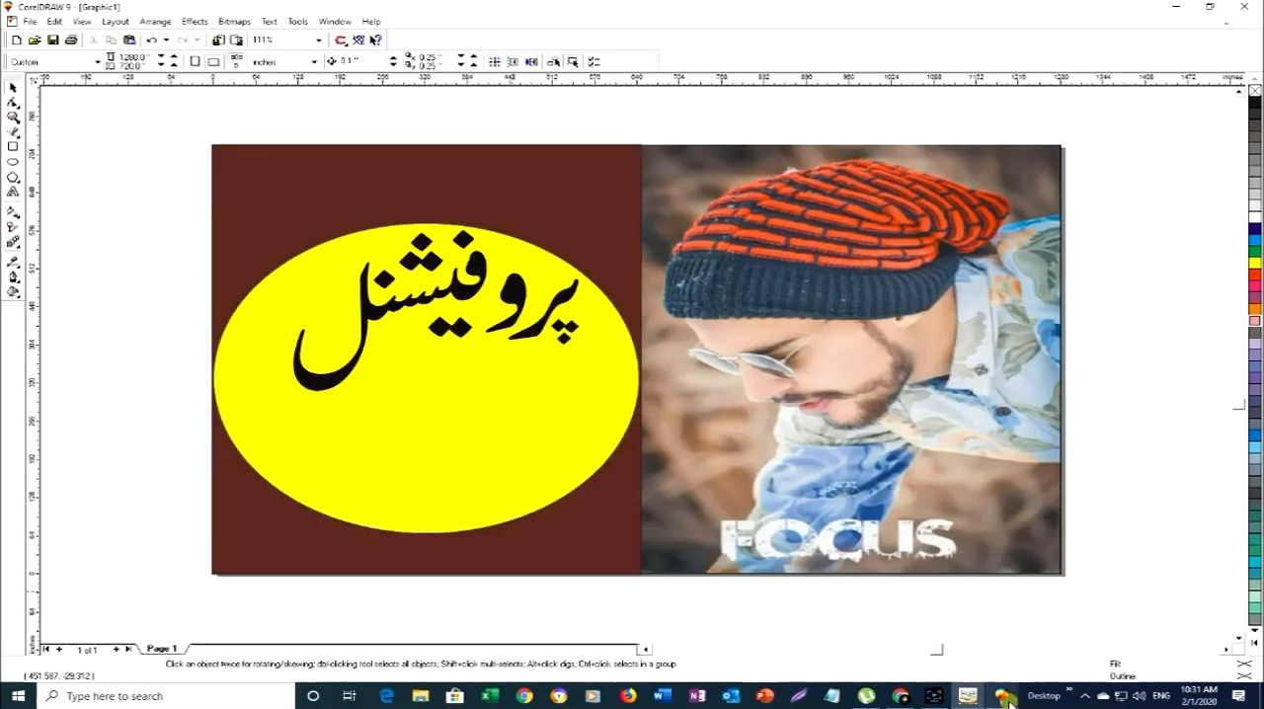
pyautogui.click(440, 458)
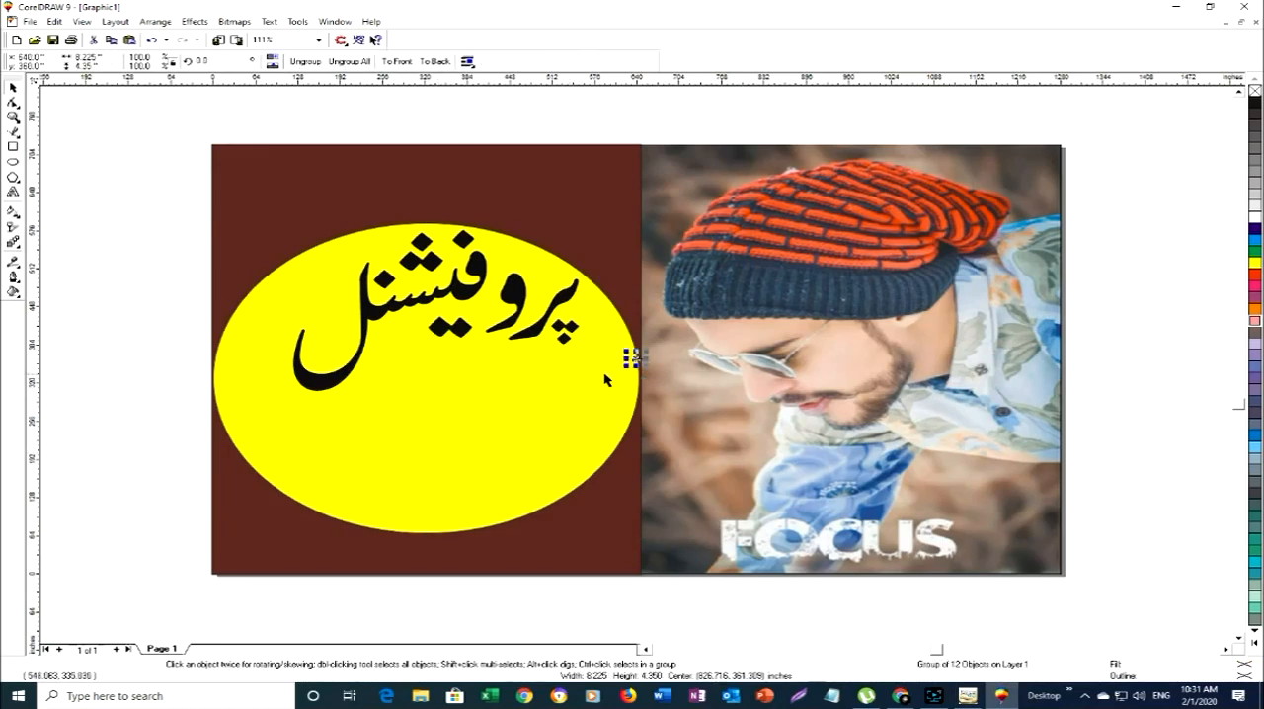
pyautogui.hotkey('ctrl', 'v')
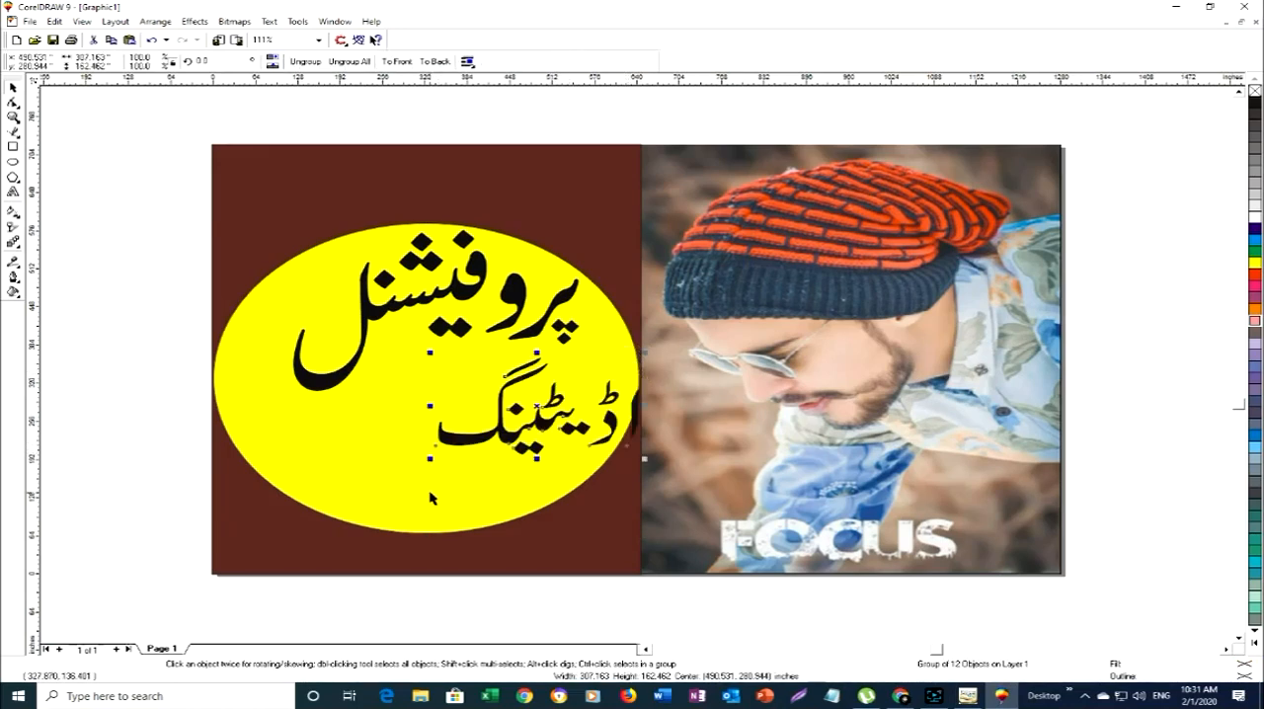
pyautogui.moveTo(506, 407); pyautogui.dragTo(391, 427)
pyautogui.click(391, 427)
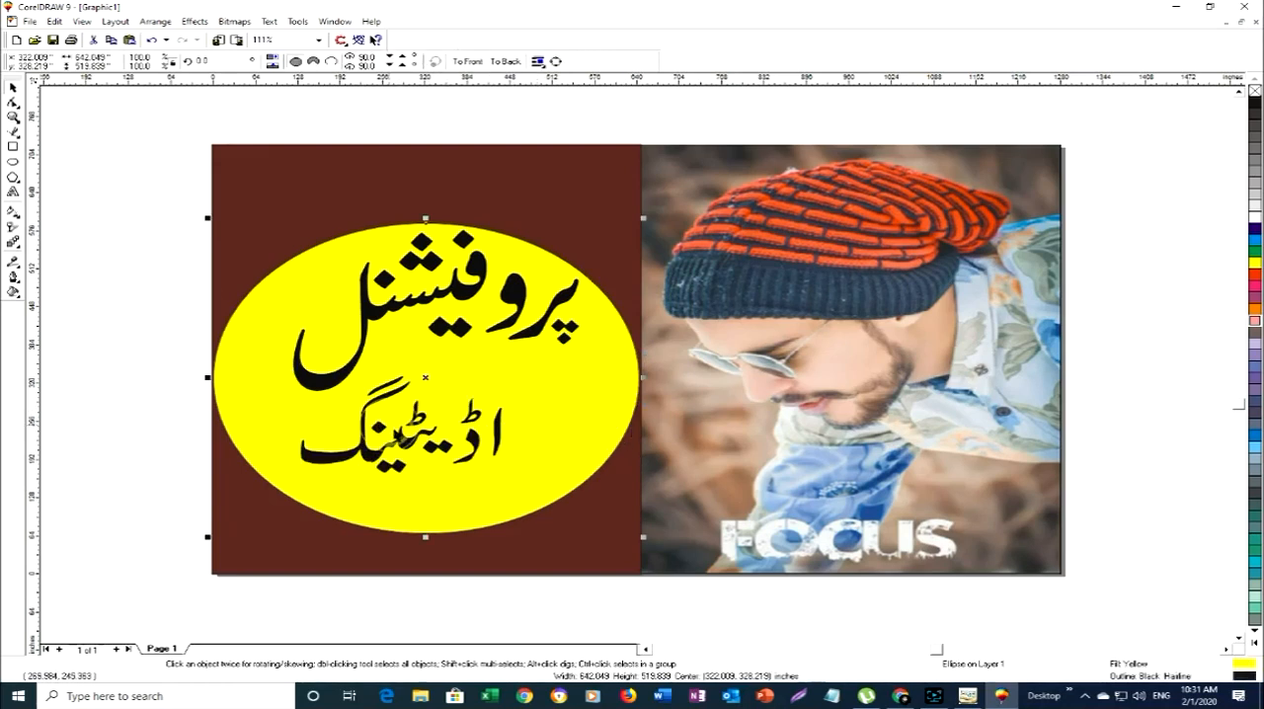
# - Enlarge اڈیٹینگ to about 465 by 246 inches and center it beneath پروفیشنل inside the ellipse
pyautogui.click(400, 439)
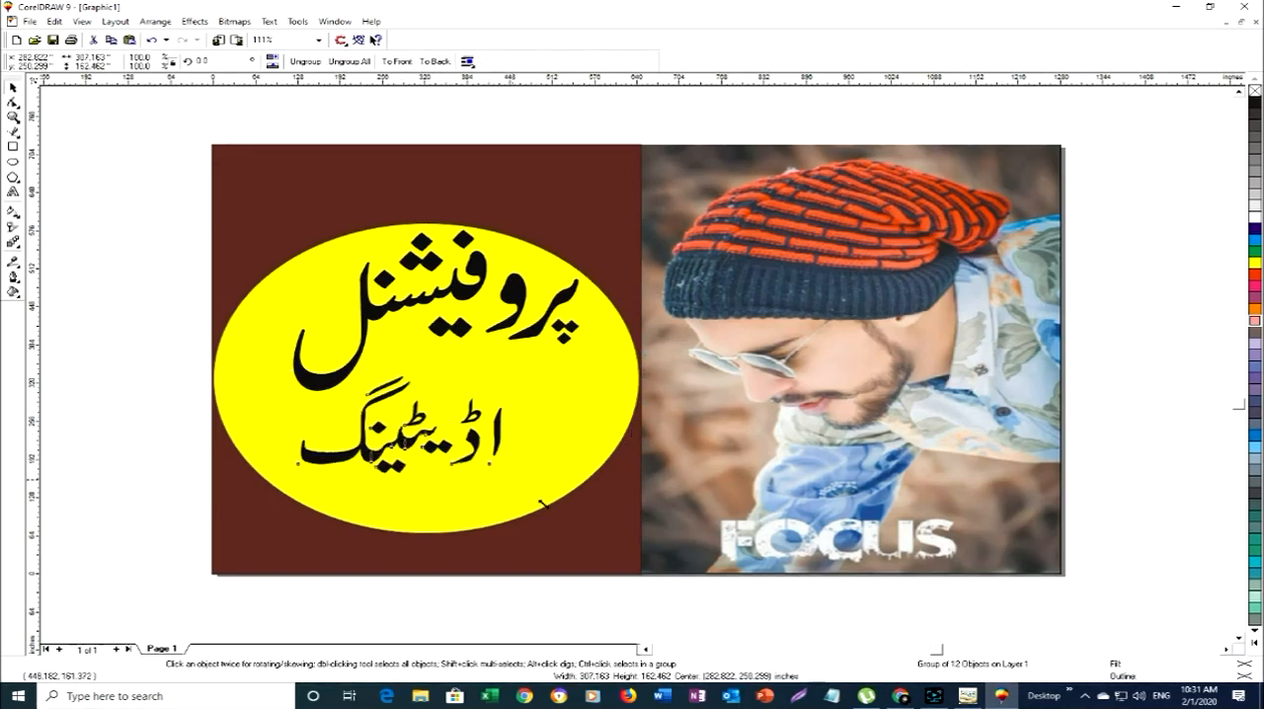
pyautogui.moveTo(541, 504); pyautogui.dragTo(584, 524)
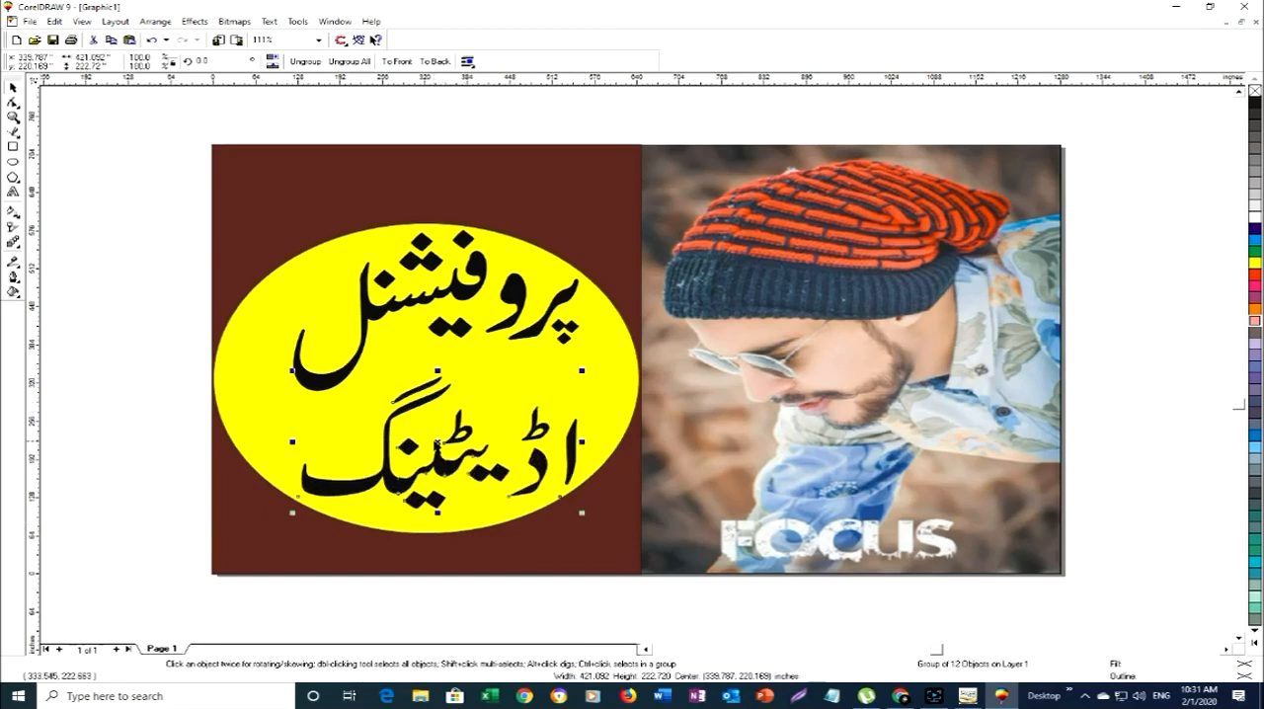
pyautogui.moveTo(438, 442); pyautogui.dragTo(424, 414)
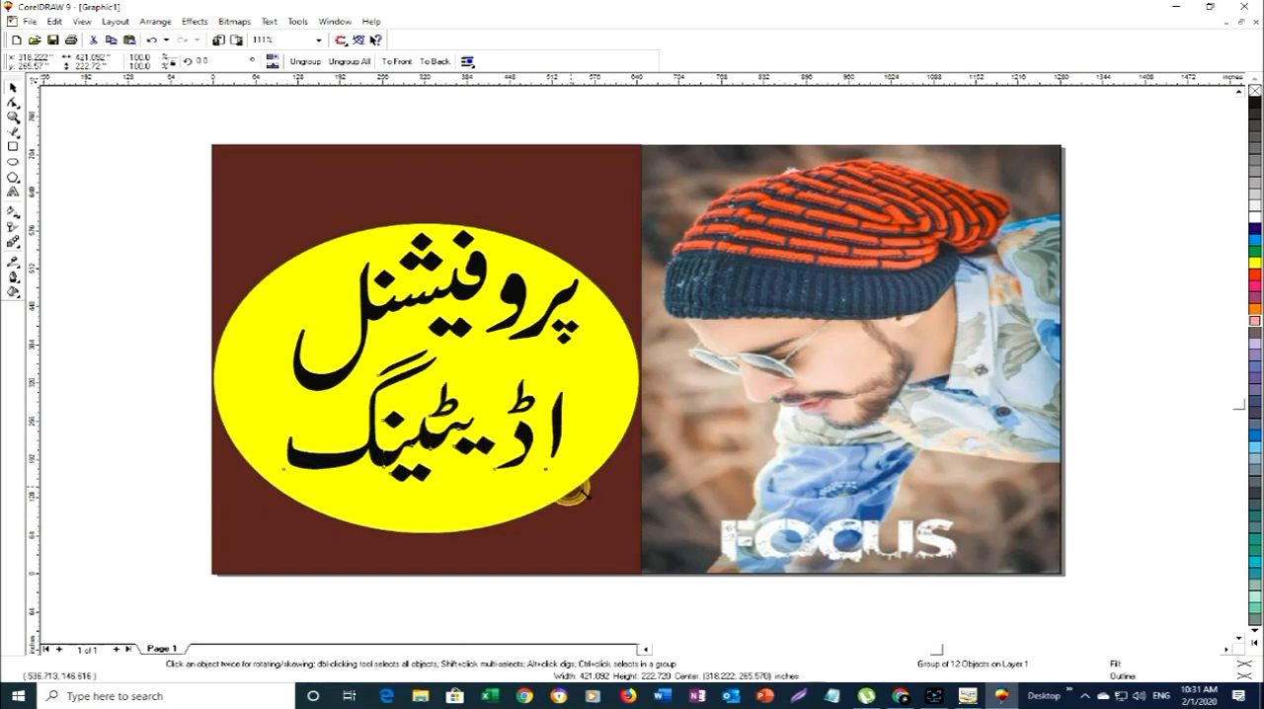
pyautogui.moveTo(568, 485); pyautogui.dragTo(596, 501)
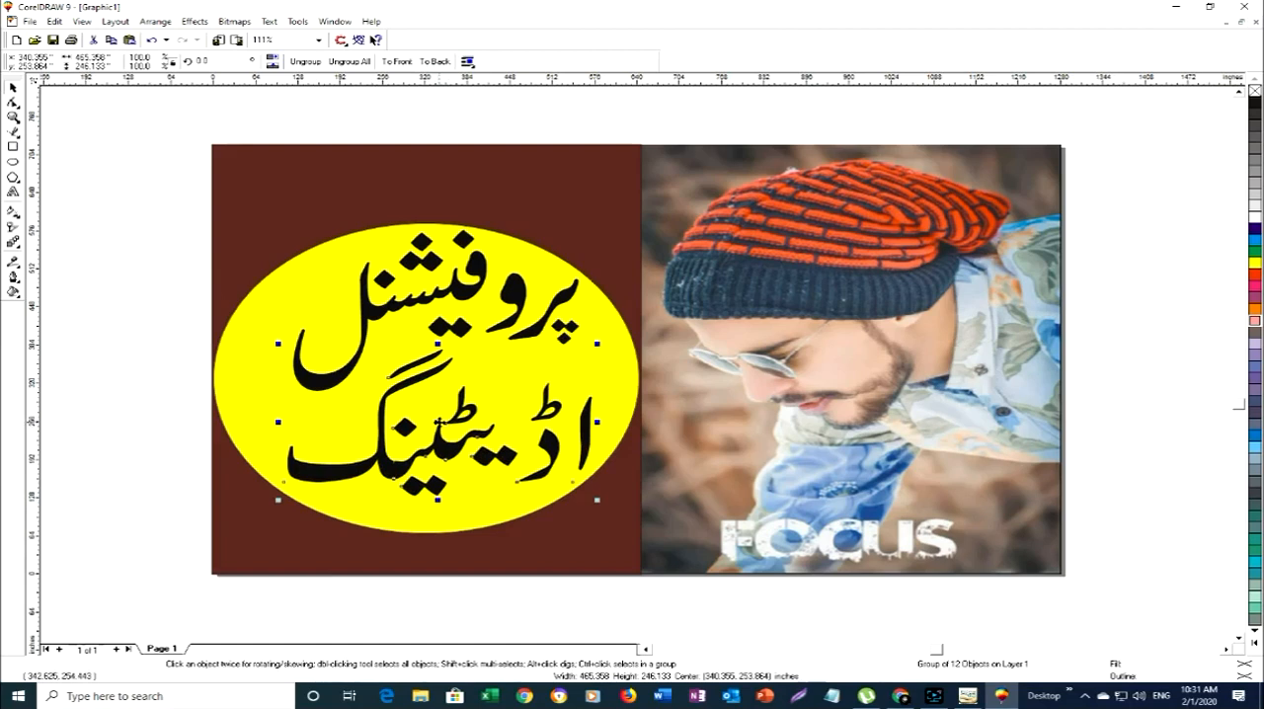
pyautogui.moveTo(437, 422)
pyautogui.mouseDown()
pyautogui.moveTo(404, 406)
pyautogui.moveTo(460, 419)
pyautogui.mouseUp()
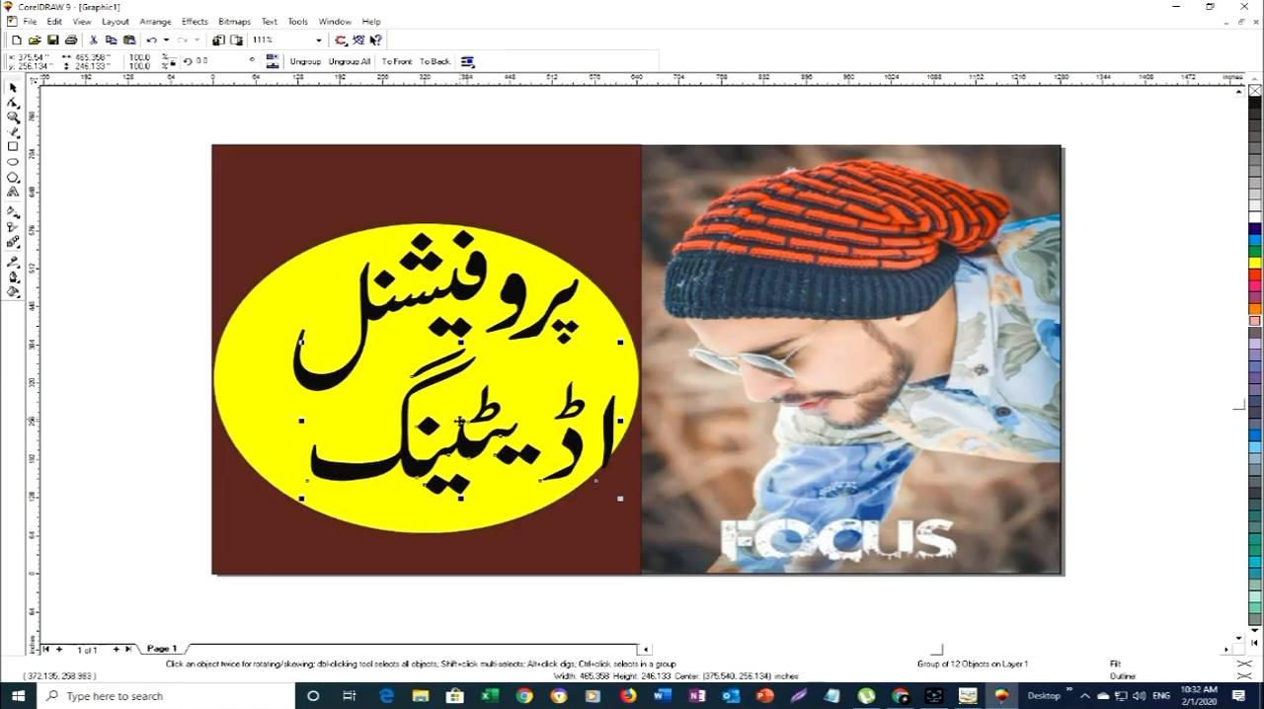
pyautogui.moveTo(460, 423); pyautogui.dragTo(431, 423)
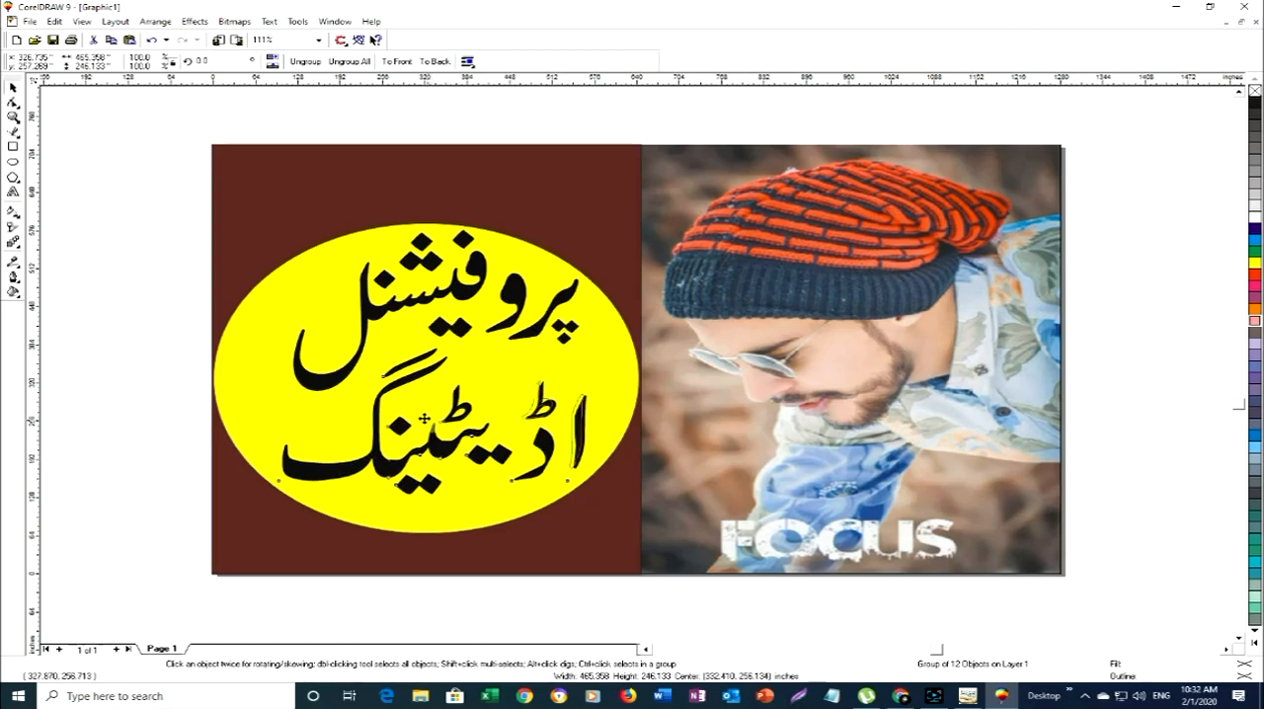
pyautogui.moveTo(435, 421); pyautogui.dragTo(424, 419)
# - Move the yellow ellipse up to the brown panel's top edge and place پروفیشنل on it at about 321, 551 inches
pyautogui.click(469, 498)
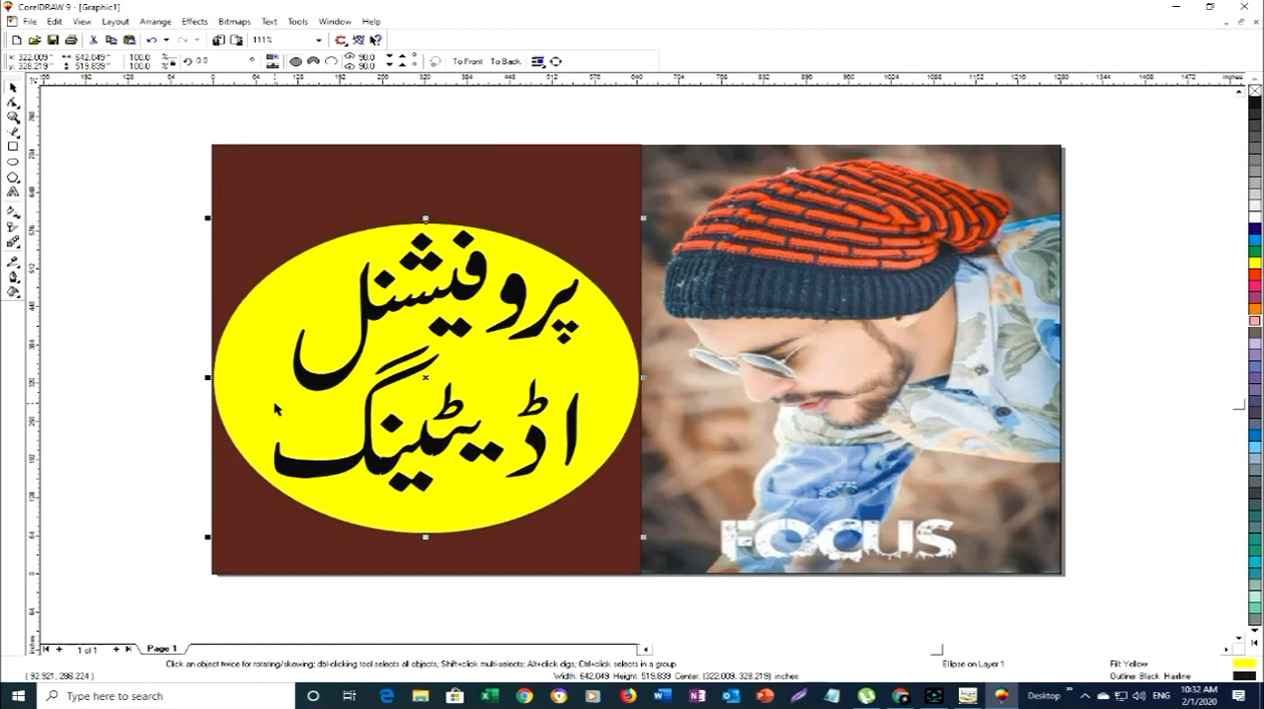
pyautogui.click(300, 400)
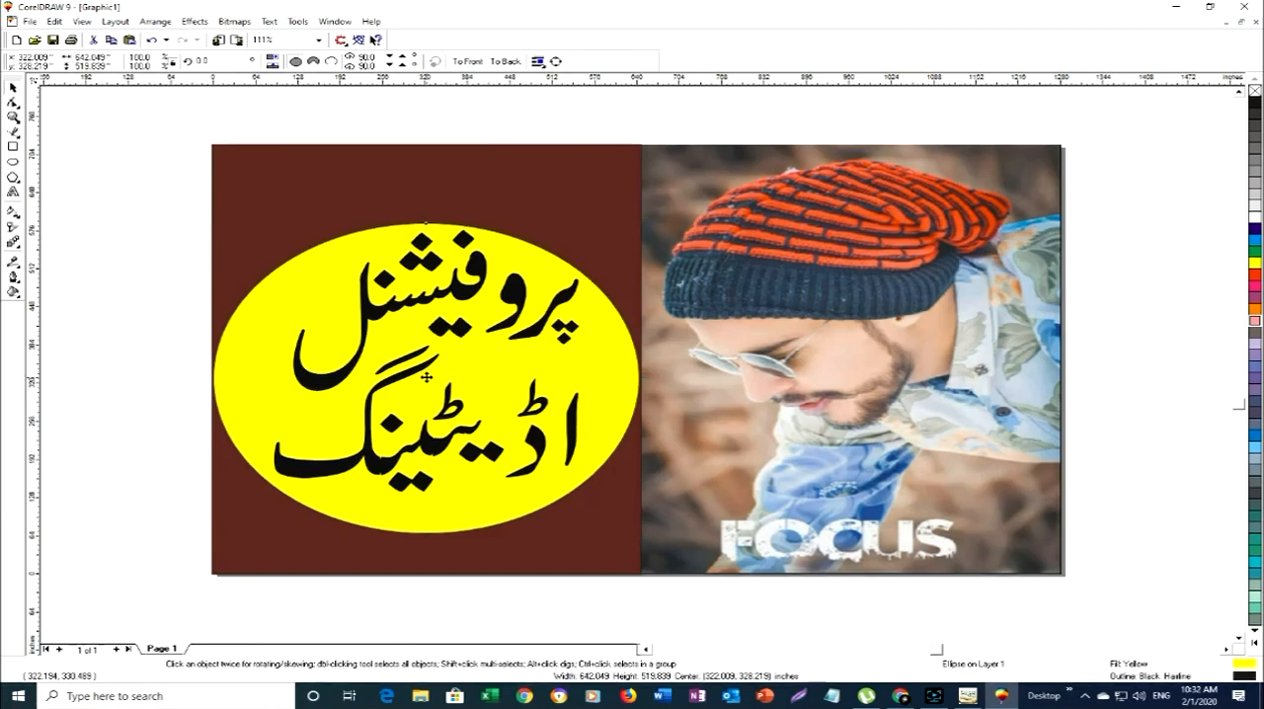
pyautogui.moveTo(425, 379); pyautogui.dragTo(427, 296)
pyautogui.click(460, 287)
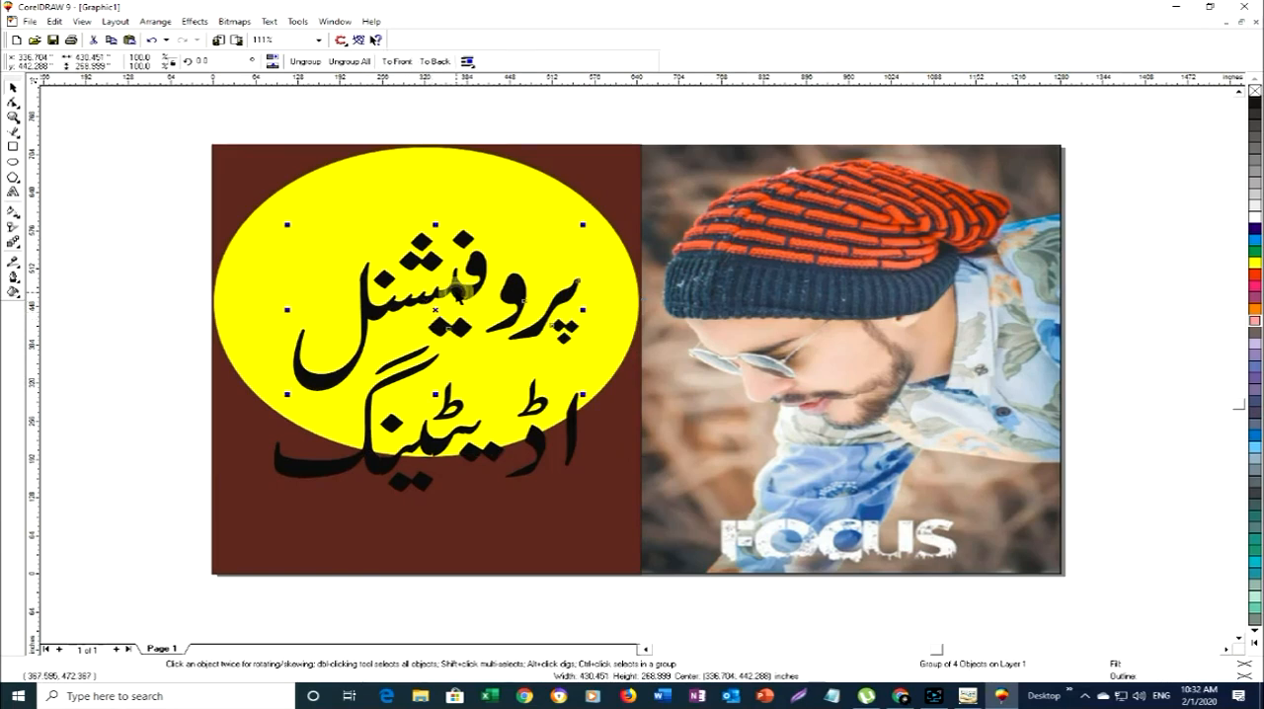
pyautogui.moveTo(438, 310); pyautogui.dragTo(336, 197)
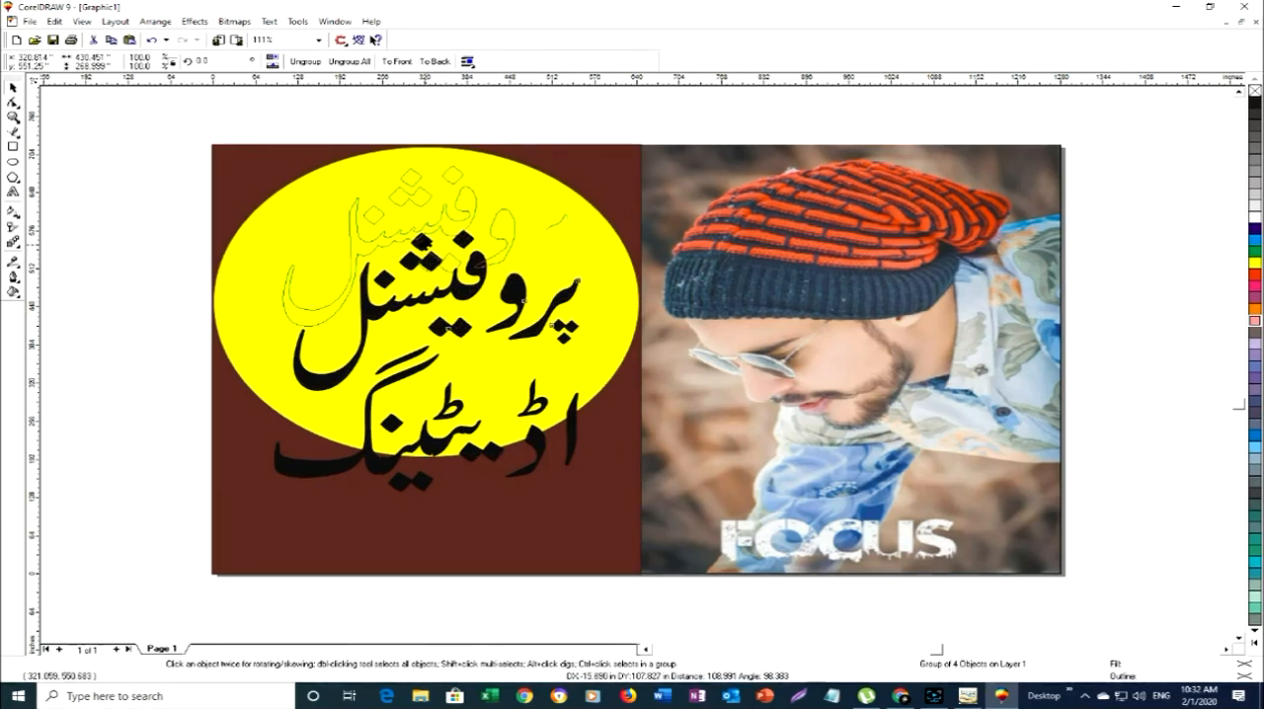
pyautogui.moveTo(421, 240); pyautogui.dragTo(426, 243)
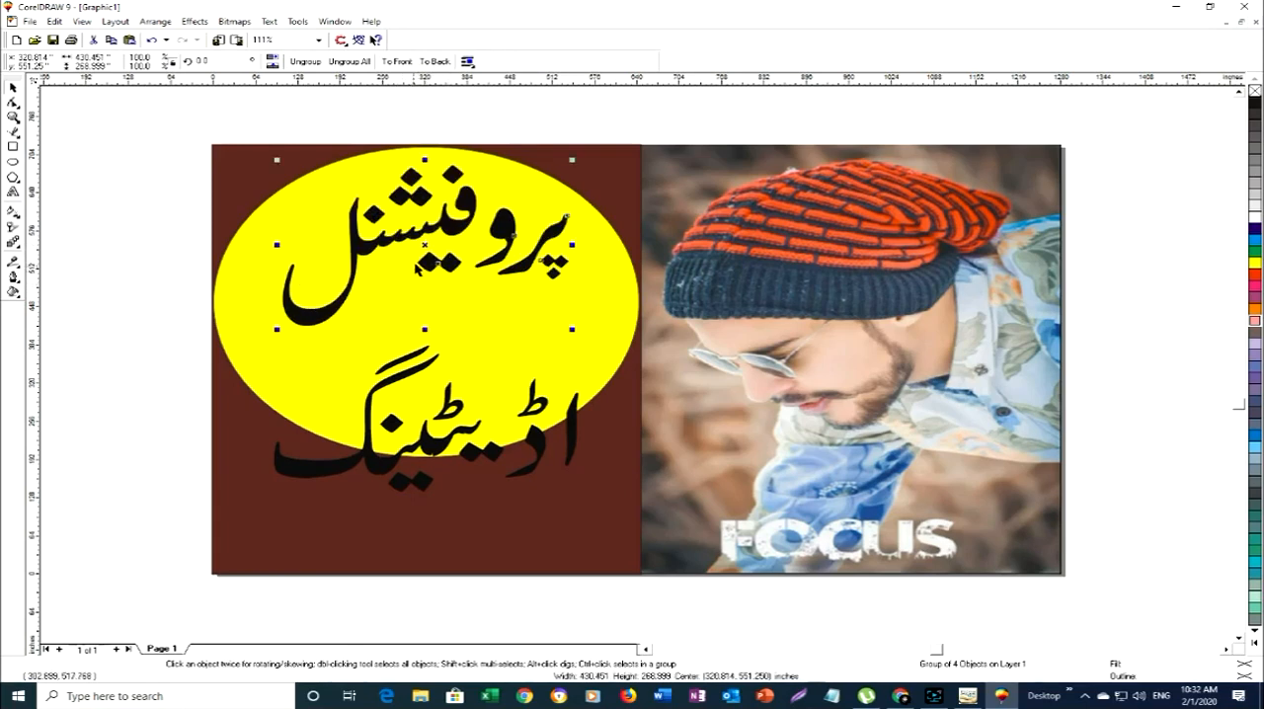
# - Move پروفیشنل to about 307, 564 inches and اڈیٹینگ up to about 312, 382 inches inside the yellow ellipse
pyautogui.moveTo(425, 238); pyautogui.dragTo(416, 238)
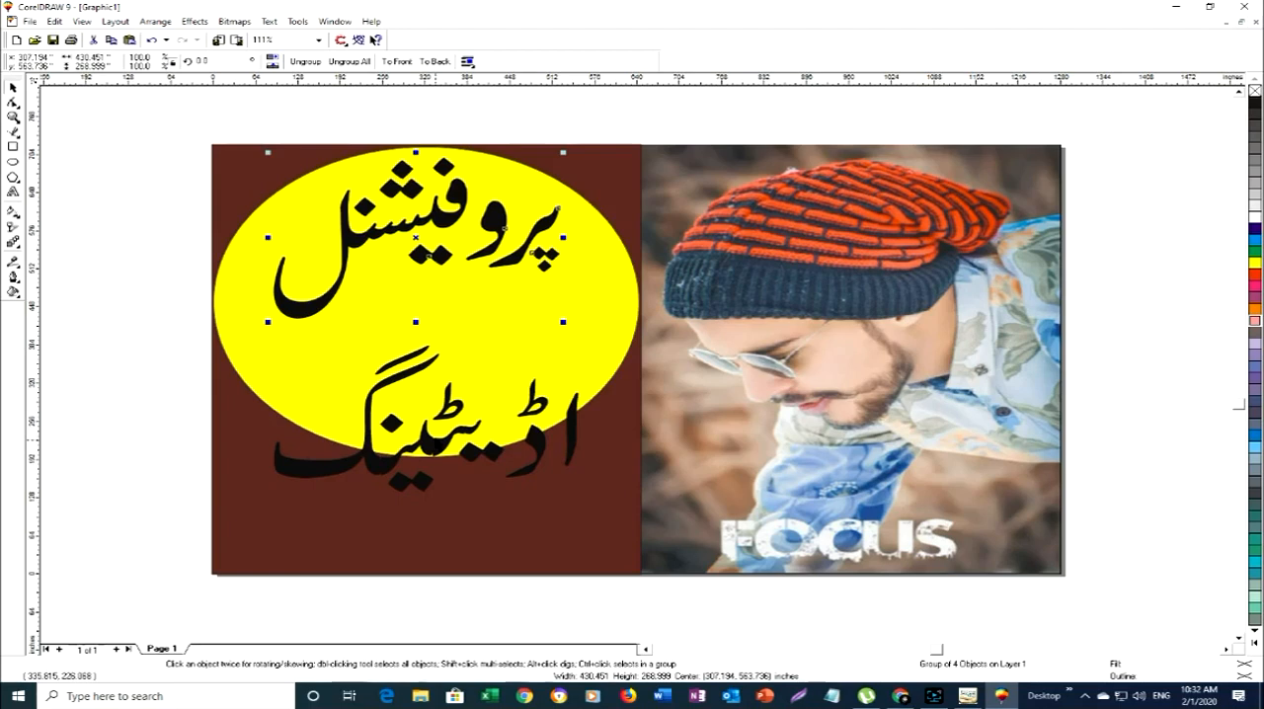
pyautogui.click(433, 442)
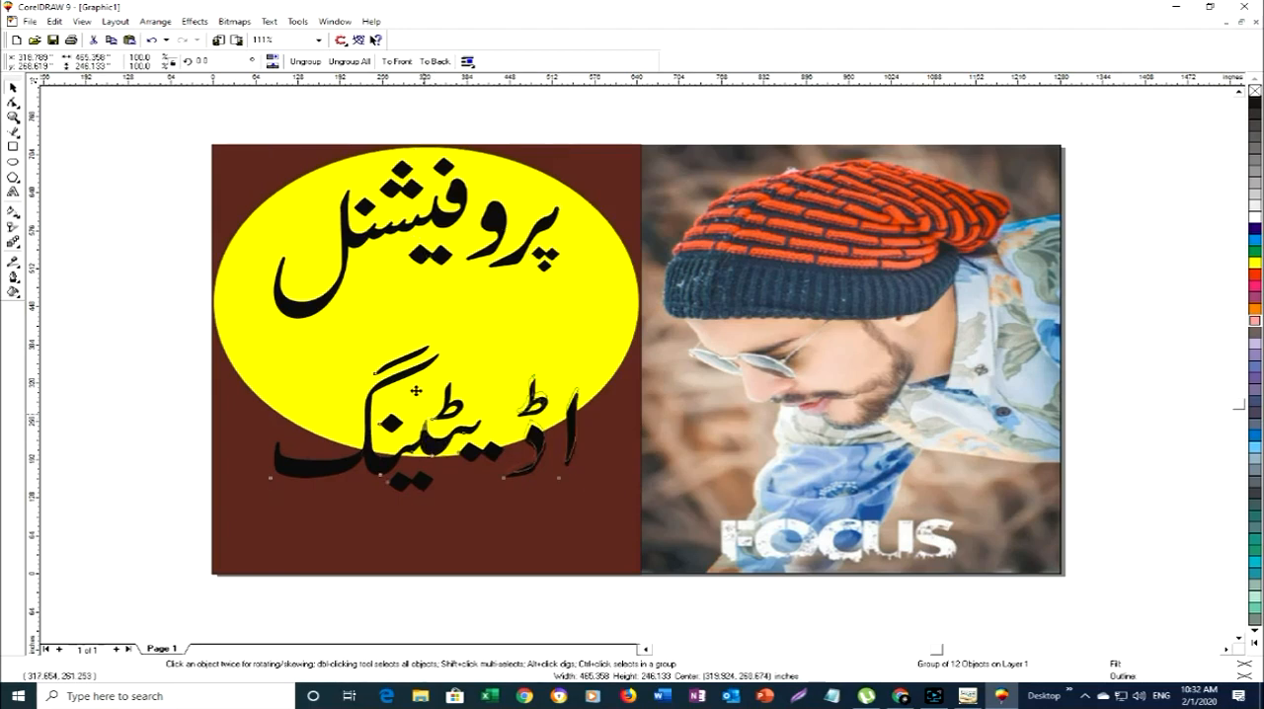
pyautogui.moveTo(415, 392); pyautogui.dragTo(419, 345)
pyautogui.click(428, 343)
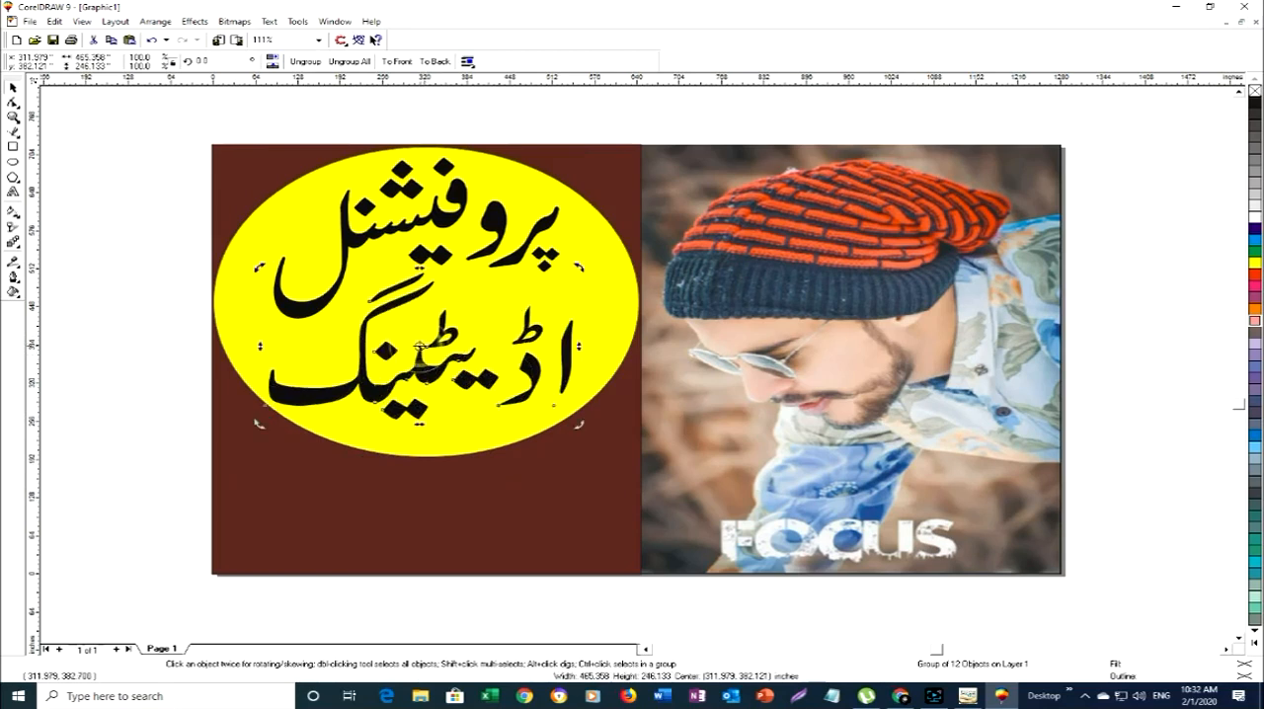
pyautogui.click(456, 496)
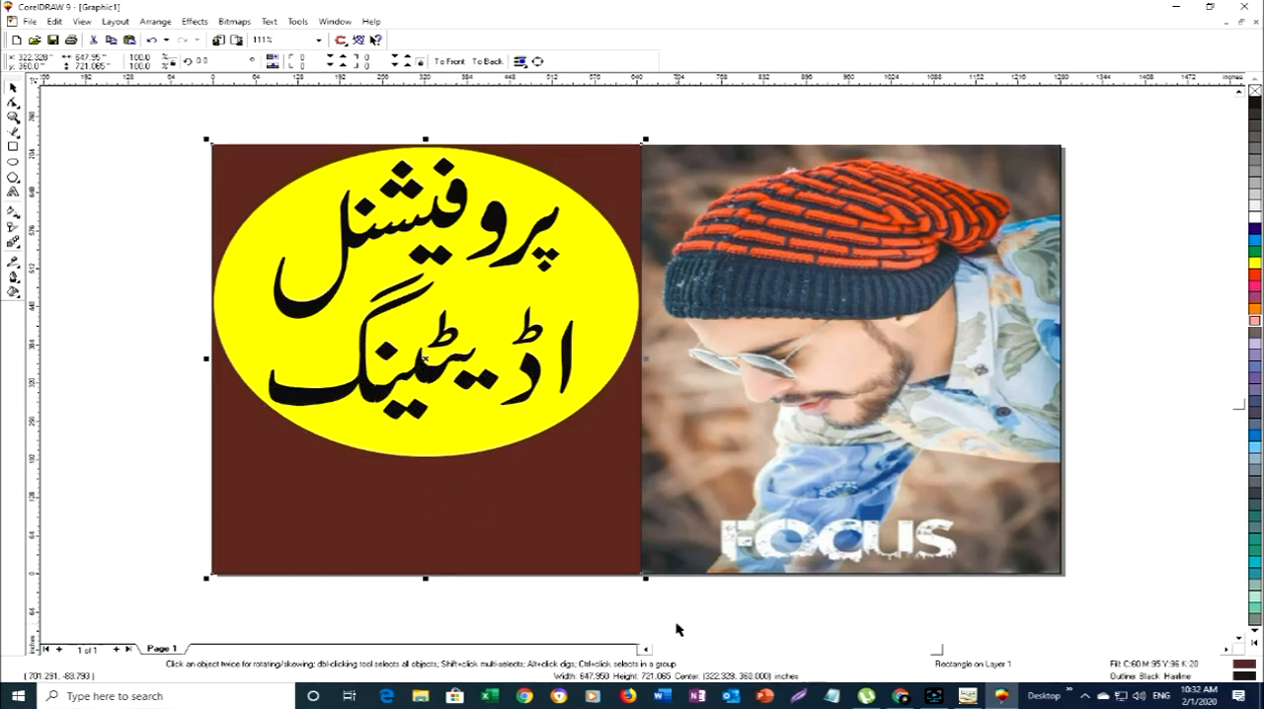
# - Switch to InPage, replace the text line with سیکھیں and copy it
pyautogui.click(973, 696)
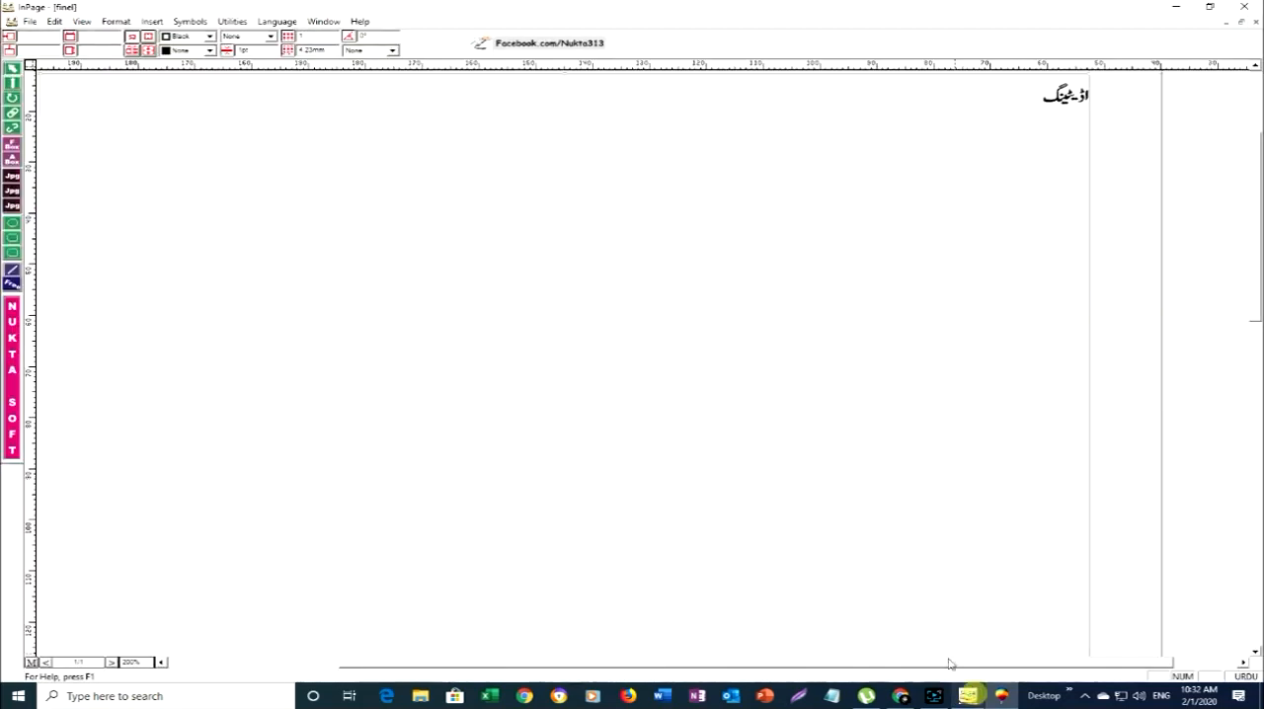
pyautogui.click(11, 83)
pyautogui.click(589, 139)
pyautogui.press('BackSpace')
pyautogui.press('BackSpace')
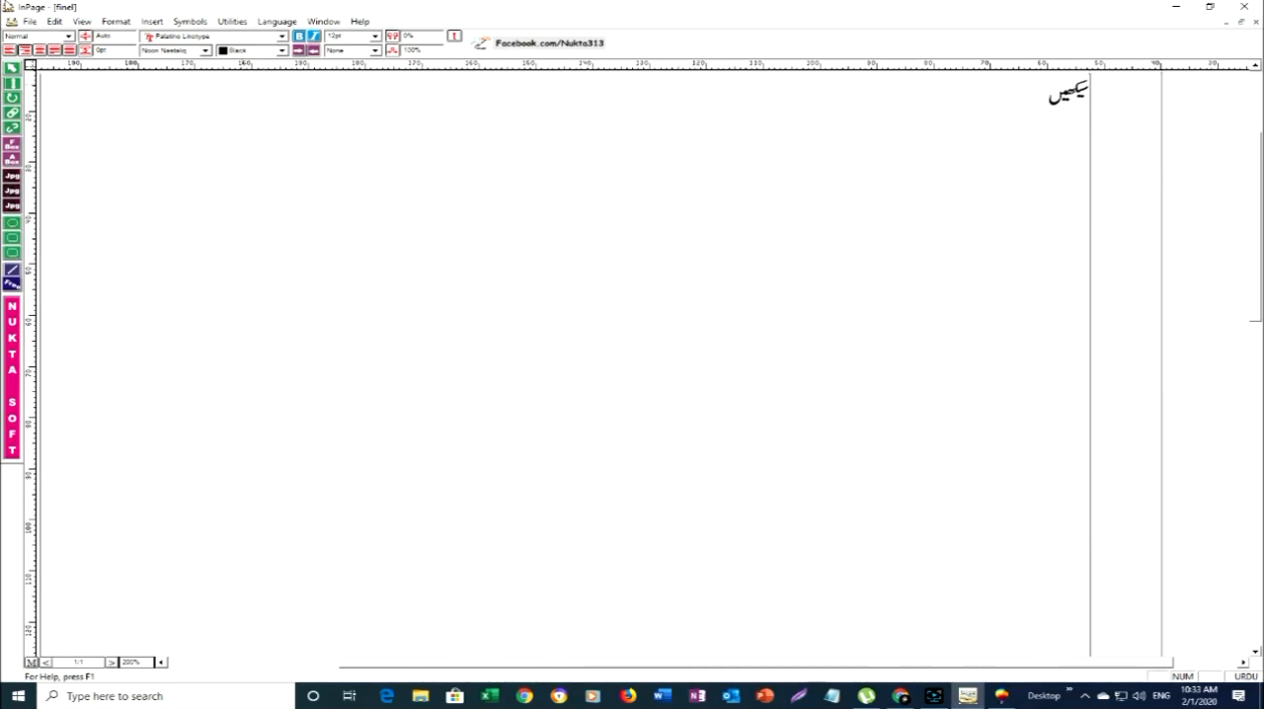
pyautogui.click(12, 67)
pyautogui.click(681, 268)
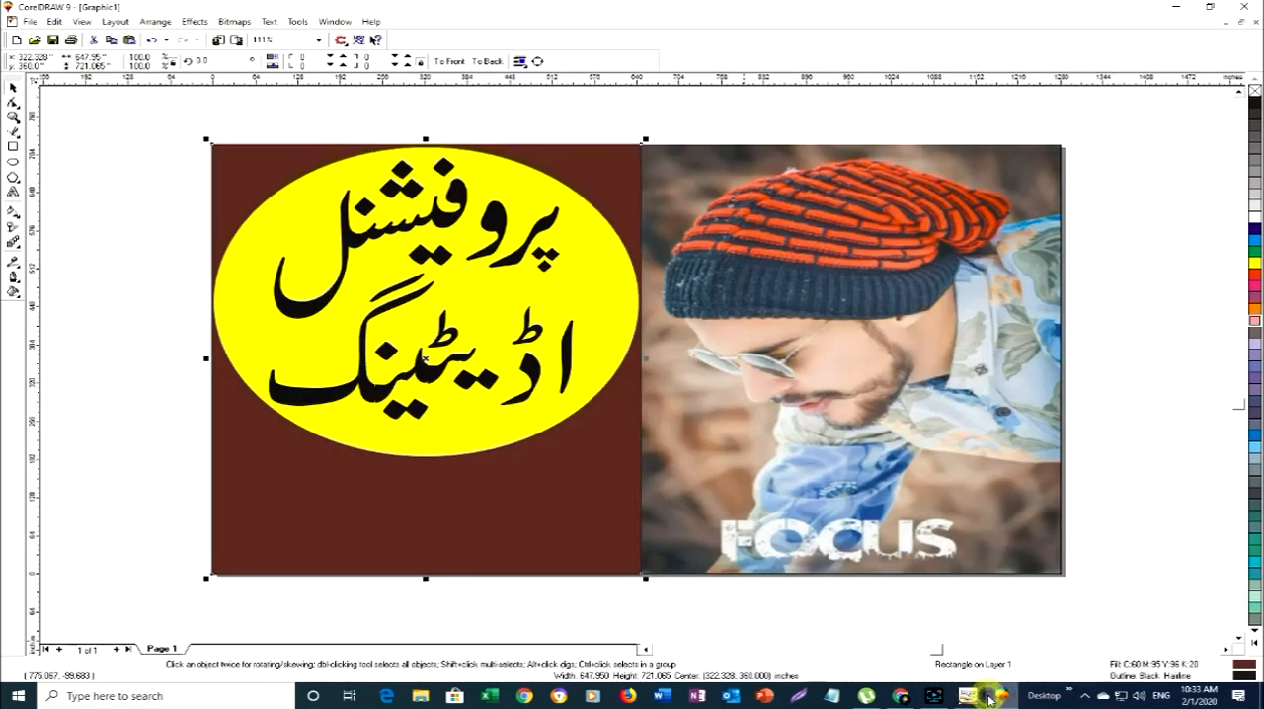
# - Switch to CorelDRAW, paste سیکھیں and move it onto the brown panel below the ellipse, at about 295, 138 inches
pyautogui.click(995, 697)
pyautogui.click(475, 509)
pyautogui.hotkey('ctrl', 'v')
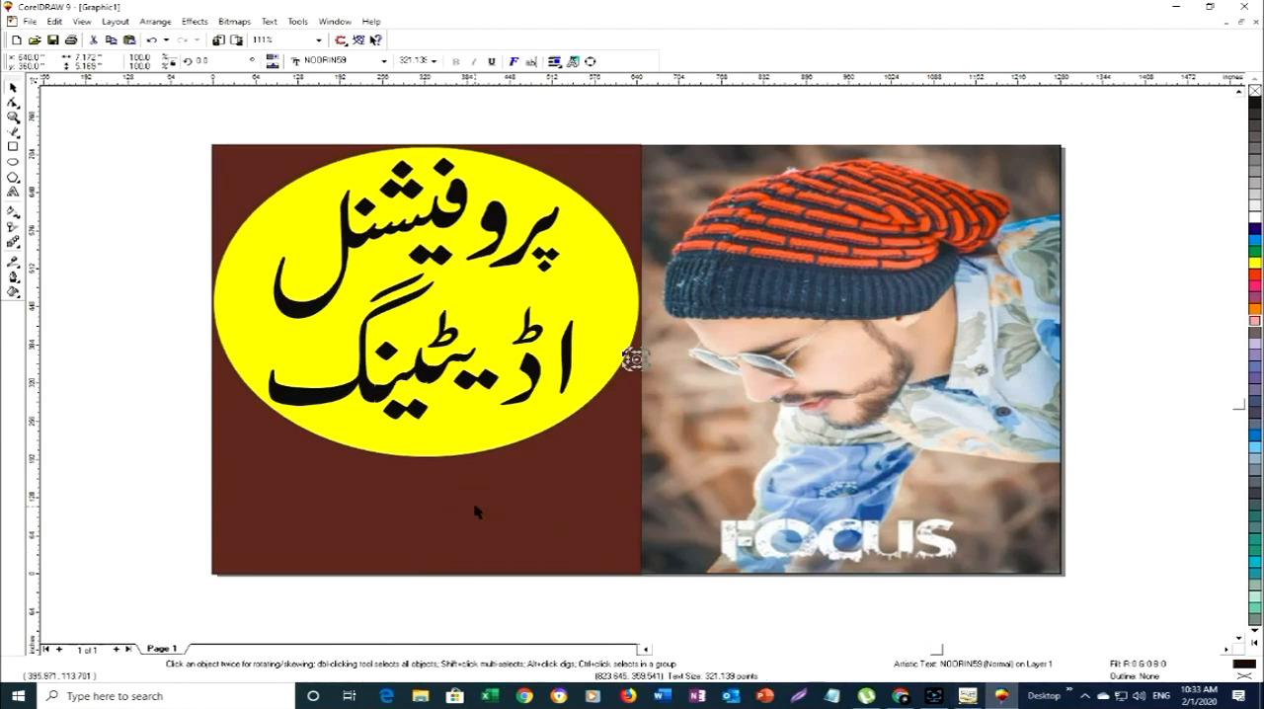
pyautogui.click(640, 366)
pyautogui.moveTo(632, 360); pyautogui.dragTo(496, 430)
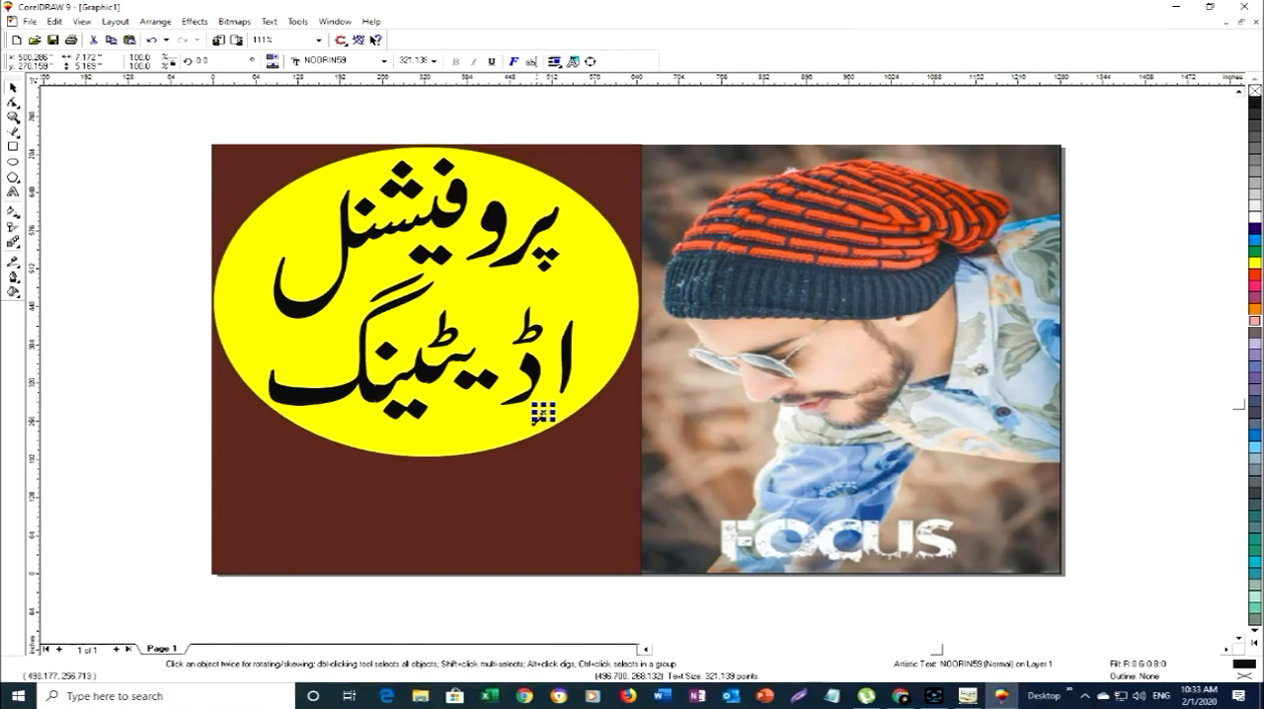
pyautogui.moveTo(541, 415); pyautogui.dragTo(367, 509)
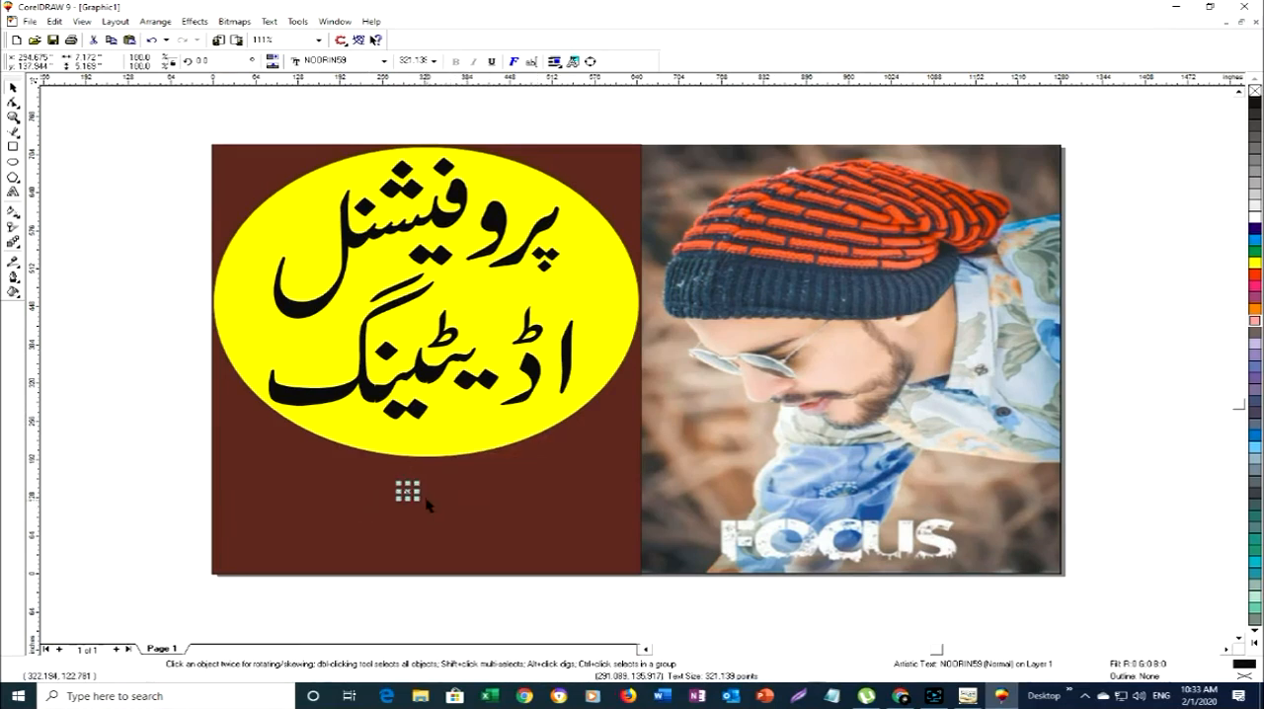
pyautogui.click(480, 485)
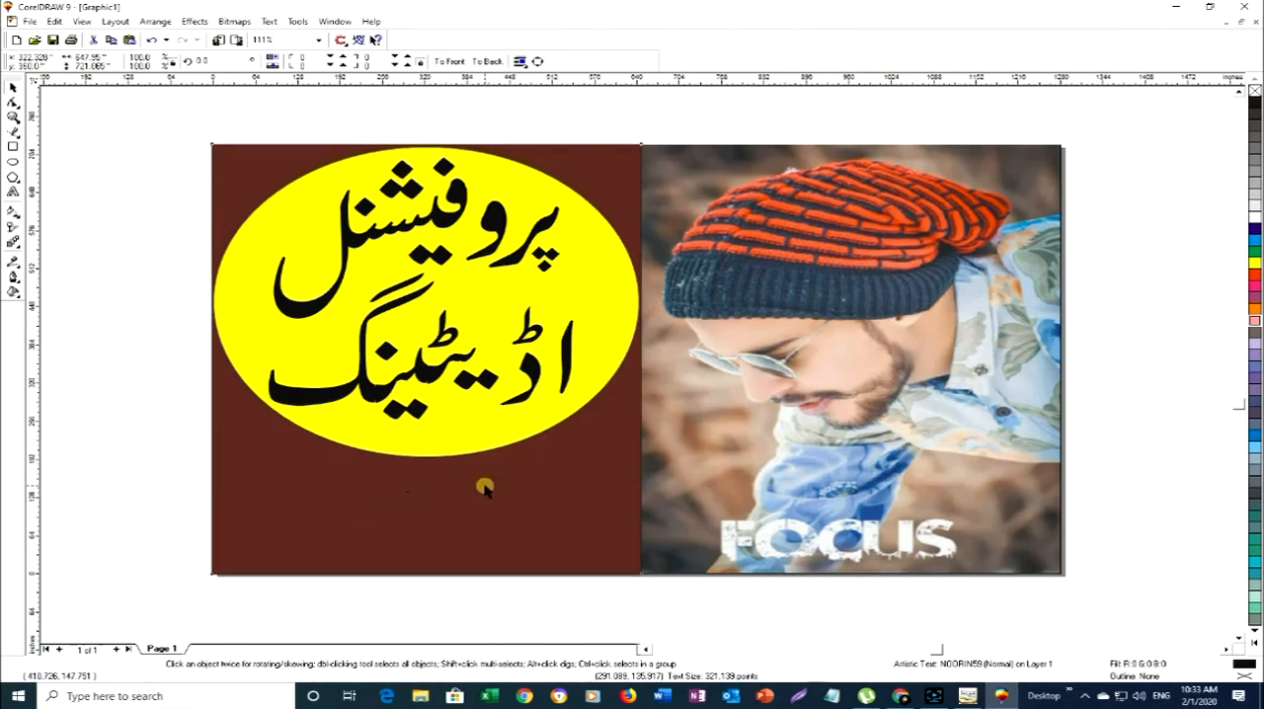
# - Enlarge سیکھیں to about 42 by 31 inches and convert it to curves
pyautogui.click(408, 492)
pyautogui.moveTo(416, 483); pyautogui.dragTo(462, 453)
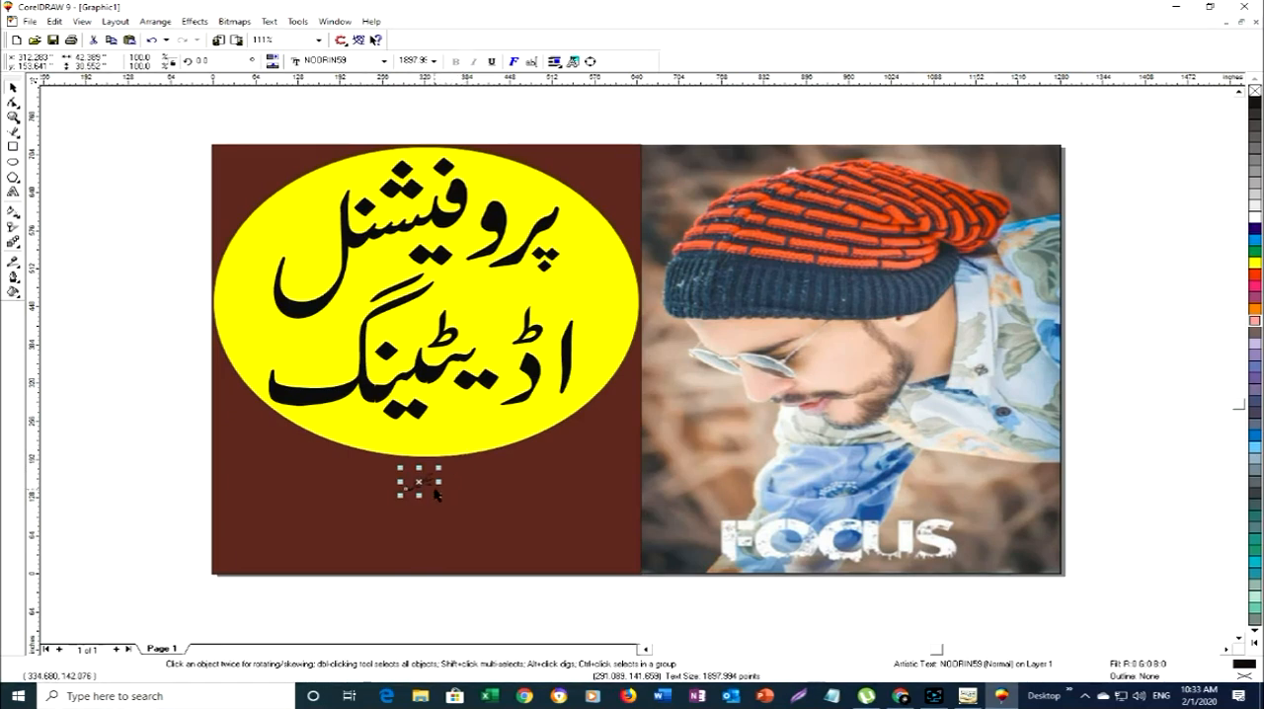
pyautogui.hotkey('ctrl', 'q')
pyautogui.click(450, 491)
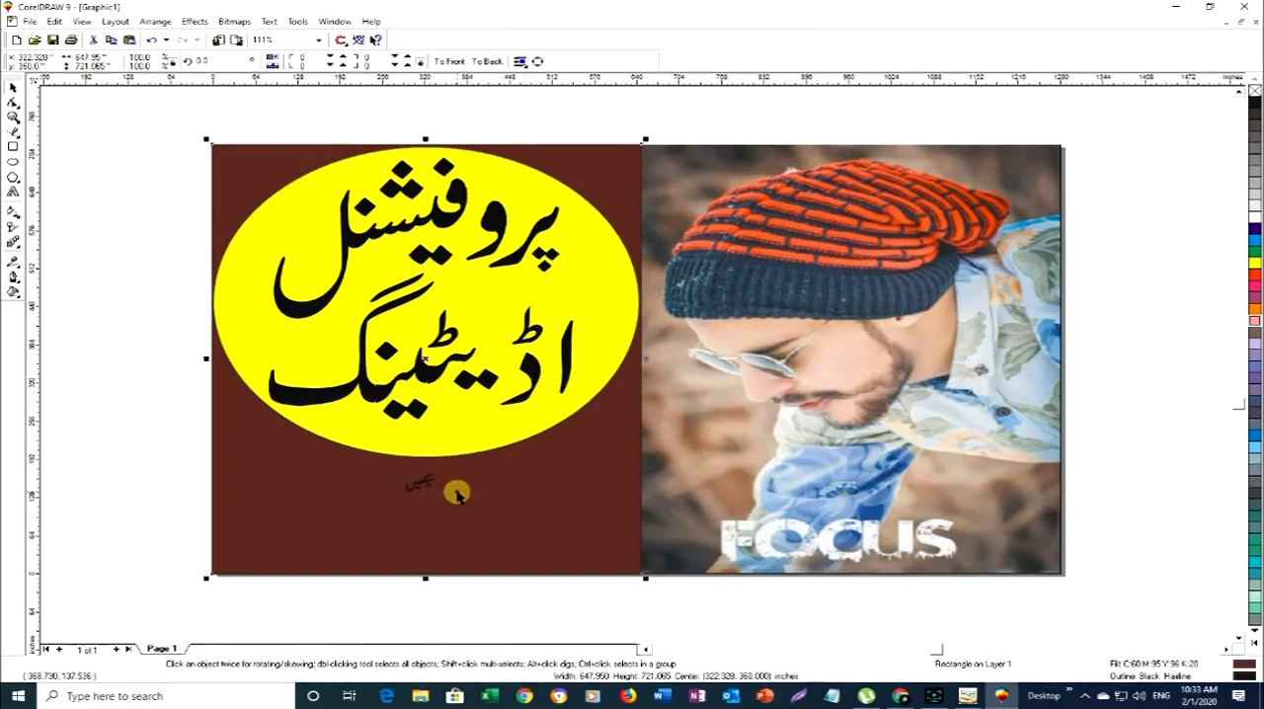
pyautogui.click(431, 484)
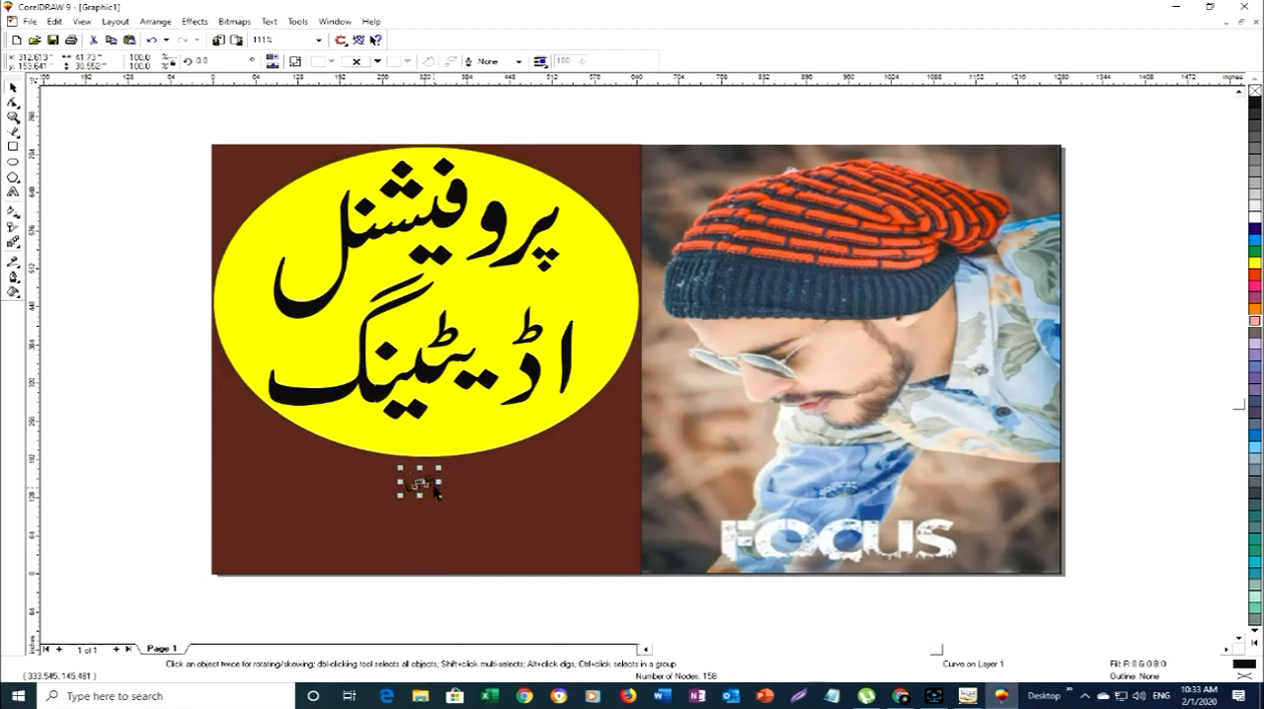
pyautogui.click(472, 494)
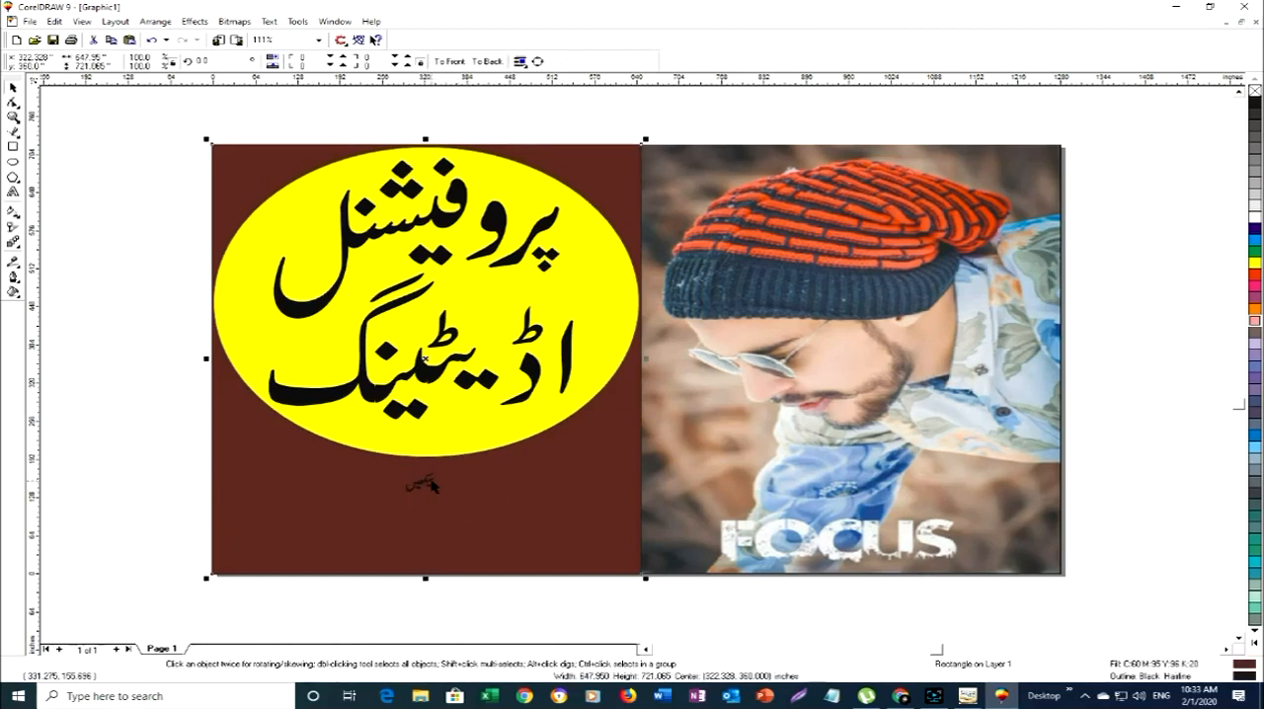
pyautogui.click(427, 484)
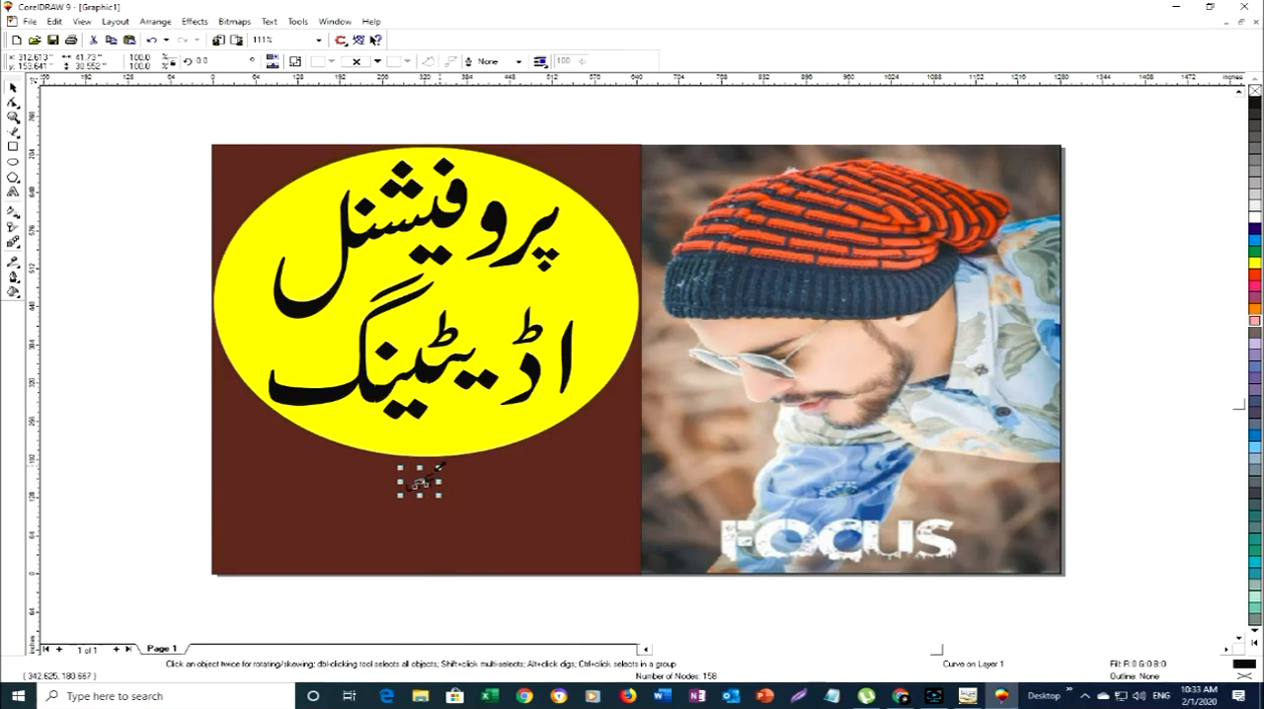
# - Enlarge سیکھیں to about 142 by 104 inches and place it at about 529, 104 inches in the brown panel's lower corner
pyautogui.moveTo(439, 468); pyautogui.dragTo(505, 421)
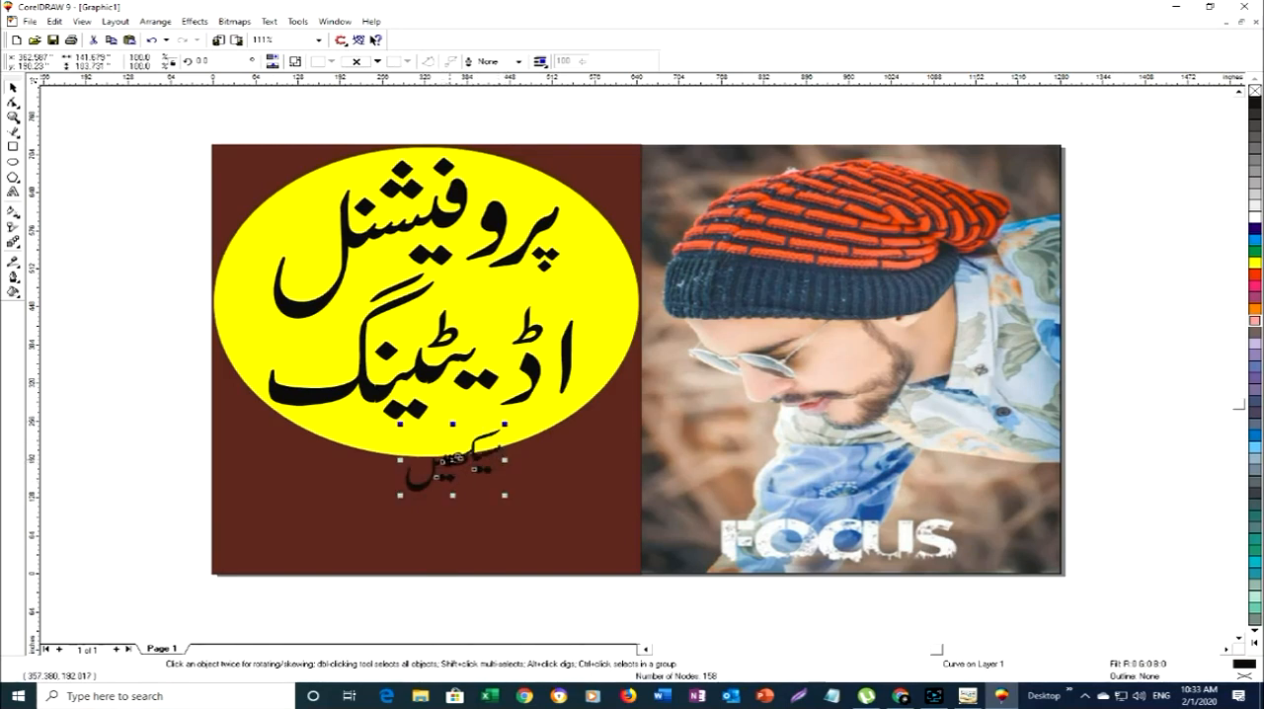
pyautogui.moveTo(453, 459); pyautogui.dragTo(564, 510)
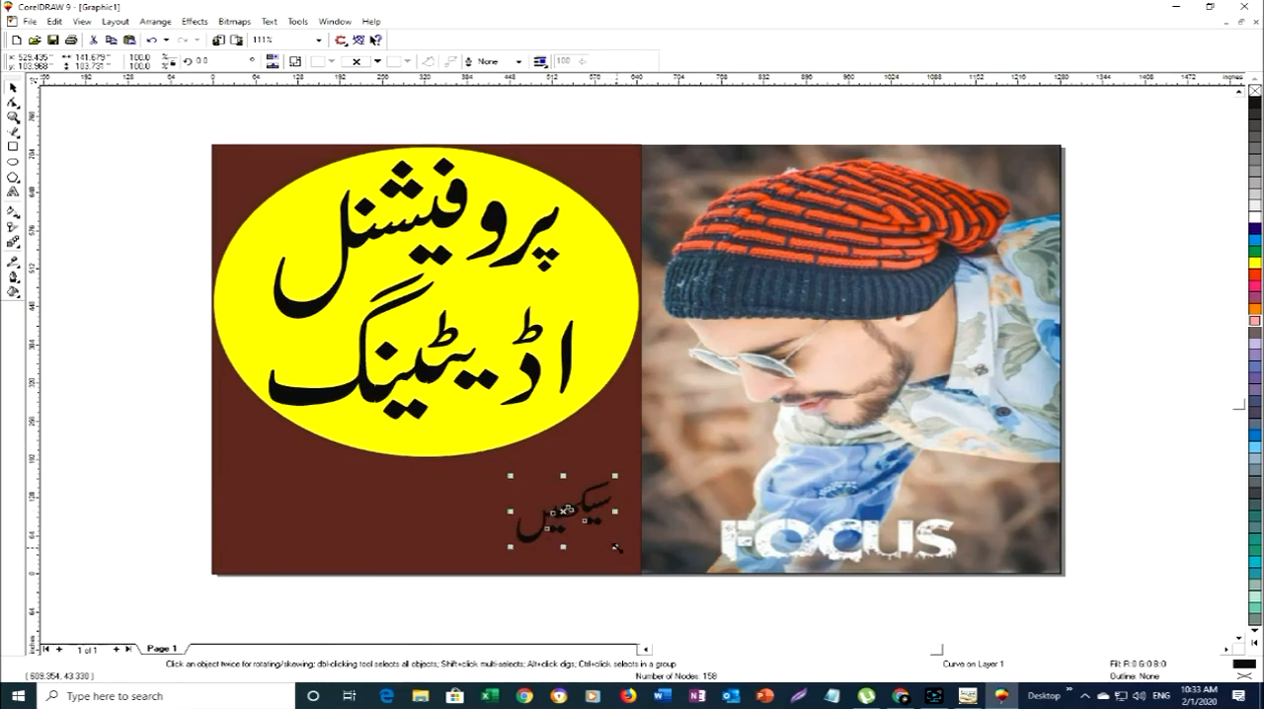
pyautogui.moveTo(616, 547); pyautogui.dragTo(636, 561)
# - Switch to InPage, replace سیکھیں with the phrase اس ویڈیو کی مدد سے and copy it
pyautogui.moveTo(944, 701)
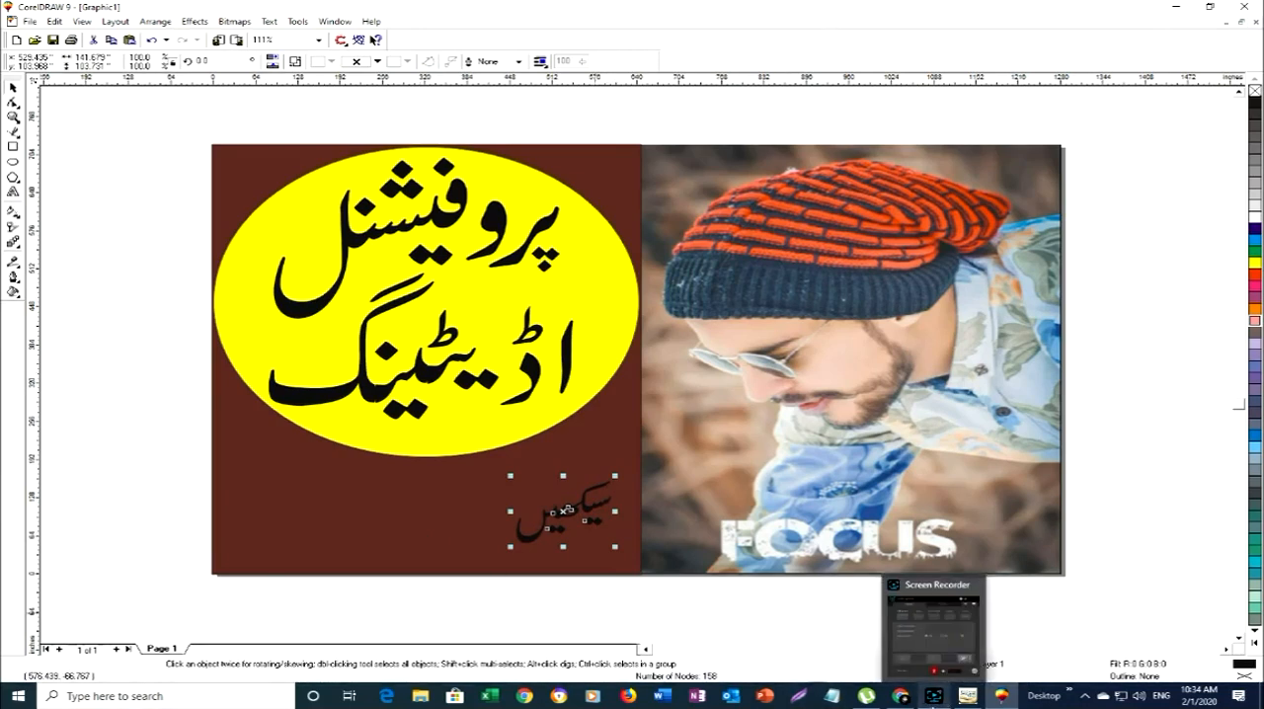
pyautogui.click(968, 696)
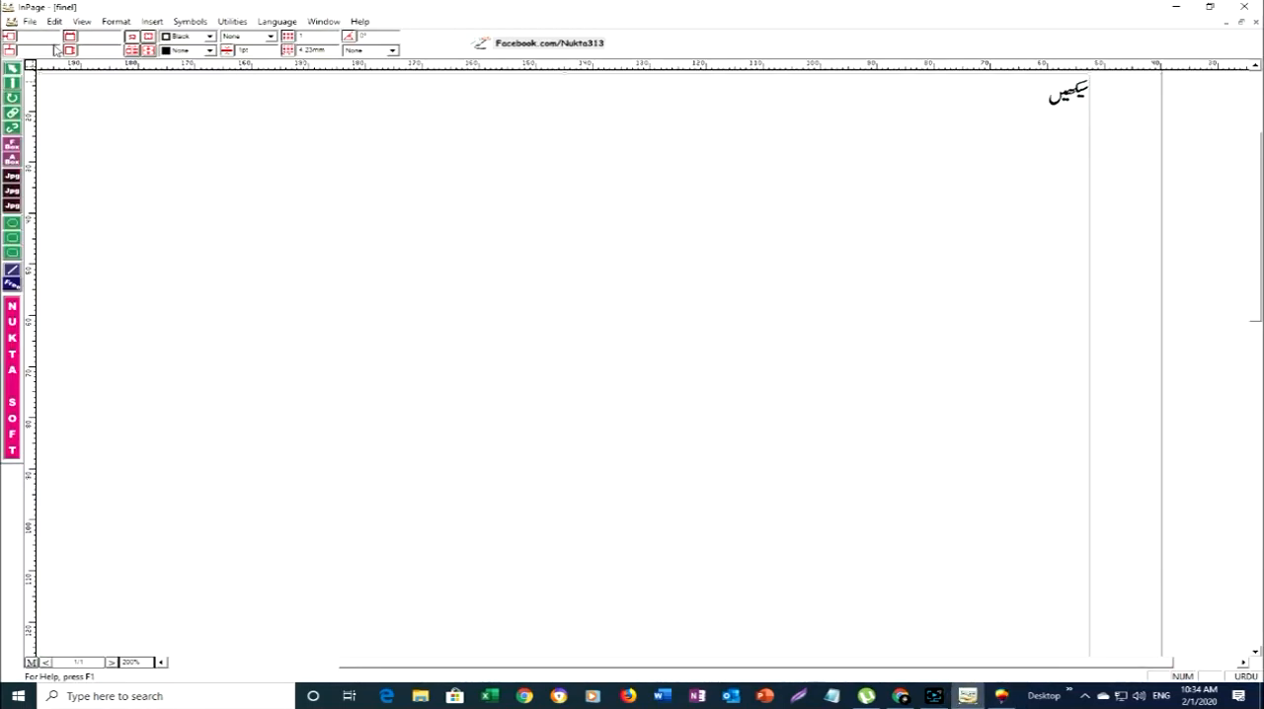
pyautogui.click(12, 84)
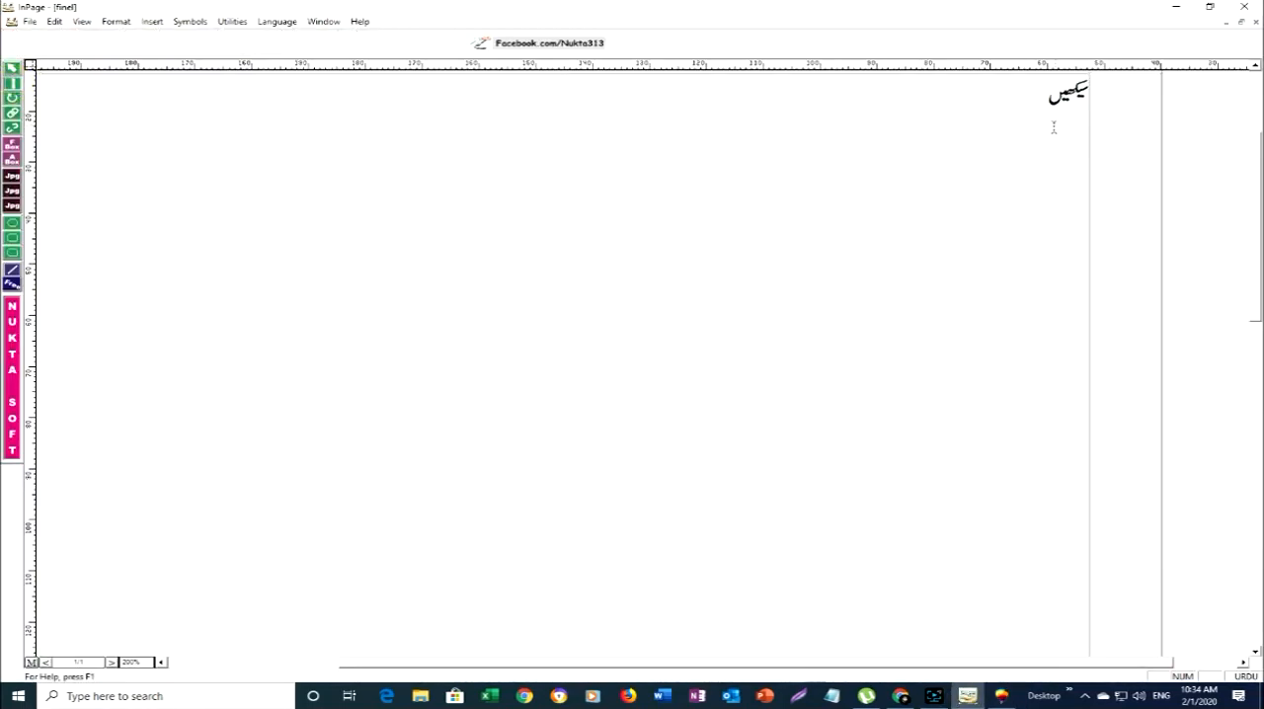
pyautogui.click(1019, 116)
pyautogui.press('BackSpace')
pyautogui.press('BackSpace')
pyautogui.press('BackSpace')
pyautogui.press('BackSpace')
pyautogui.press('BackSpace')
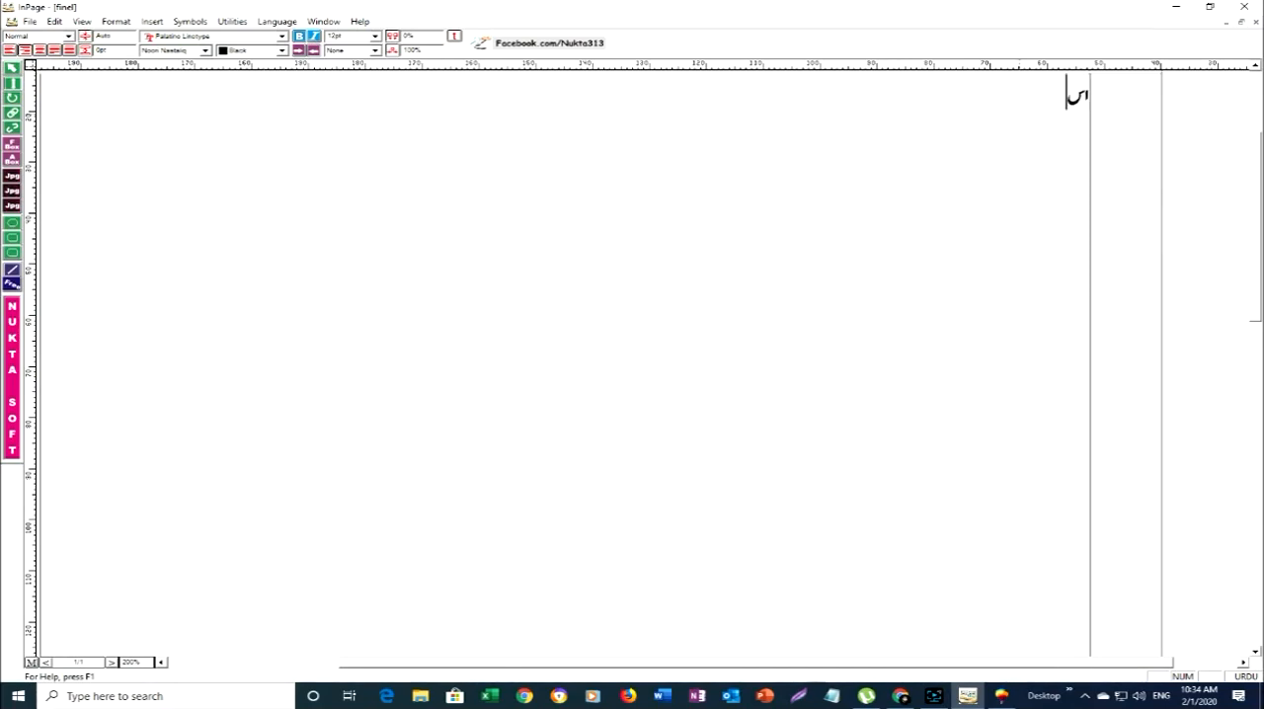
pyautogui.write('و')
pyautogui.write('ی')
pyautogui.write('و کی مدد سے')
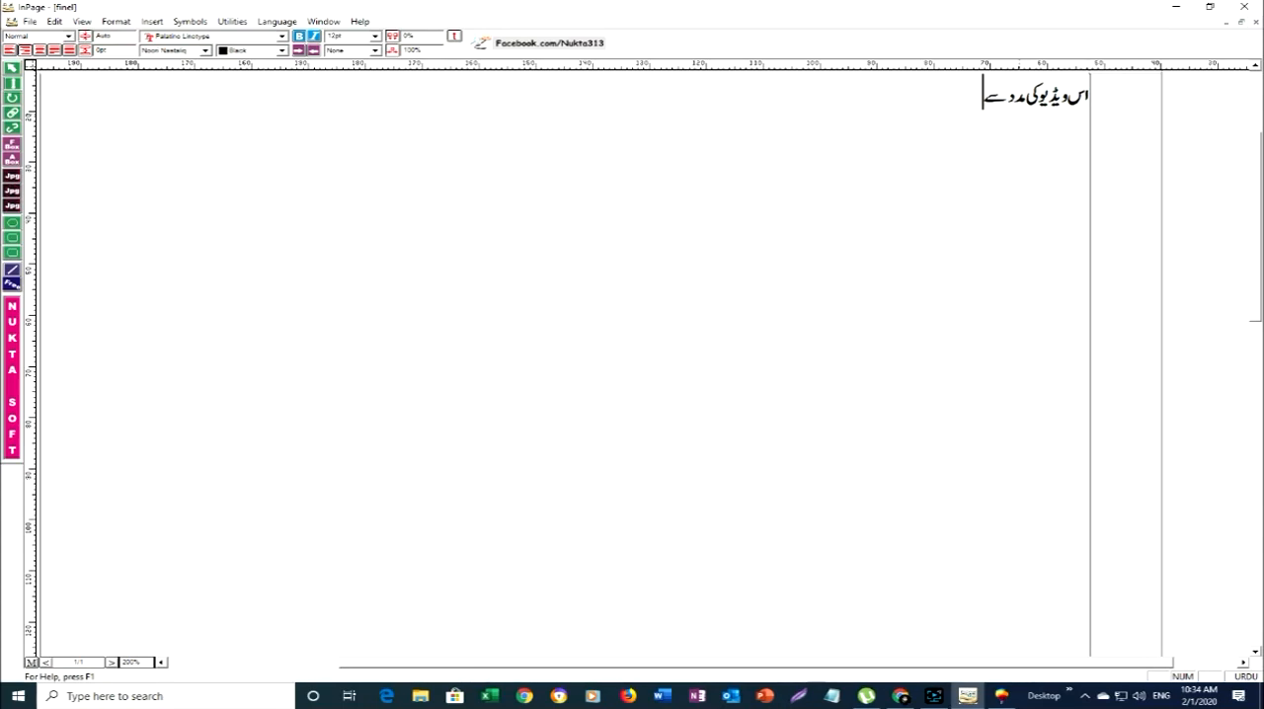
pyautogui.click(12, 67)
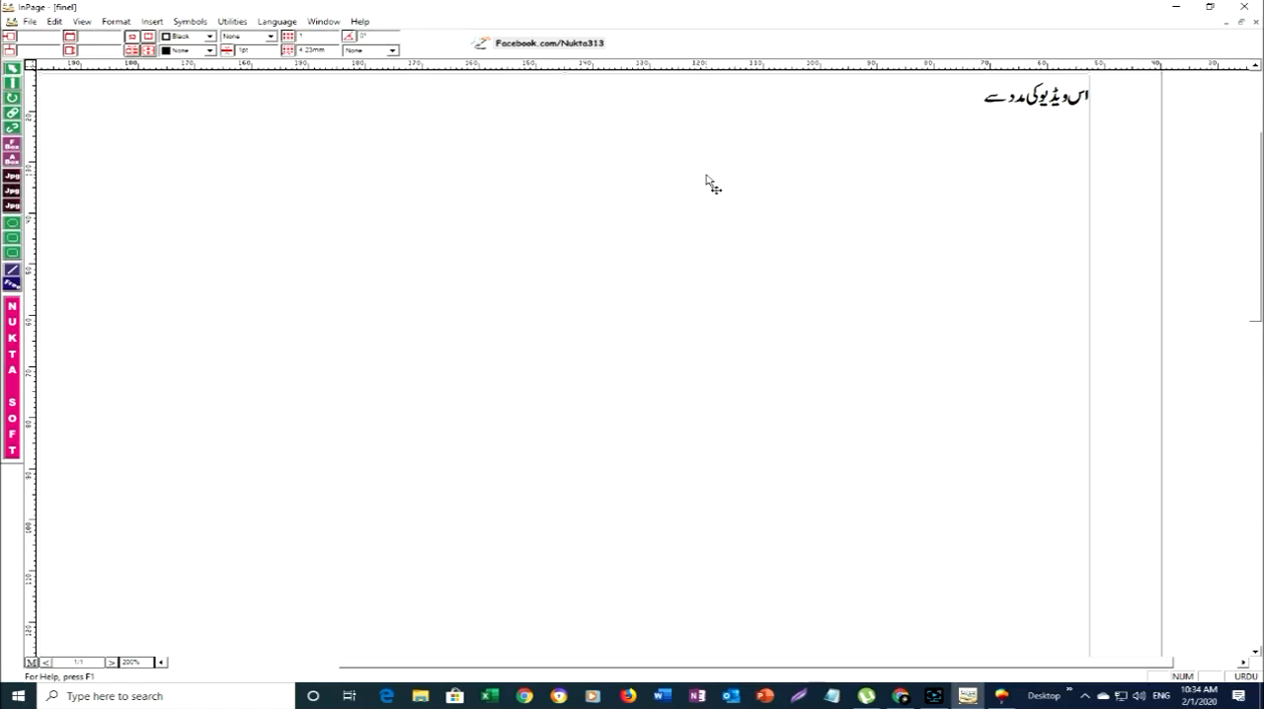
# - Switch to CorelDRAW, paste اس ویڈیو کی مدد سے, enlarge it to about 309 by 80 inches and place it beside سیکھیں at about 242, 126 inches
pyautogui.click(1002, 696)
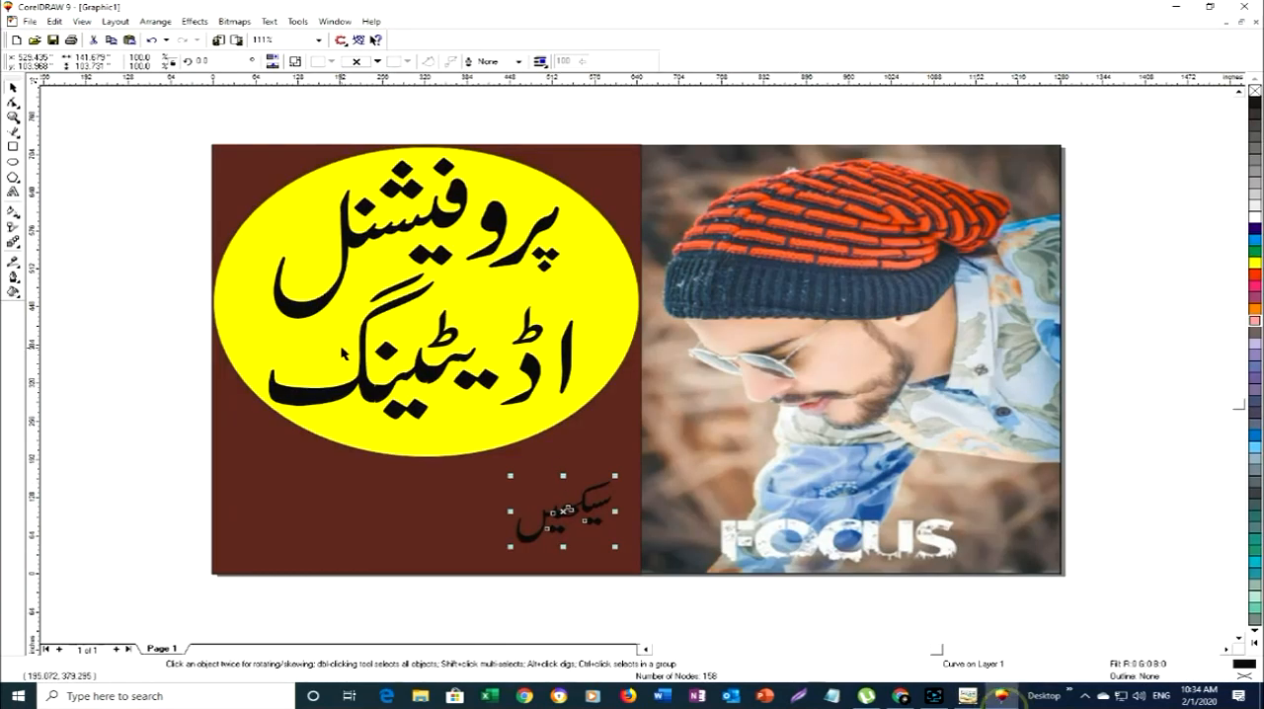
pyautogui.click(354, 512)
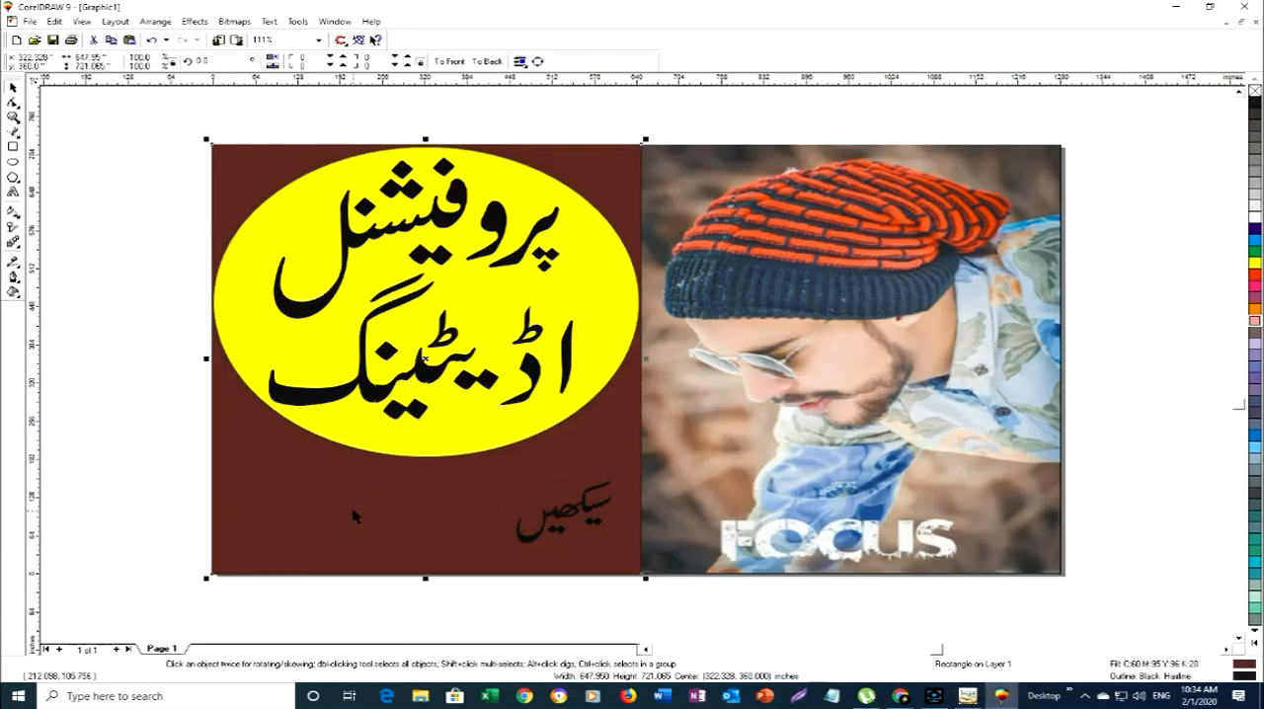
pyautogui.click(634, 359)
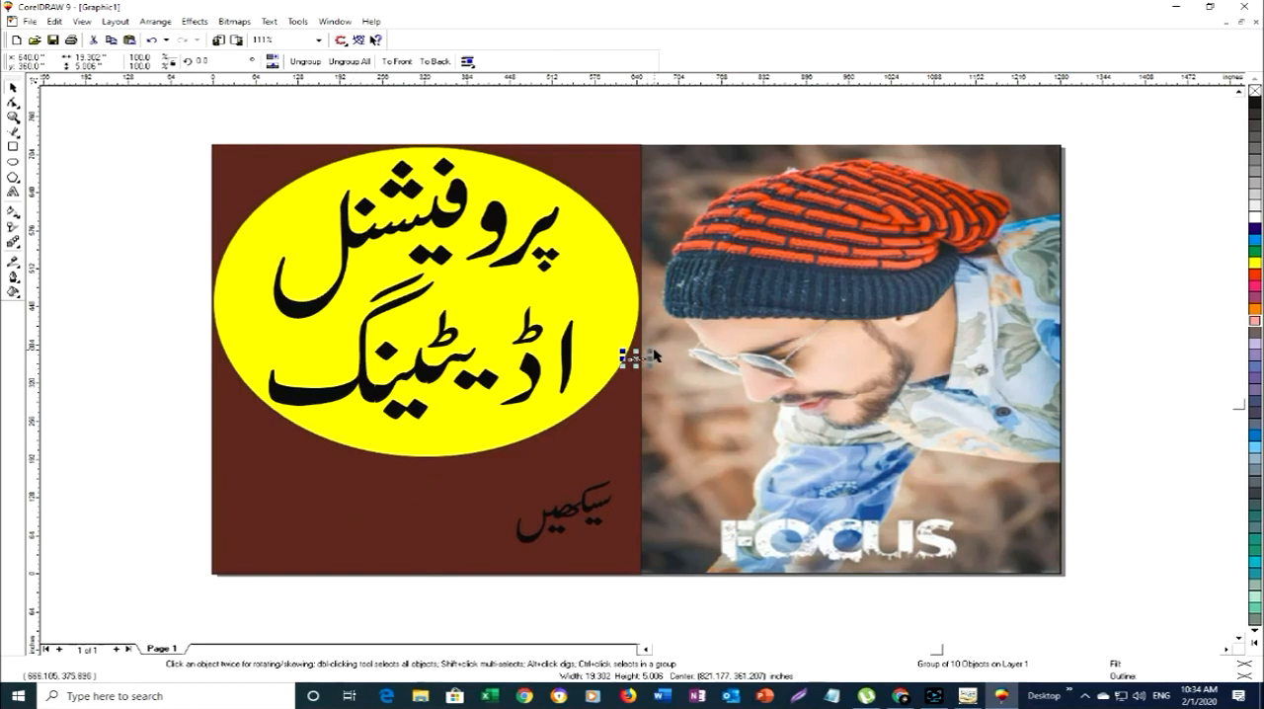
pyautogui.moveTo(650, 353); pyautogui.dragTo(838, 257)
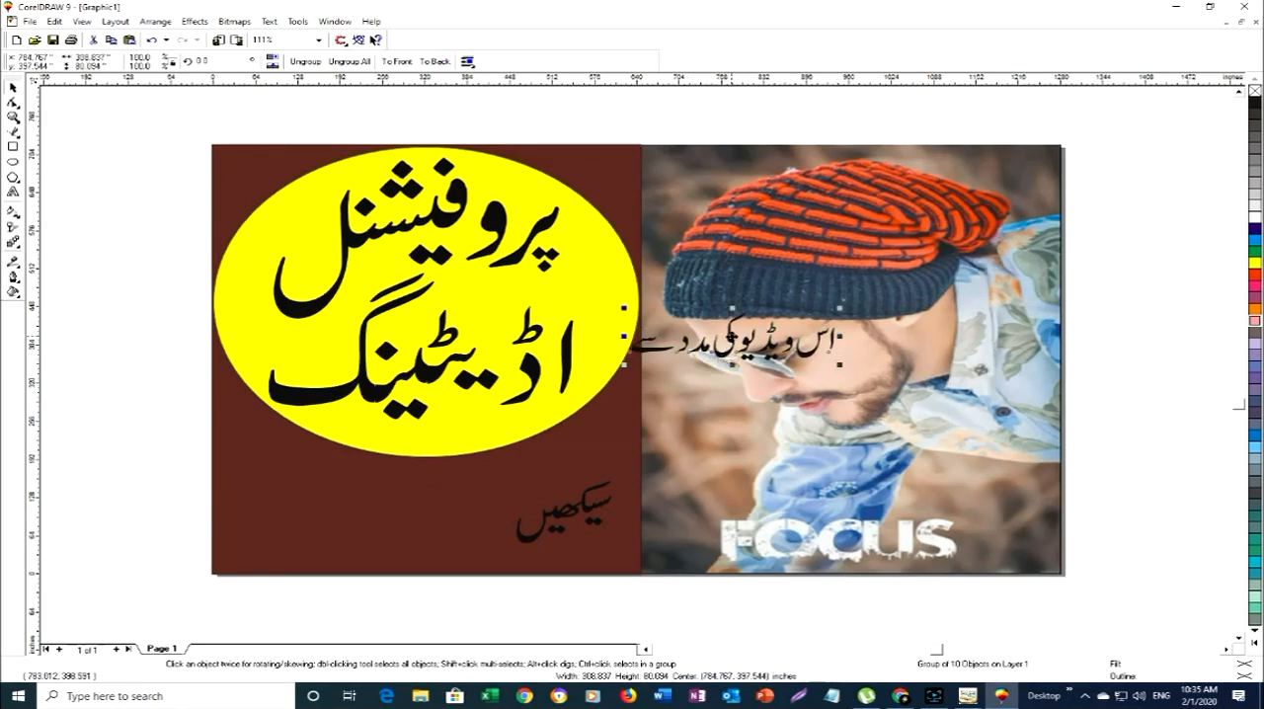
pyautogui.moveTo(733, 345); pyautogui.dragTo(372, 498)
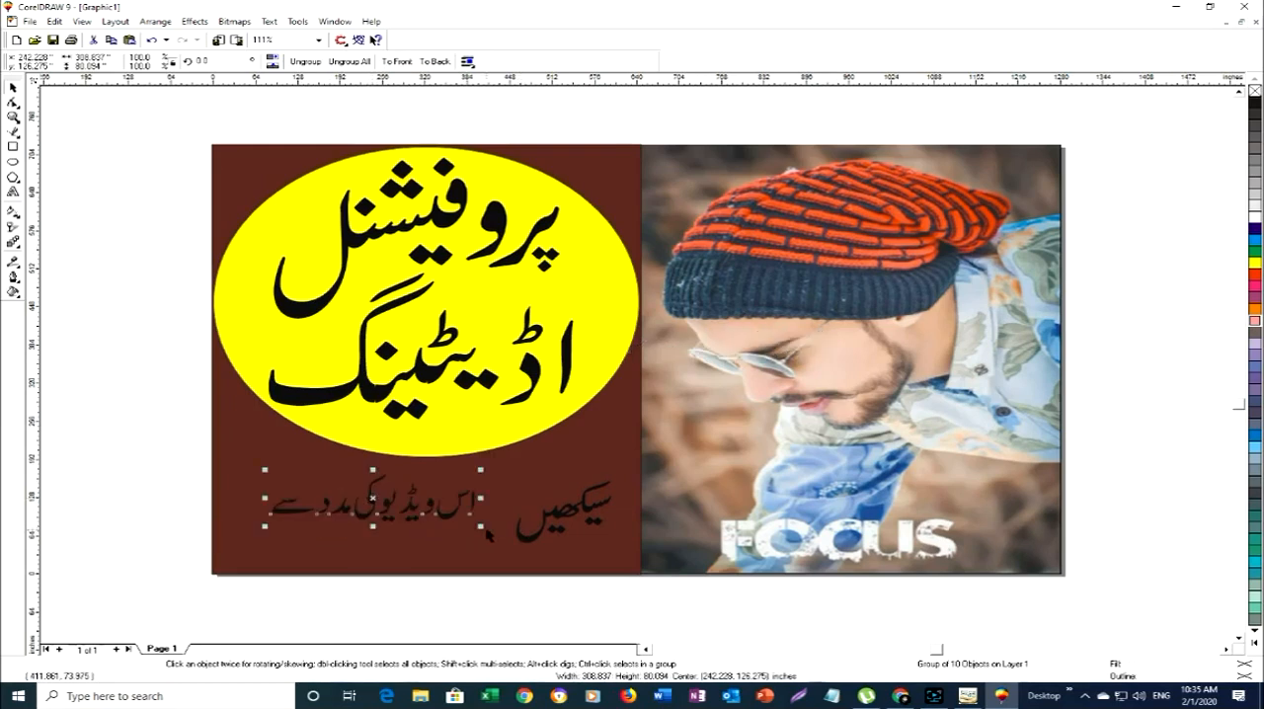
# - Enlarge اس ویڈیو کی مدد سے to about 452 by 117 inches at about 233, 117 inches and shift سیکھیں to about 539, 112 inches
pyautogui.moveTo(481, 526); pyautogui.dragTo(531, 569)
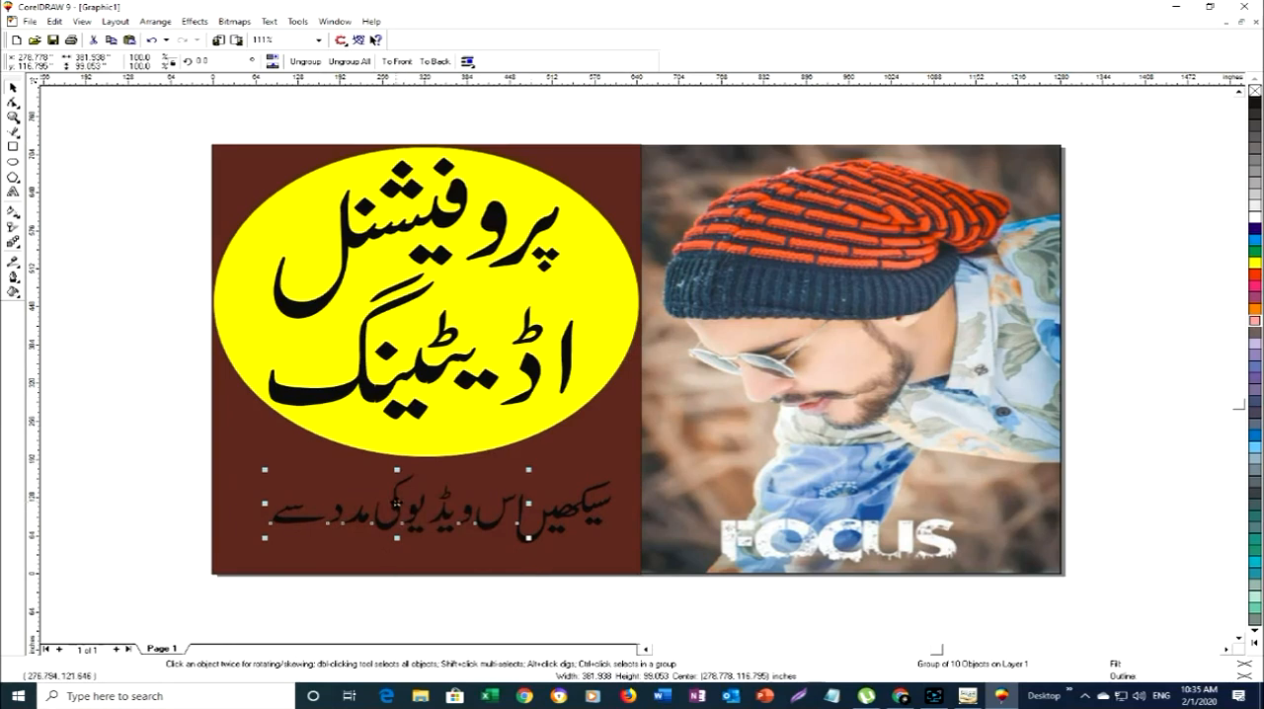
pyautogui.moveTo(407, 509); pyautogui.dragTo(351, 498)
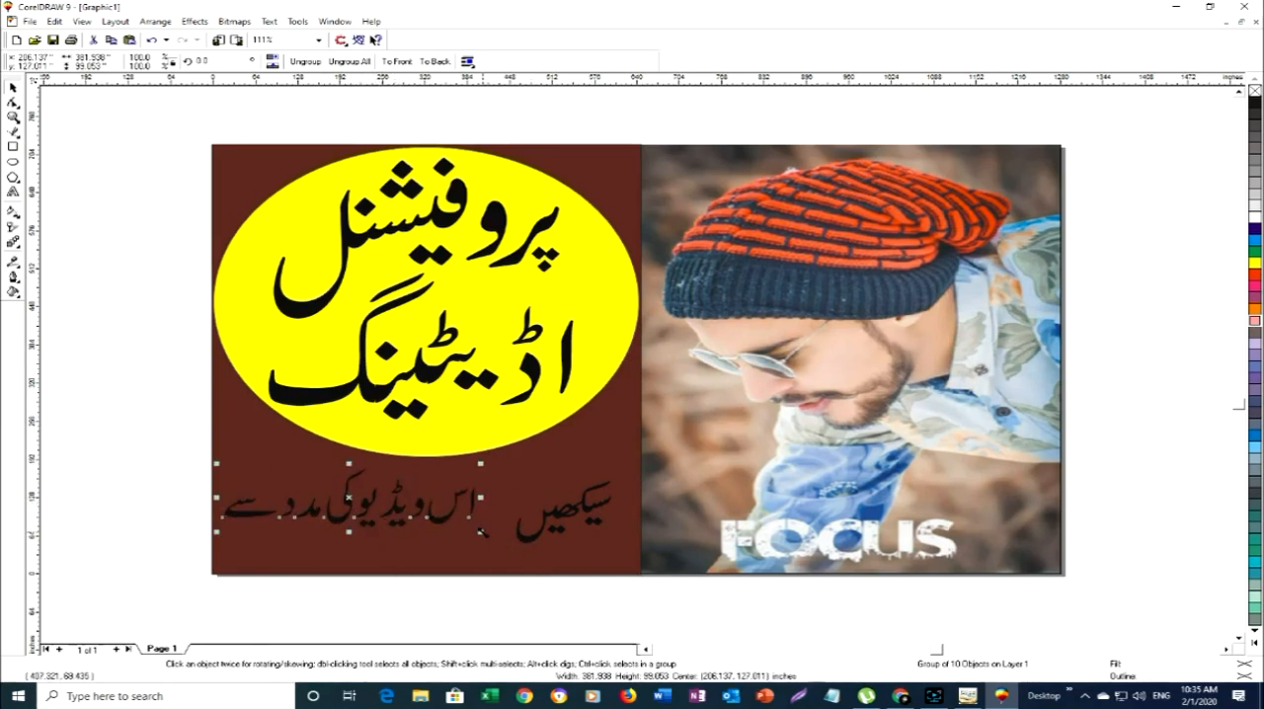
pyautogui.moveTo(483, 531); pyautogui.dragTo(531, 558)
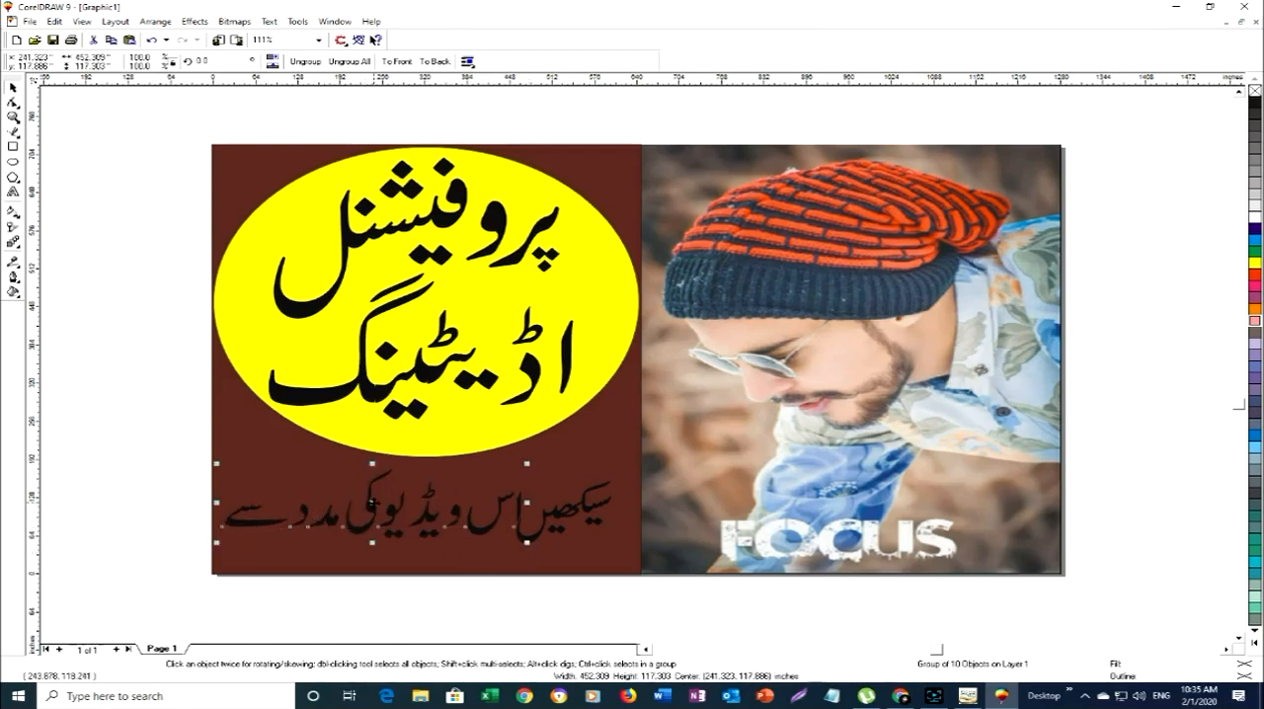
pyautogui.moveTo(373, 502); pyautogui.dragTo(364, 504)
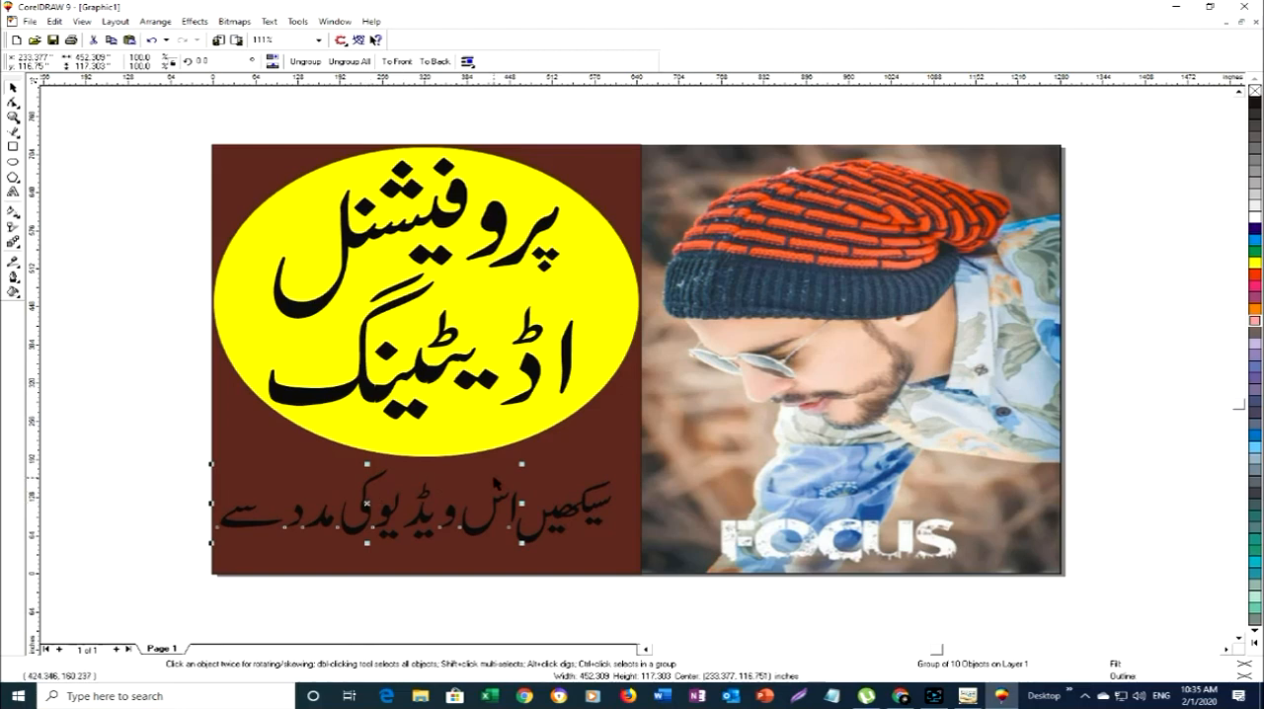
pyautogui.keyDown('ctrl'); pyautogui.click(571, 509); pyautogui.keyUp('ctrl')
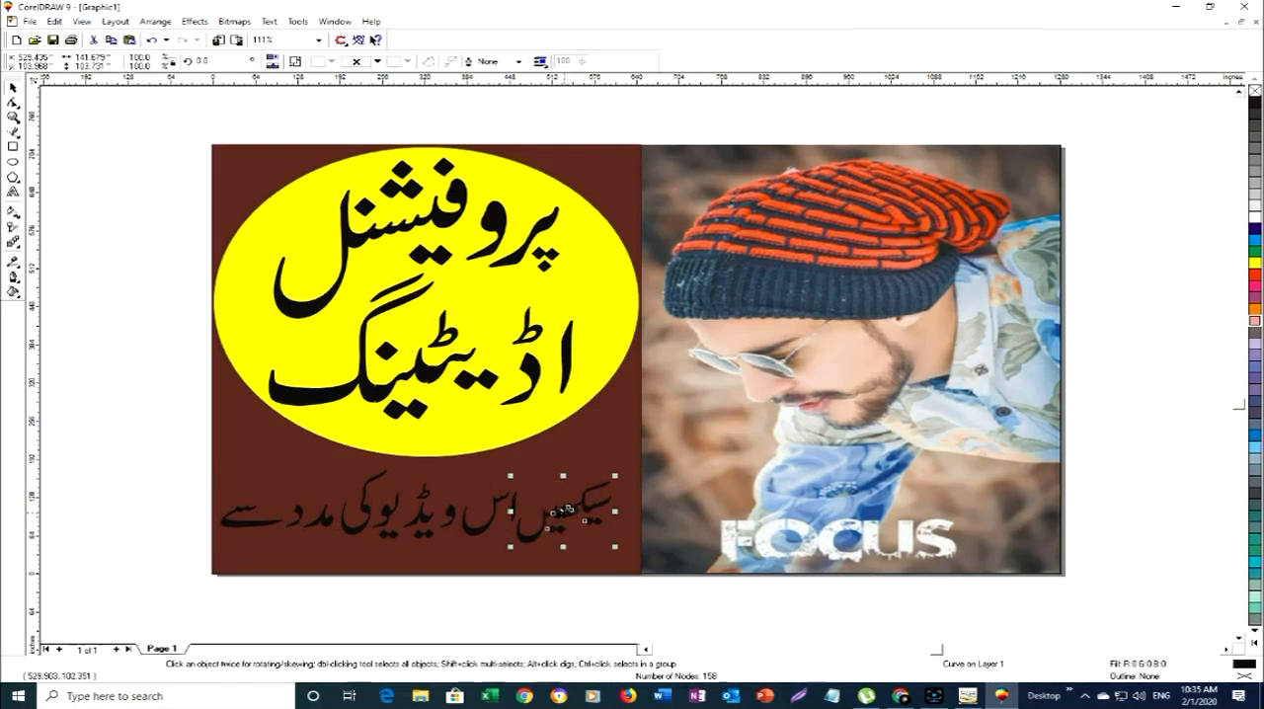
# - Export the design to the Desktop as the JPEG zxccccc in RGB Color (24-bit), 1280 by 720 pixels at 300 dpi
pyautogui.click(617, 412)
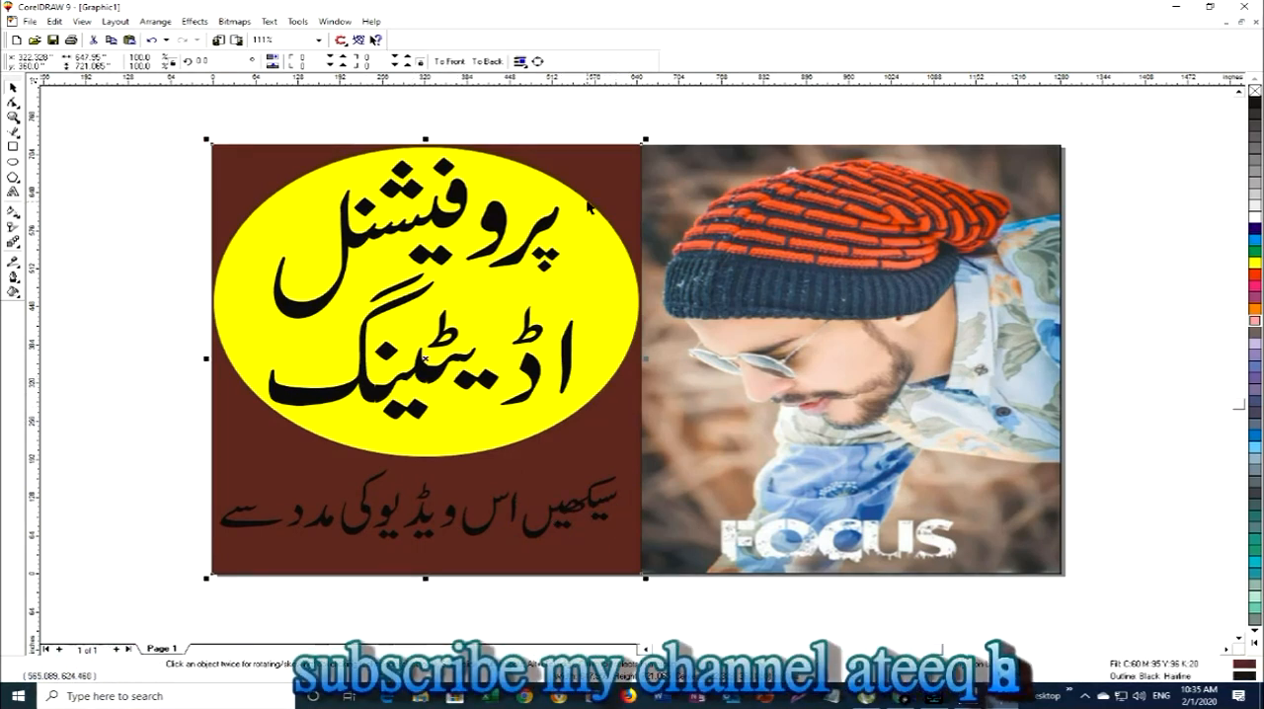
pyautogui.click(159, 186)
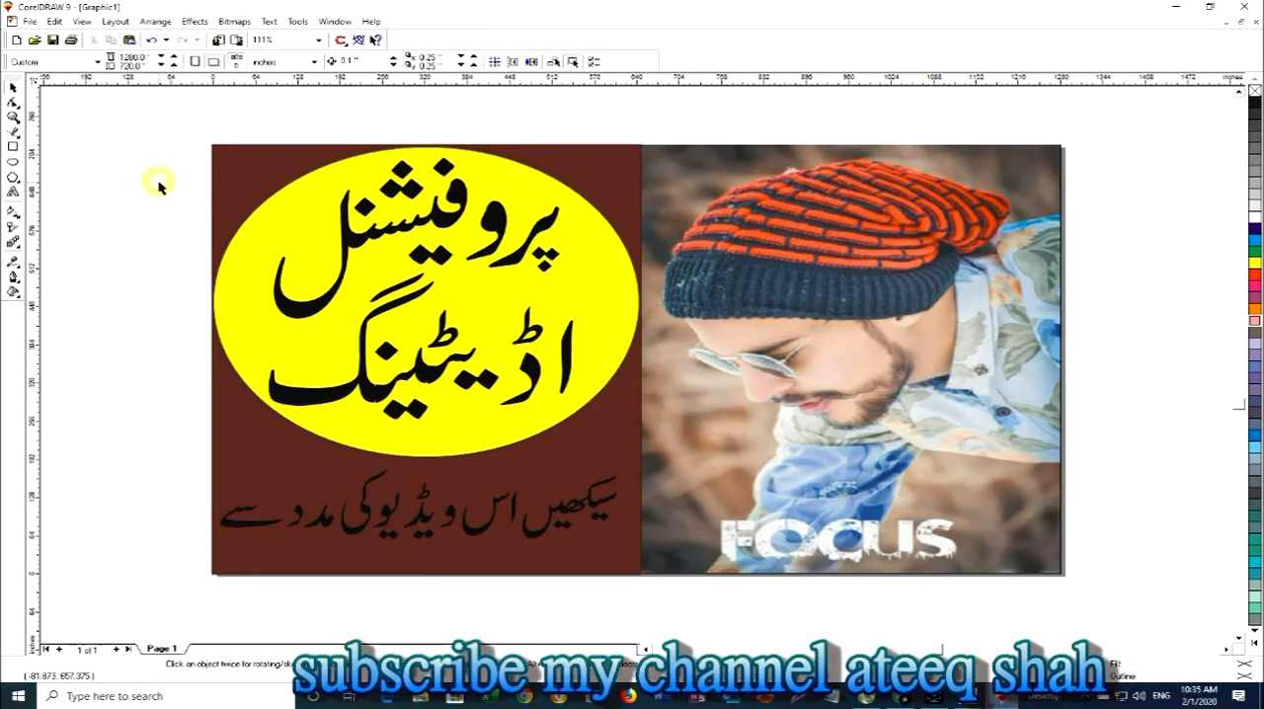
pyautogui.click(236, 39)
pyautogui.doubleClick(632, 386)
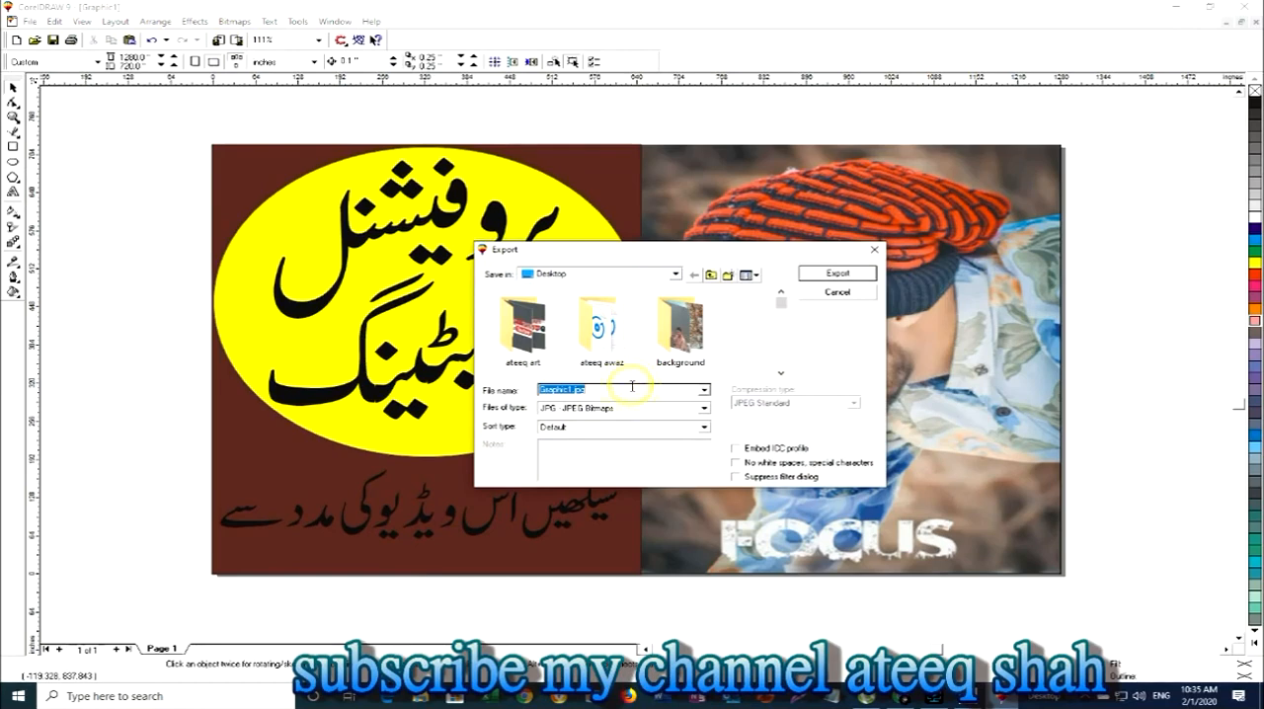
pyautogui.write('asdasd')
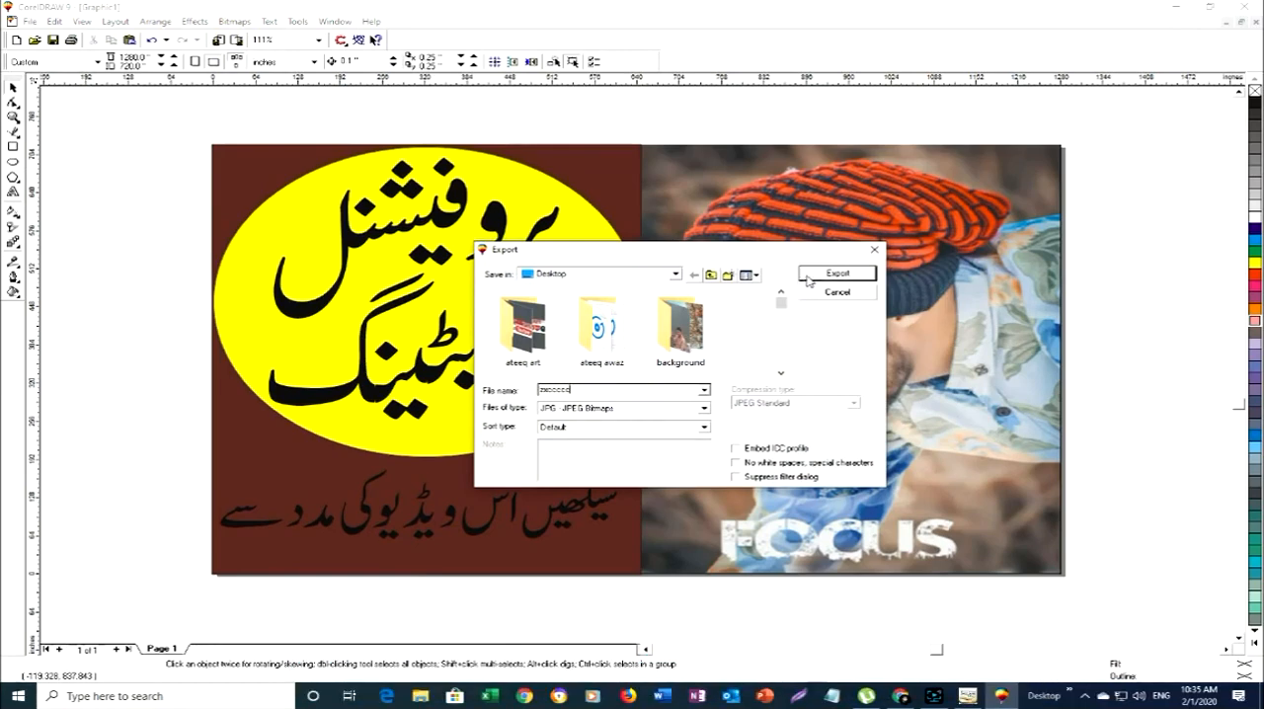
pyautogui.click(808, 278)
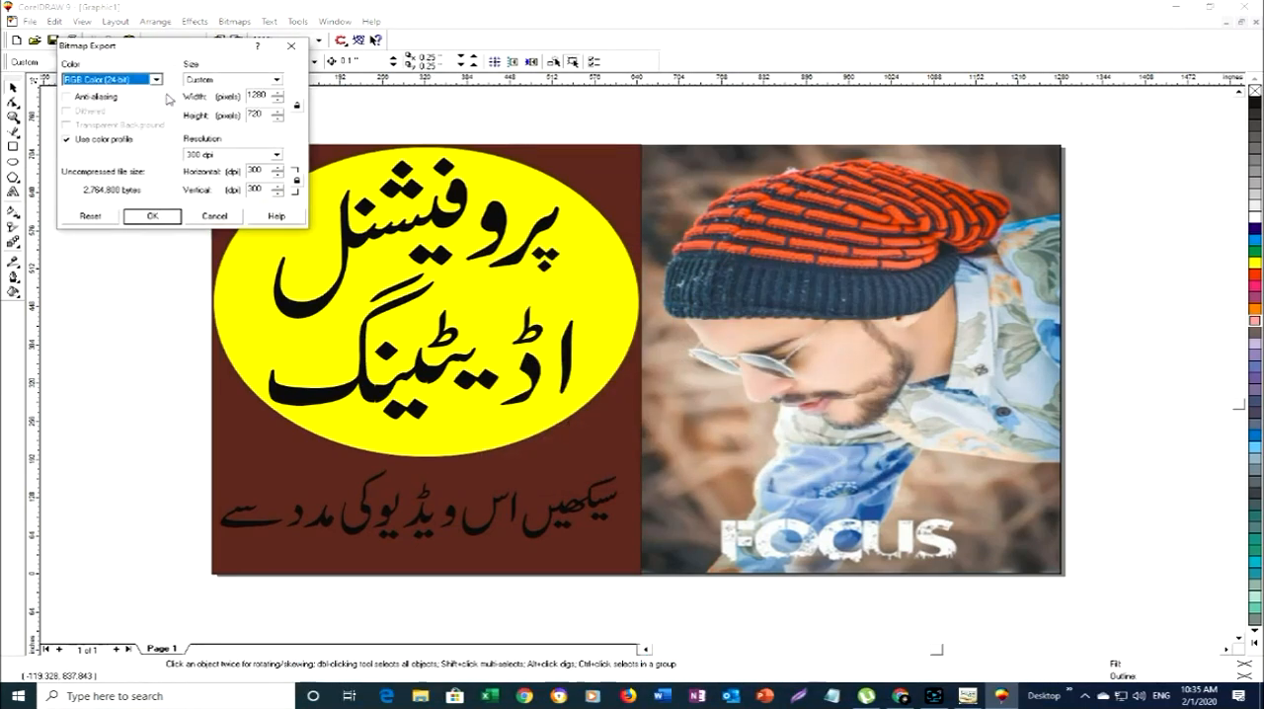
pyautogui.click(144, 219)
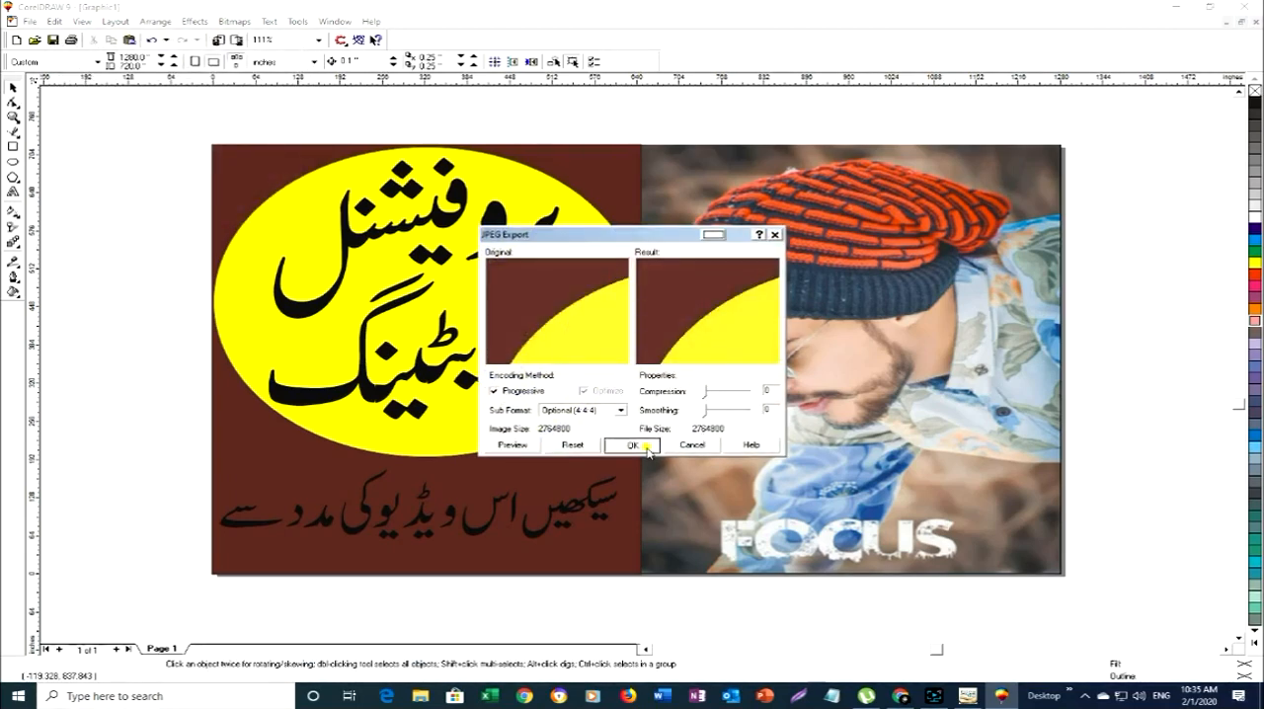
pyautogui.click(645, 449)
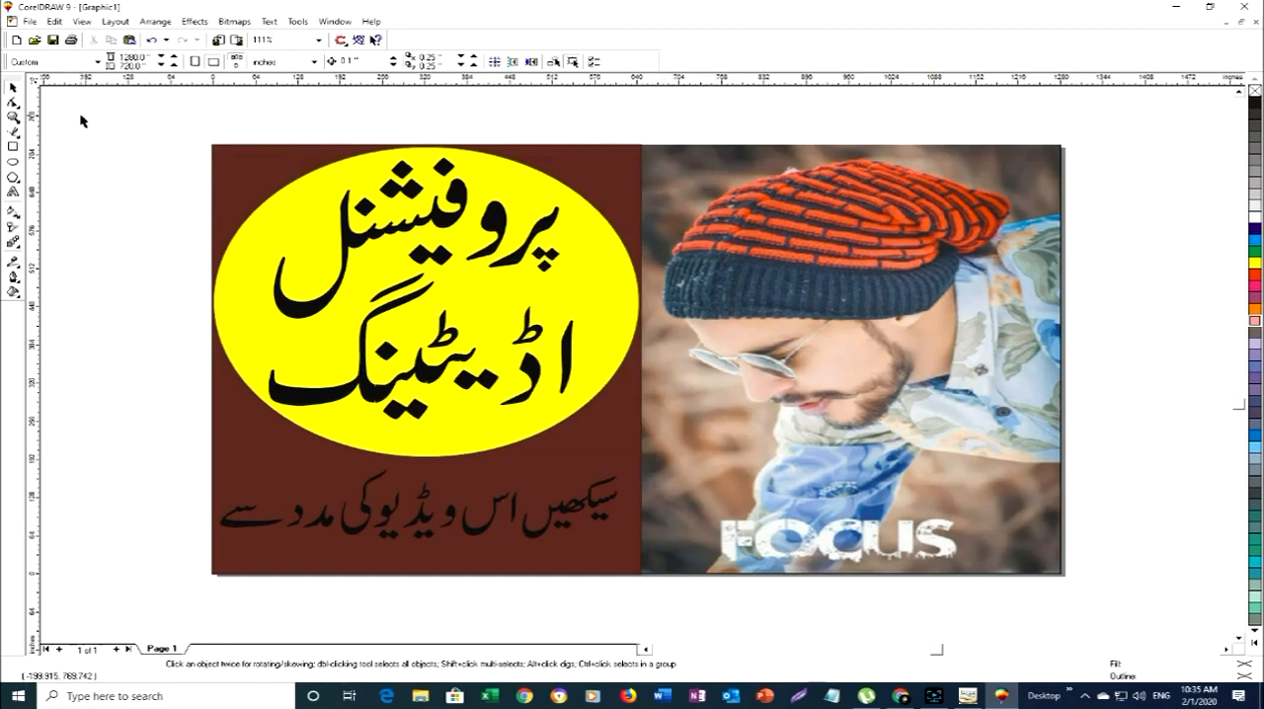
# - Export the design to the Desktop as a second JPEG named cccccc, using CMYK Color (32-bit)
pyautogui.click(226, 44)
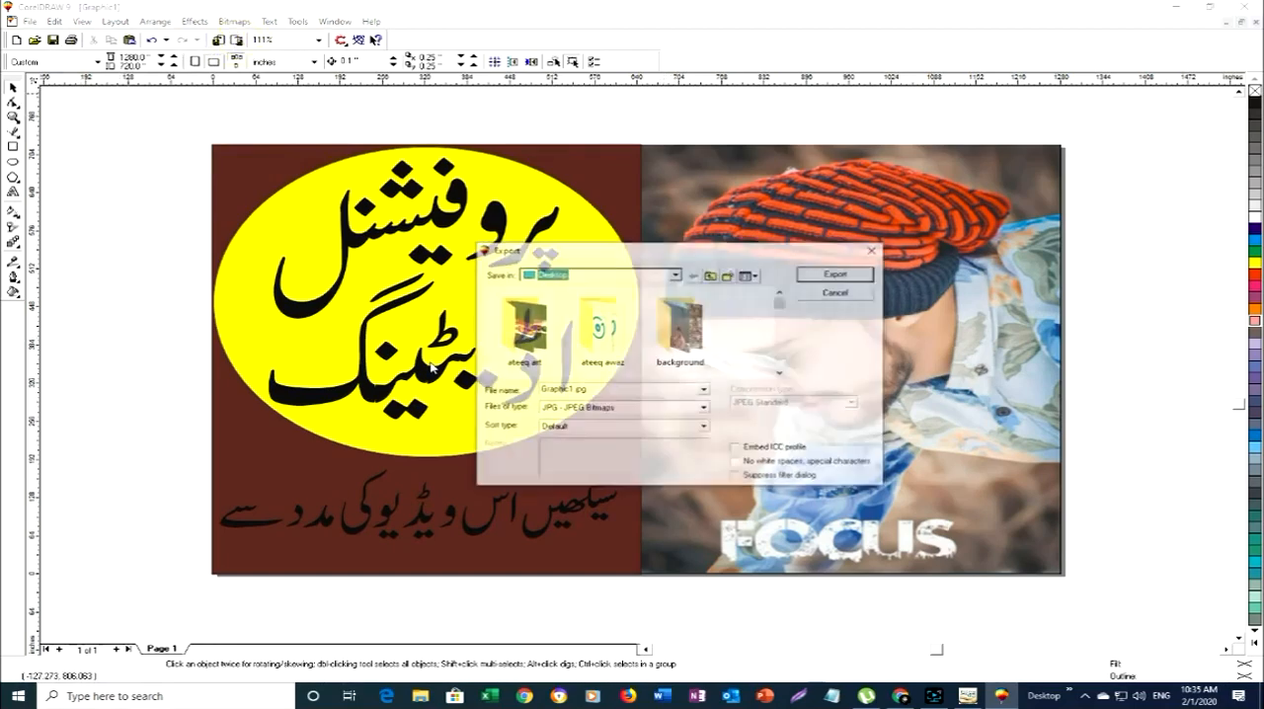
pyautogui.write('cccccc')
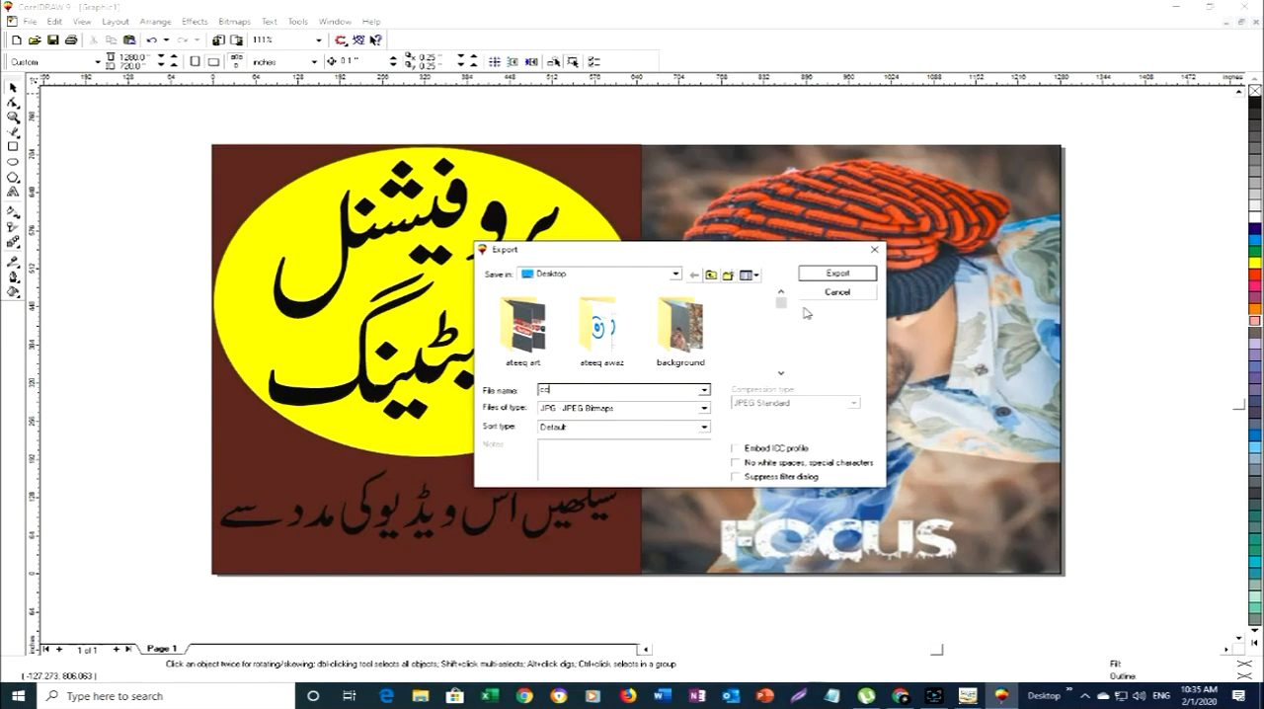
pyautogui.click(828, 274)
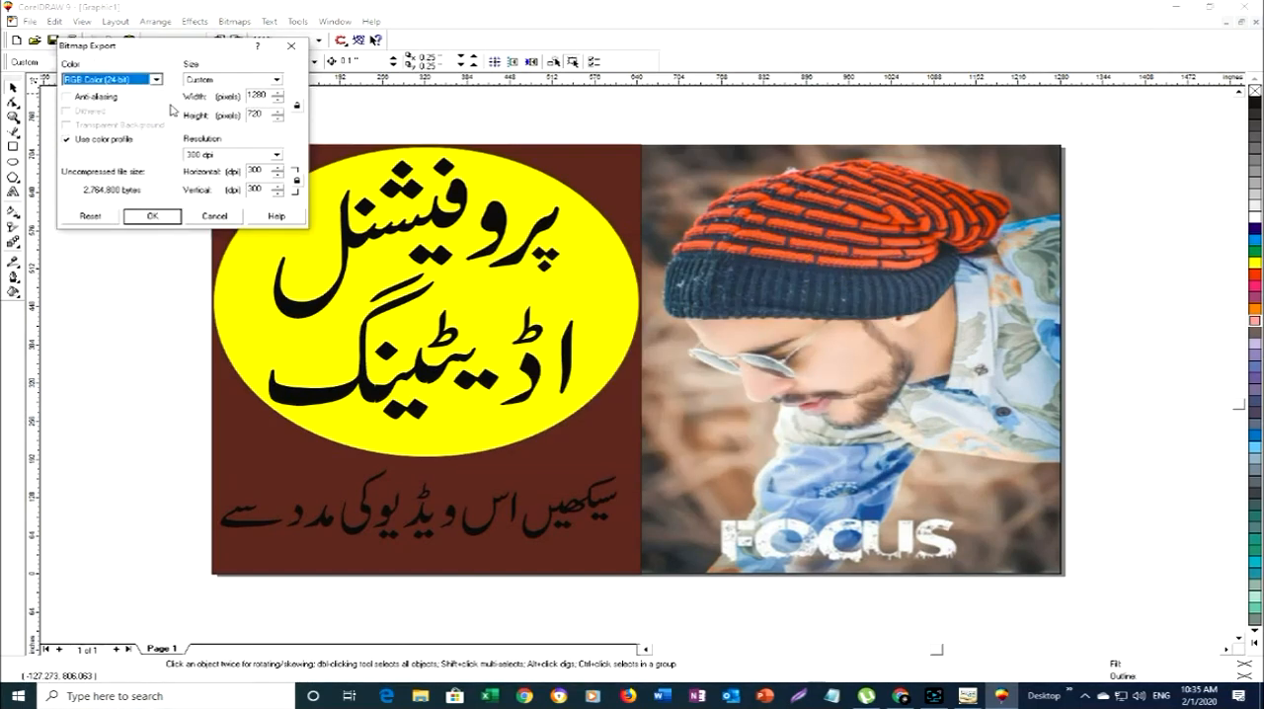
pyautogui.click(156, 79)
pyautogui.click(129, 117)
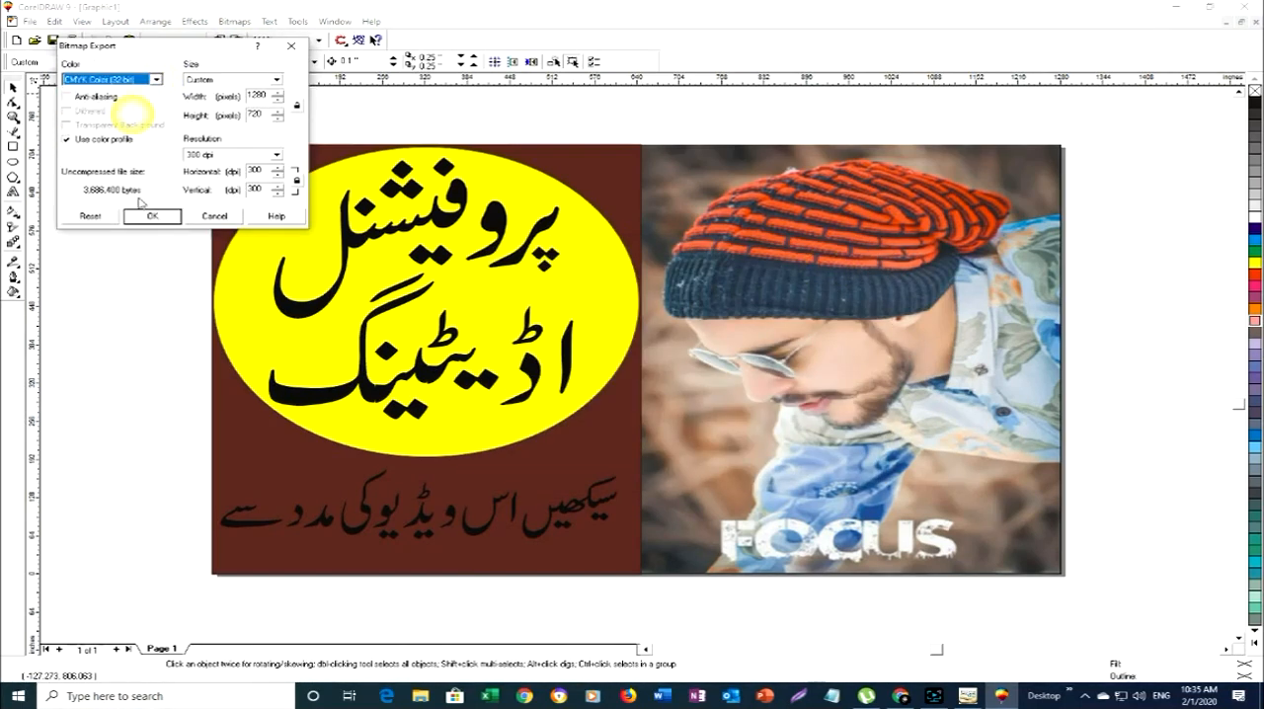
pyautogui.click(148, 216)
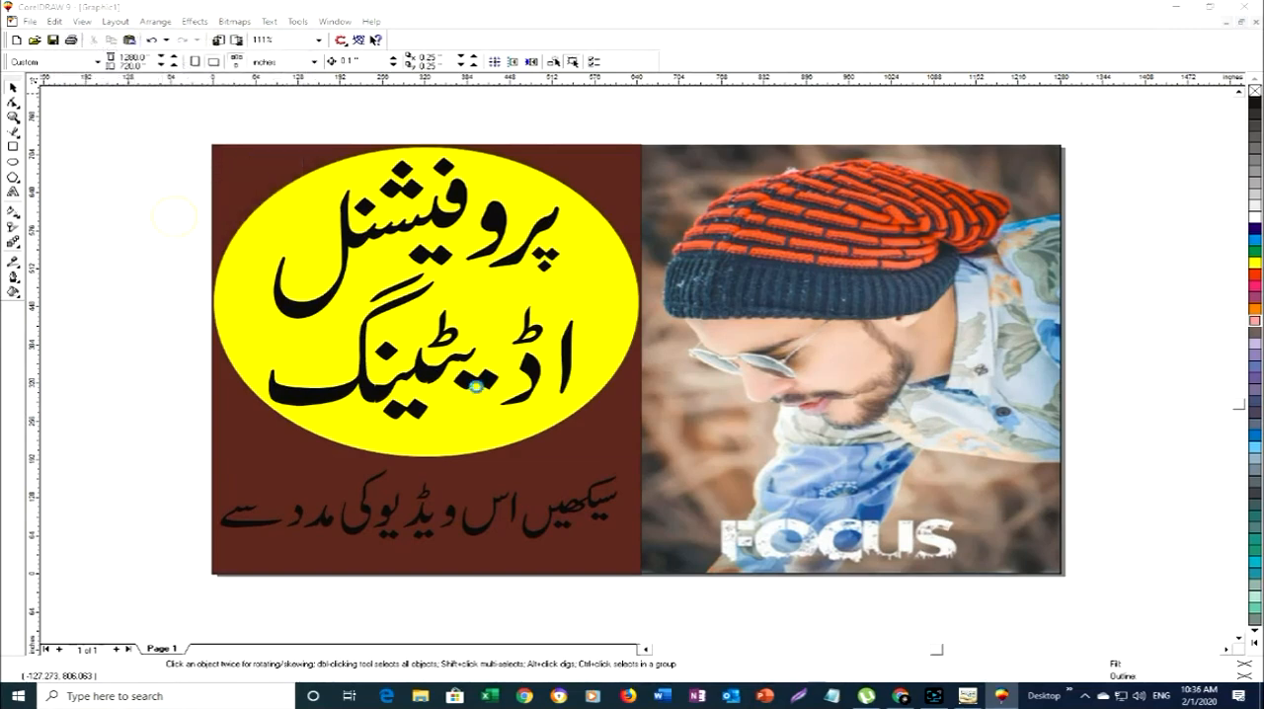
pyautogui.click(632, 445)
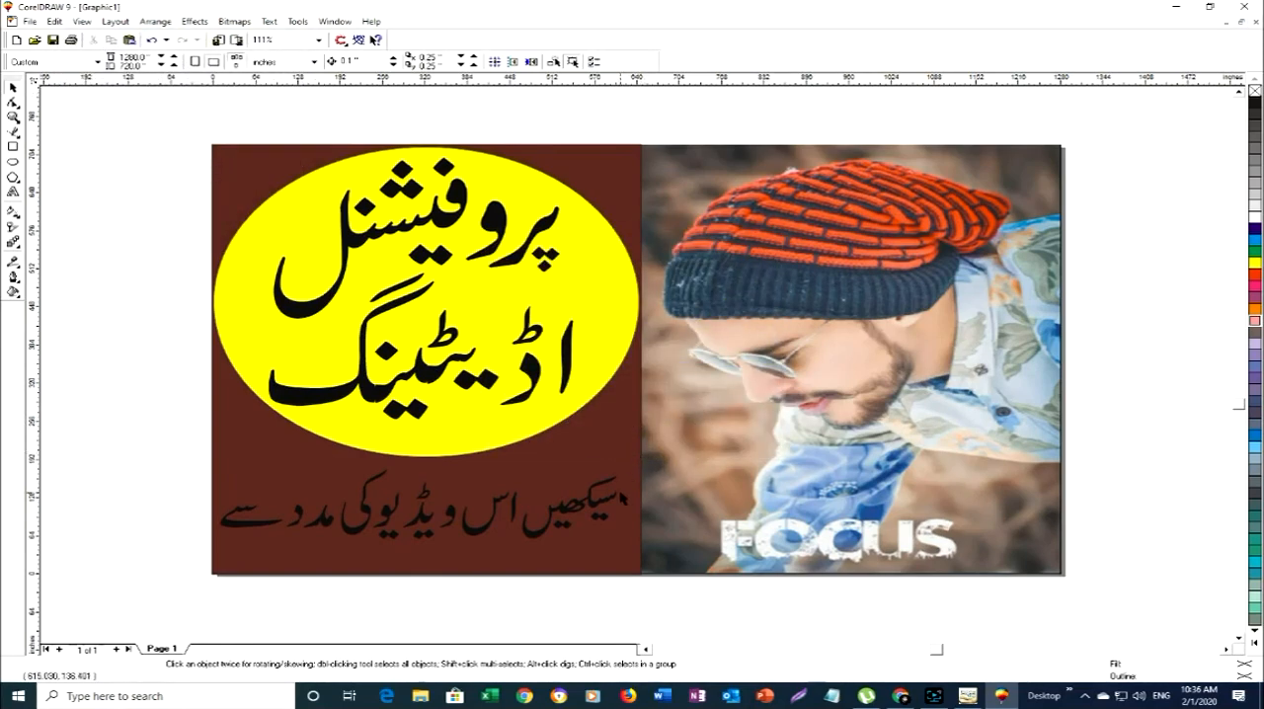
# - Fill both parts of the Urdu caption below the ellipse, سیکھیں and اس ویڈیو کی مدد سے, with Ice Blue
pyautogui.click(573, 504)
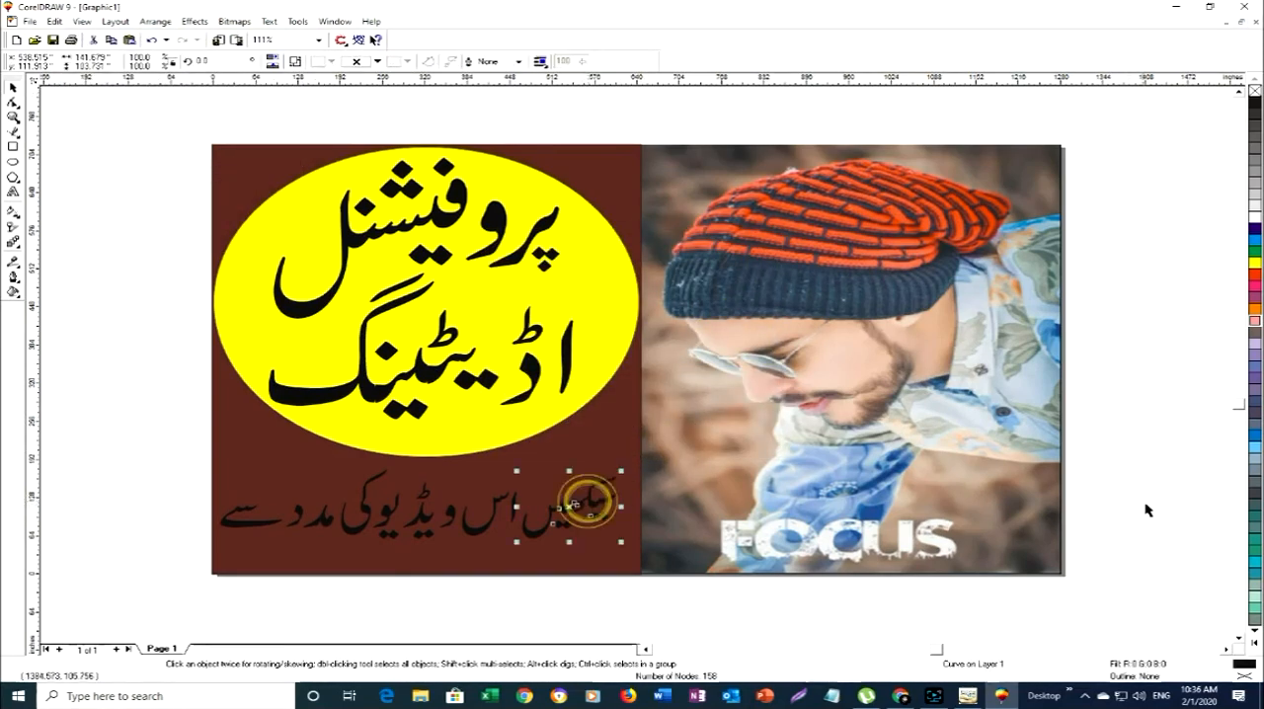
pyautogui.click(1255, 447)
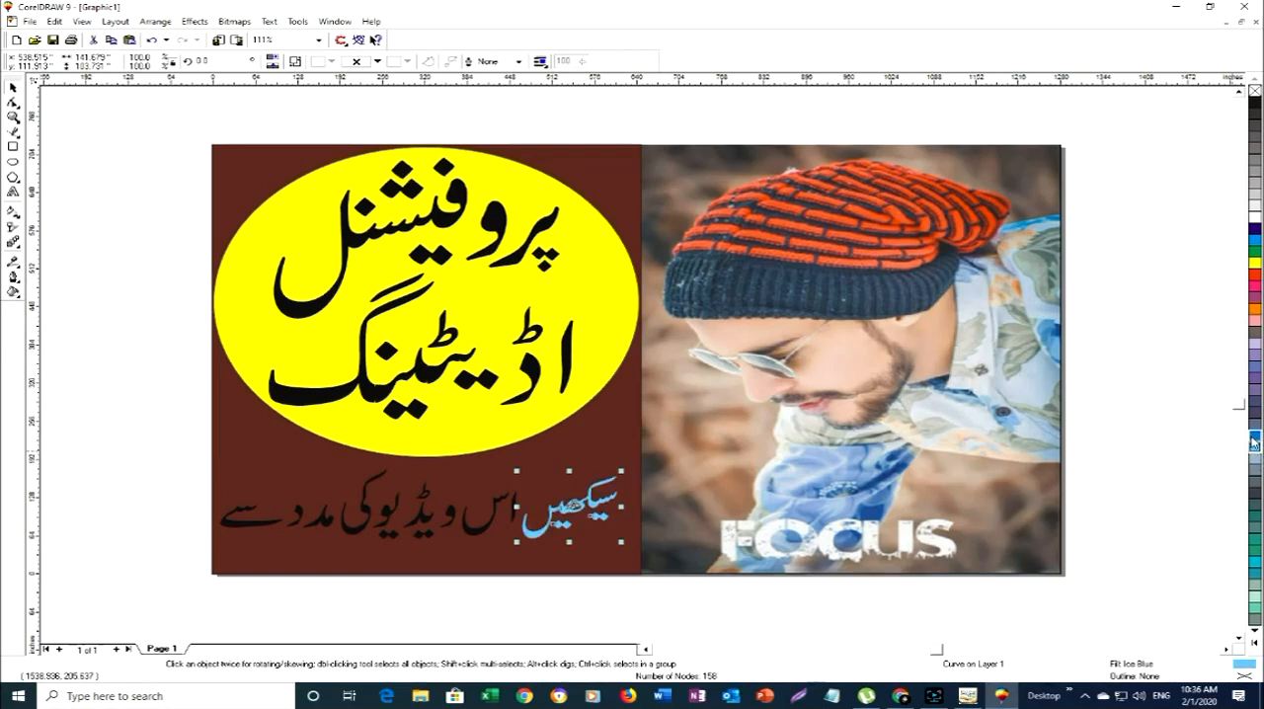
pyautogui.click(468, 533)
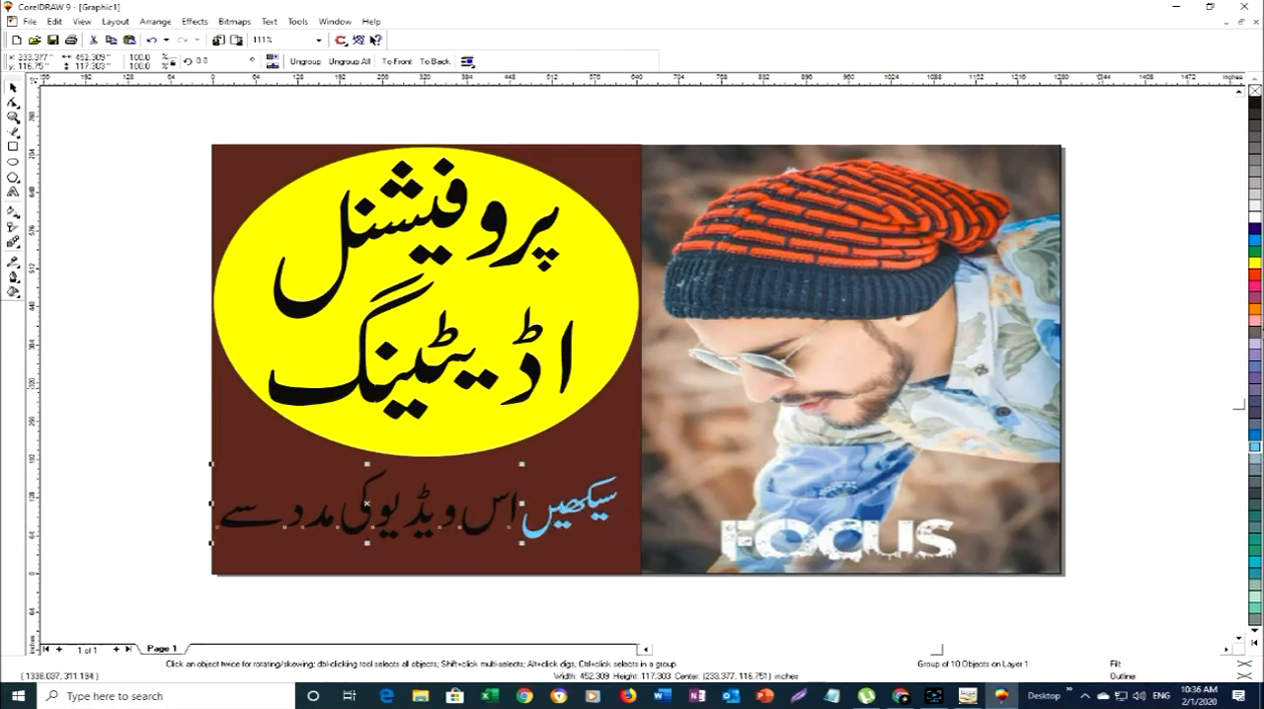
pyautogui.click(1255, 447)
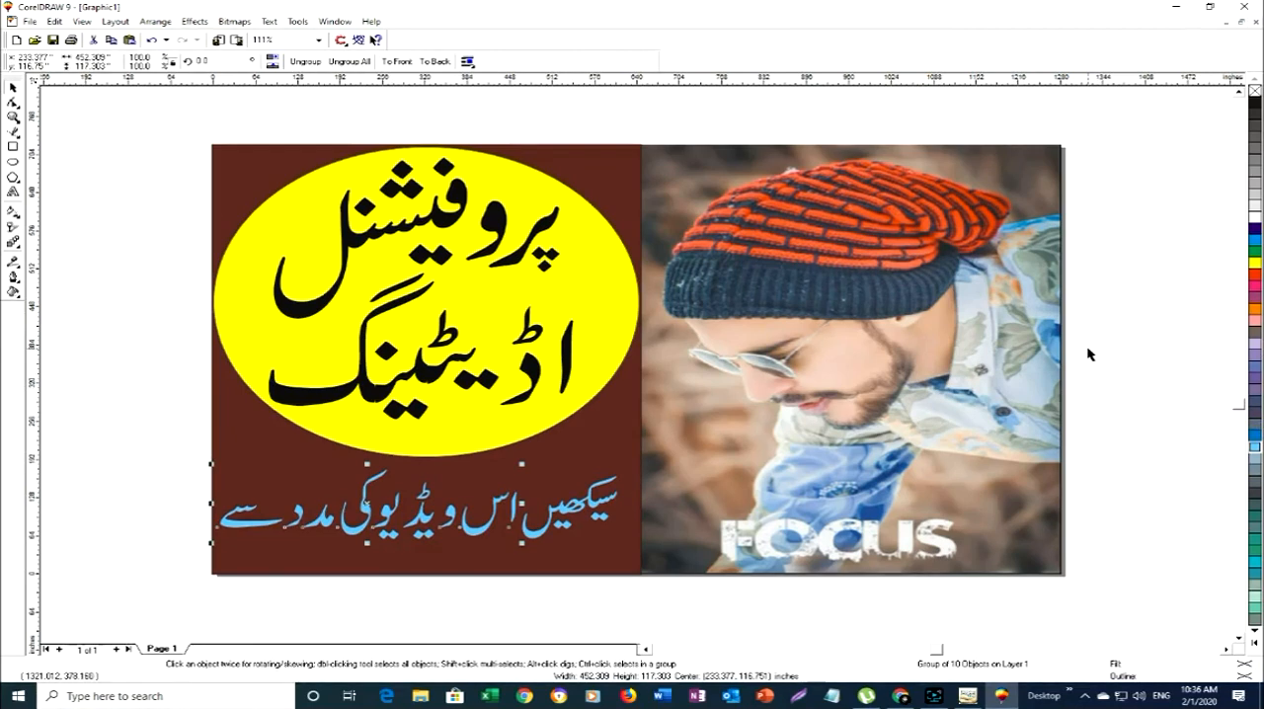
pyautogui.click(1088, 350)
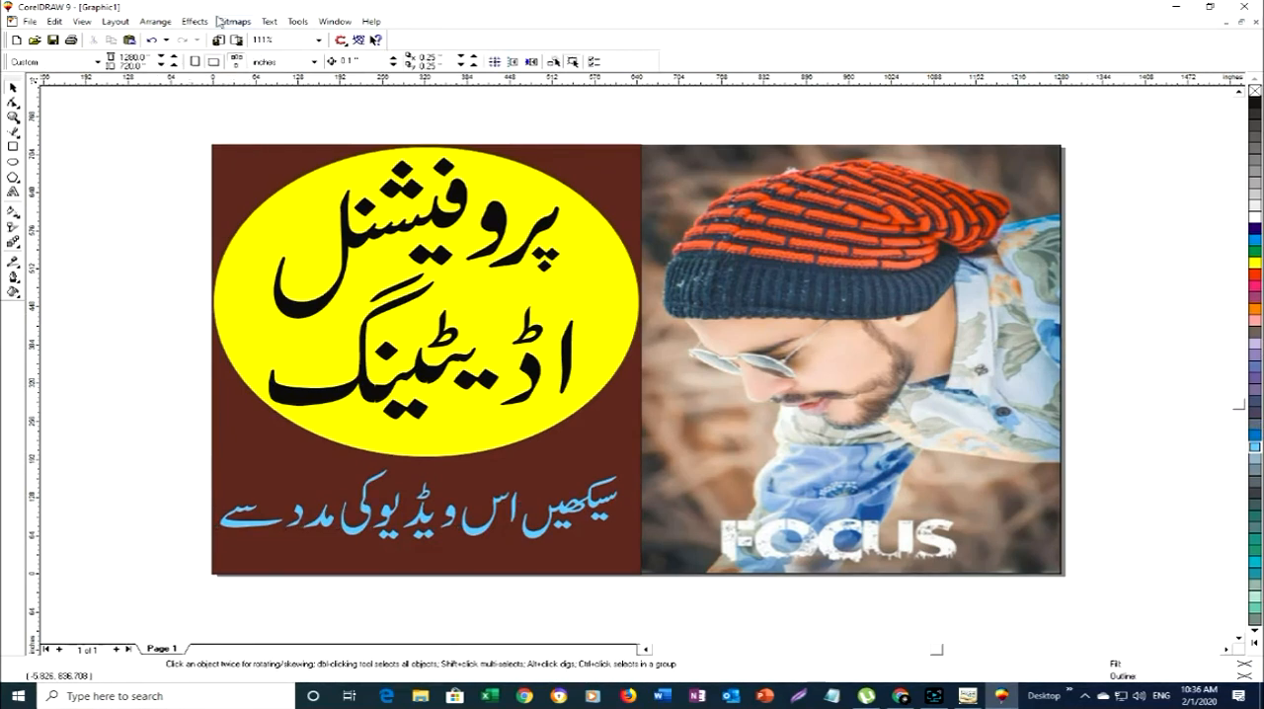
# - Export the recoloured design to the Desktop as the JPEG hhhhh in CMYK Color (32-bit)
pyautogui.click(237, 39)
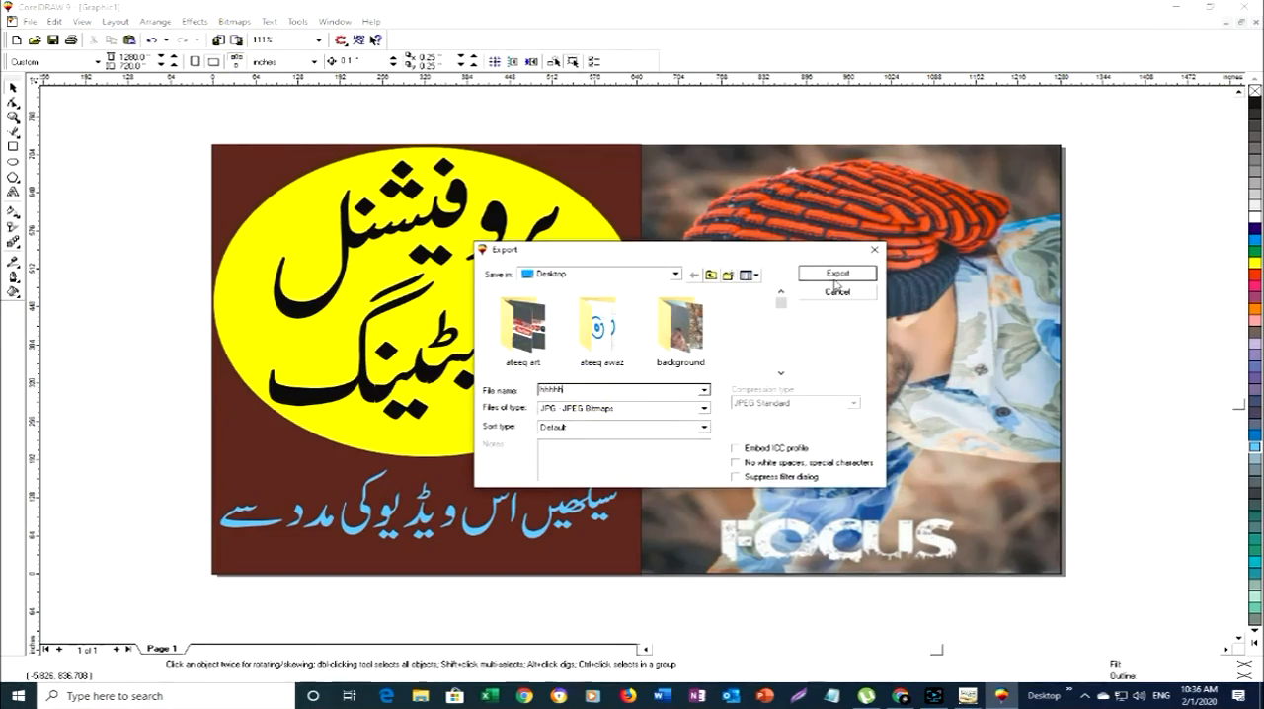
pyautogui.write('hhhhh')
pyautogui.click(836, 280)
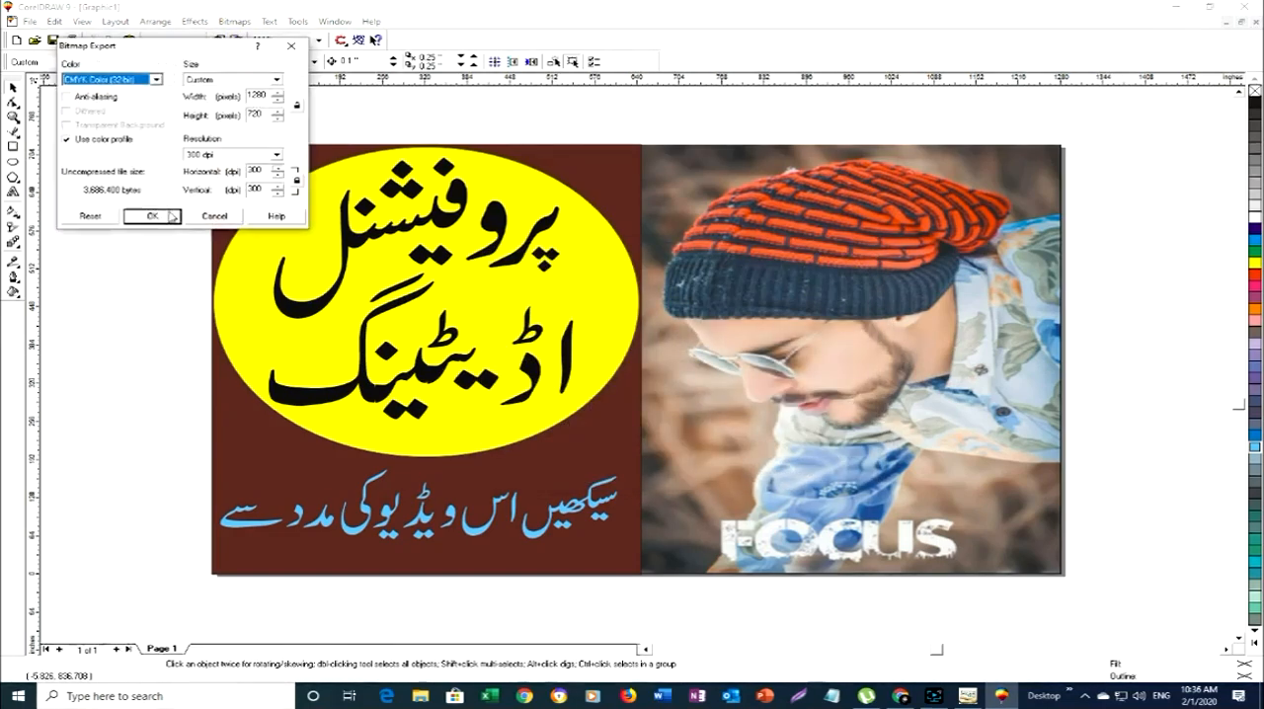
pyautogui.click(139, 219)
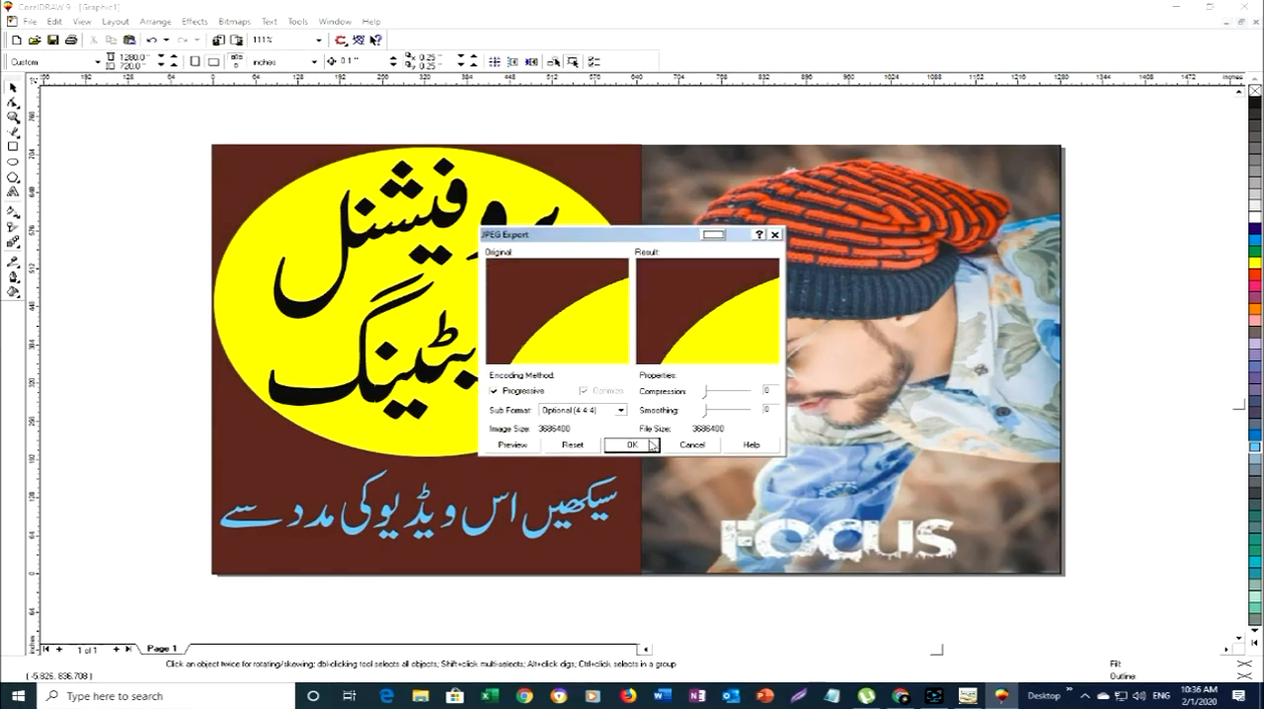
pyautogui.click(631, 446)
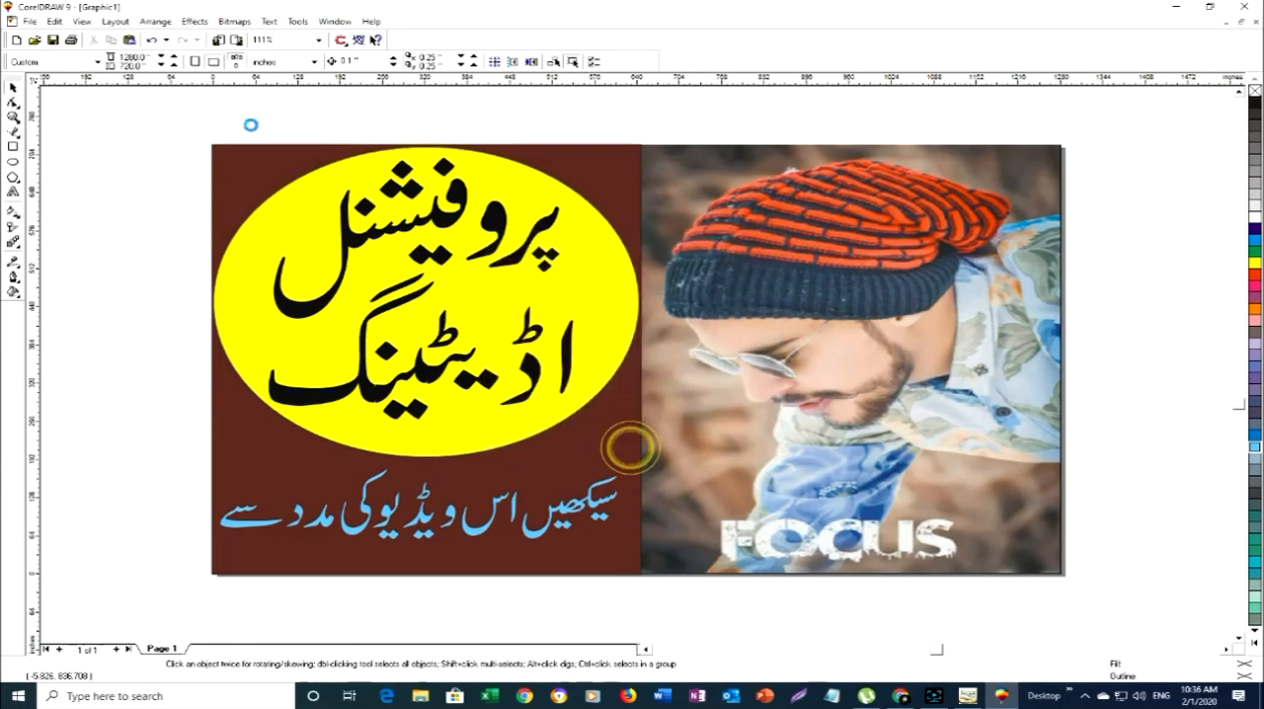
# - Export the recoloured design to the Desktop as the JPEG dddddd in RGB Color (24-bit)
pyautogui.click(236, 42)
pyautogui.doubleClick(602, 391)
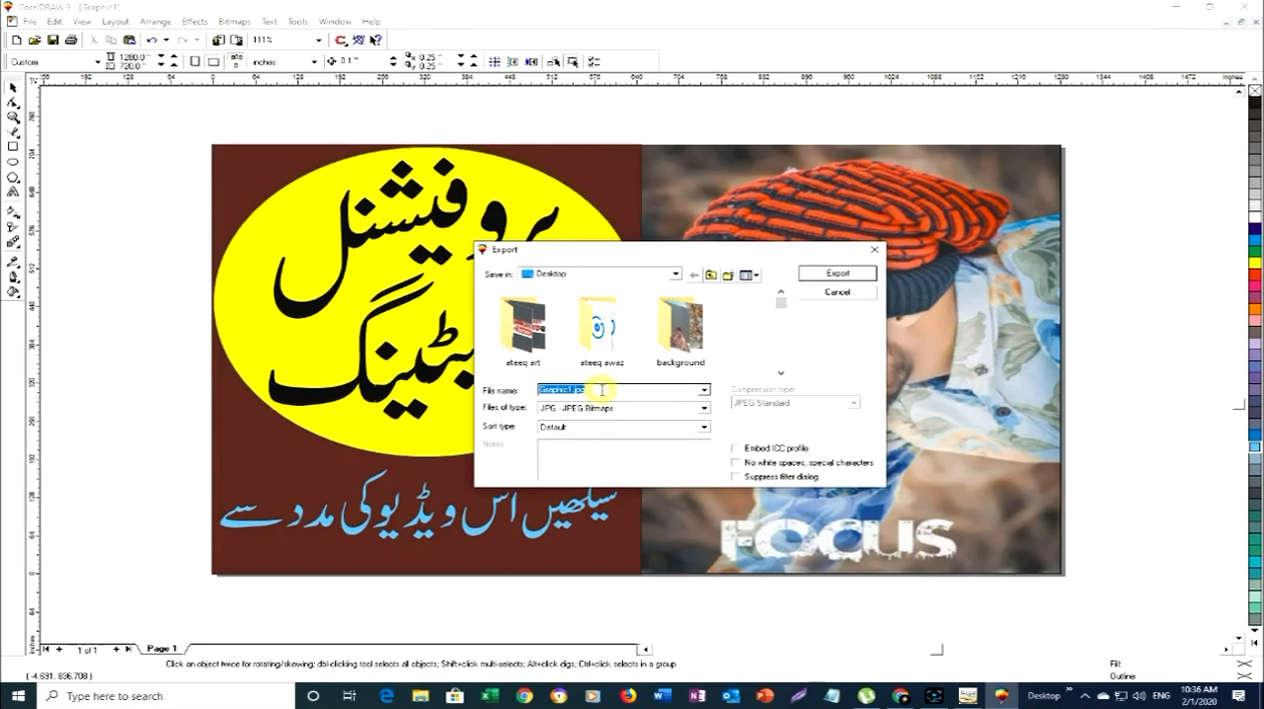
pyautogui.write('dddddd')
pyautogui.click(840, 275)
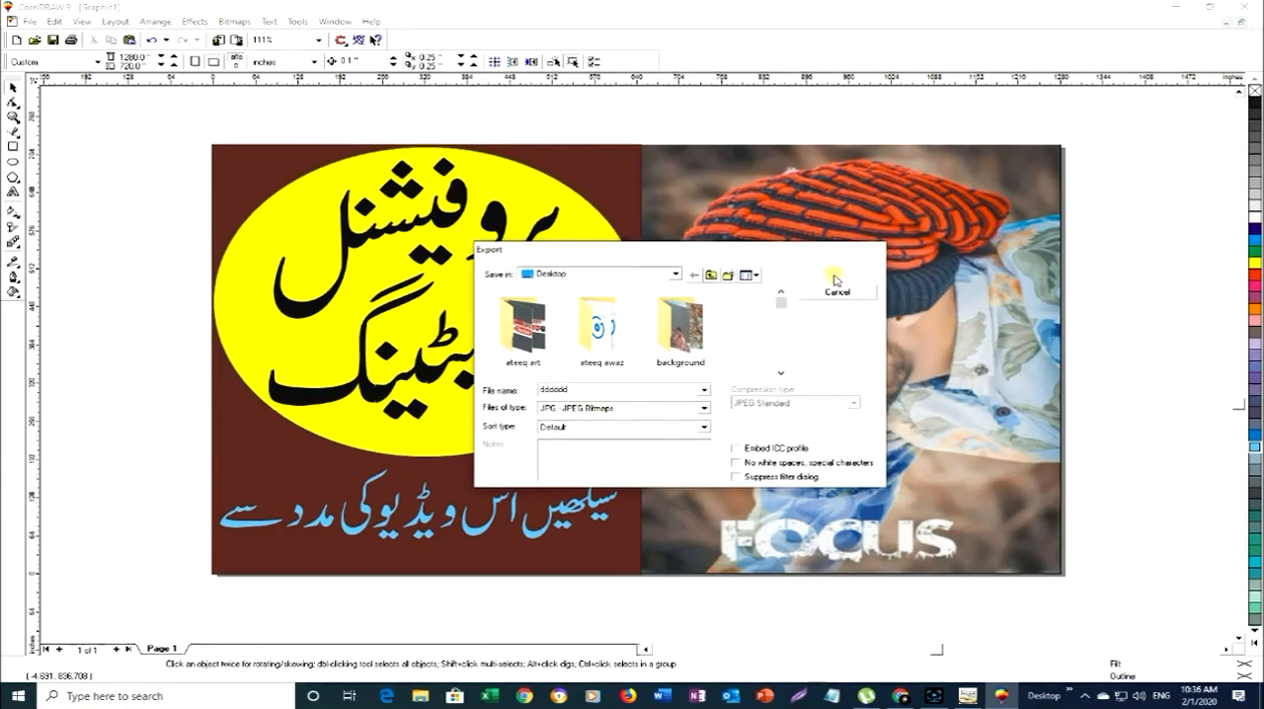
pyautogui.click(155, 79)
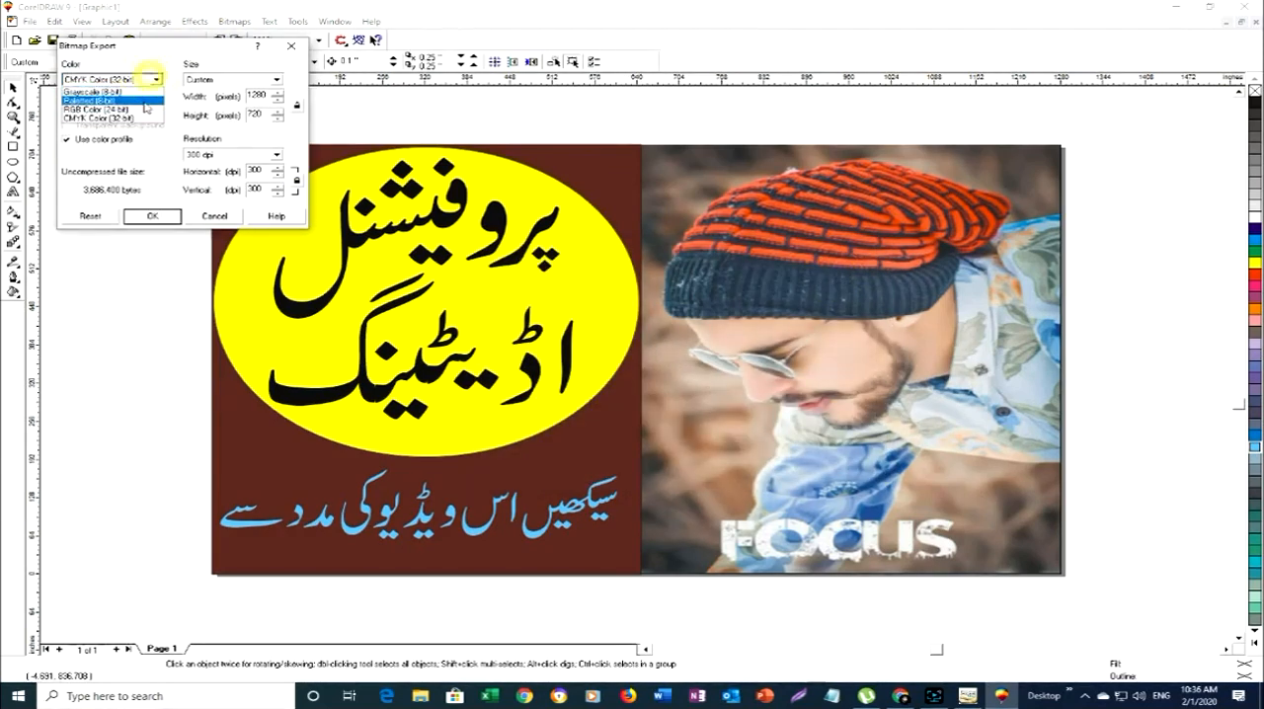
pyautogui.click(127, 109)
pyautogui.click(153, 214)
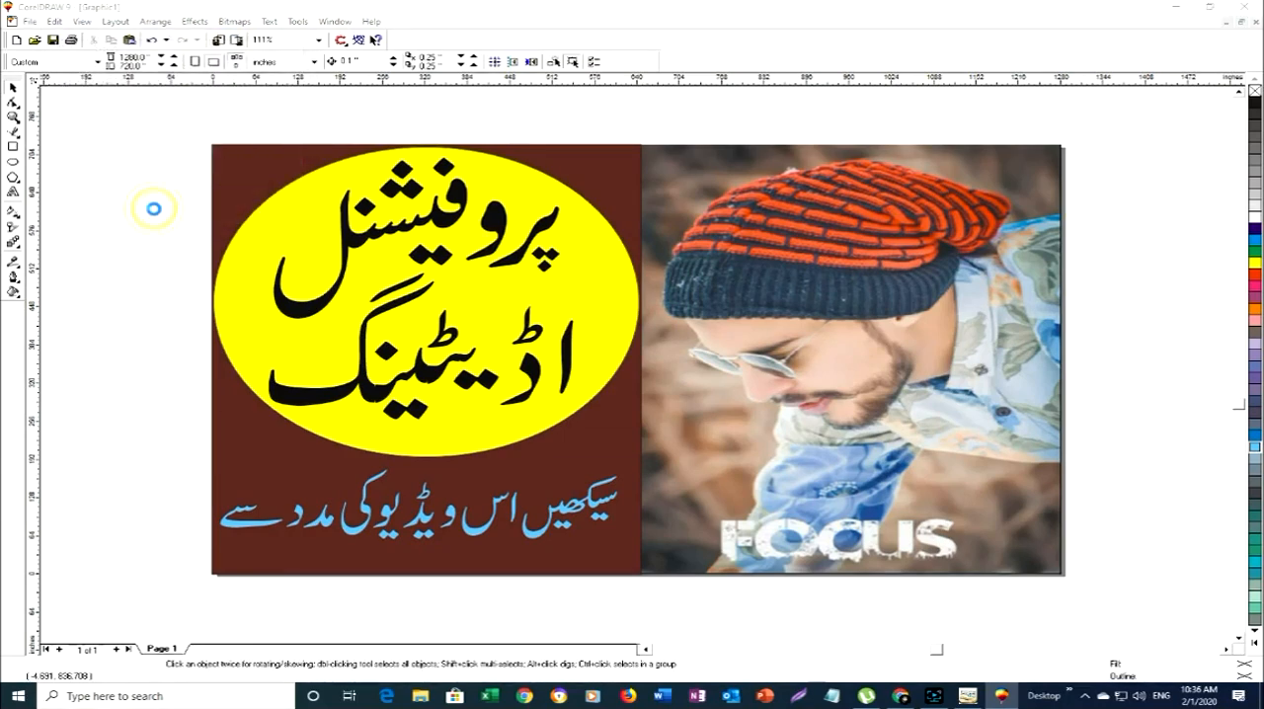
pyautogui.click(636, 443)
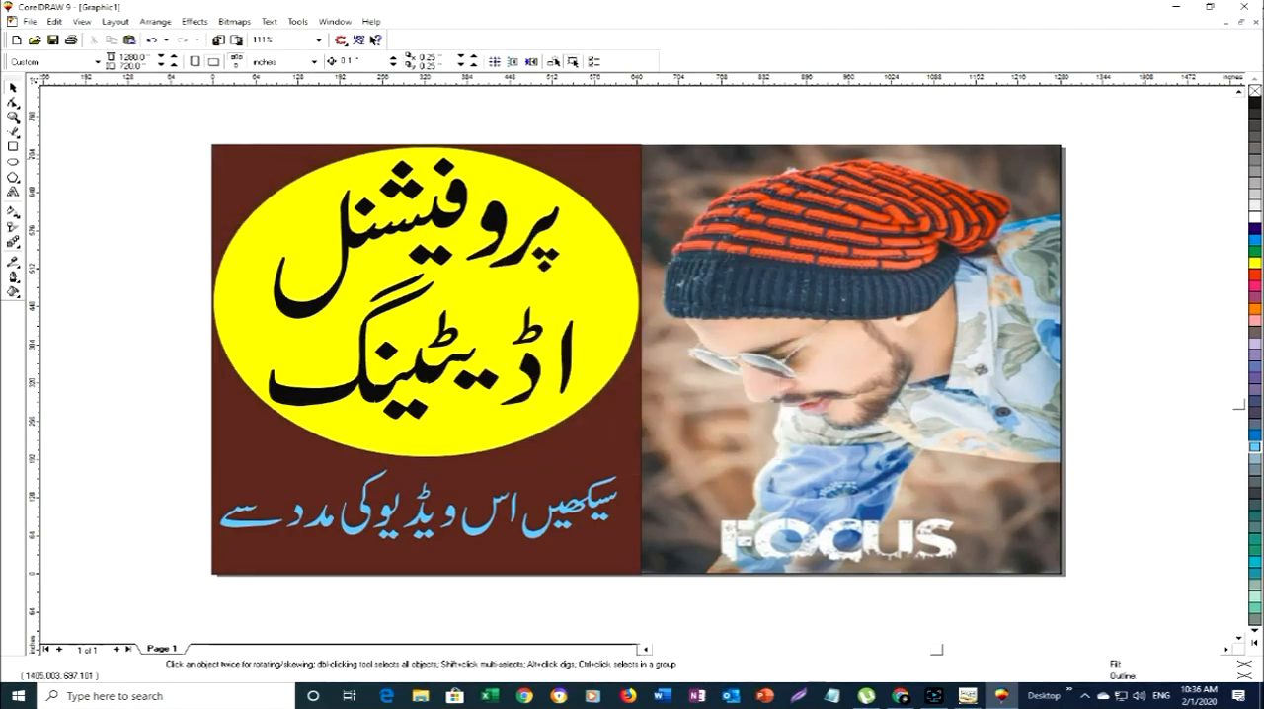
# - Close CorelDRAW without saving Graphic1, and close InPage, saving finel and discarding Untitled-1
pyautogui.click(1251, 10)
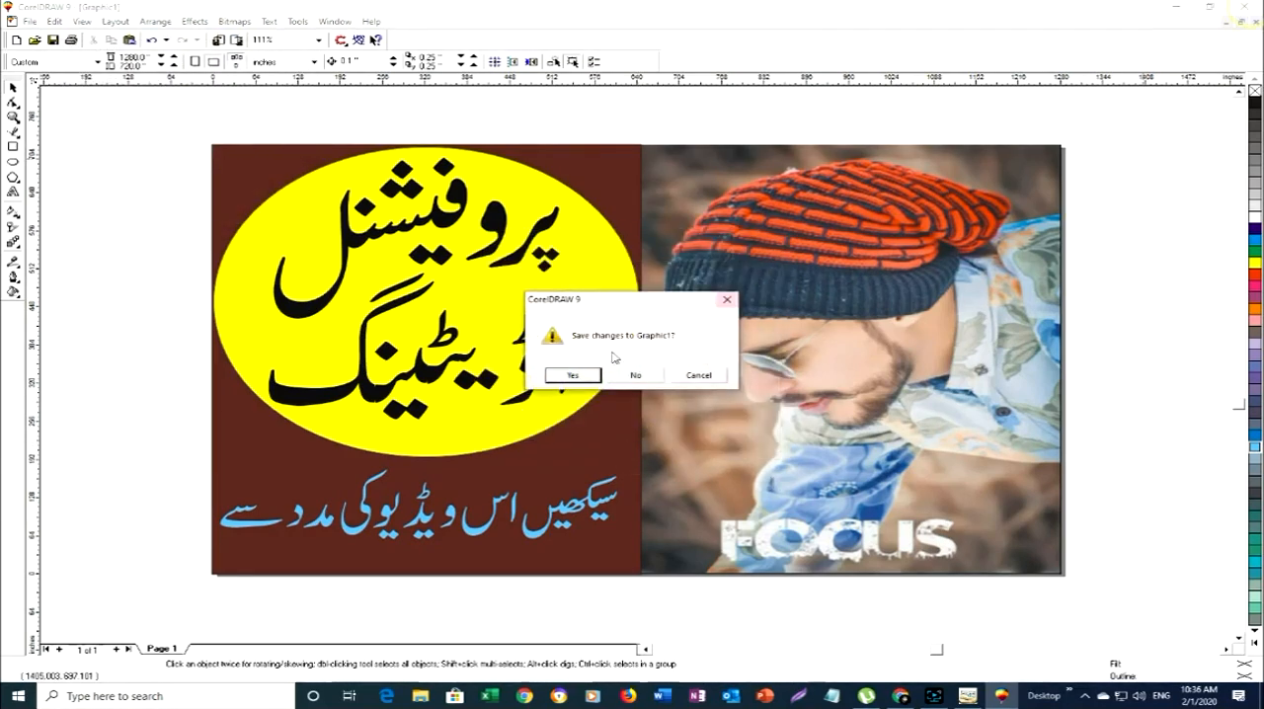
pyautogui.click(636, 375)
pyautogui.click(1246, 7)
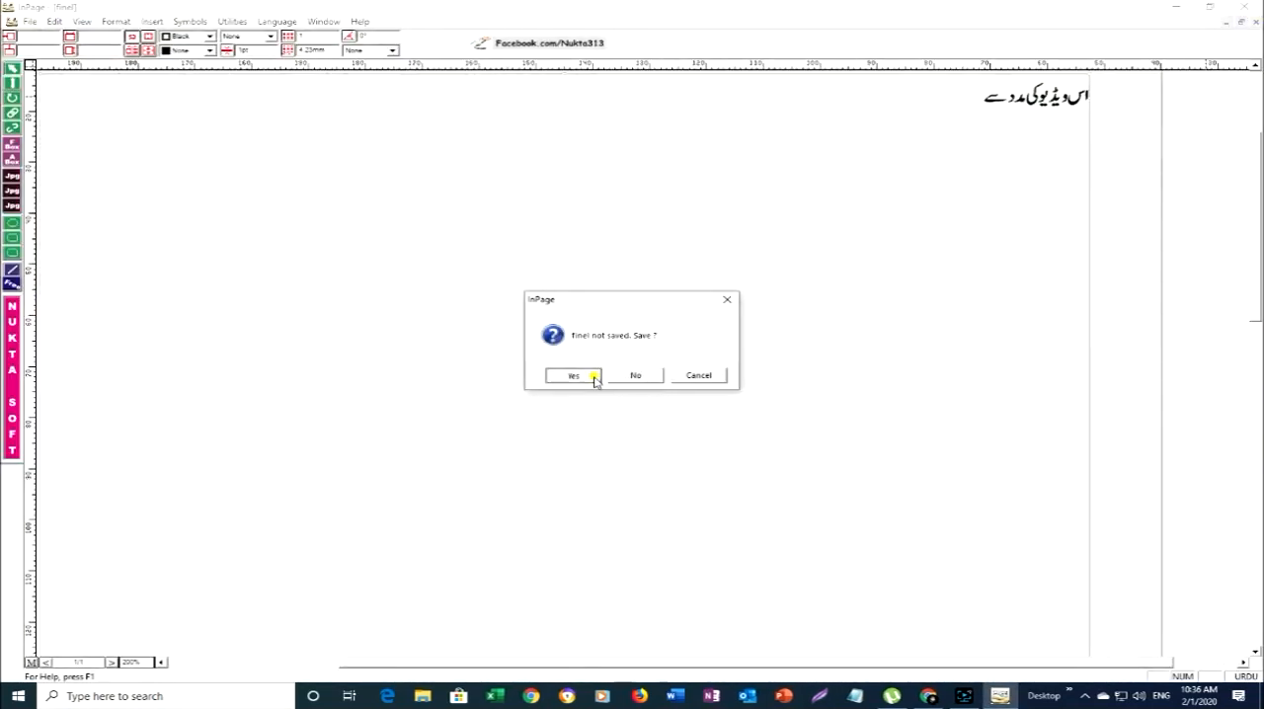
pyautogui.click(592, 377)
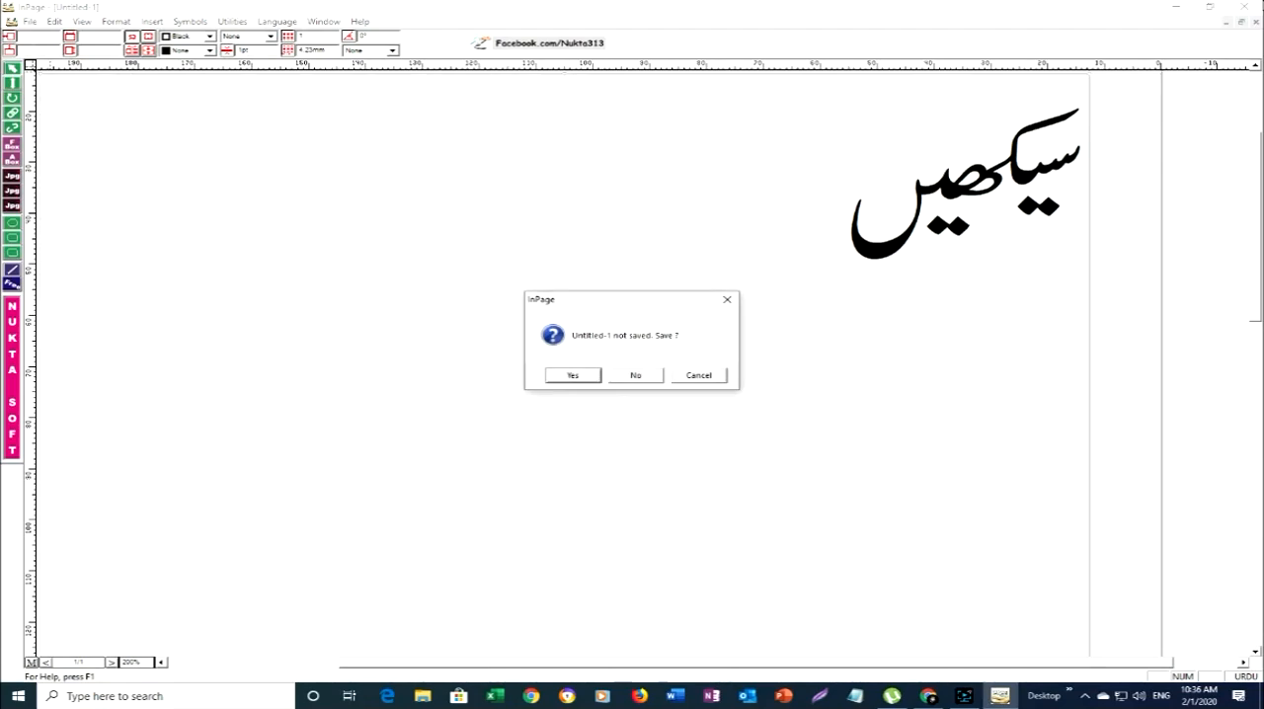
pyautogui.click(627, 375)
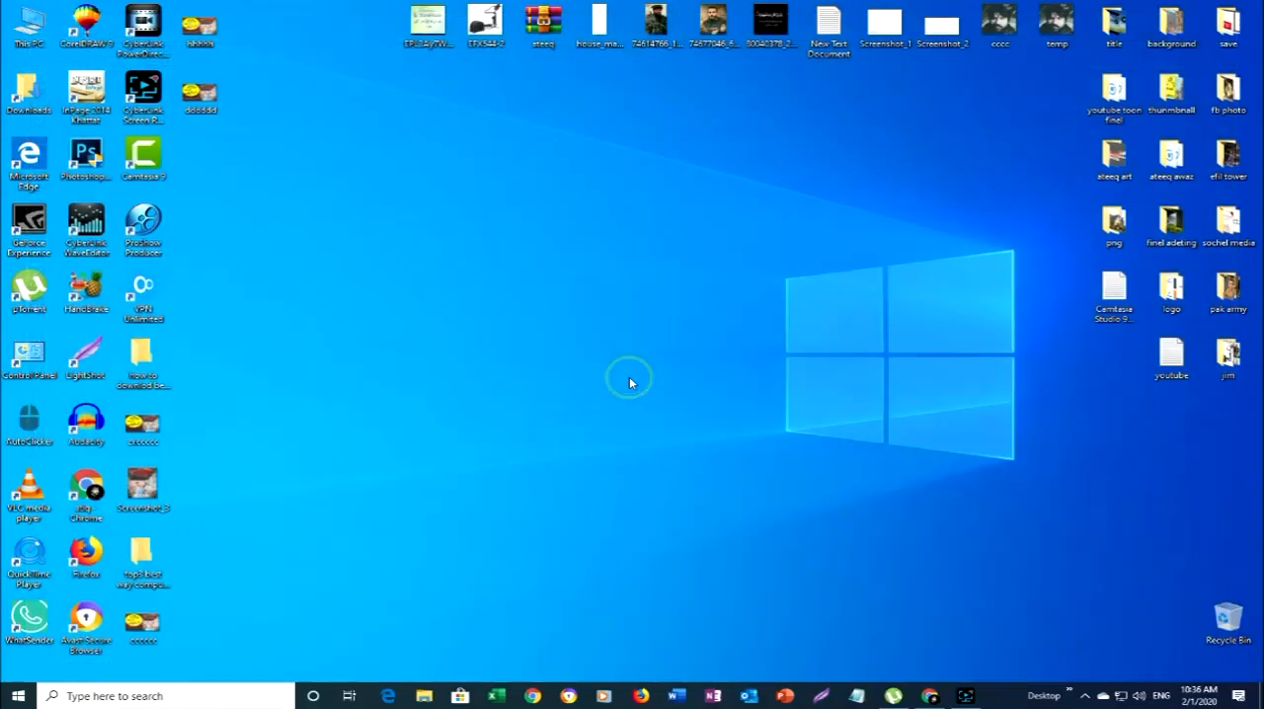
pyautogui.click(973, 702)
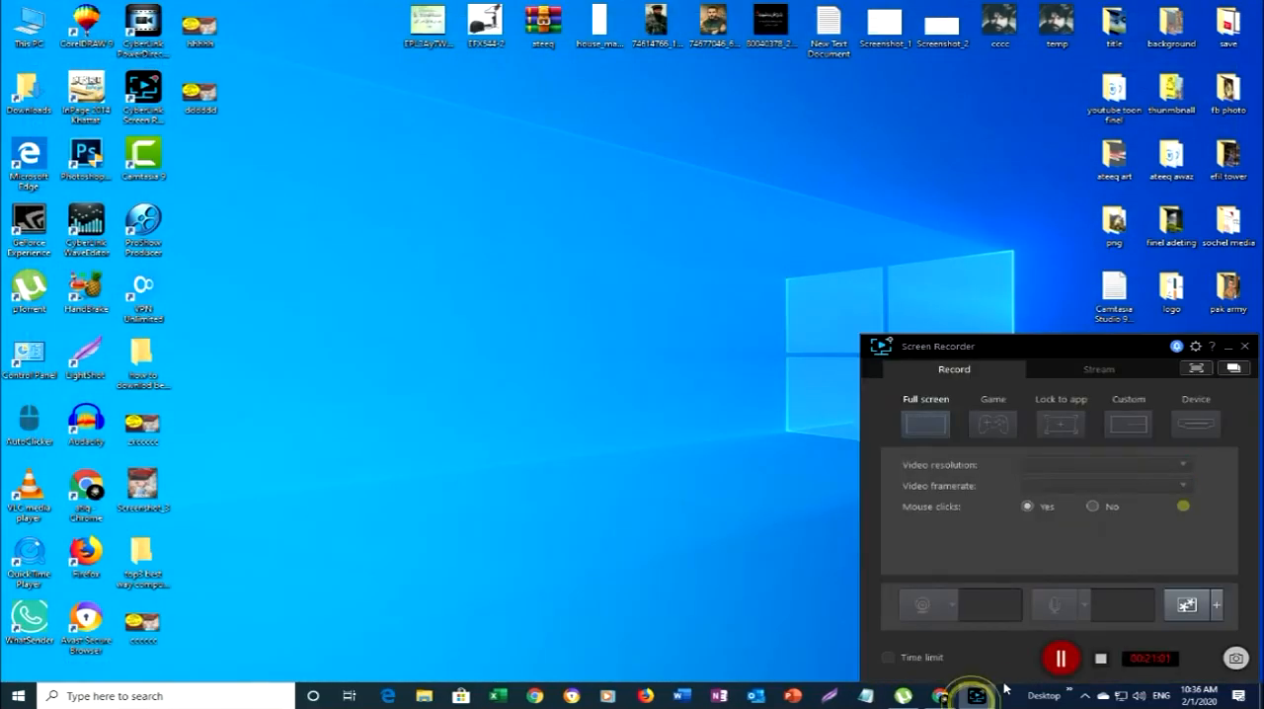